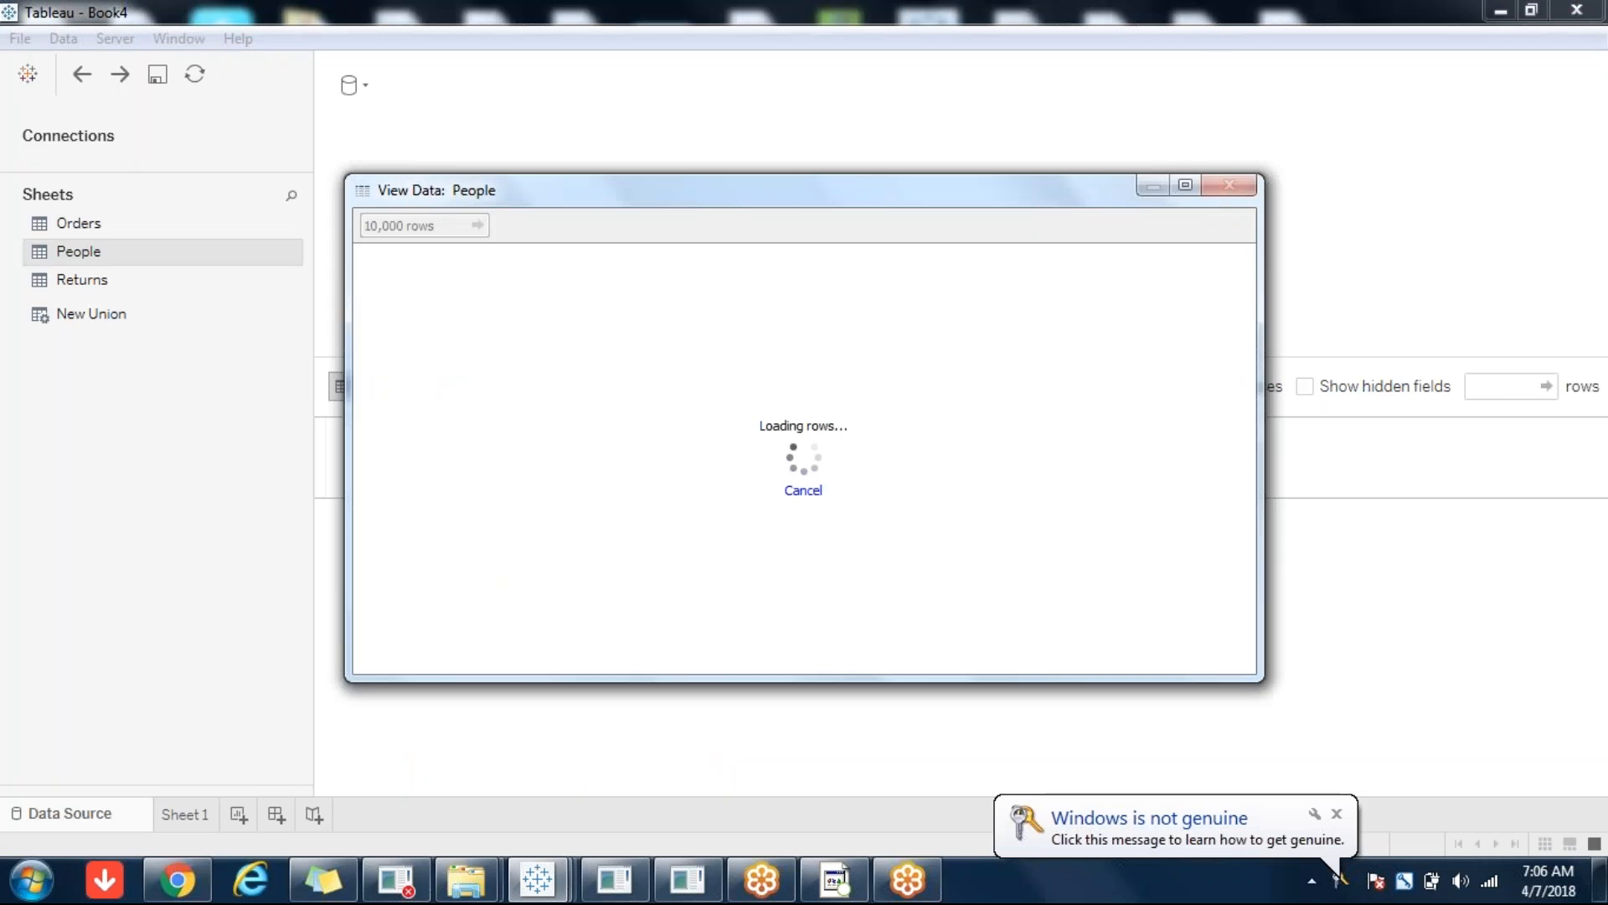
- Add the Orders table to the Sample - Superstore data source and open Sheet 1
click(1227, 185)
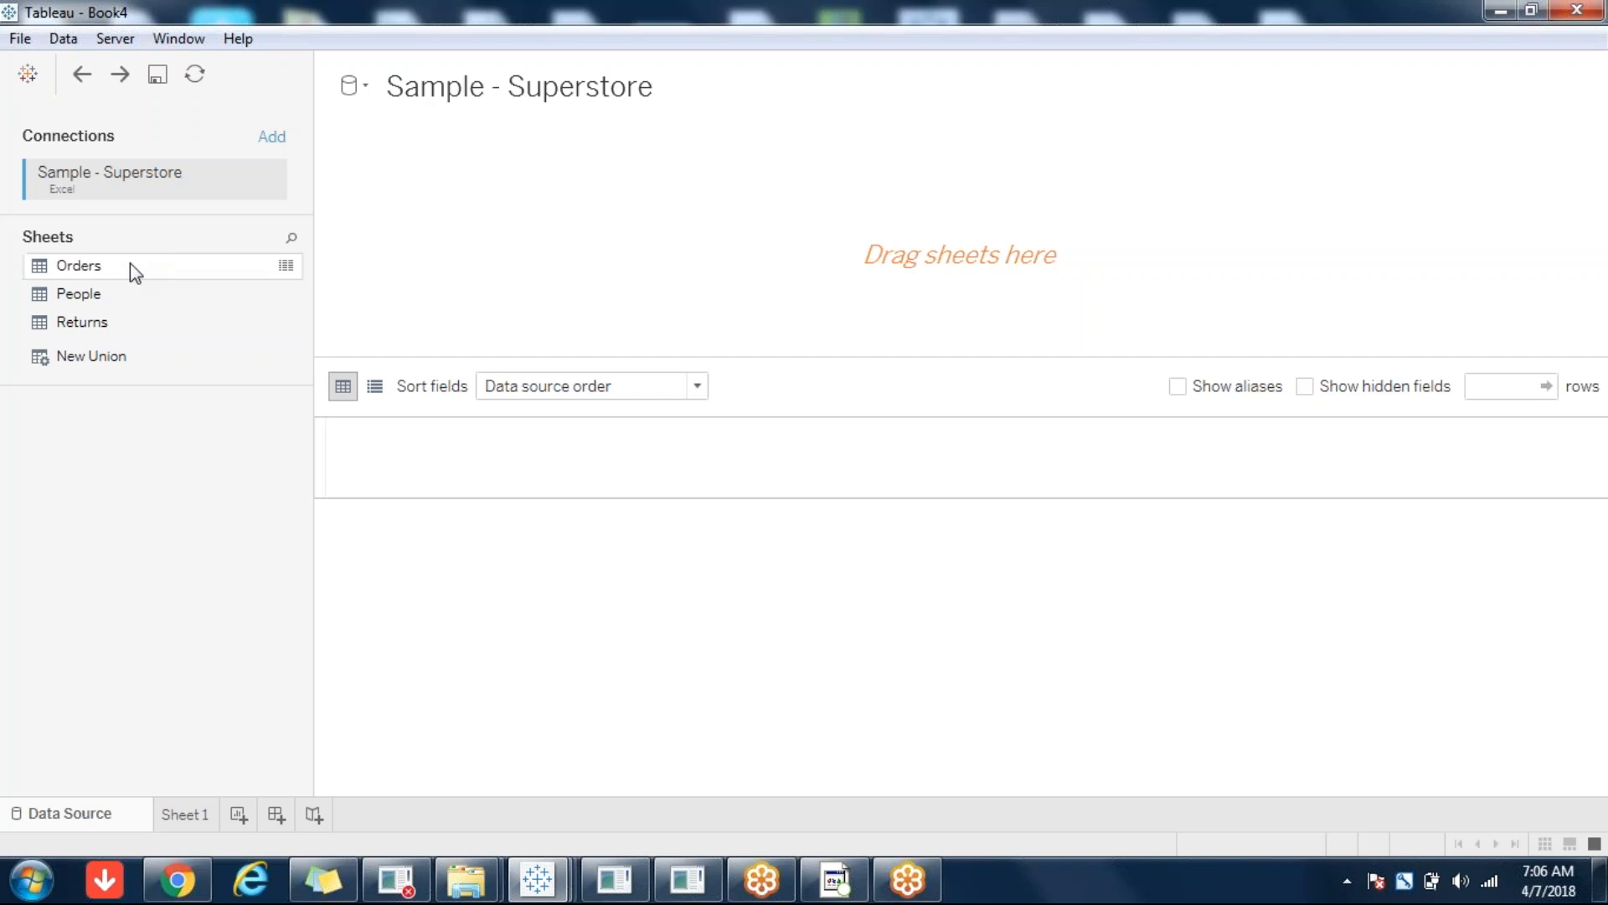
click(129, 263)
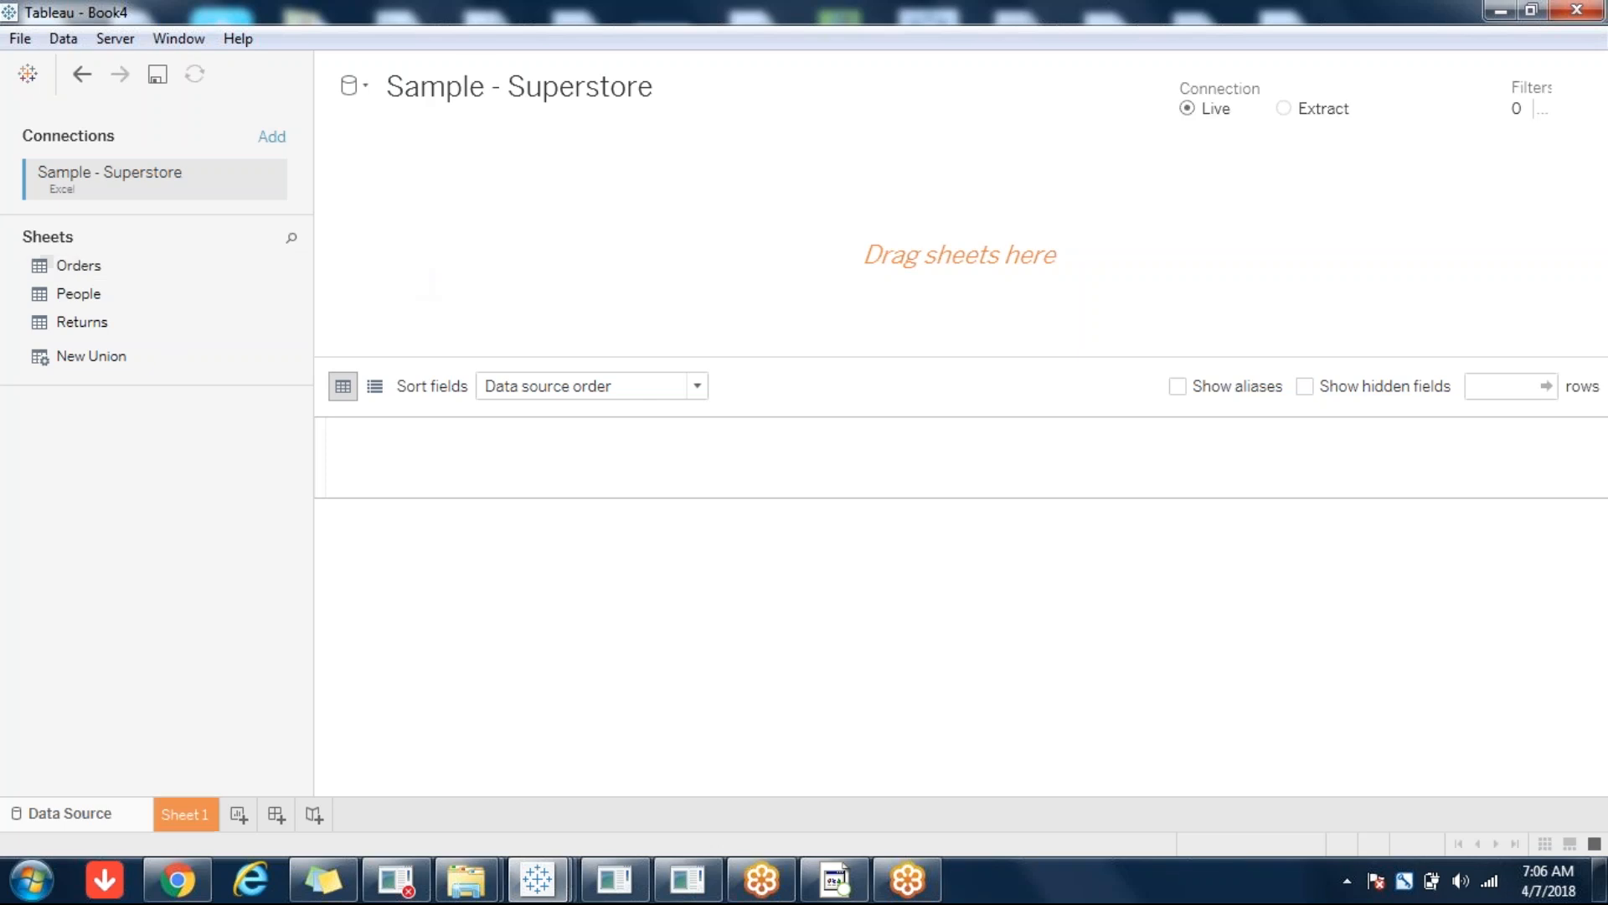
mouse_move(181, 805)
click(179, 802)
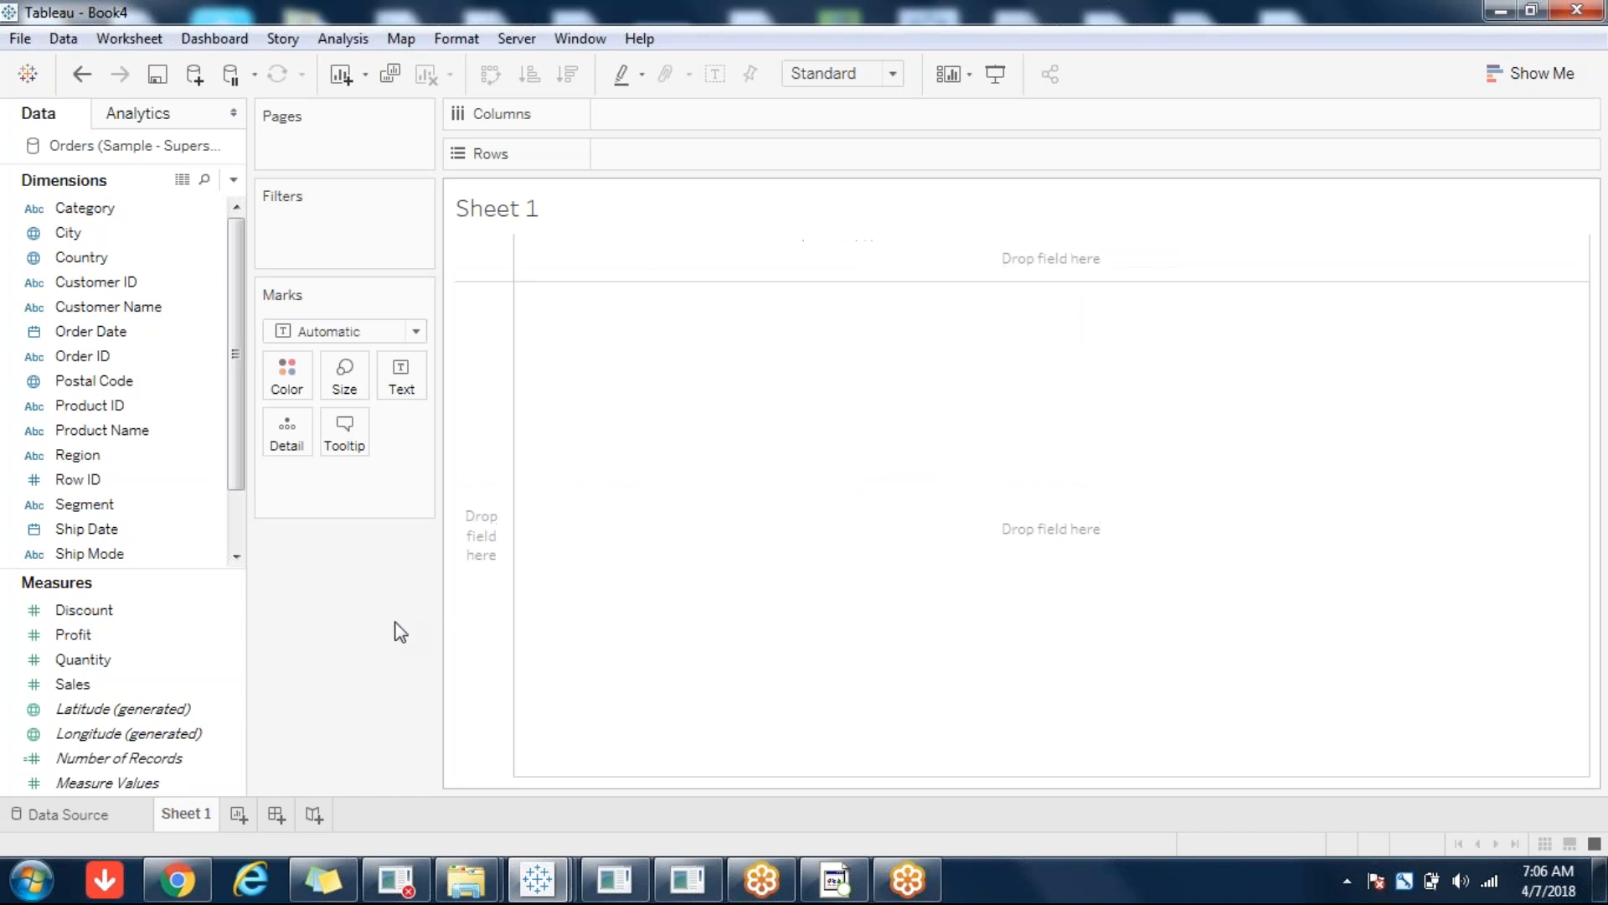
- Build a horizontal bar chart with the sum of Sales on columns and Category and Sub-Category on rows
click(96, 685)
click(98, 211)
scroll(237, 525, down, 1)
click(148, 528)
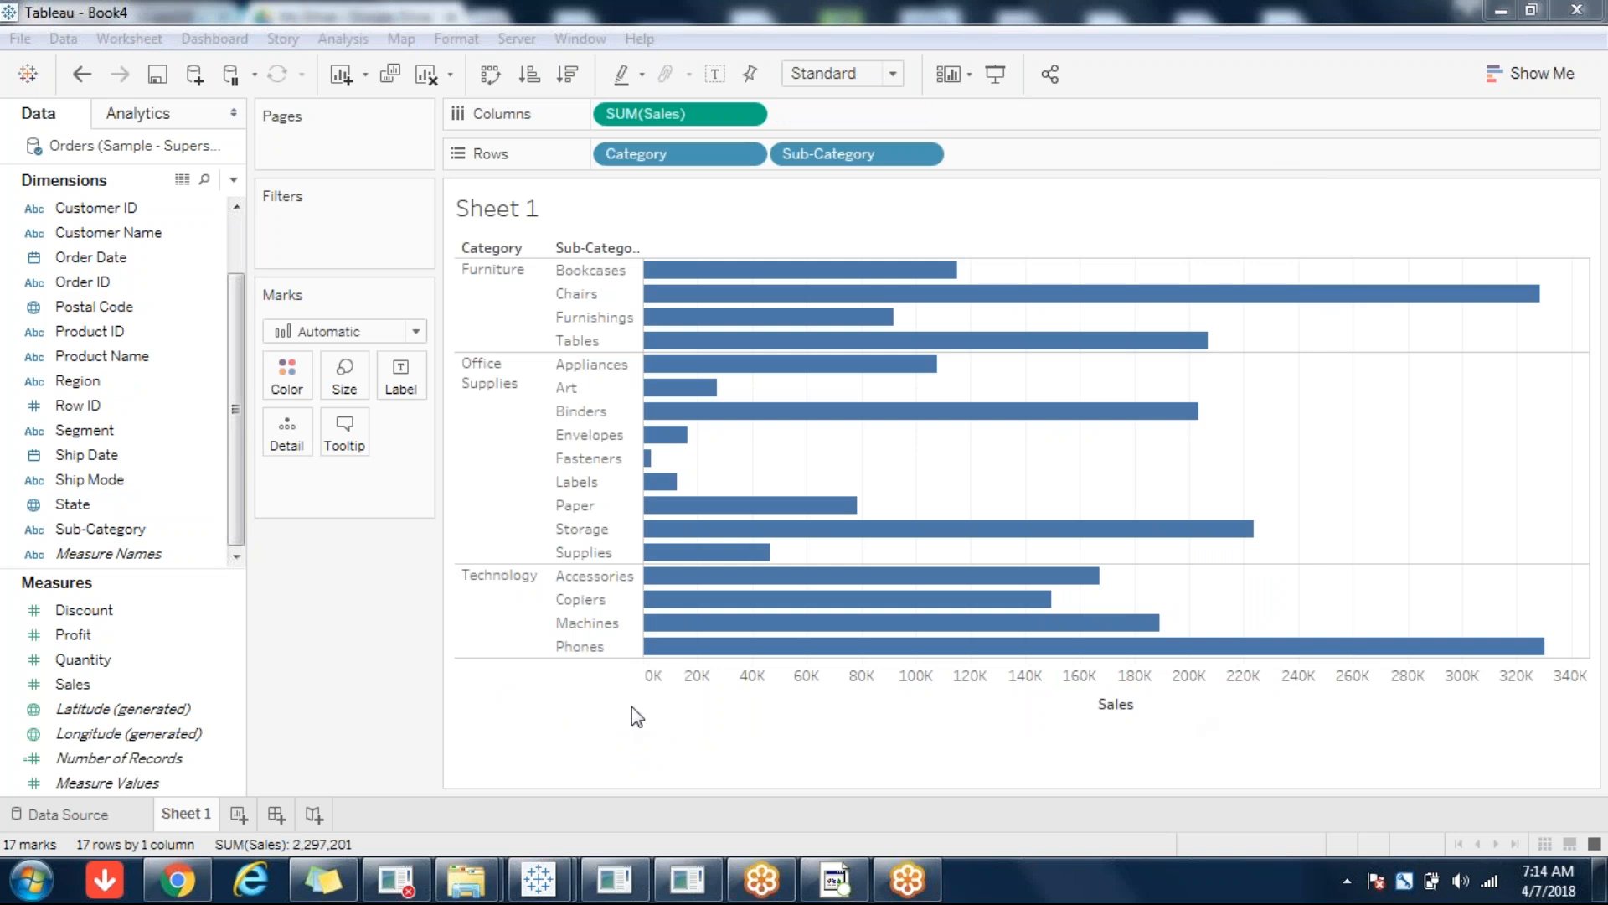
click(354, 727)
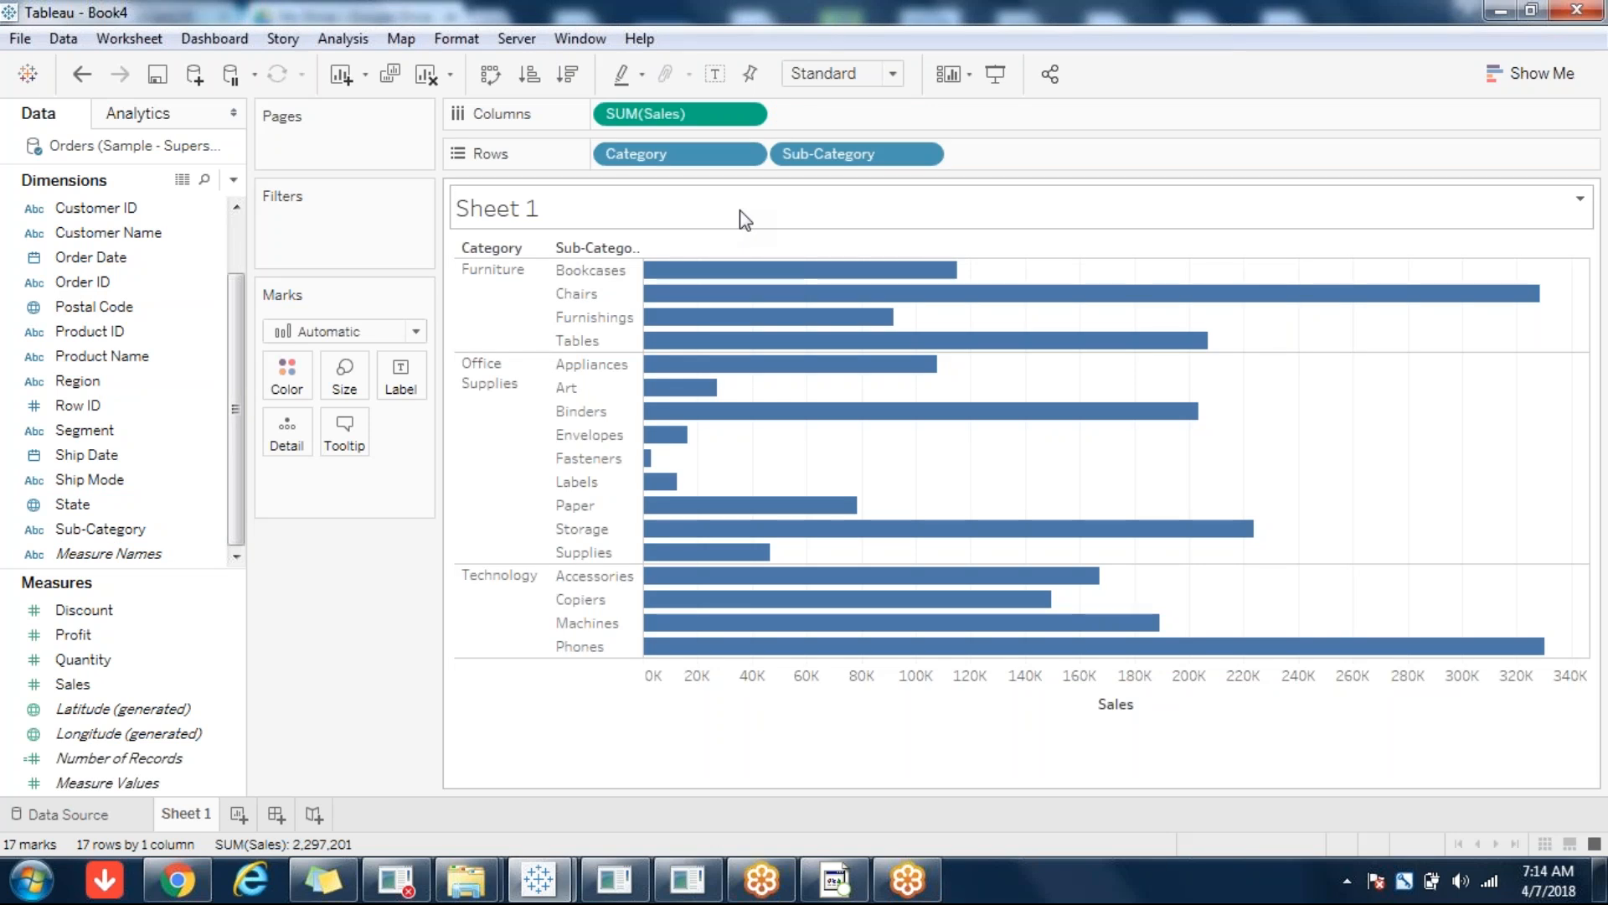
- Show filter cards for Category and Sub-Category, and place the Category card above the Sub-Category card
click(747, 156)
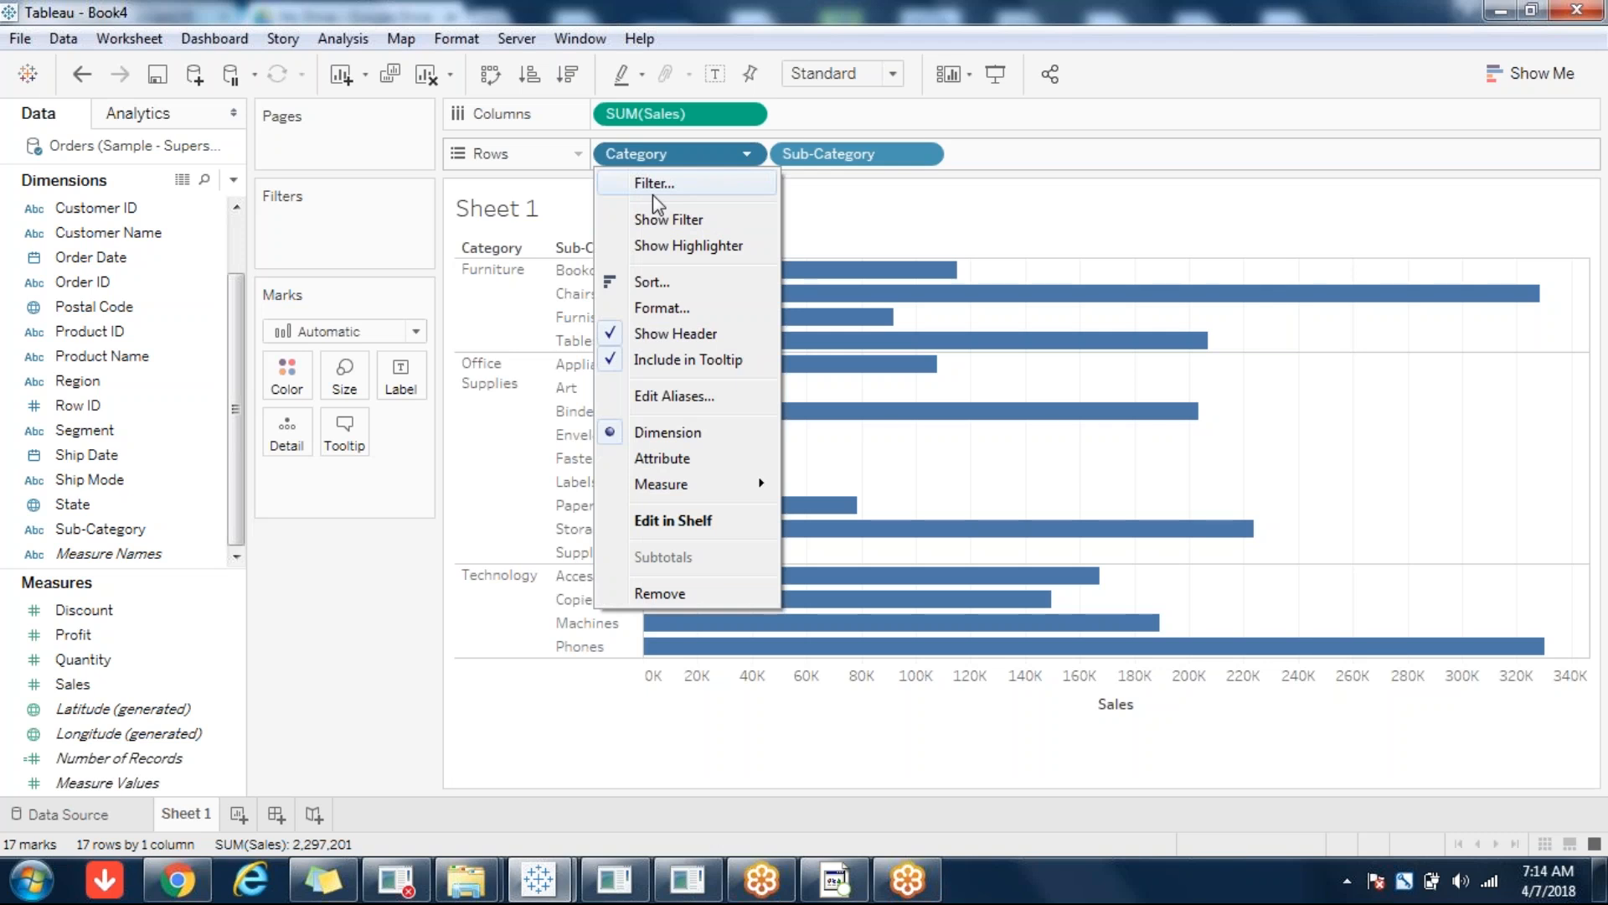
click(666, 218)
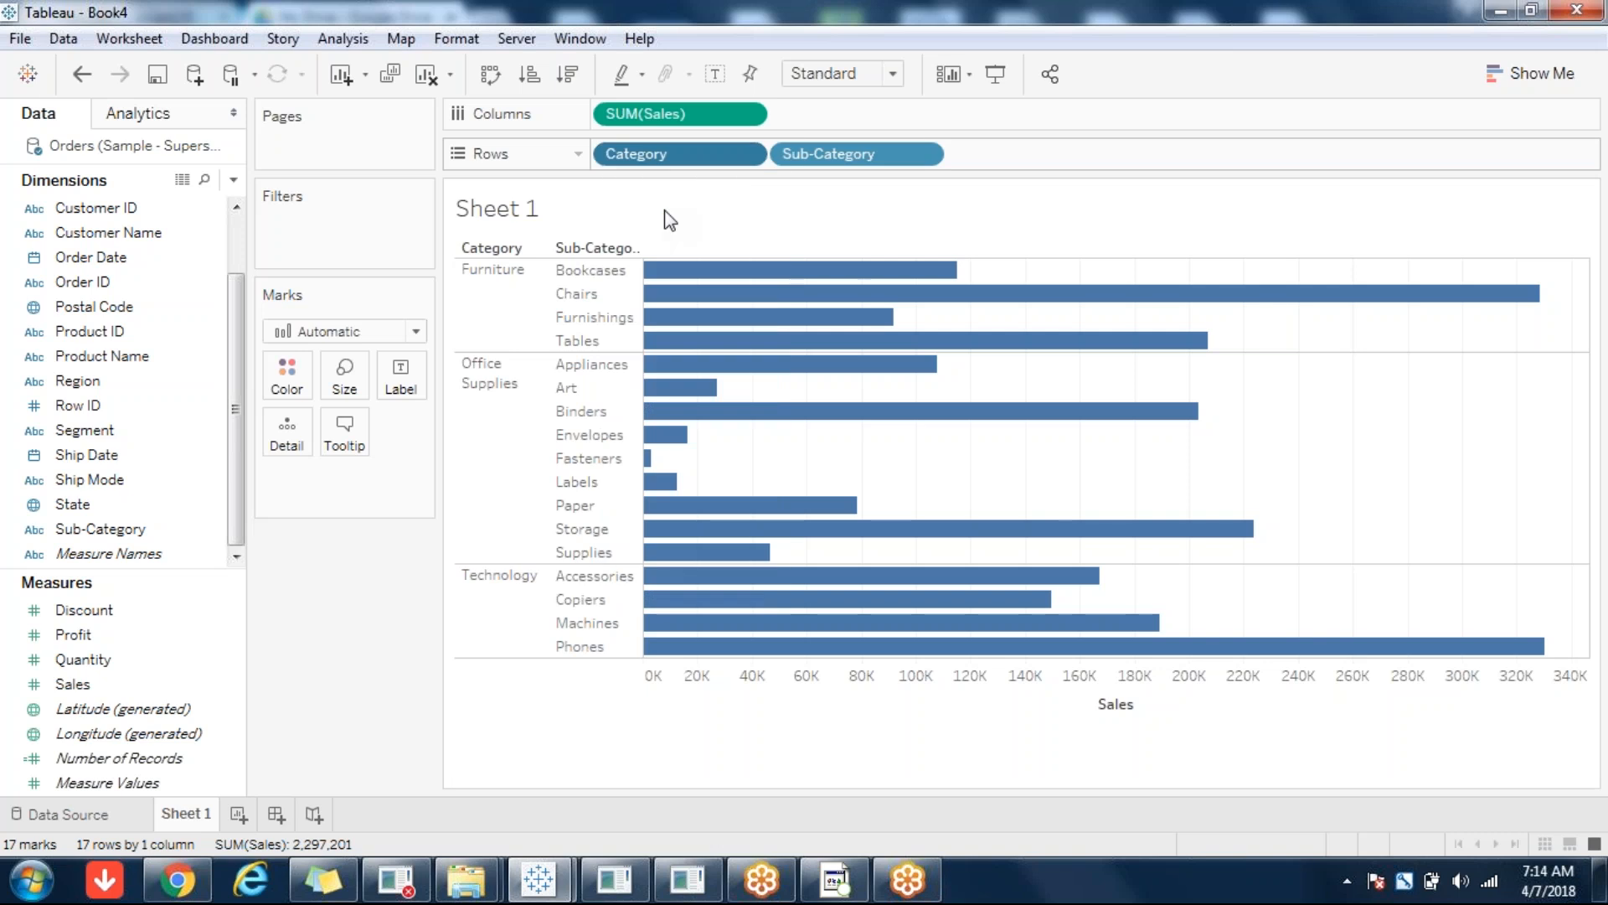
click(924, 155)
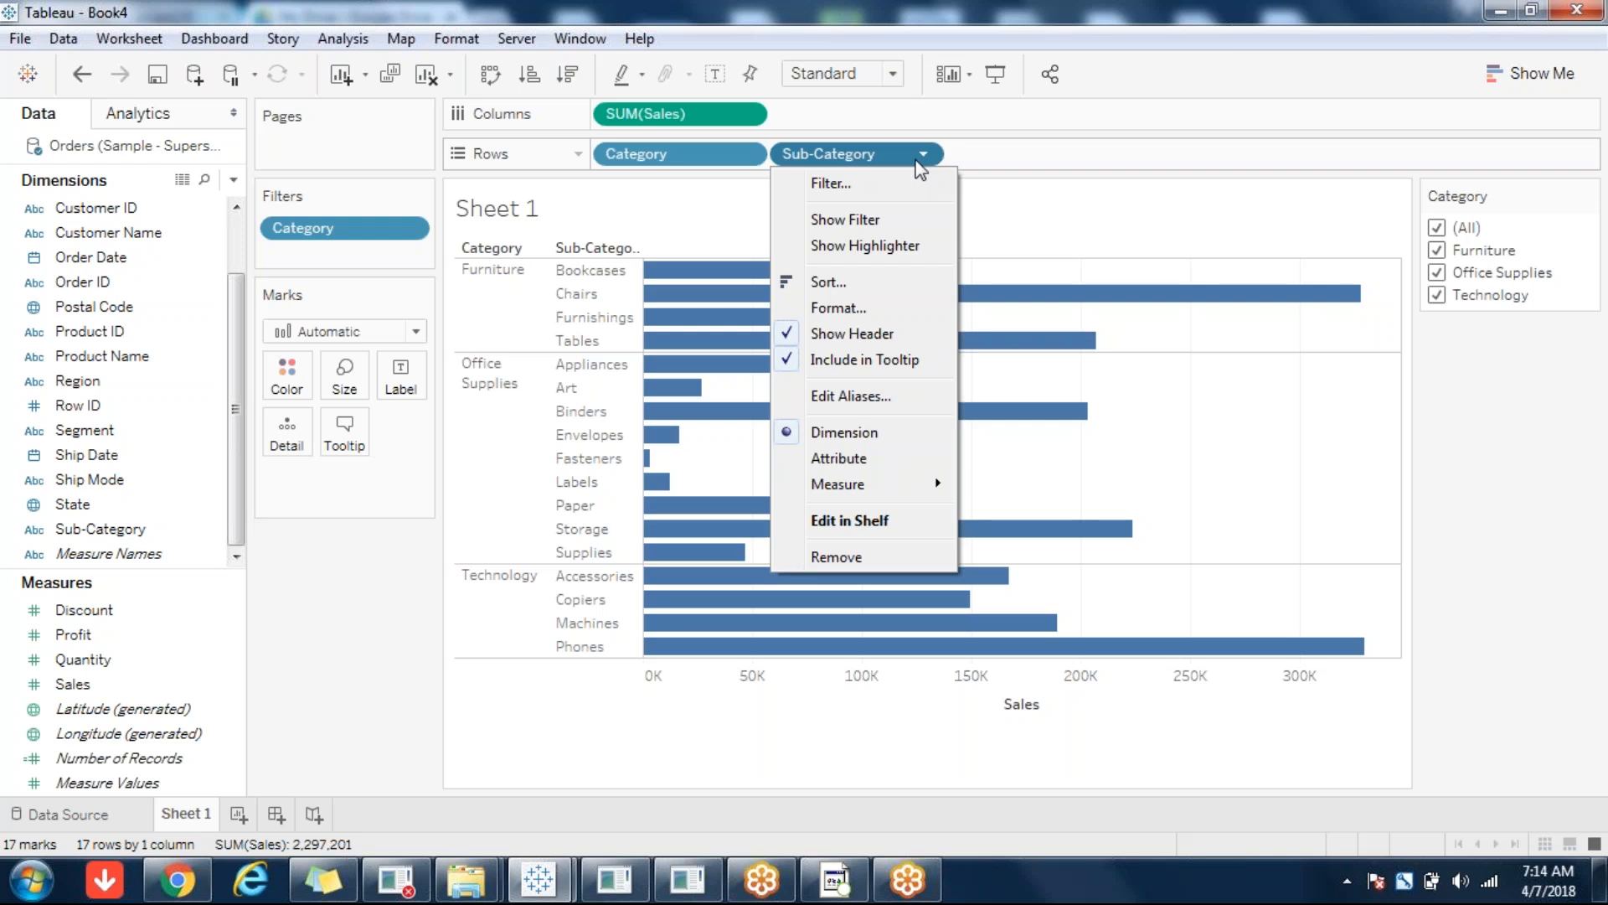
click(862, 223)
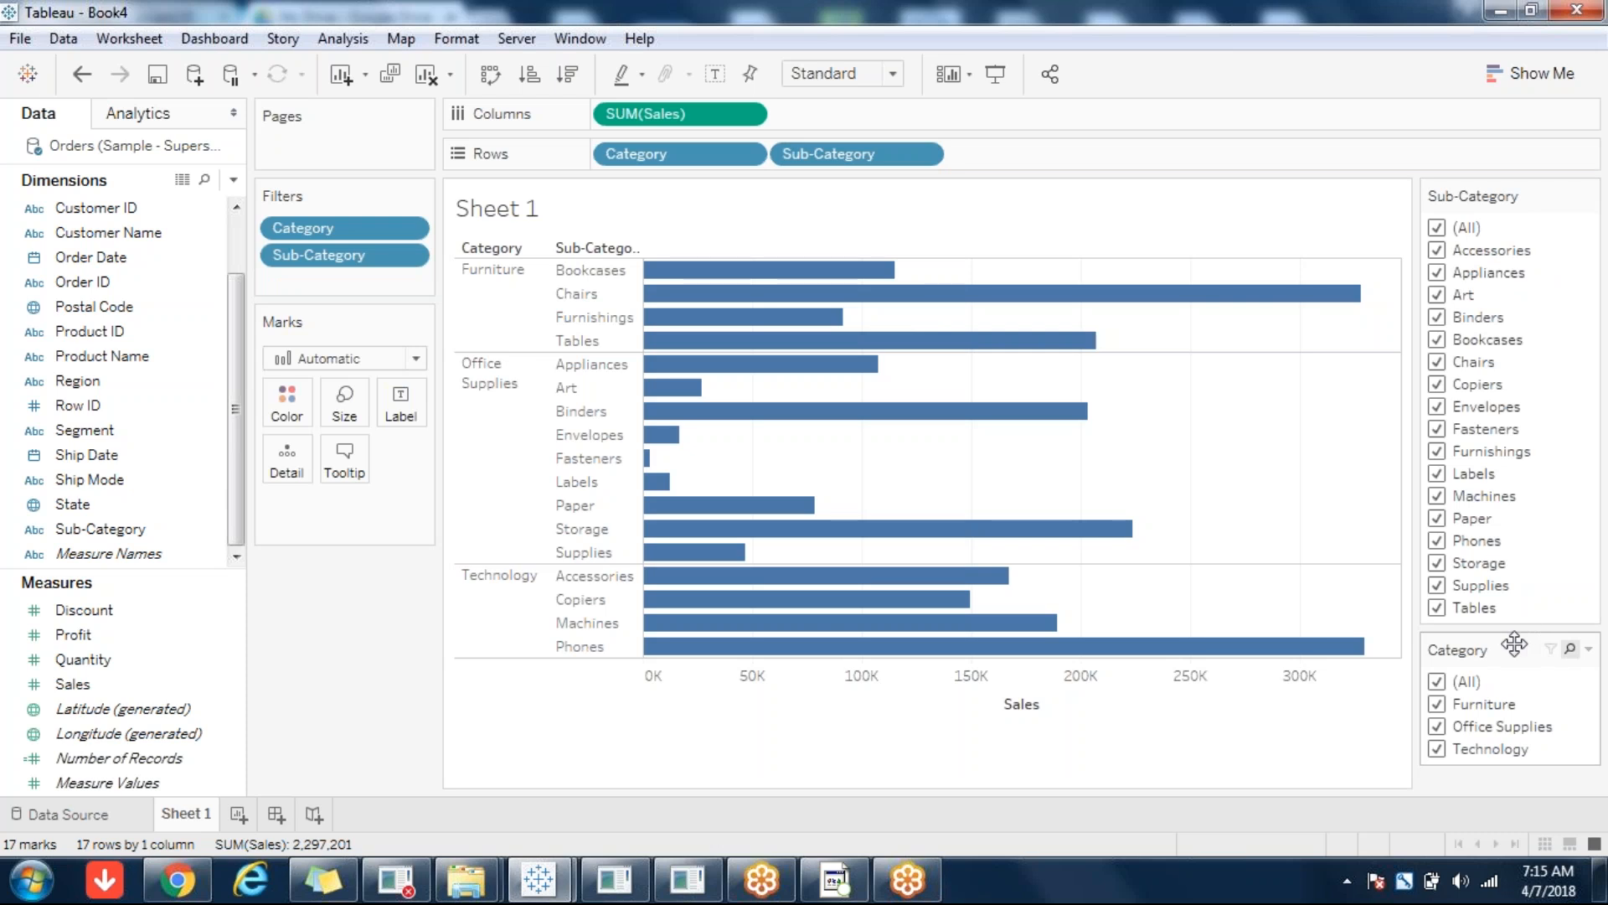
drag(1515, 644, 1515, 178)
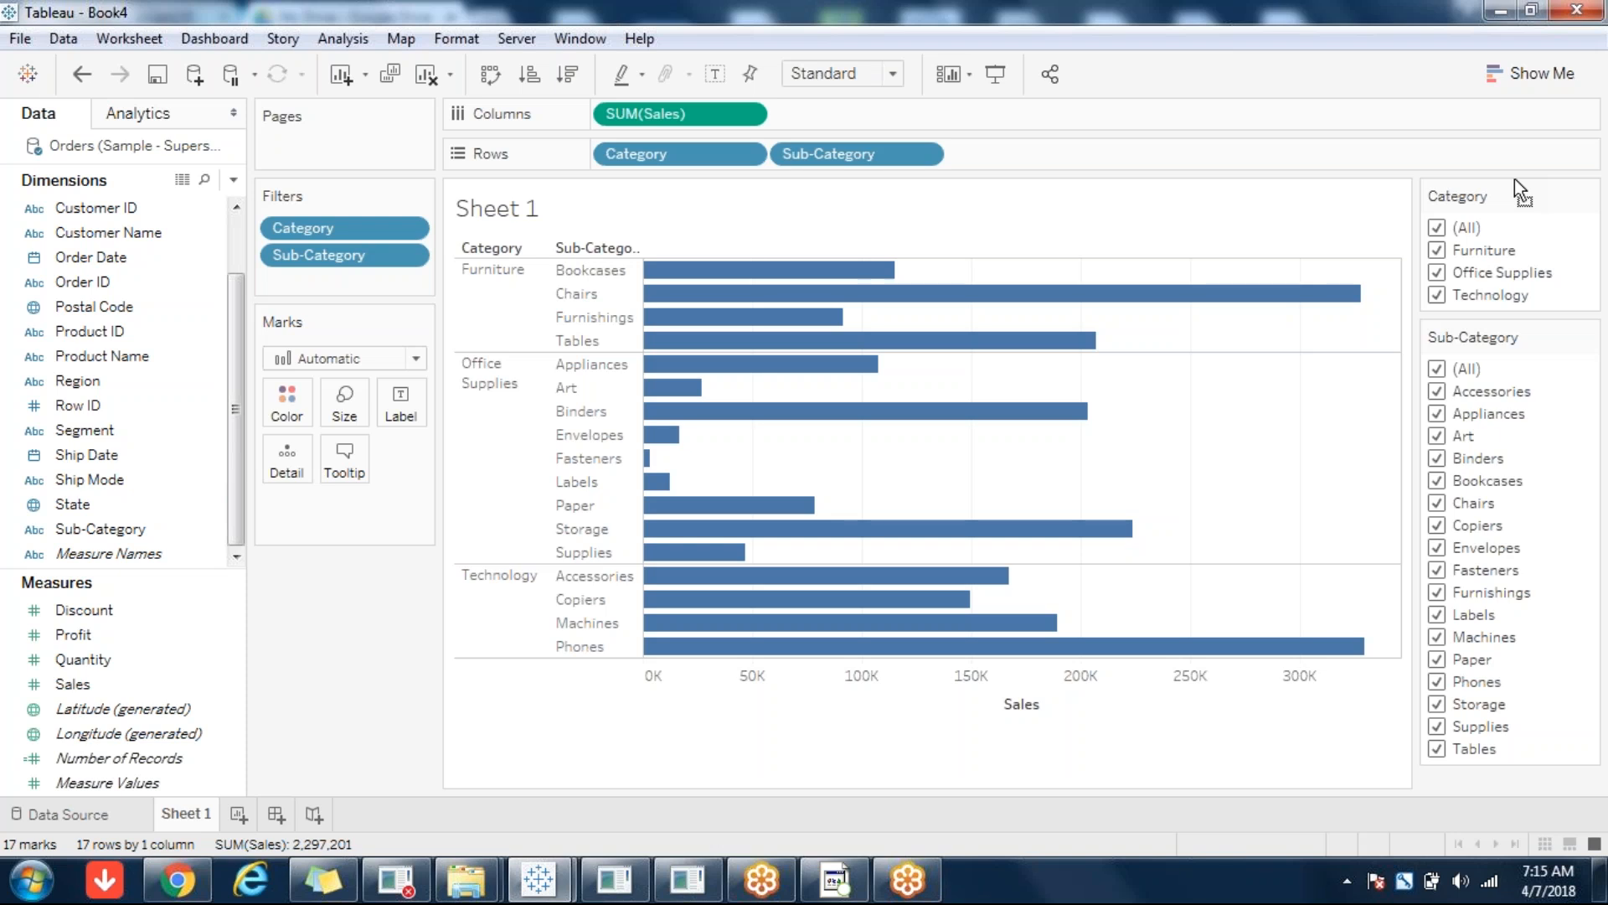
- Clear and reselect all values in the Category filter and in the Sub-Category filter
click(1437, 228)
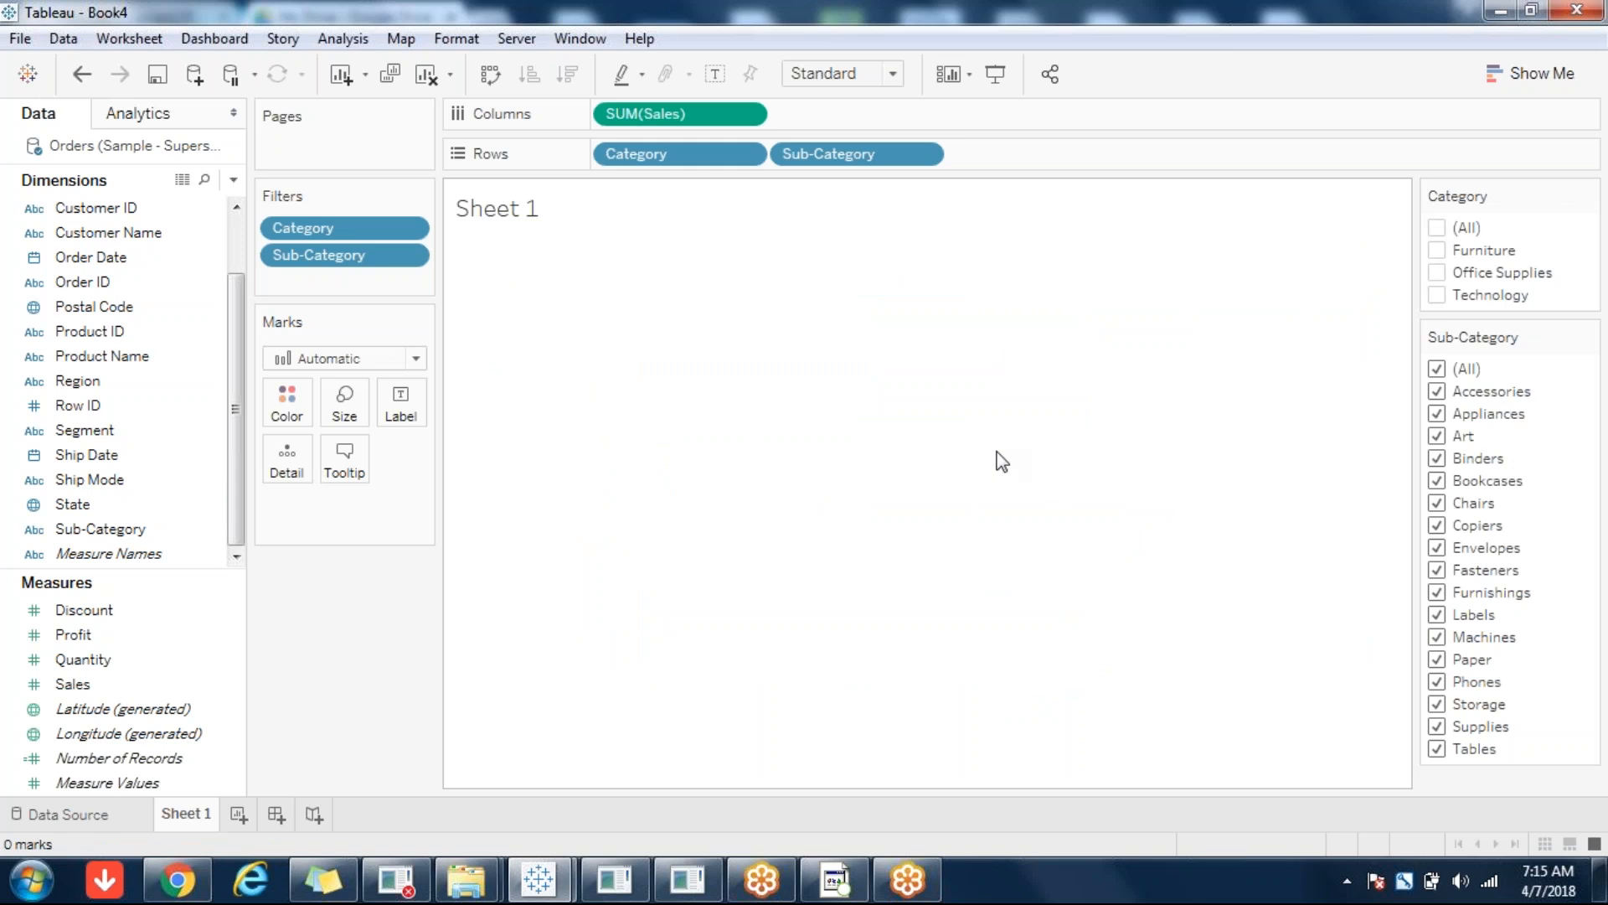
click(1437, 228)
click(1436, 369)
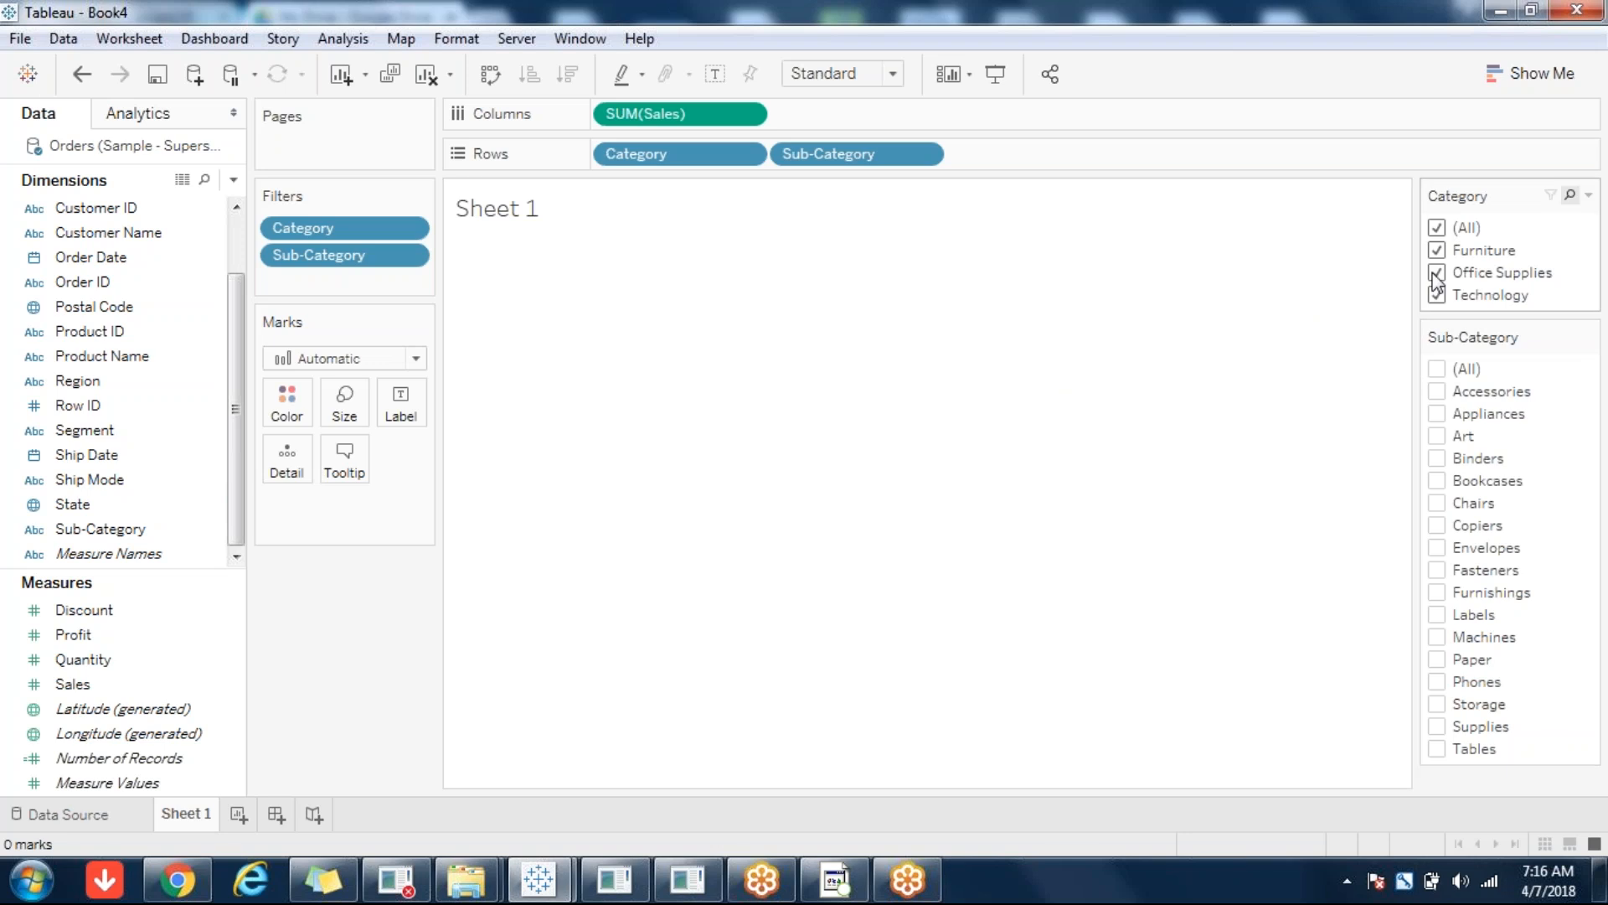
click(1437, 369)
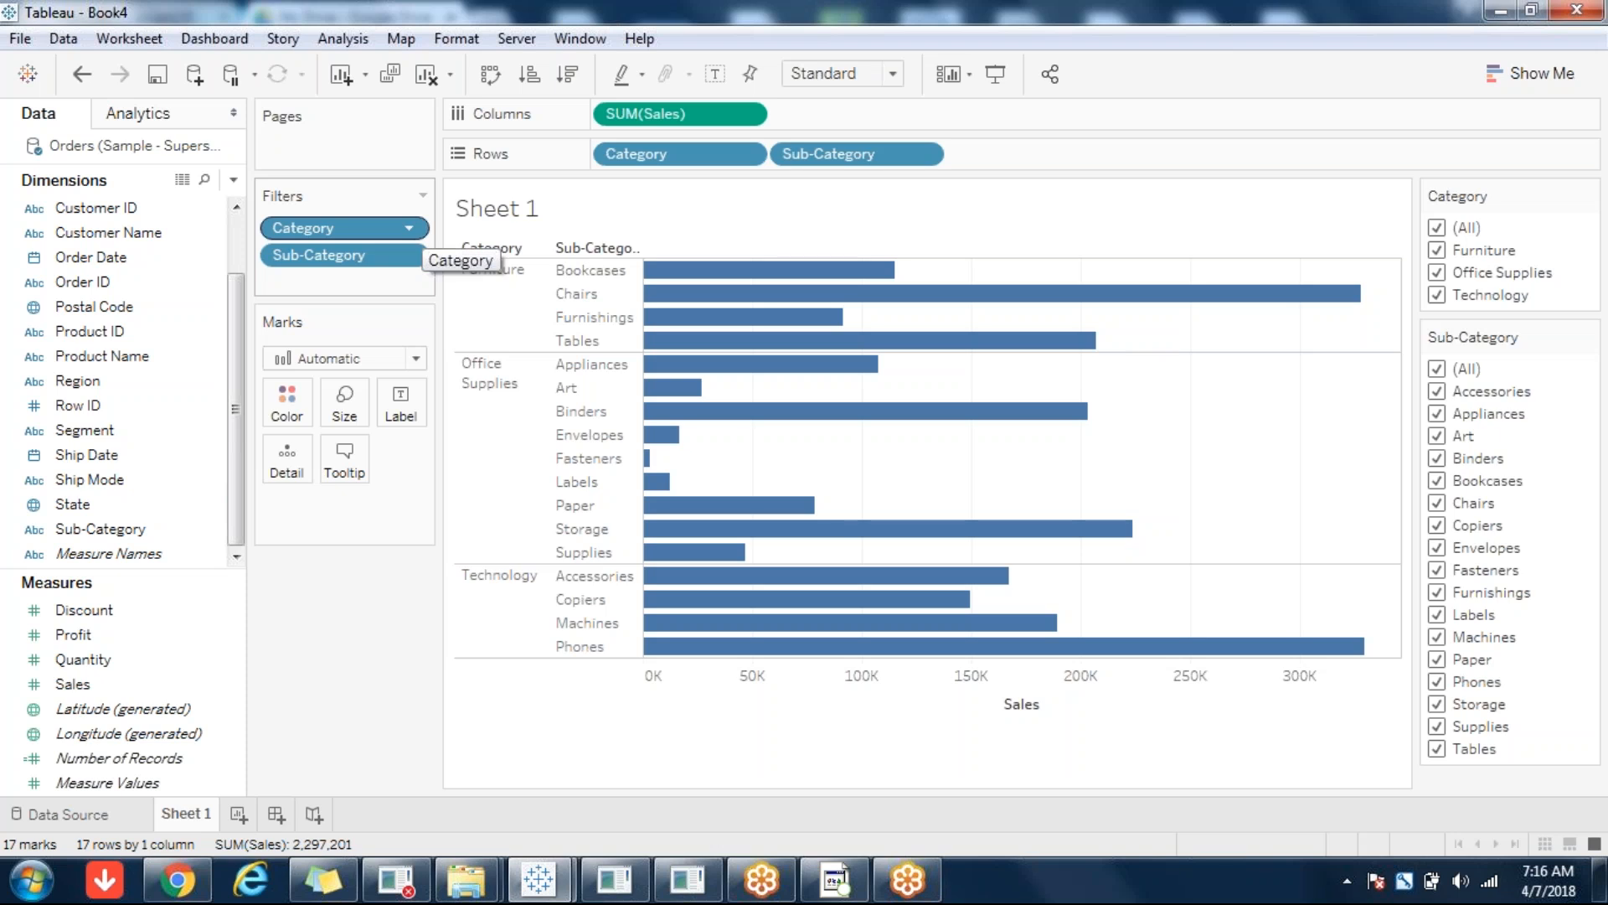
- Add the Category filter to context and set the Sub-Category filter to show all values in context
click(400, 225)
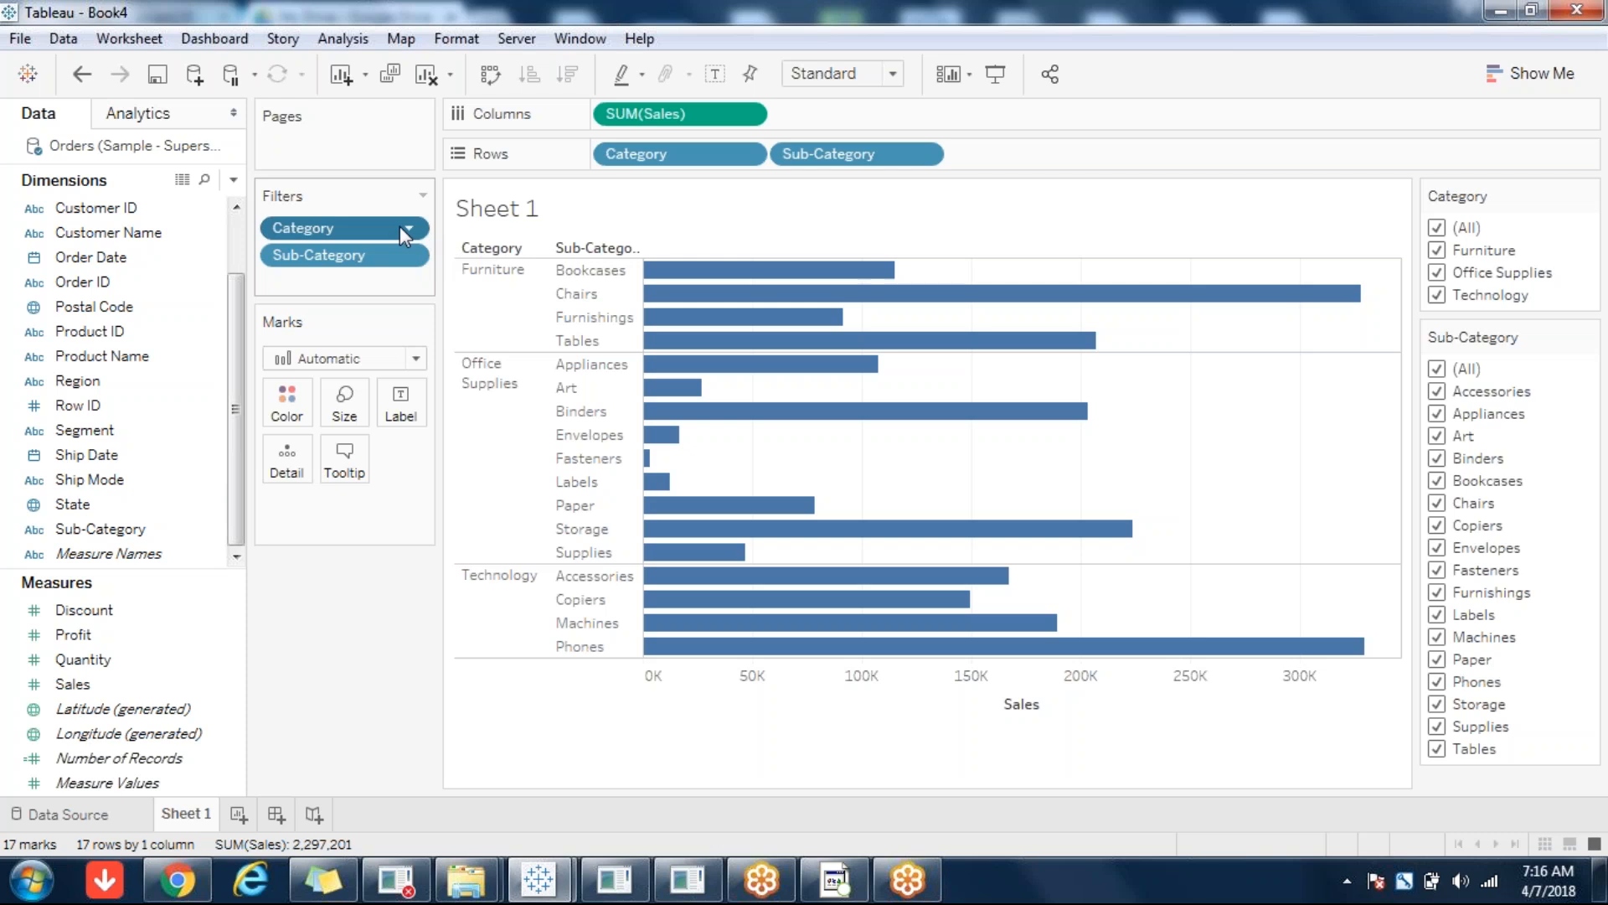
click(409, 228)
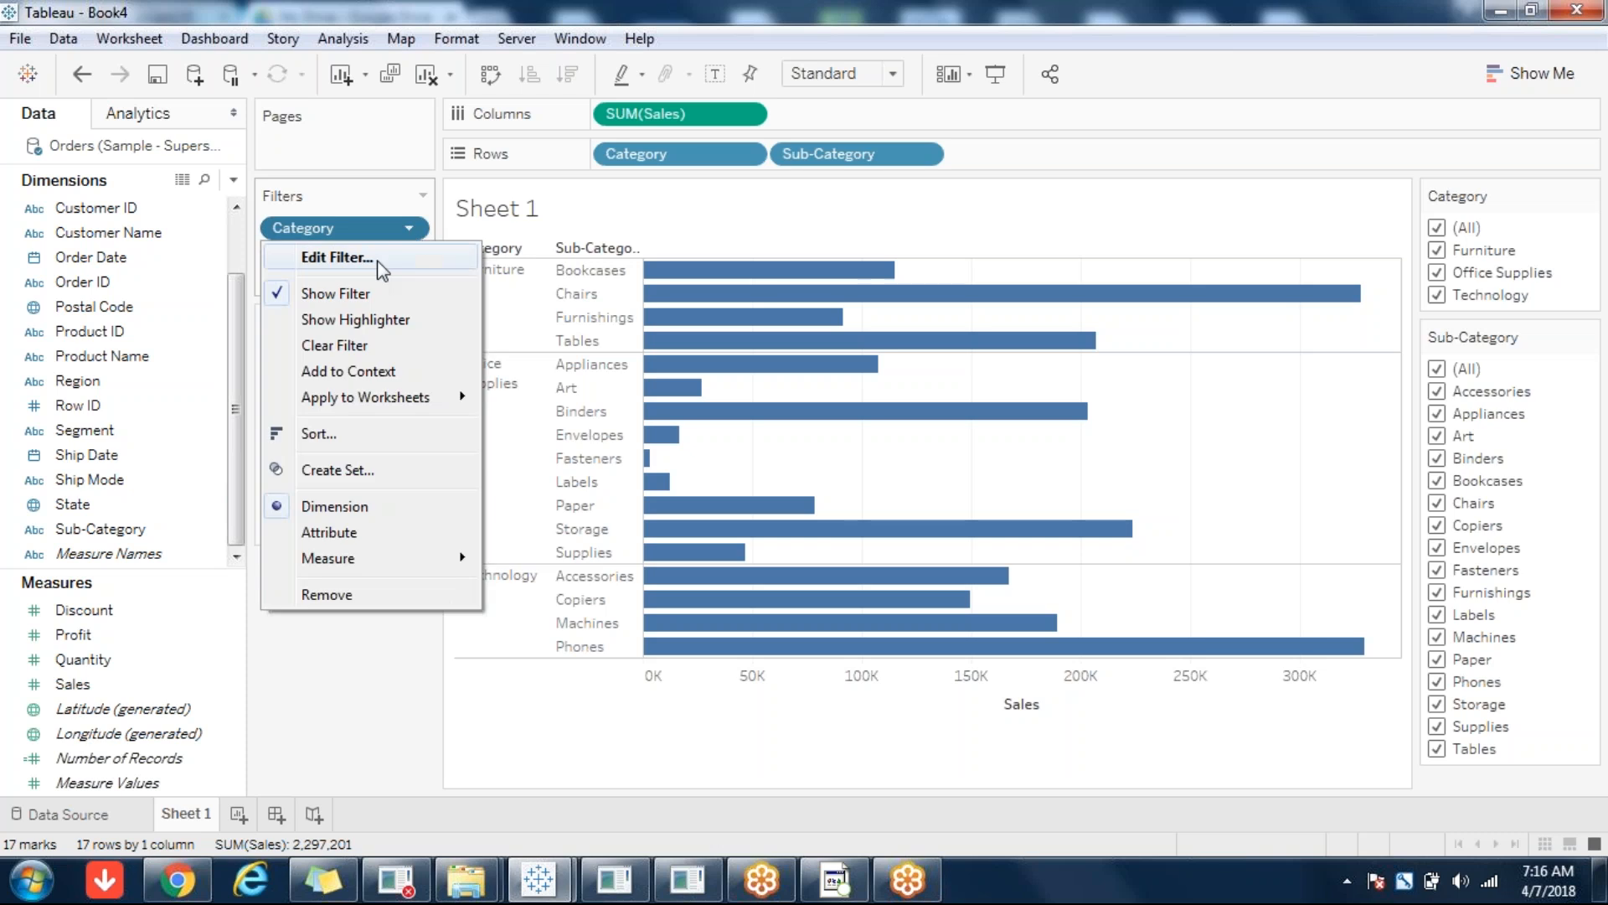
click(360, 375)
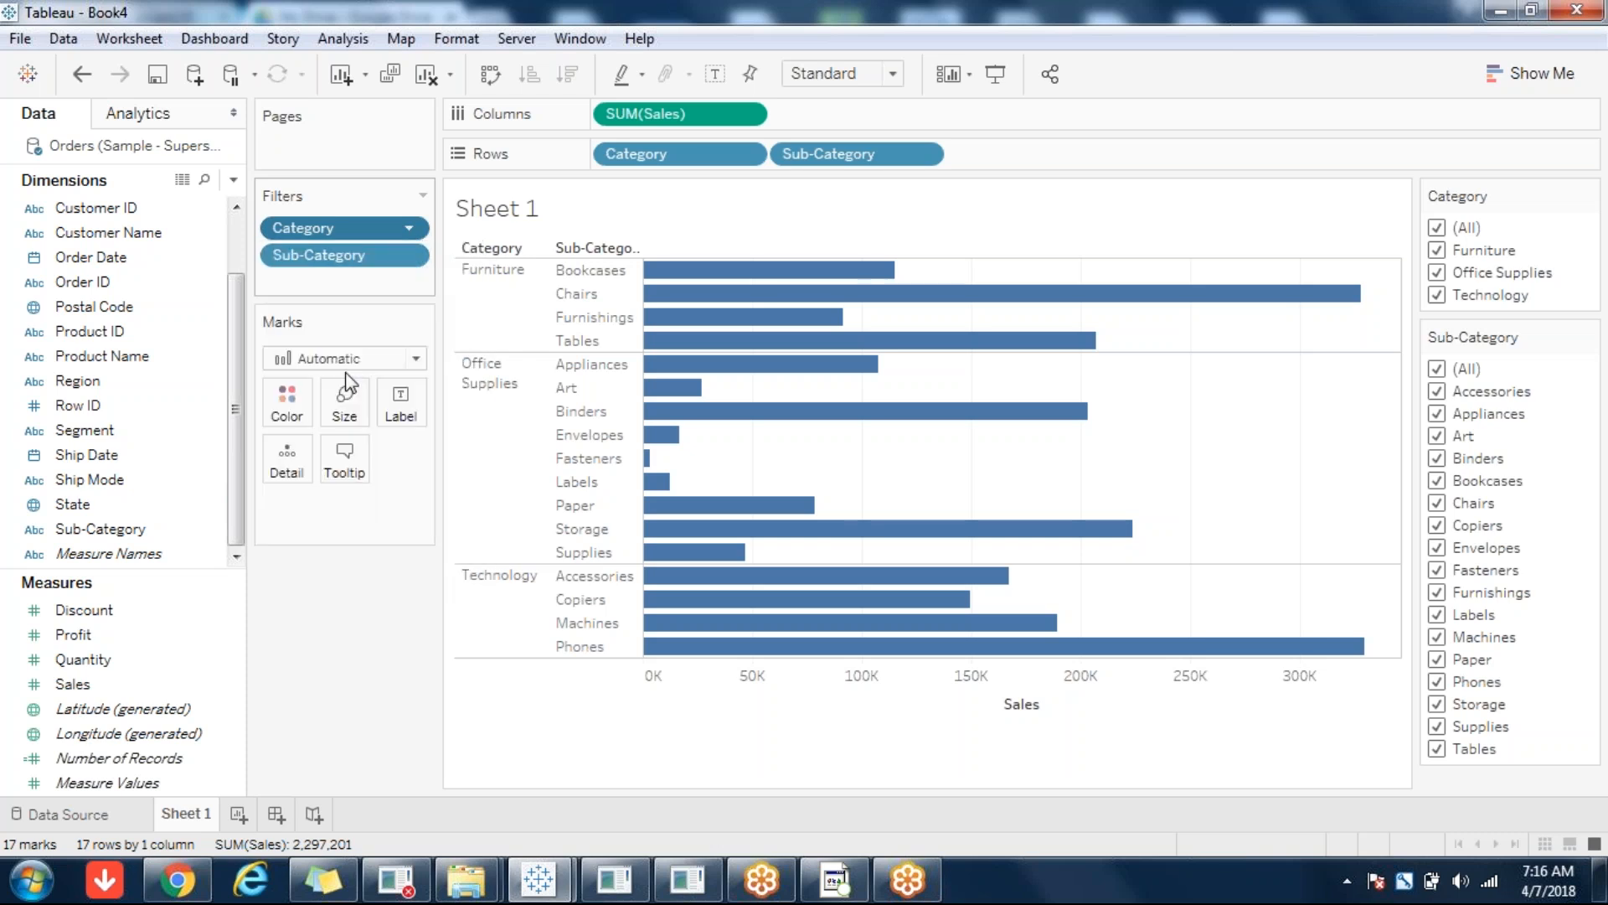
click(299, 642)
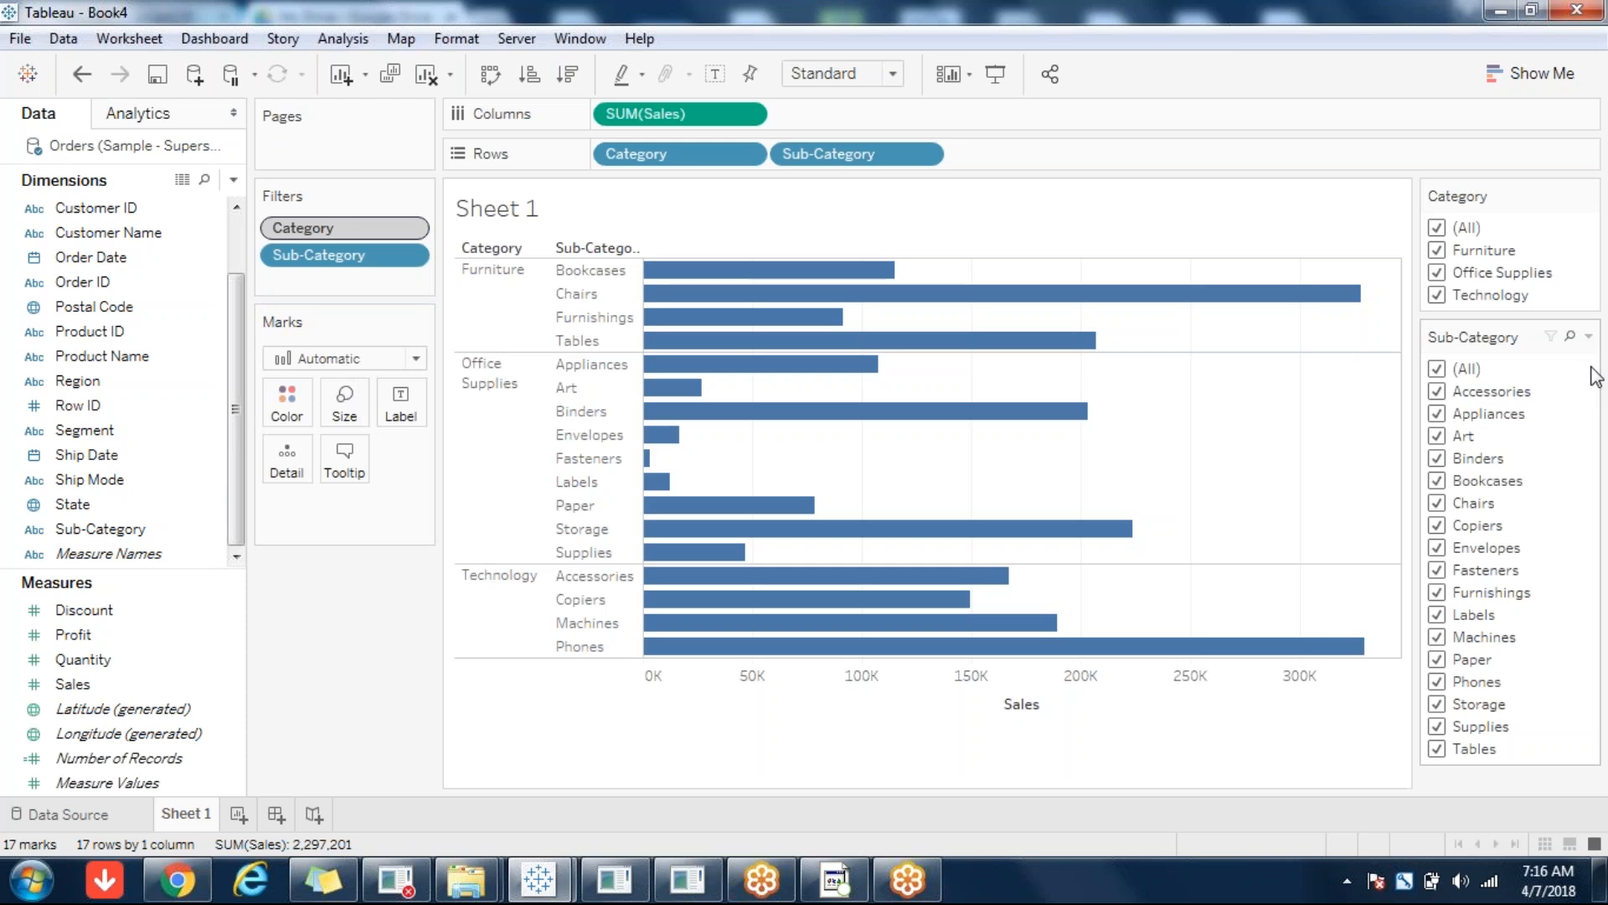
click(1590, 337)
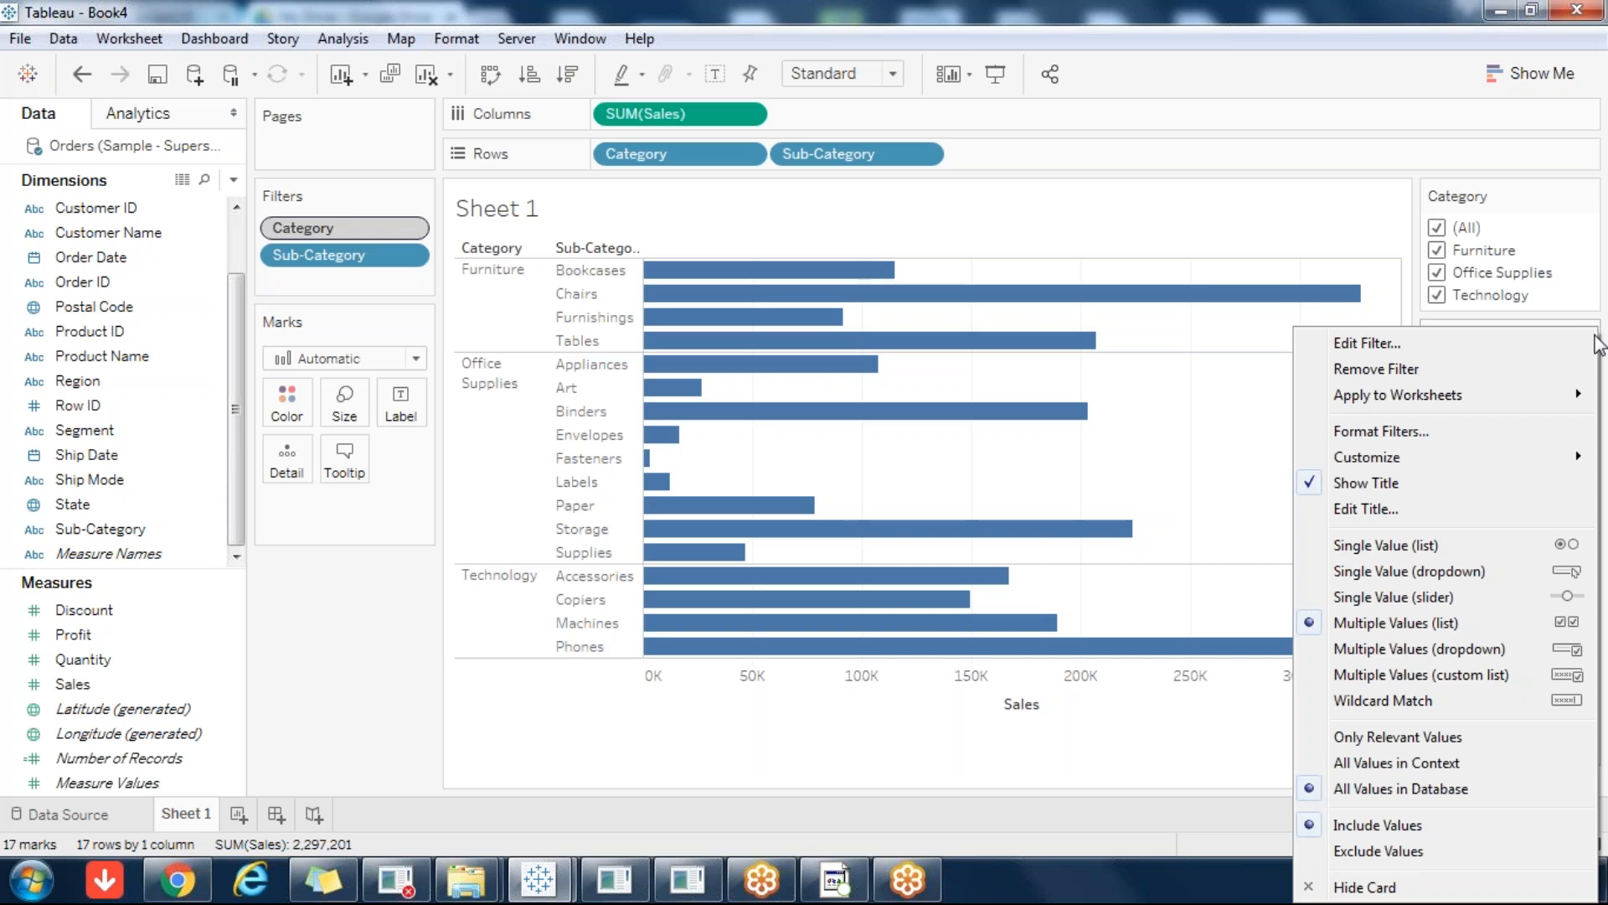
click(1388, 764)
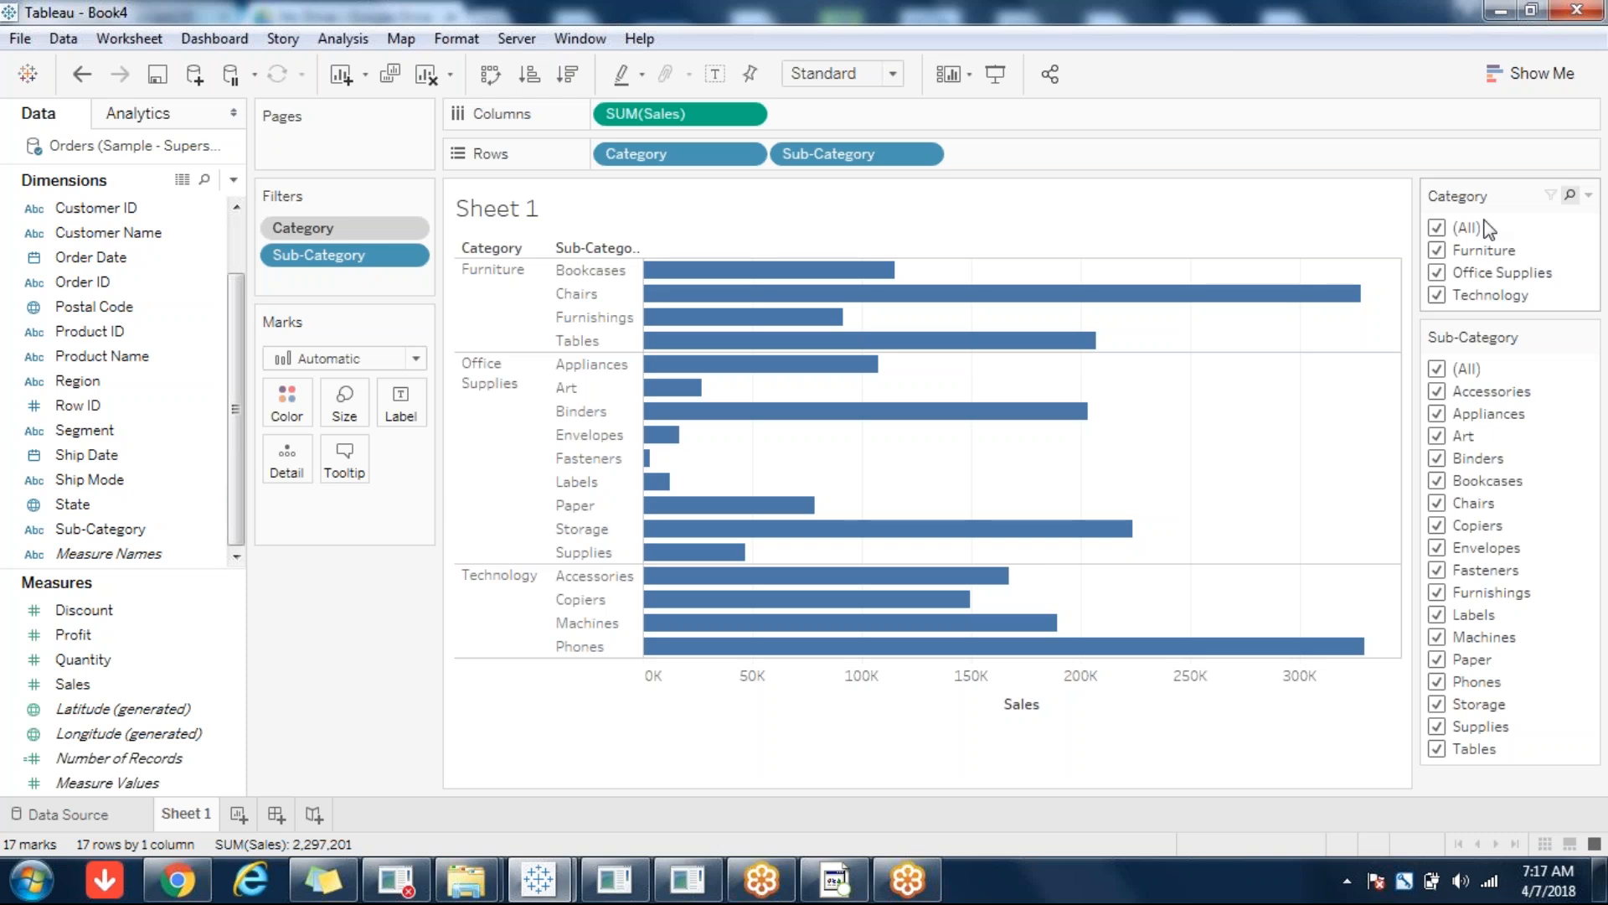
- Test the Category filter by selecting Furniture alone, adding Office Supplies and Technology, and clearing all three again
click(1437, 227)
click(1438, 251)
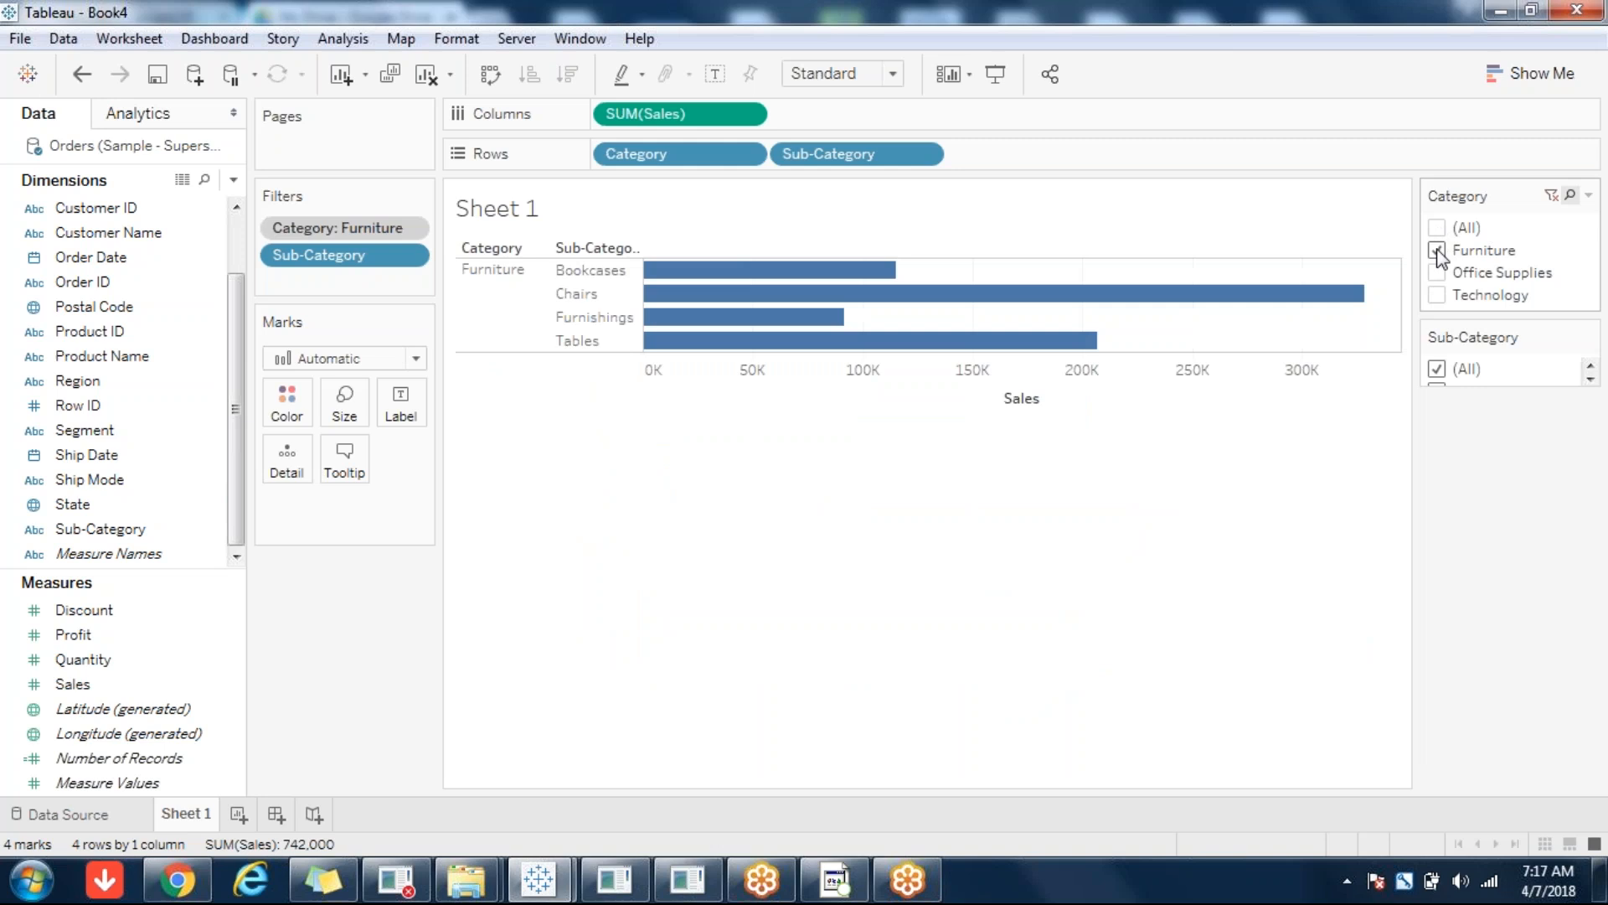
click(1438, 273)
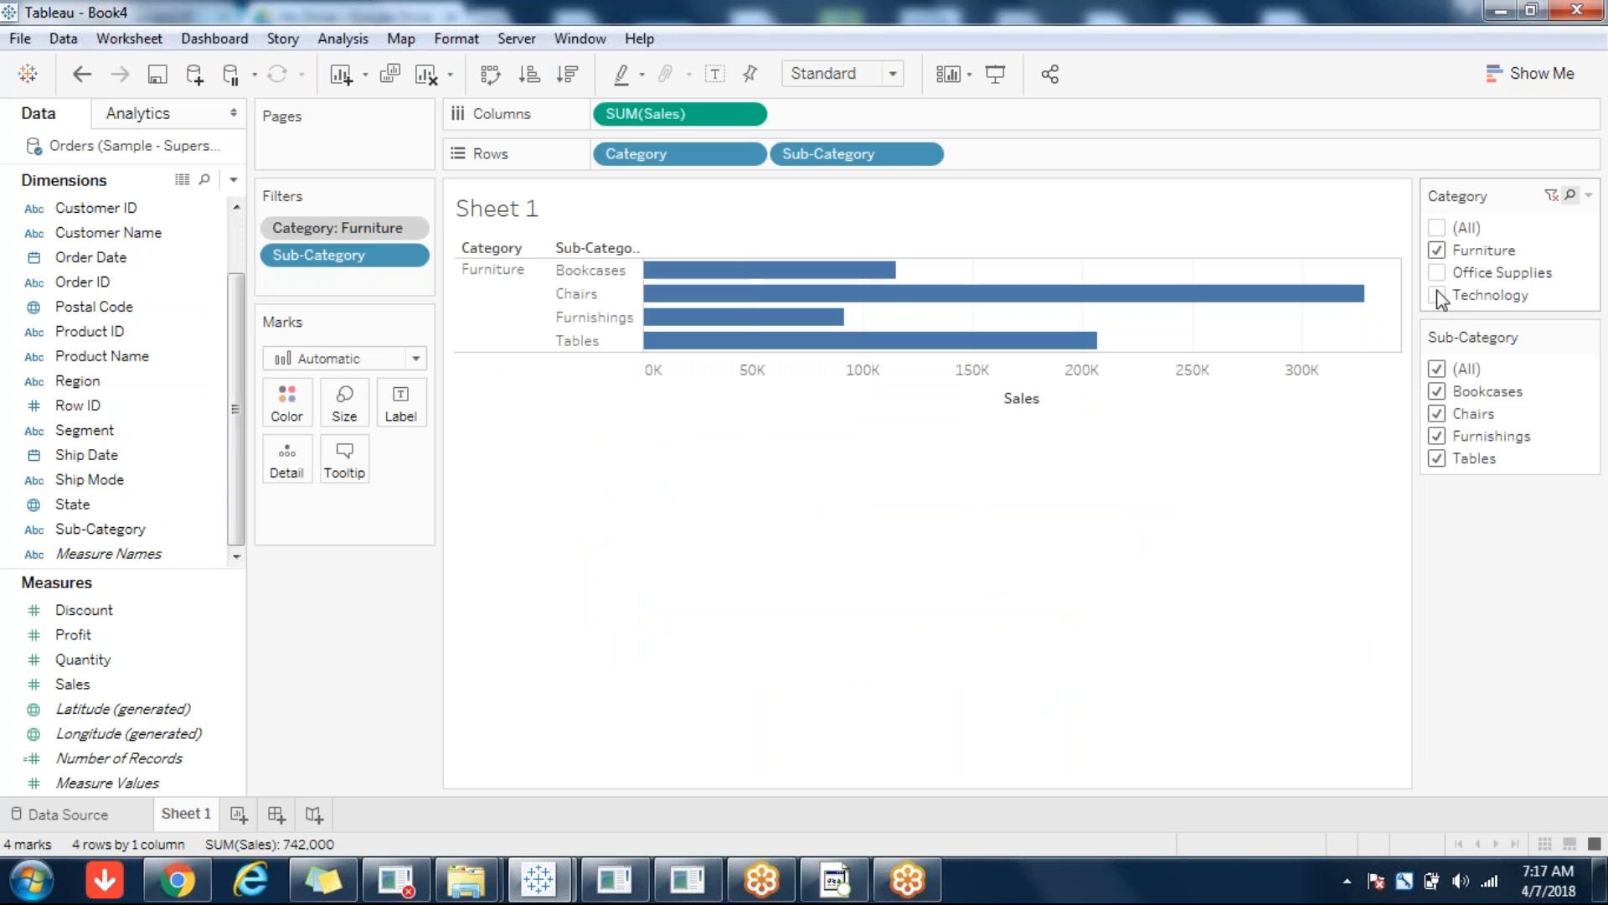
click(1438, 295)
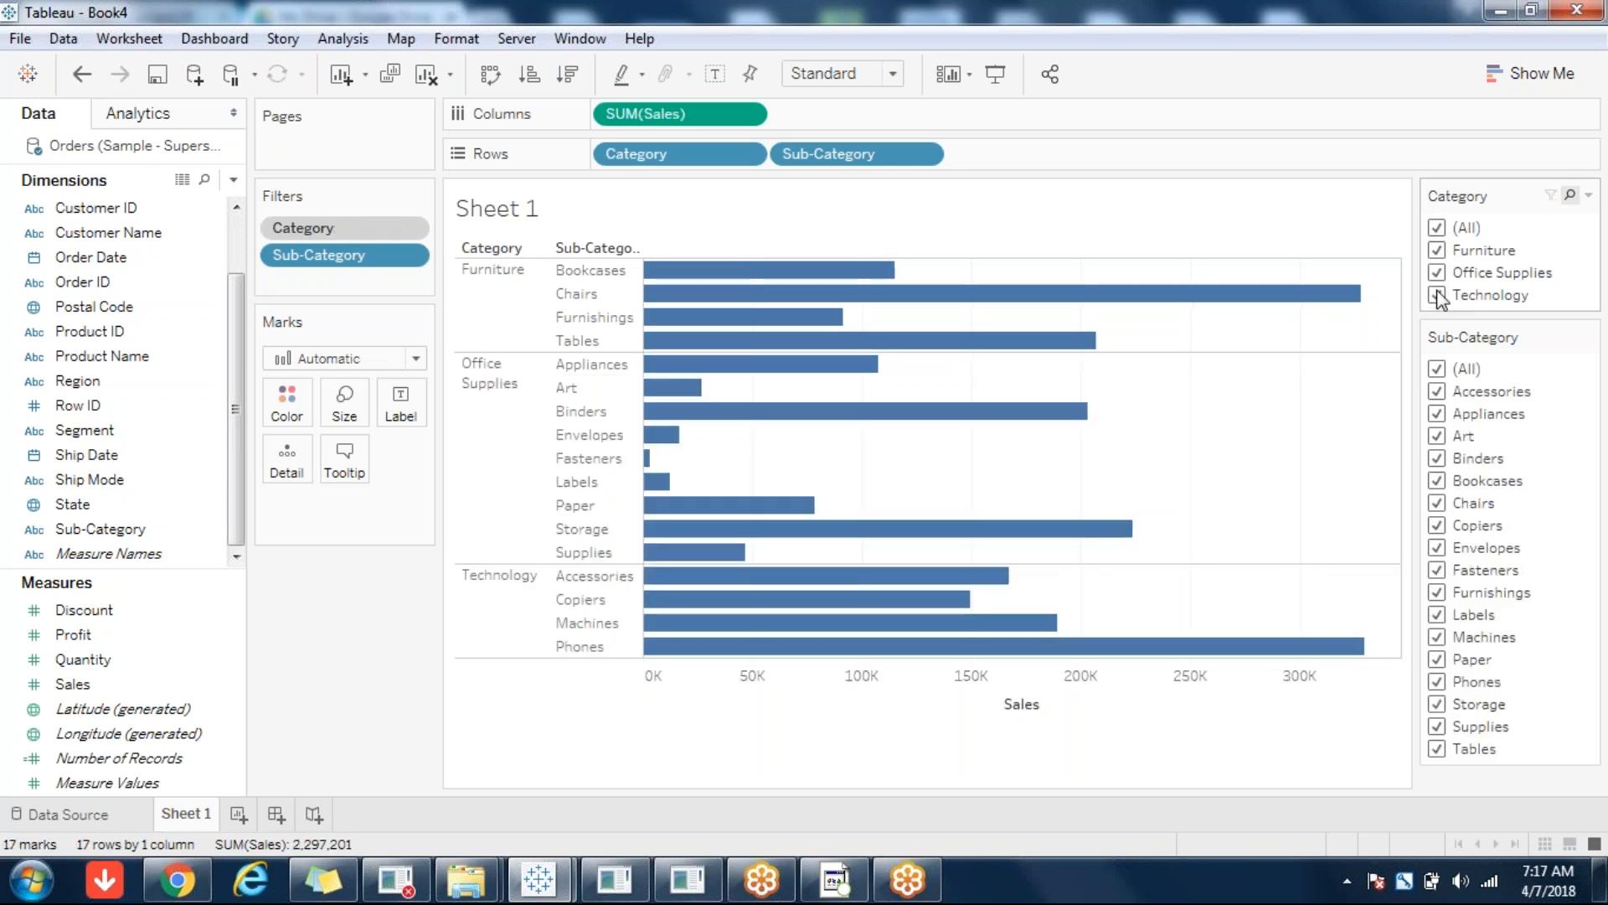
click(1438, 295)
click(1437, 273)
click(1438, 251)
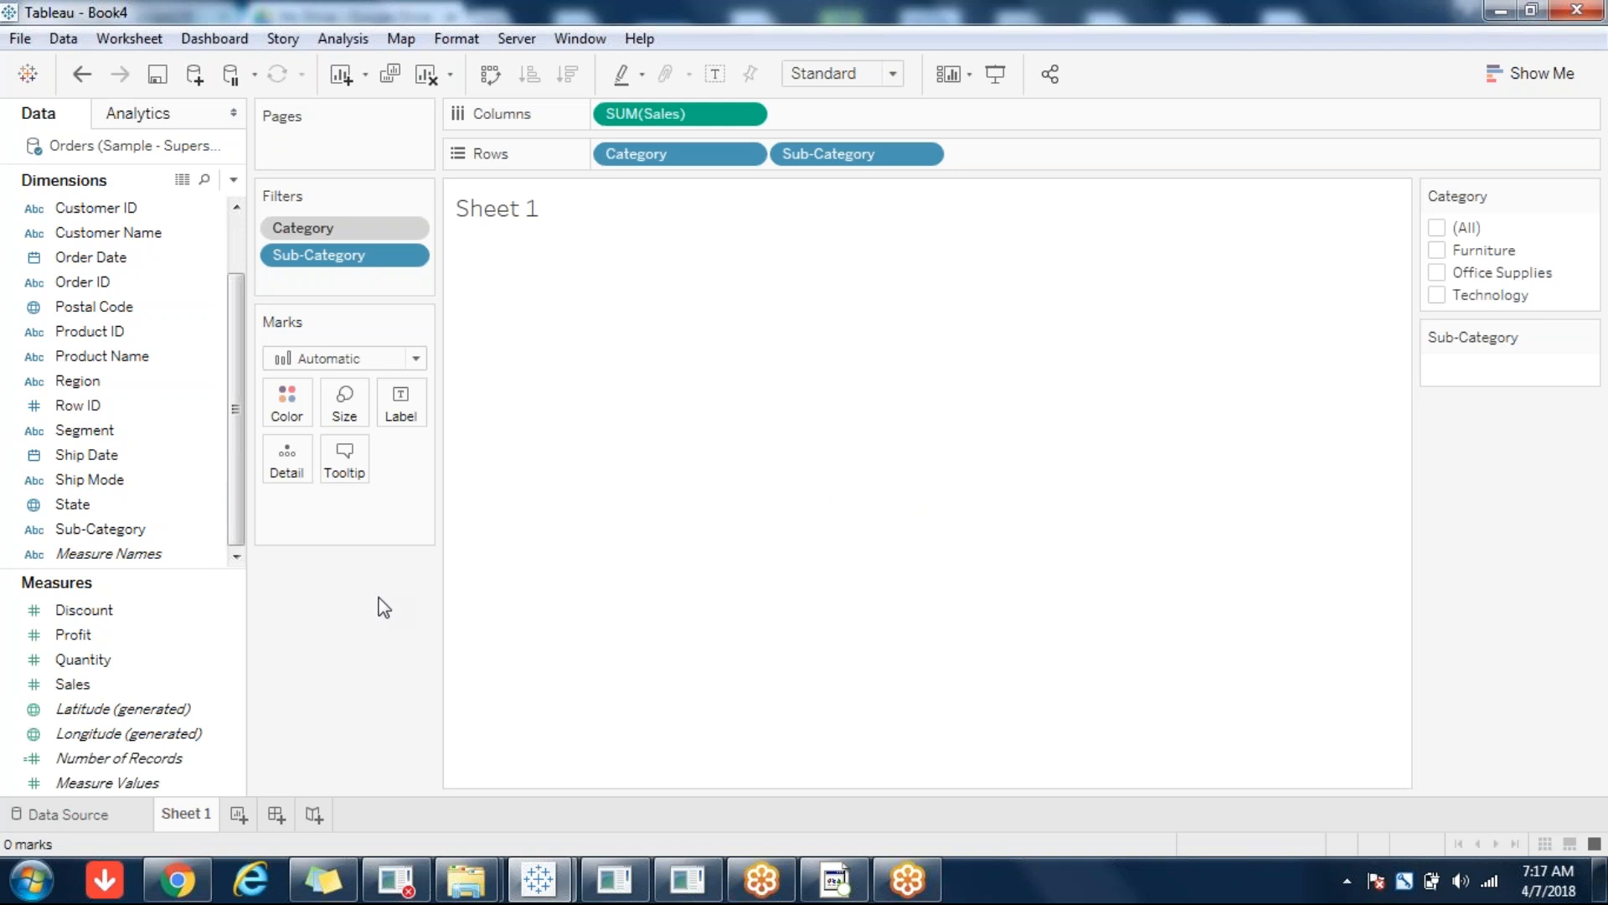
- Undo the recent Category filter changes, stepping back and forth through the history
key(ctrl+z)
key(ctrl+z)
key(ctrl+z)
key(ctrl+y)
key(ctrl+y)
key(ctrl+z)
key(ctrl+z)
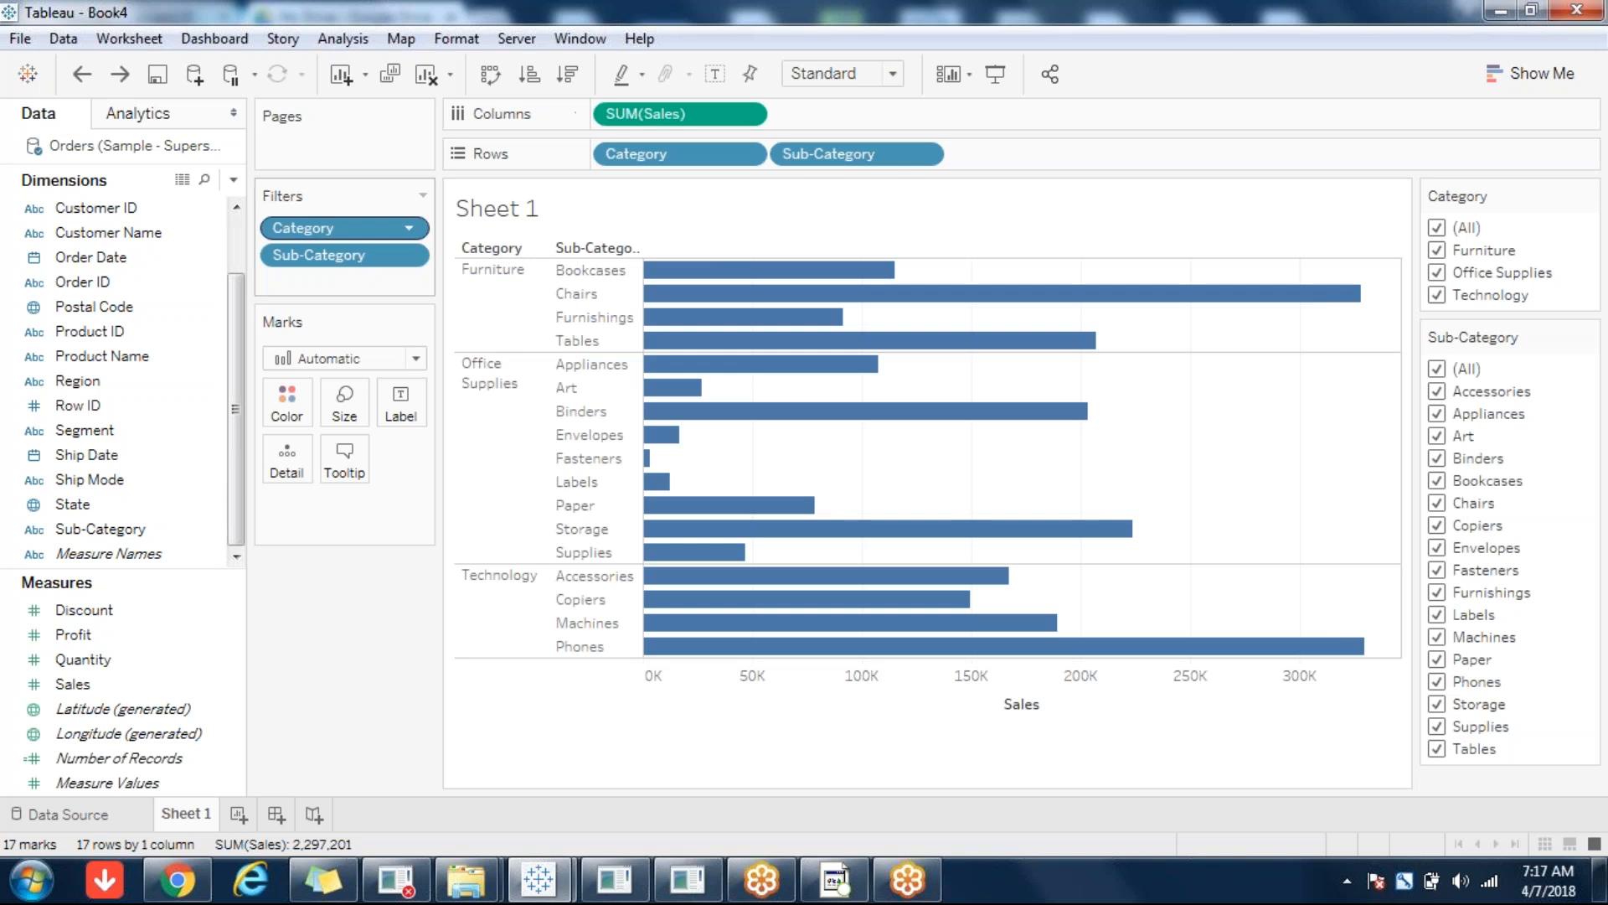
- Add the Category filter to context again and keep the Sub-Category filter on All Values in Context
click(405, 228)
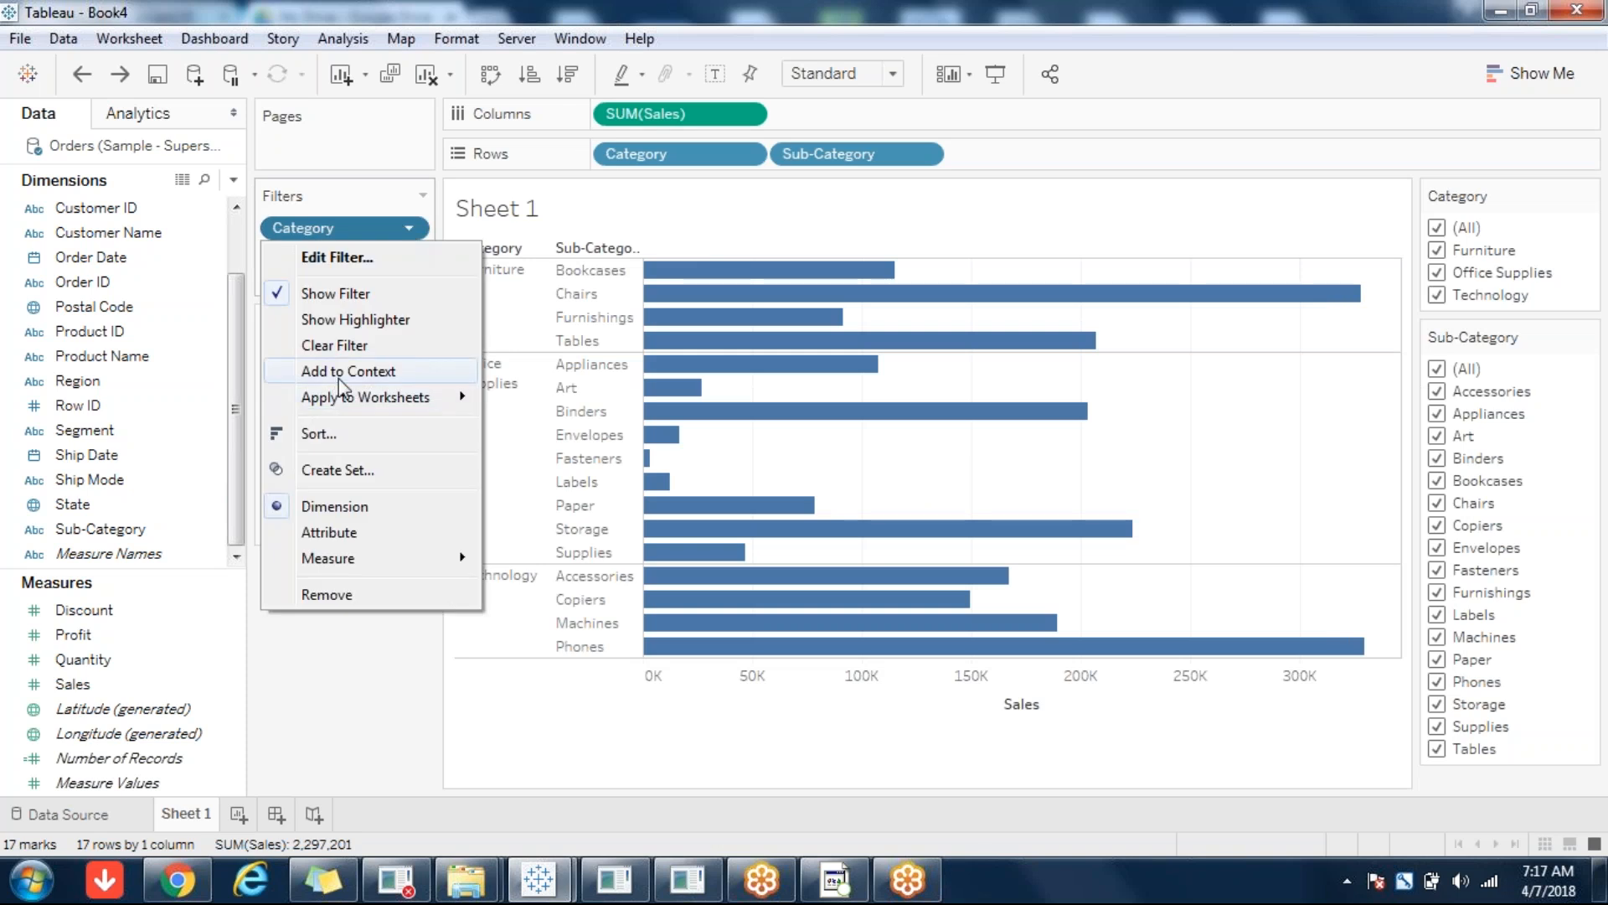
click(338, 379)
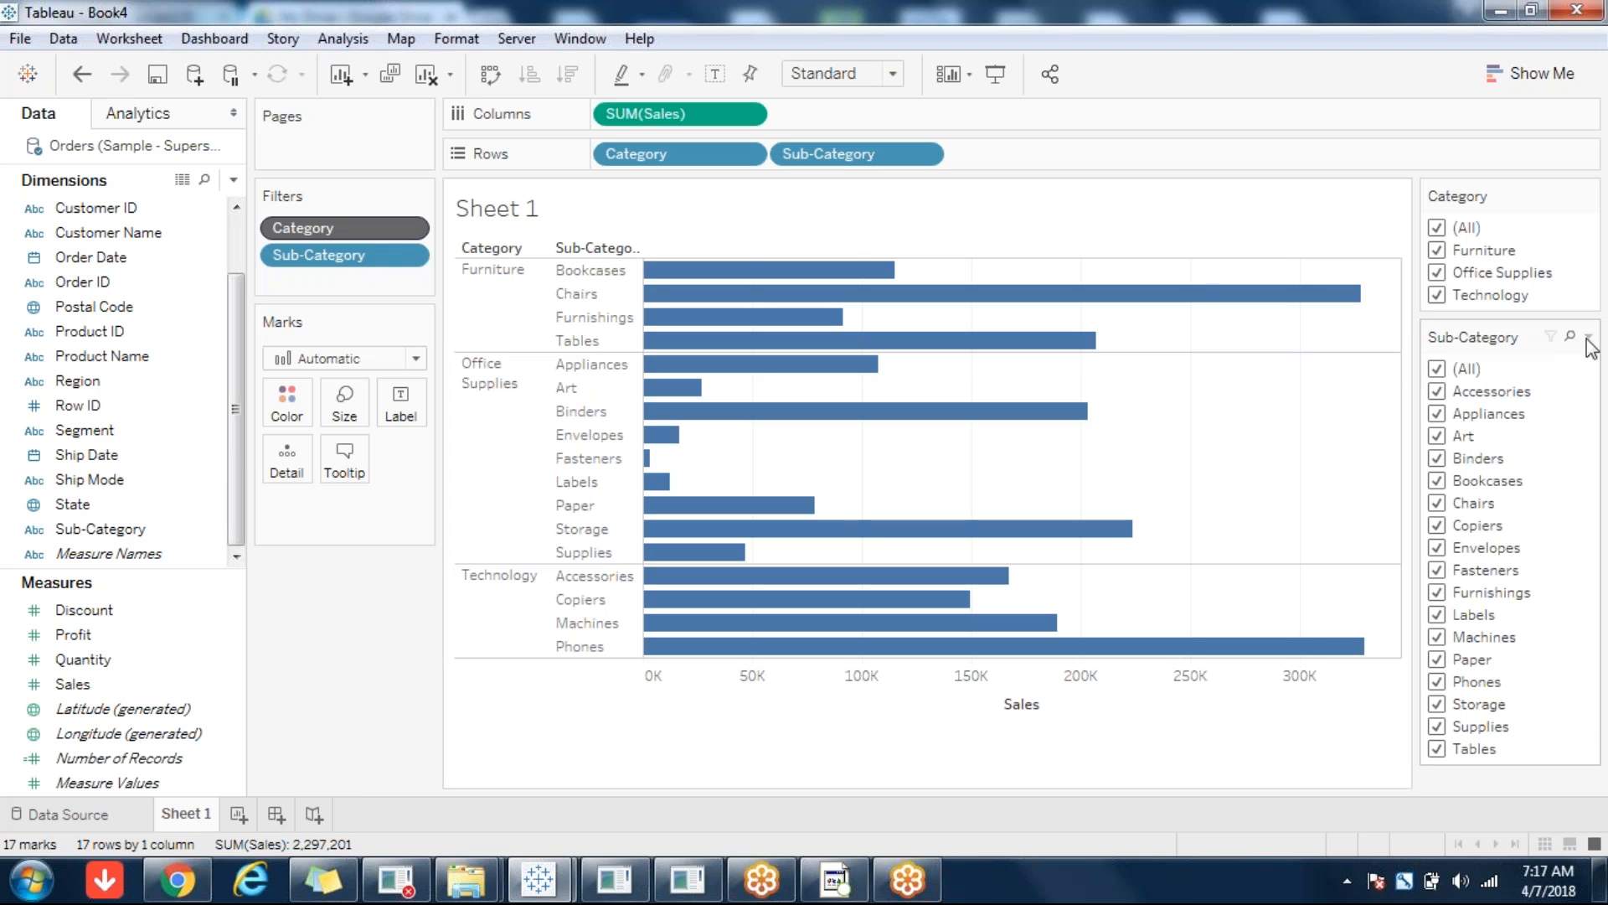
click(1588, 341)
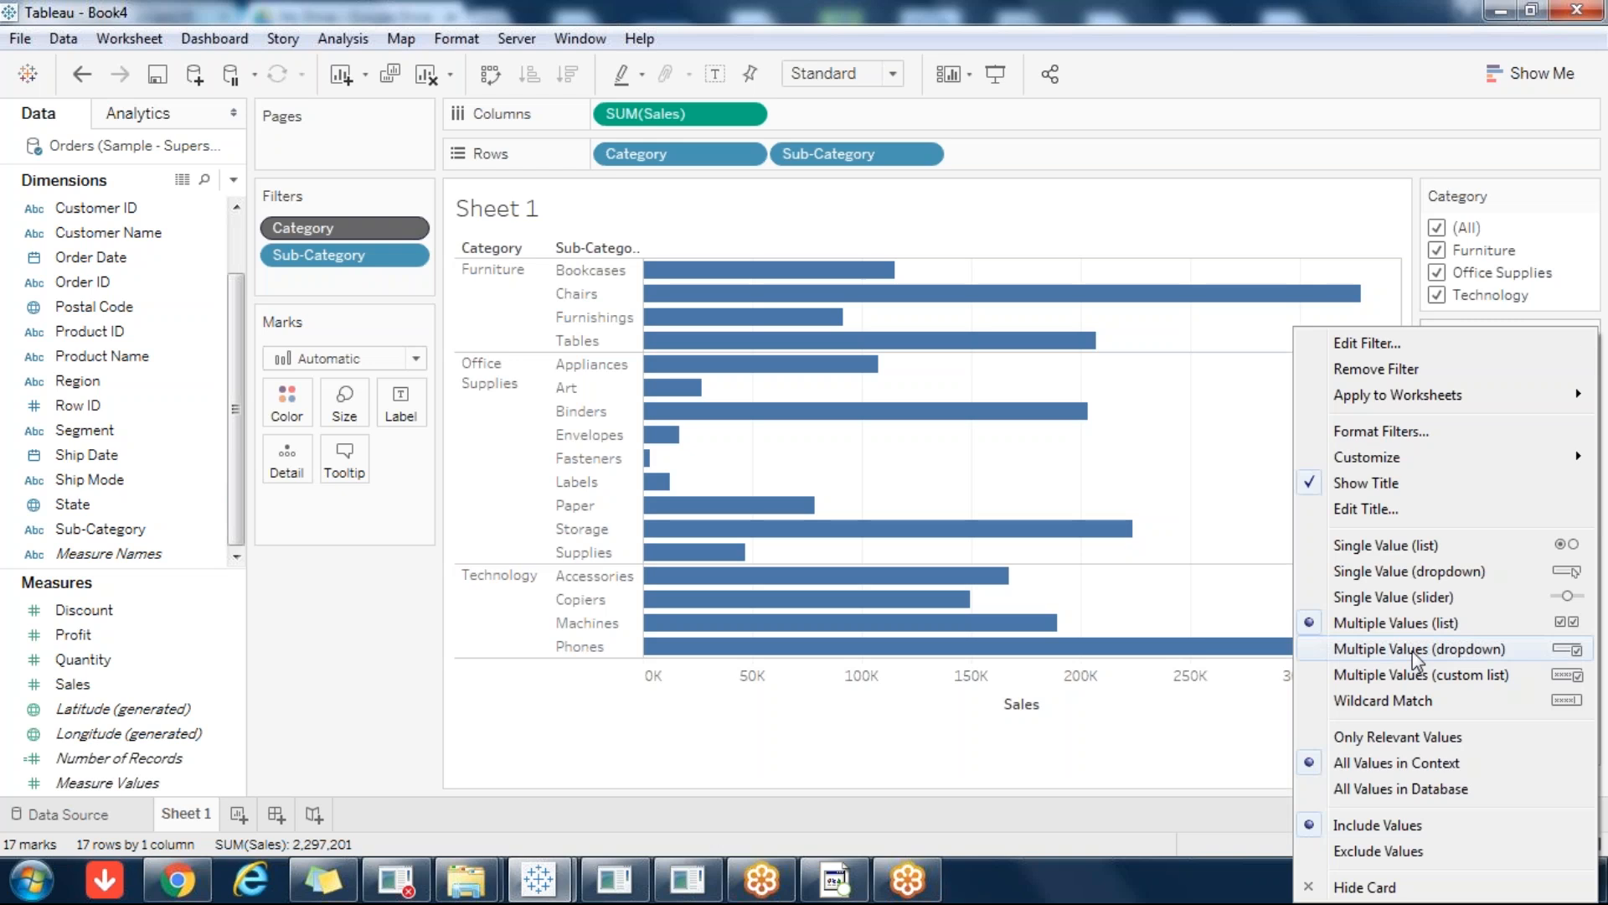
click(1384, 762)
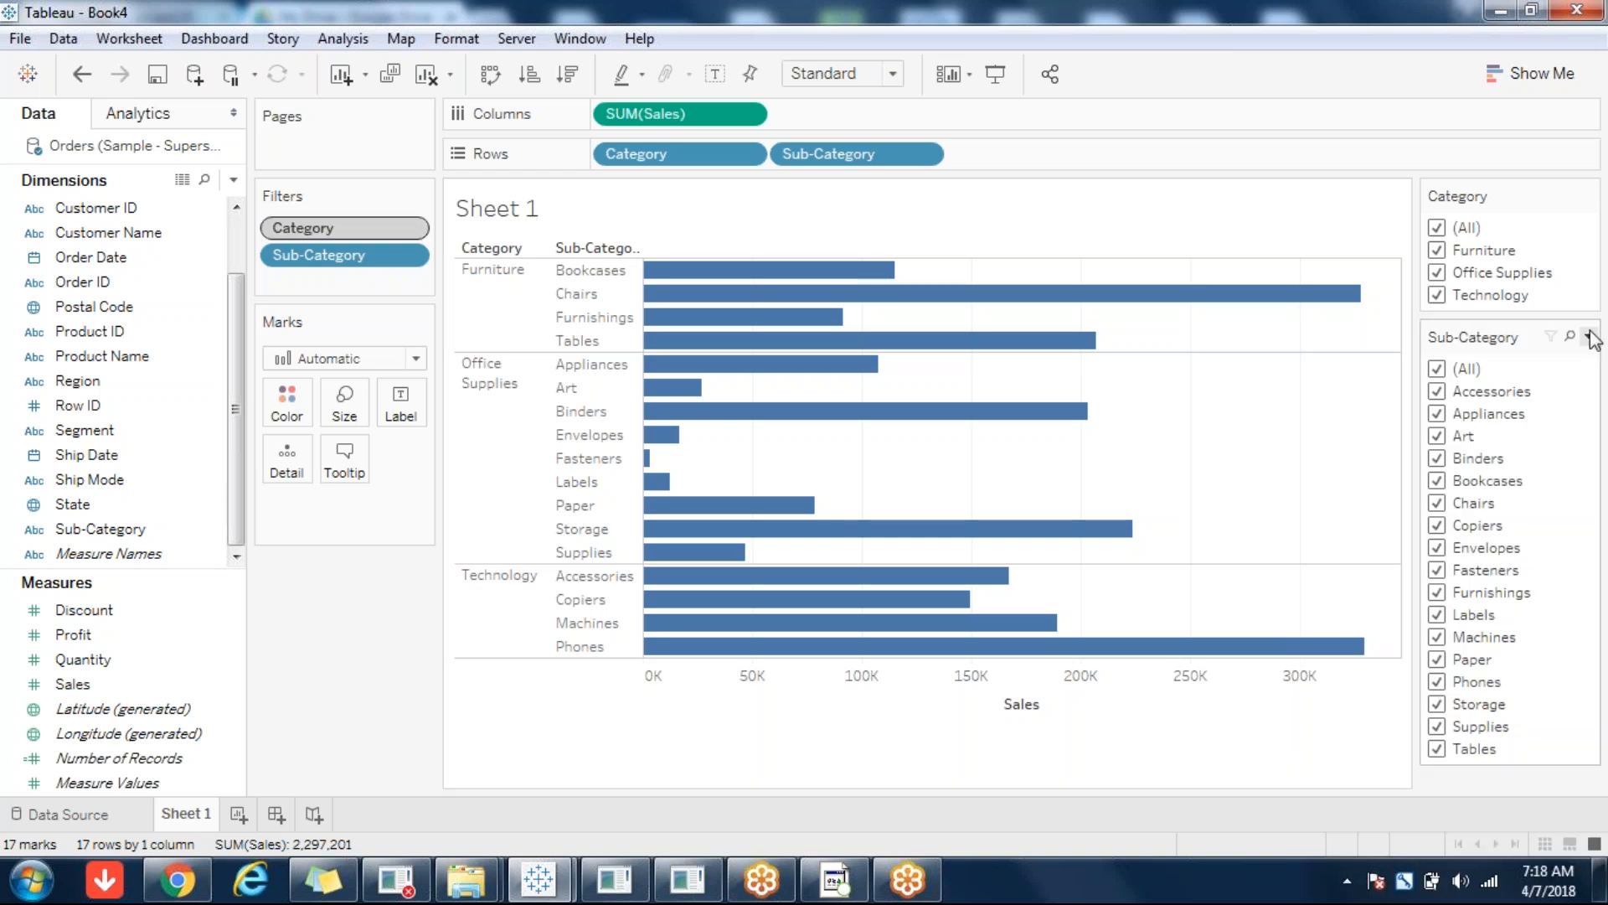
right_click(1491, 562)
click(1124, 800)
- Filter Category to Furniture only, and include Office Supplies and Technology again
click(1437, 228)
click(1437, 252)
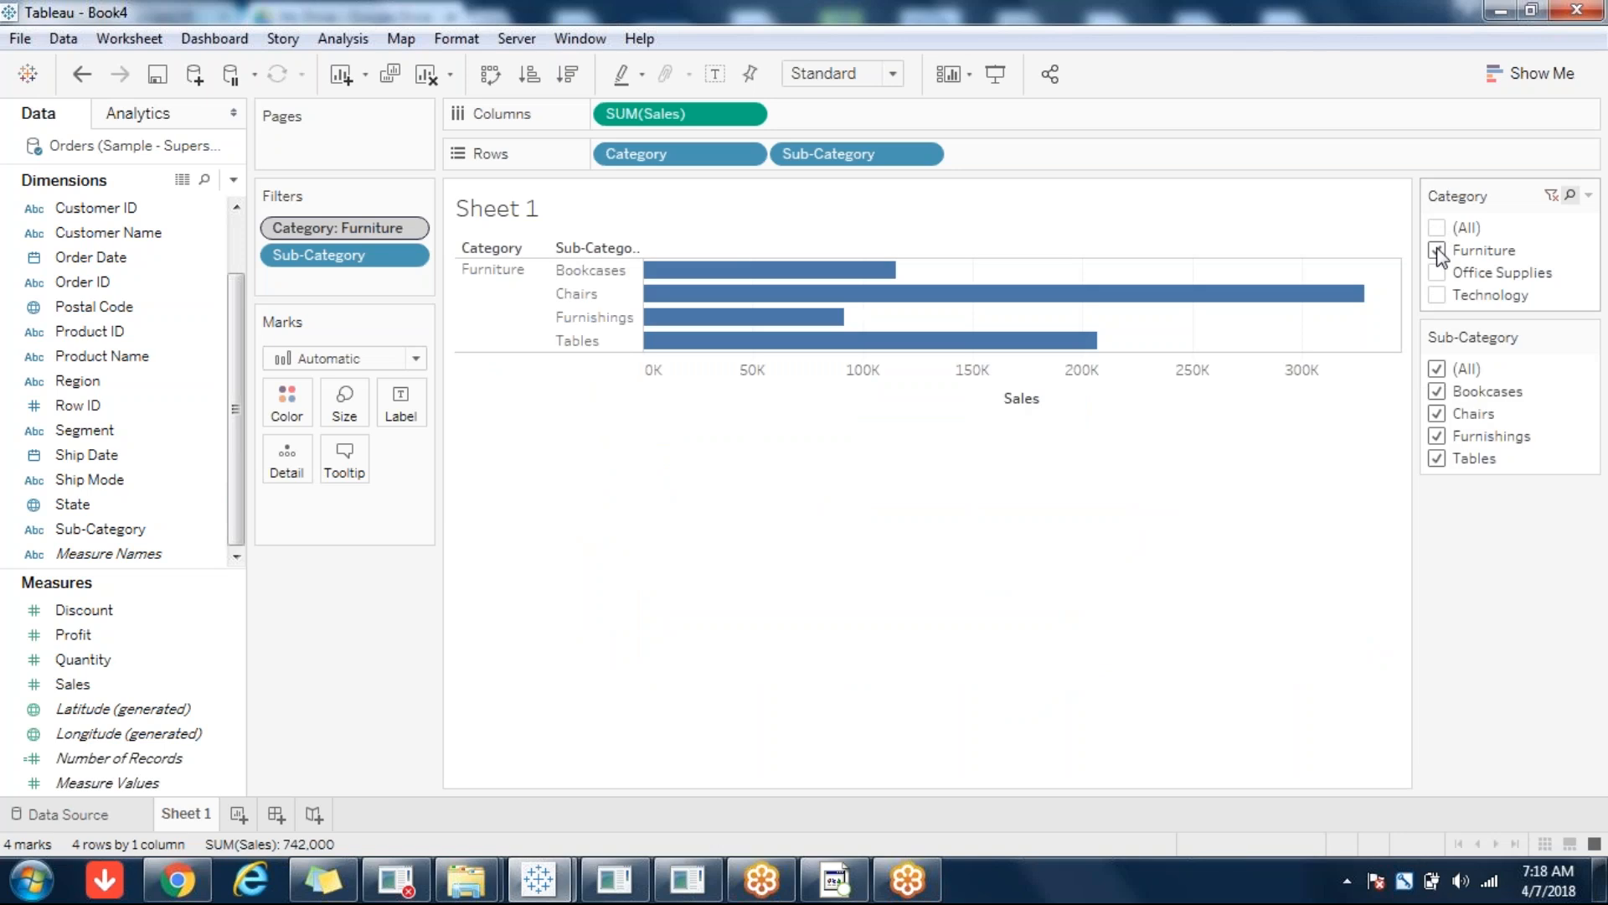
click(1437, 274)
click(1437, 296)
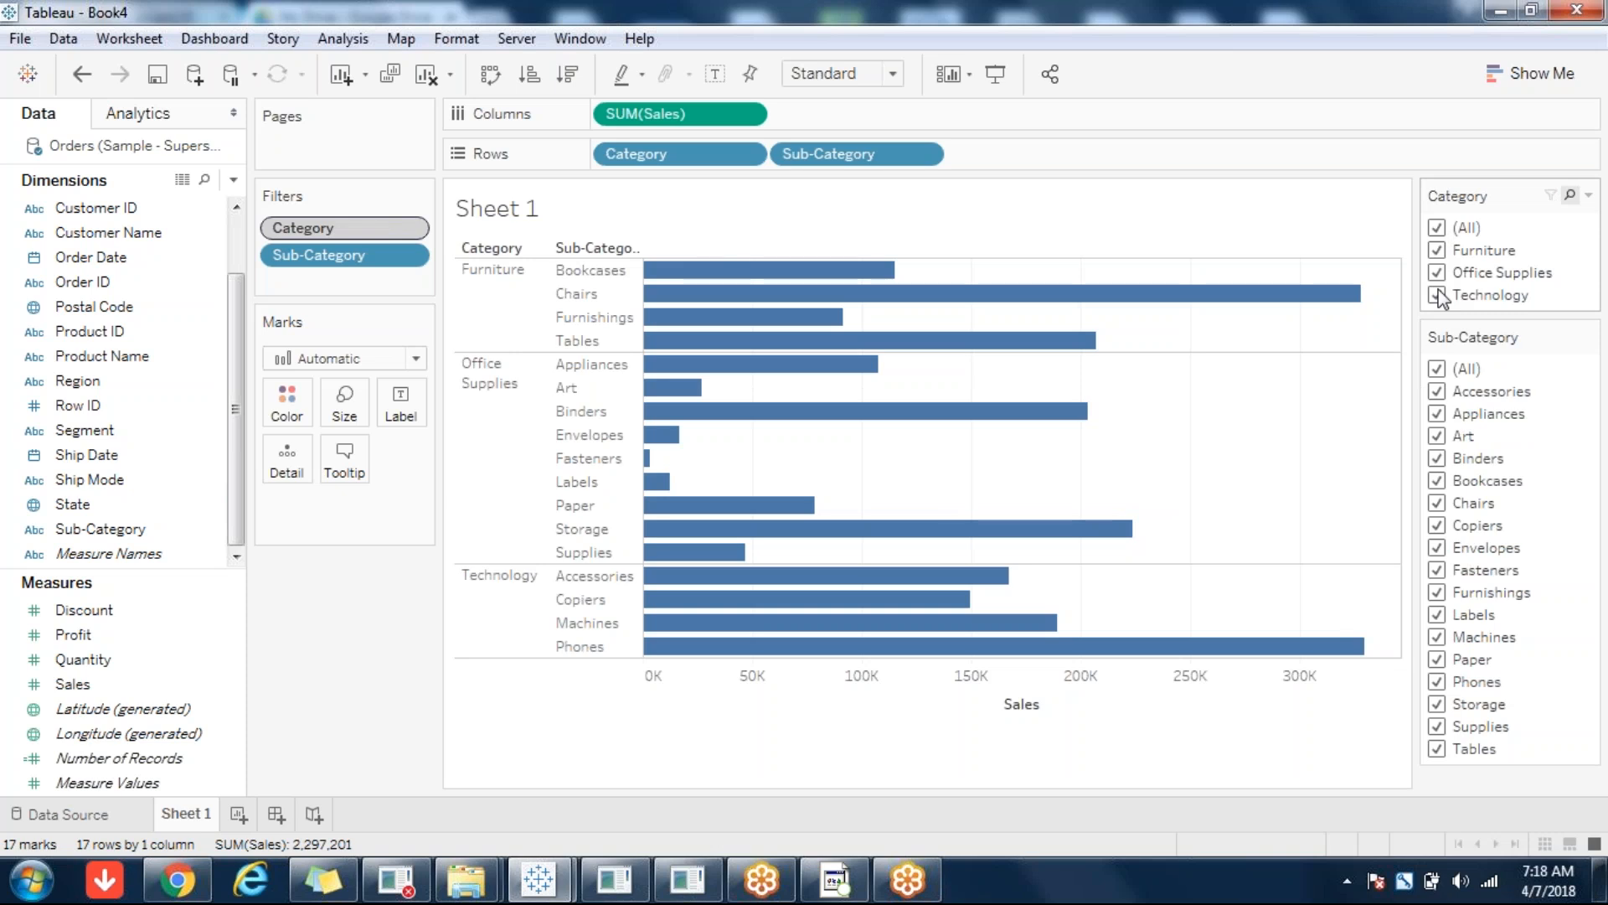
click(410, 231)
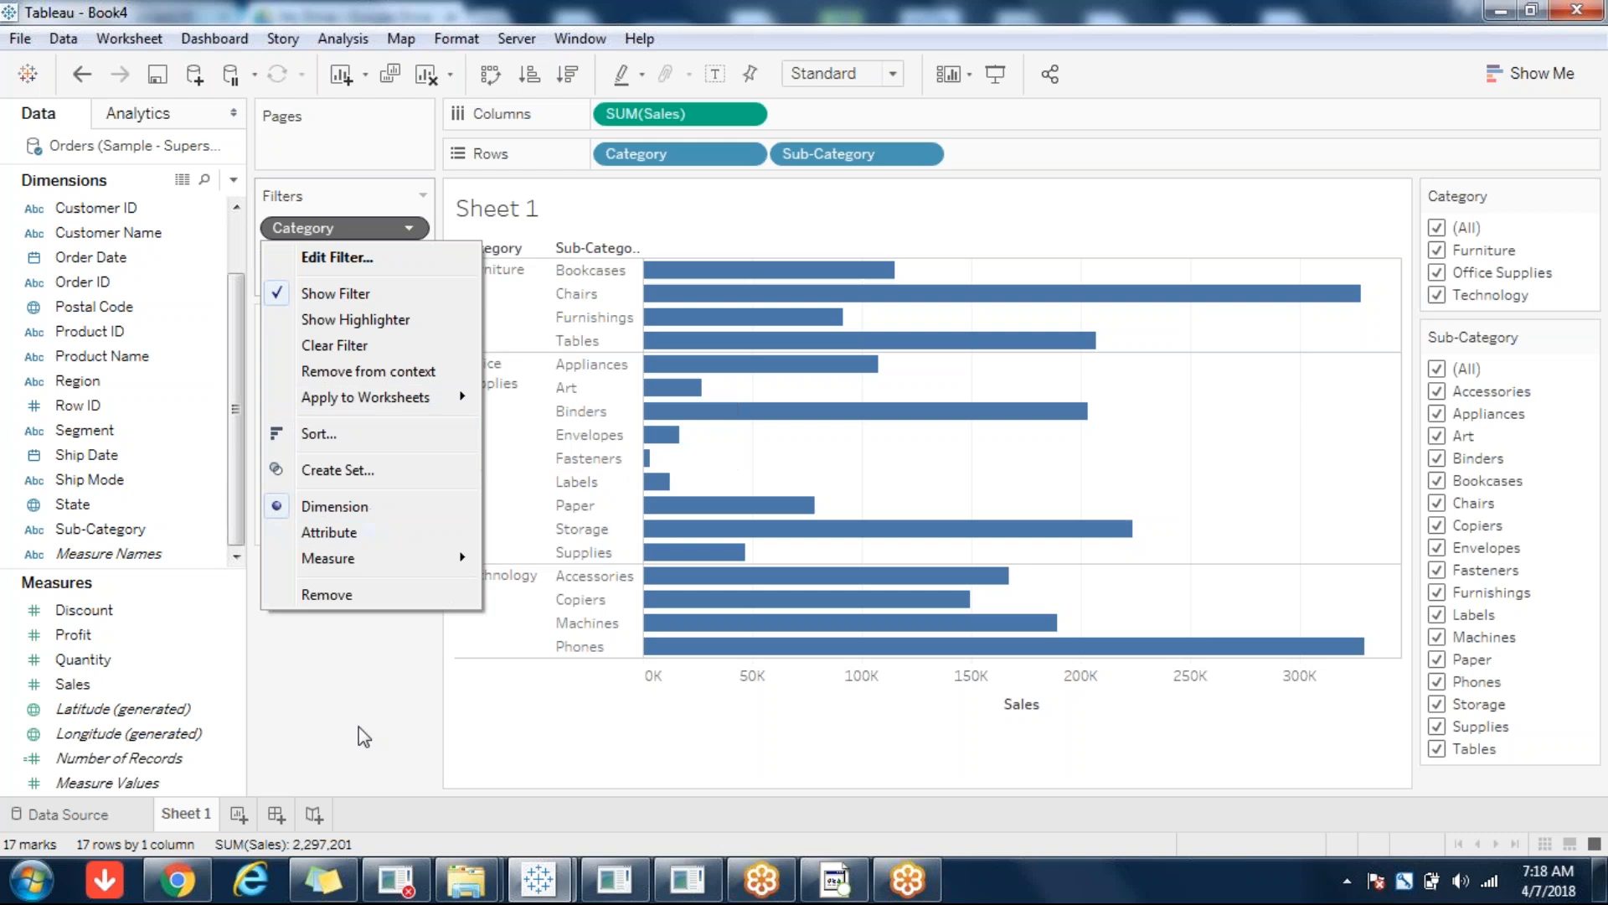
click(355, 646)
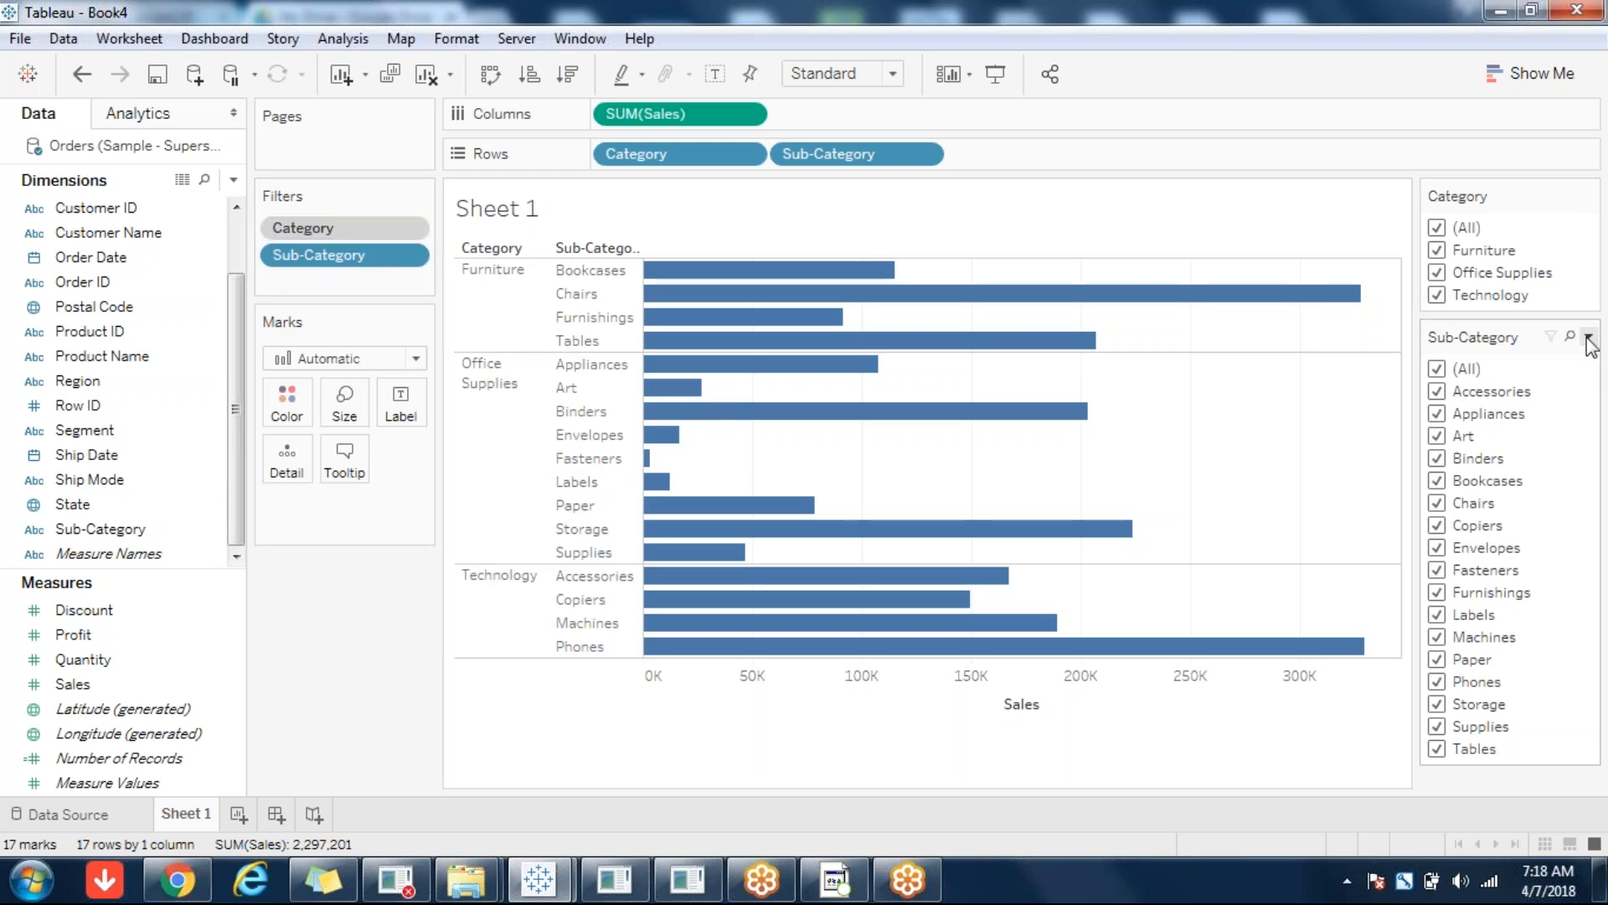
click(1589, 337)
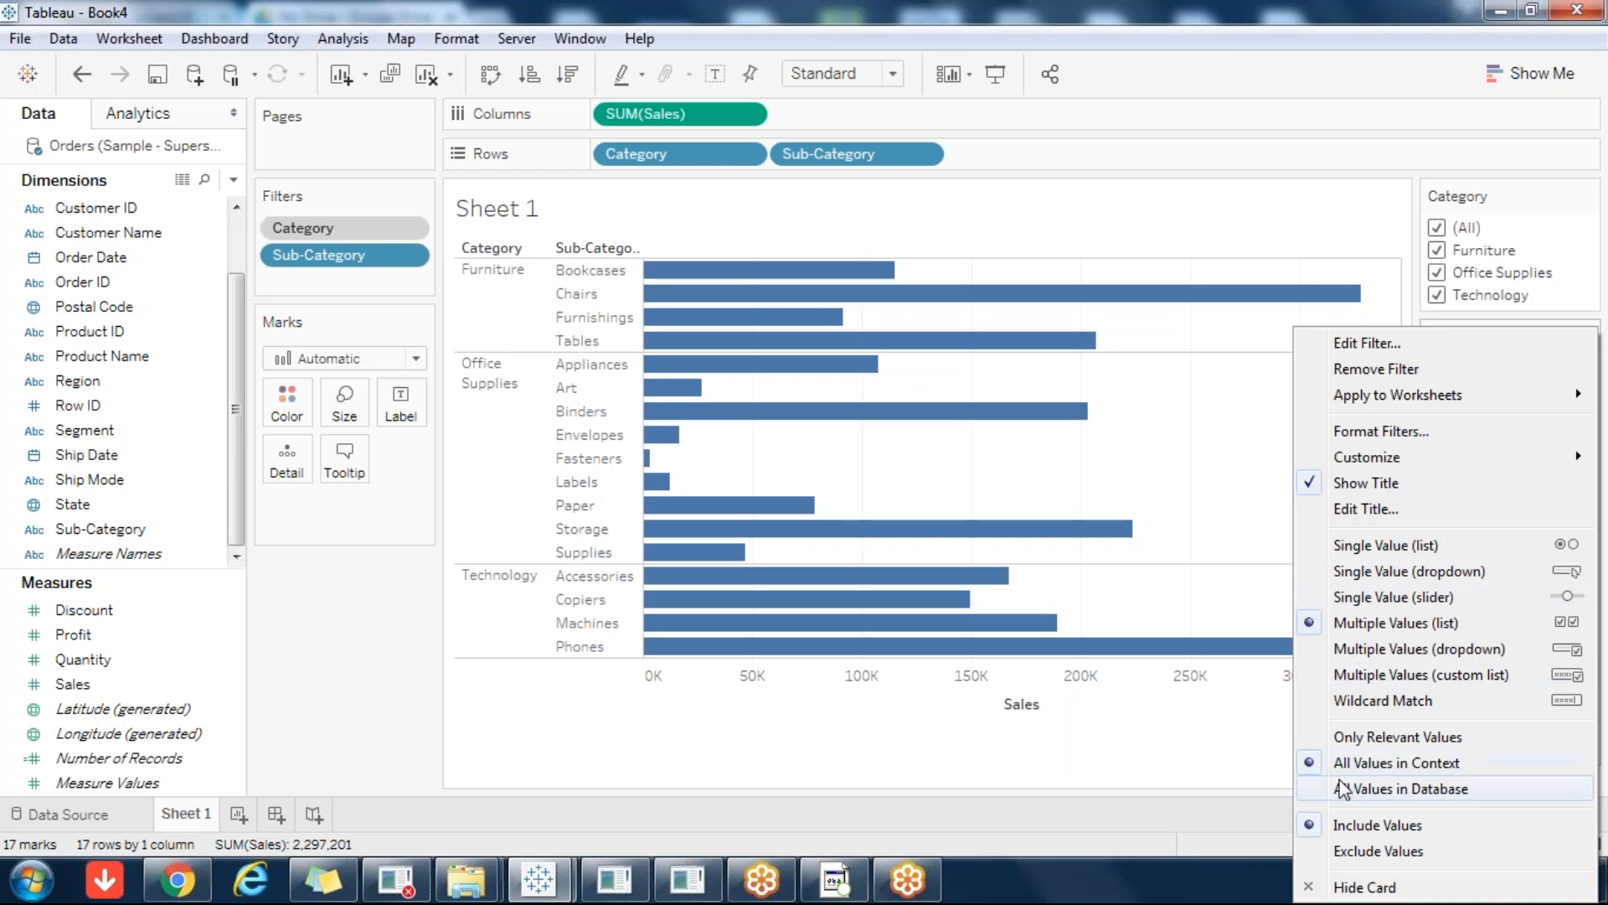
click(1170, 758)
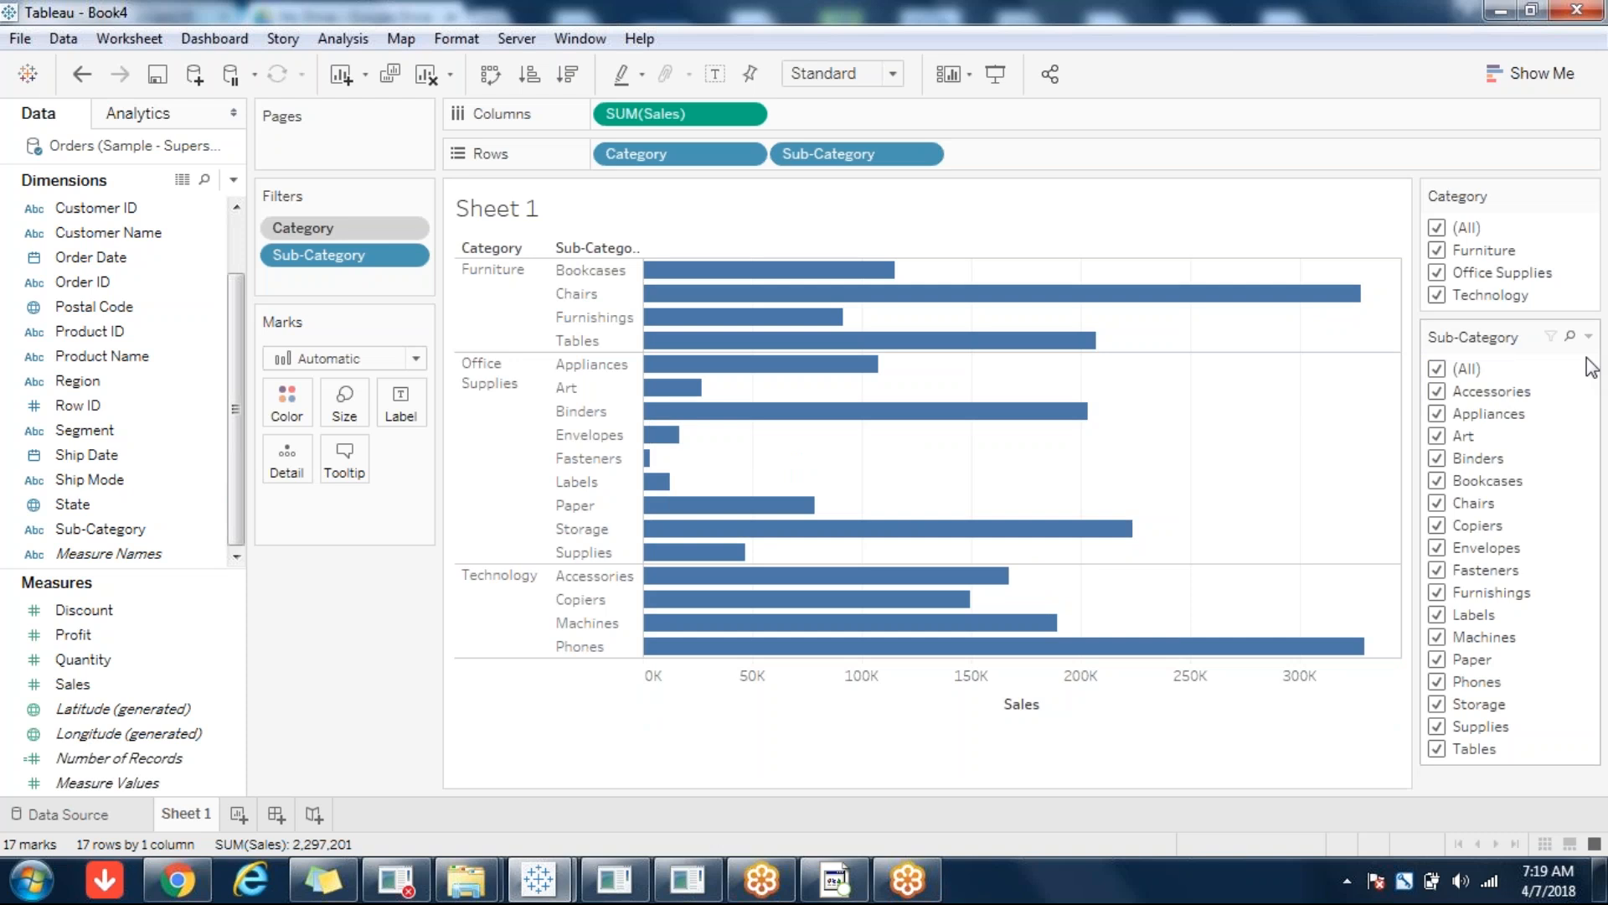
- Limit the Category filter to Furniture only
click(1437, 227)
click(1438, 250)
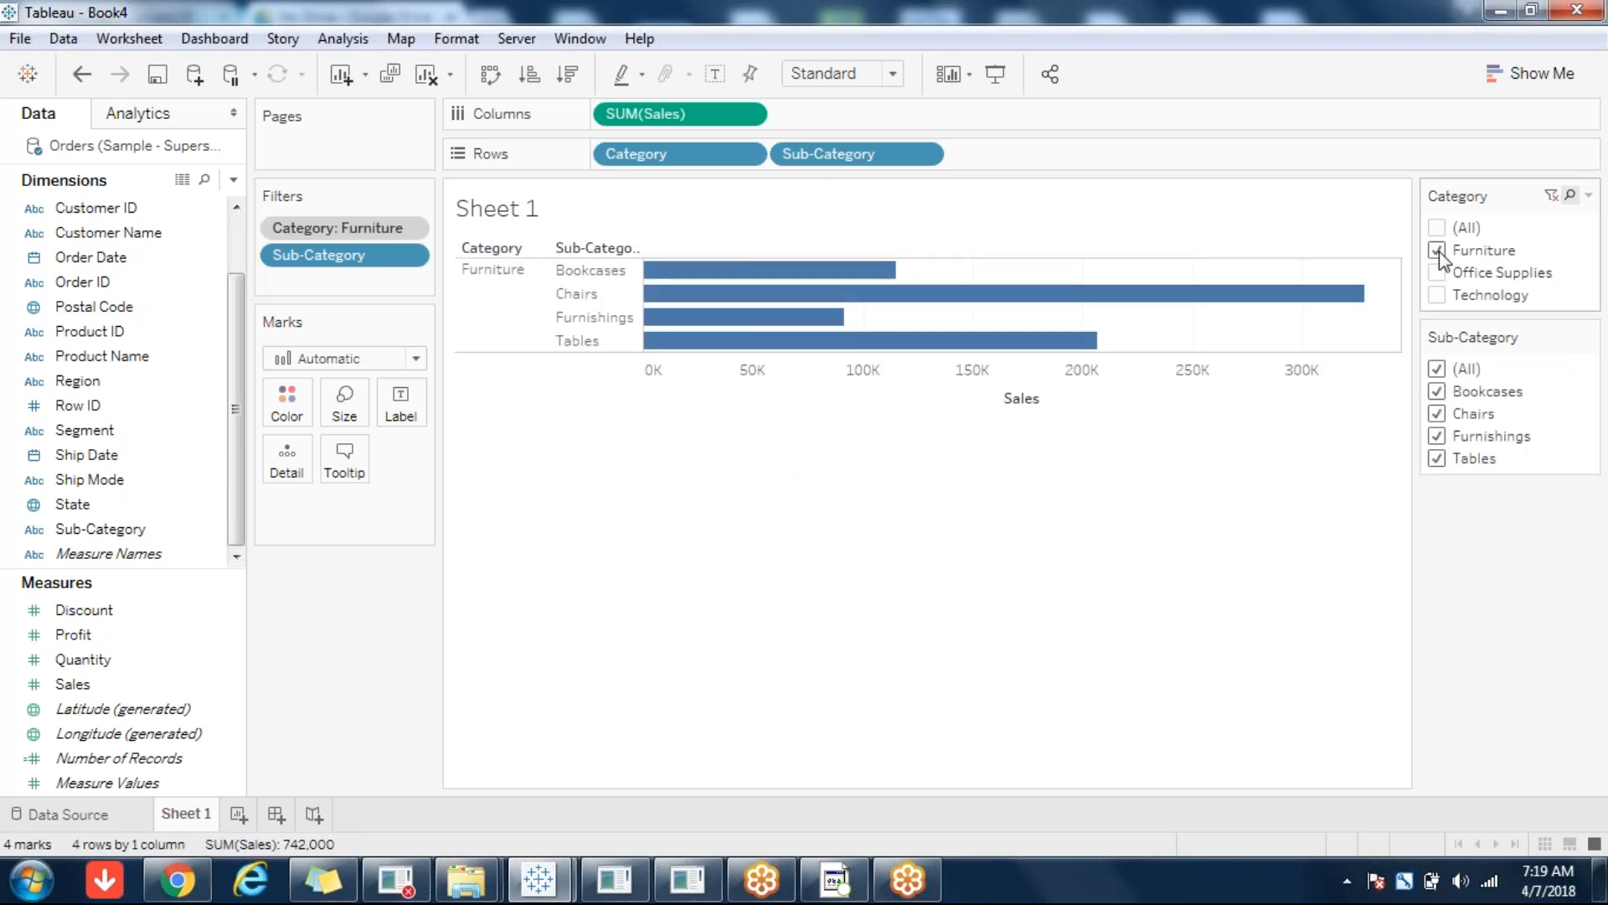
- Include Office Supplies and Technology in the Category filter again alongside Furniture
click(1438, 272)
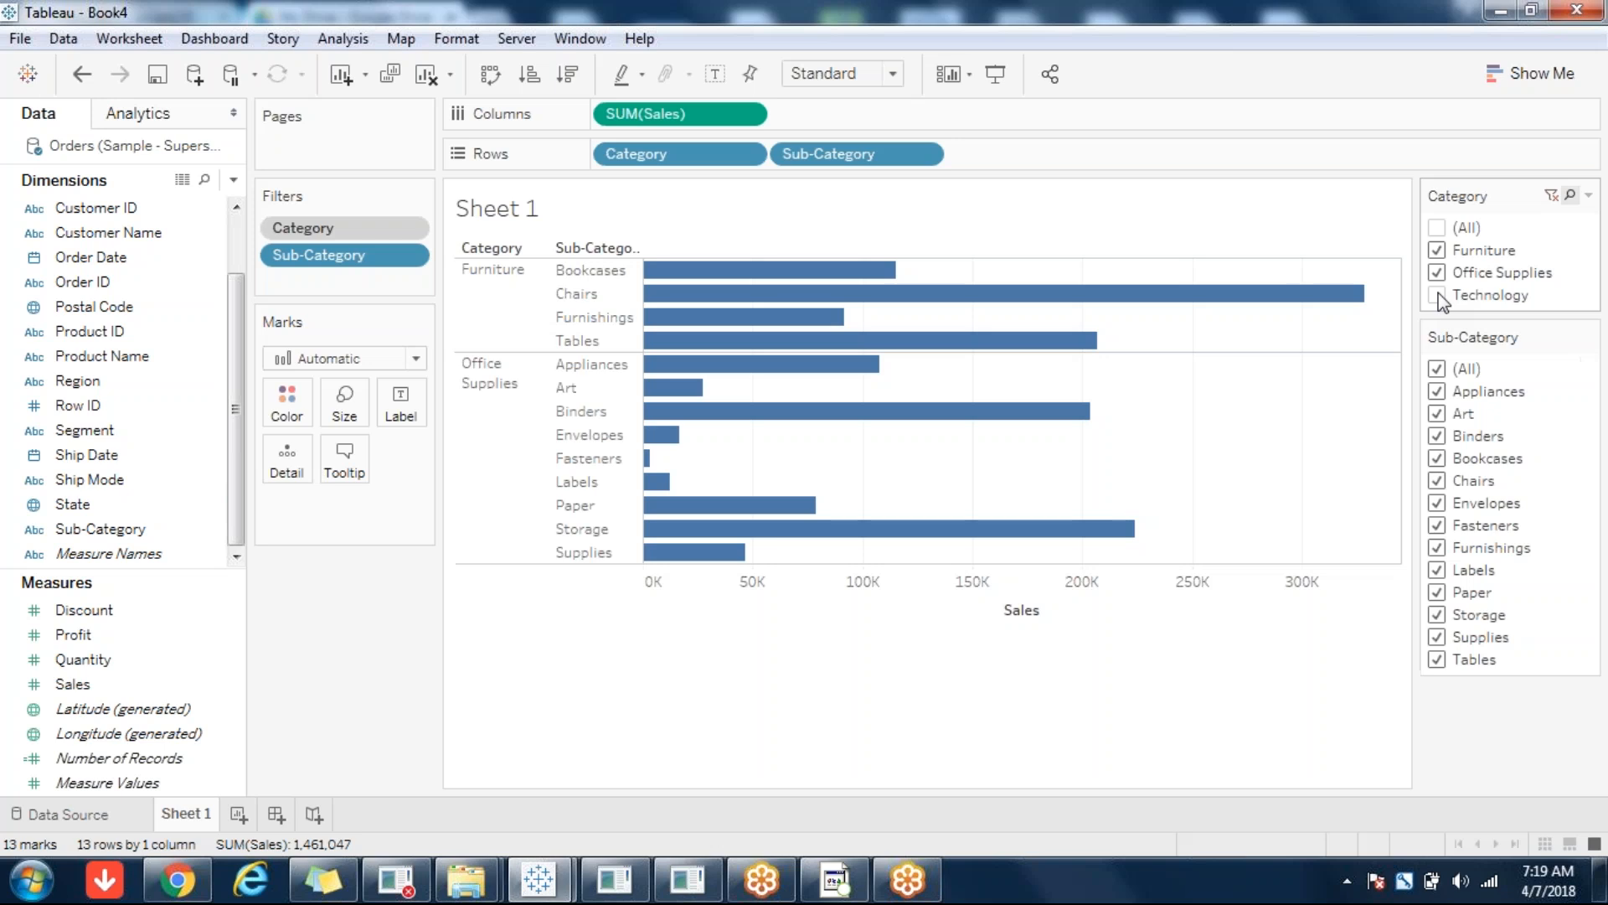
click(1437, 295)
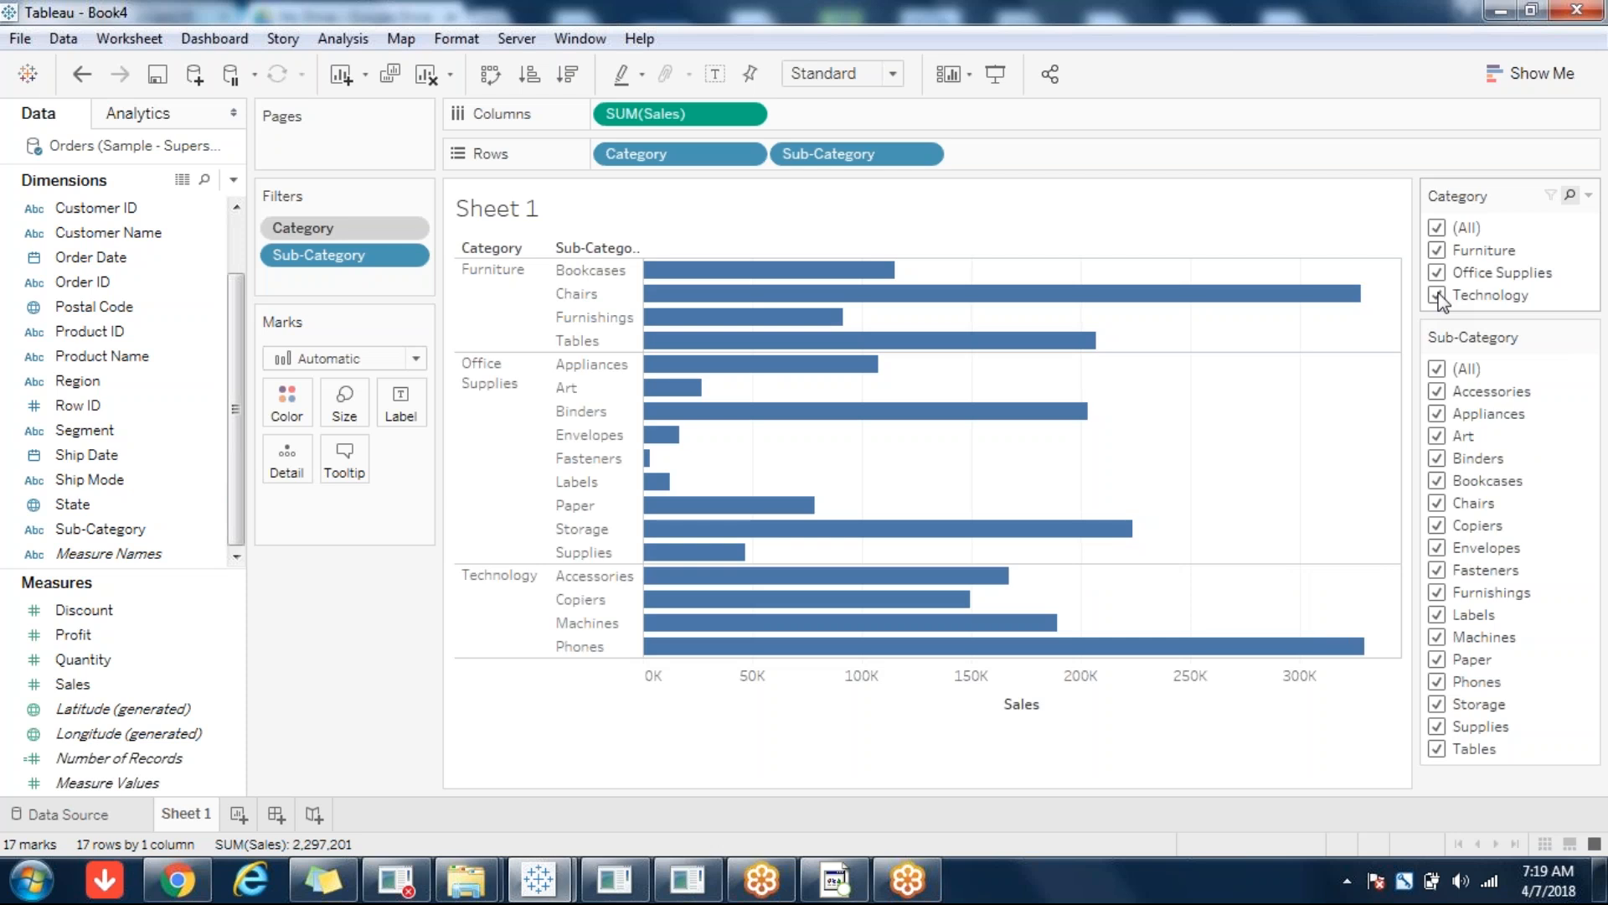
- Add a new worksheet and build a horizontal bar chart of Sales by Category and Sub-Category, with the axes swapped
click(238, 813)
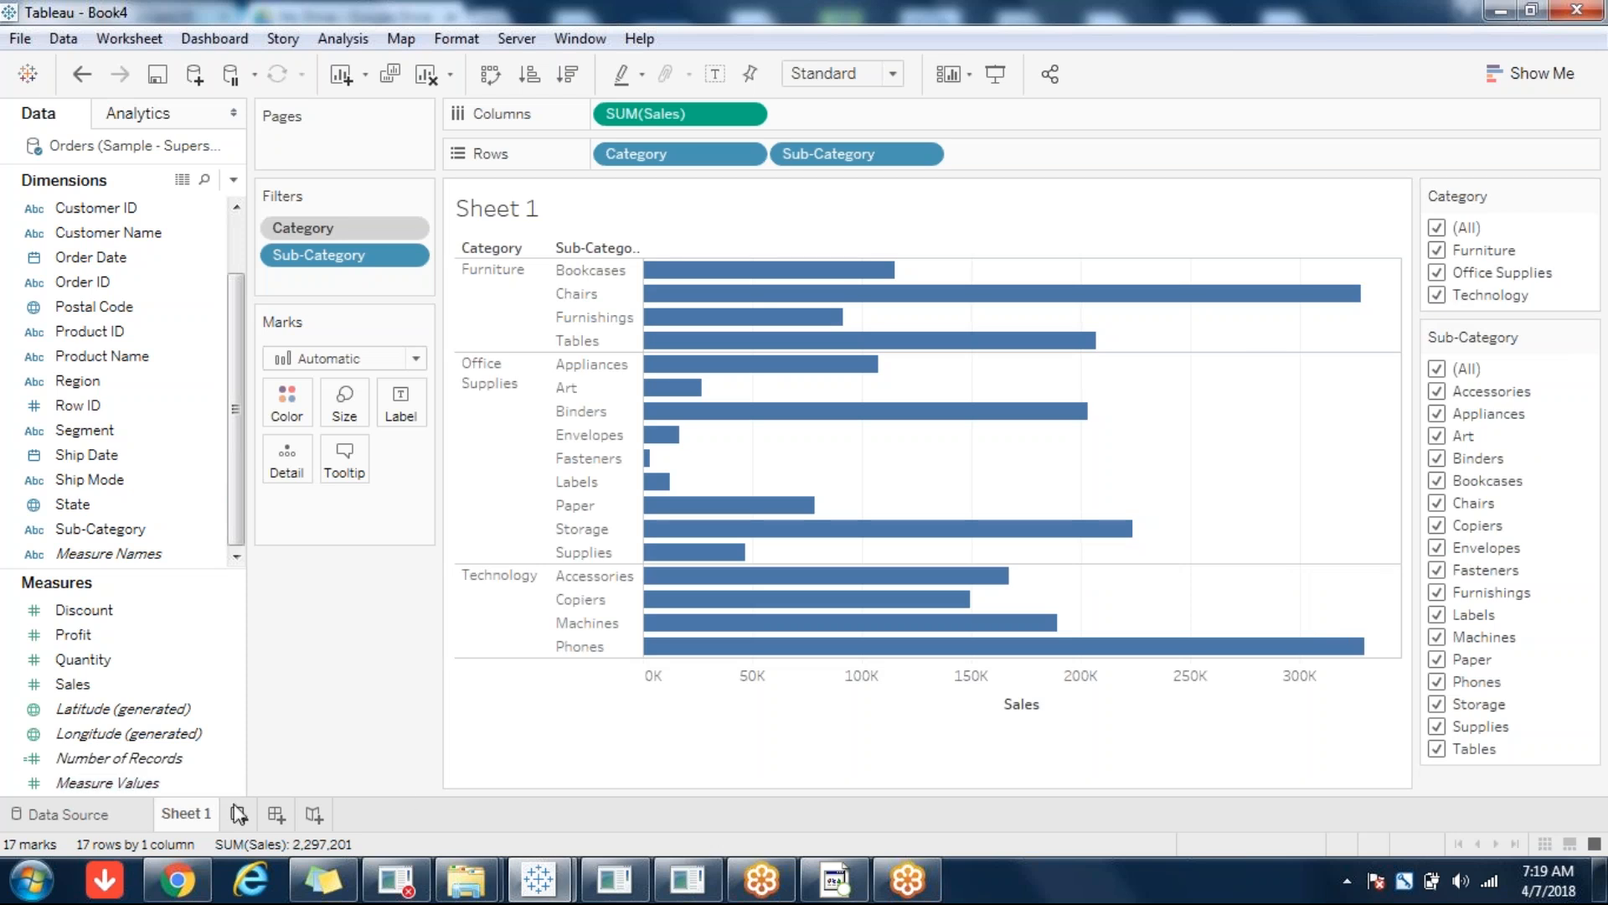
double_click(237, 686)
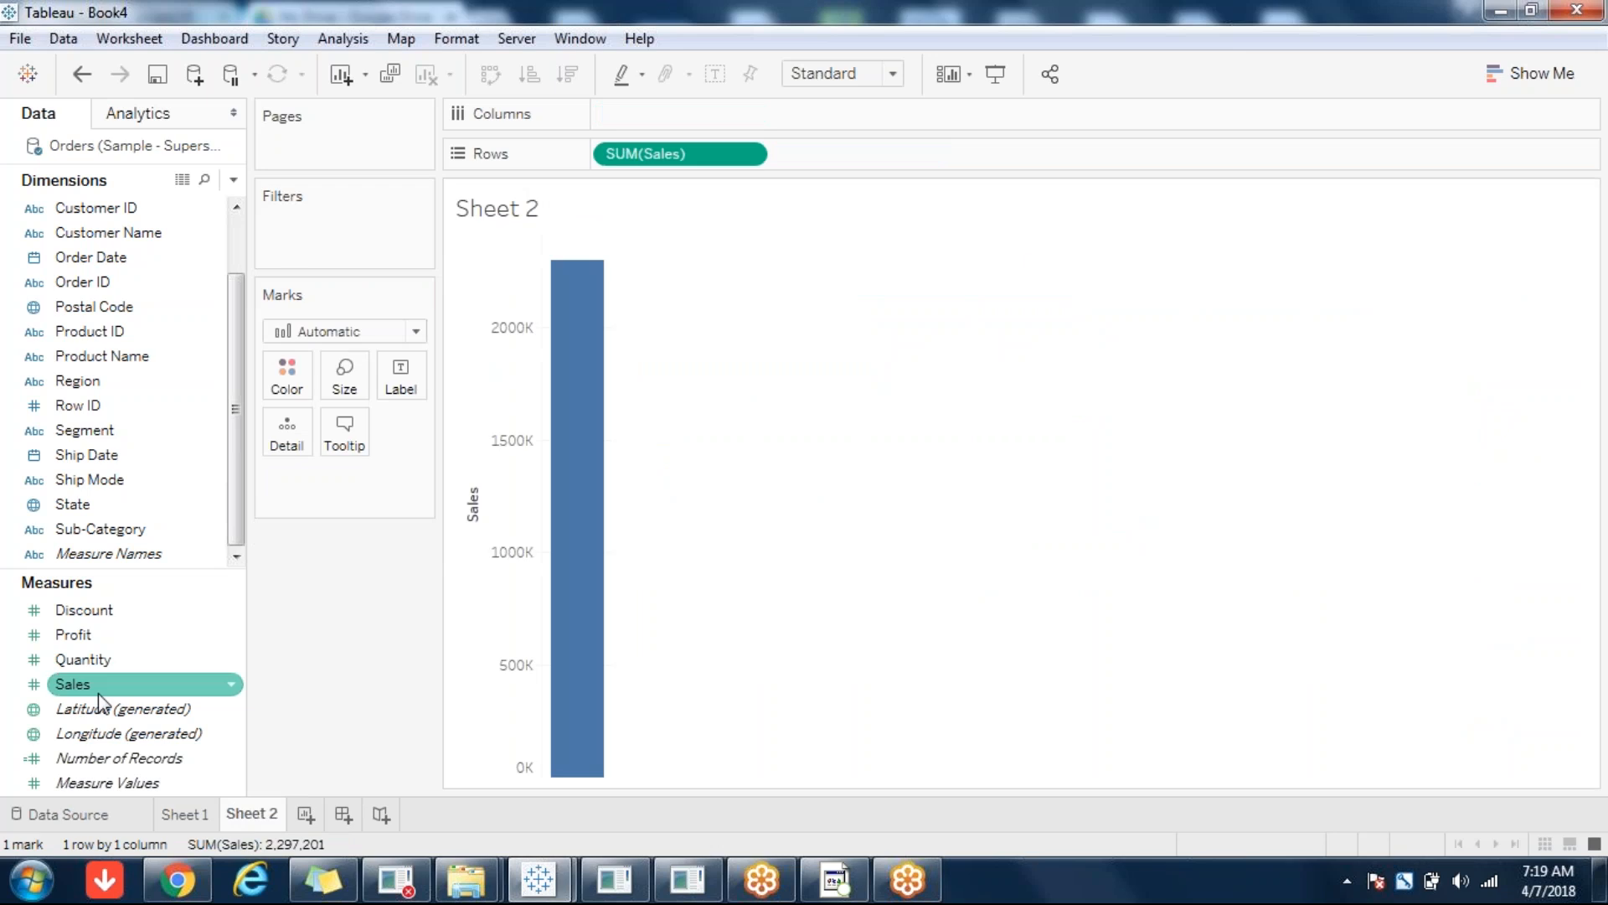
scroll(235, 218, up, 1)
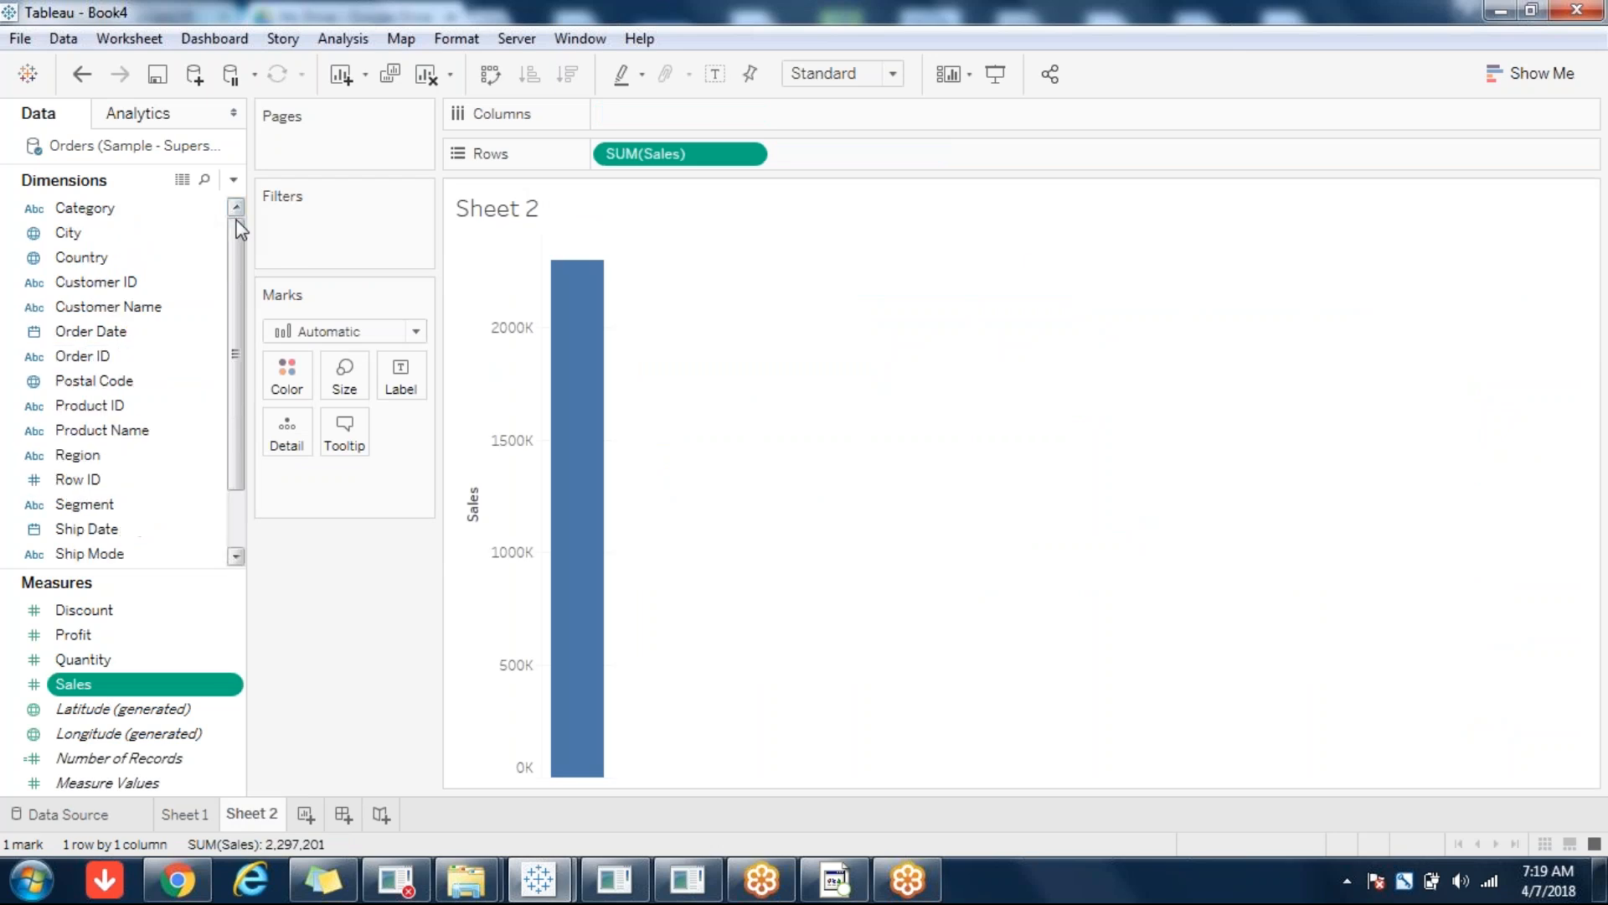
double_click(138, 219)
scroll(146, 530, down, 1)
double_click(146, 531)
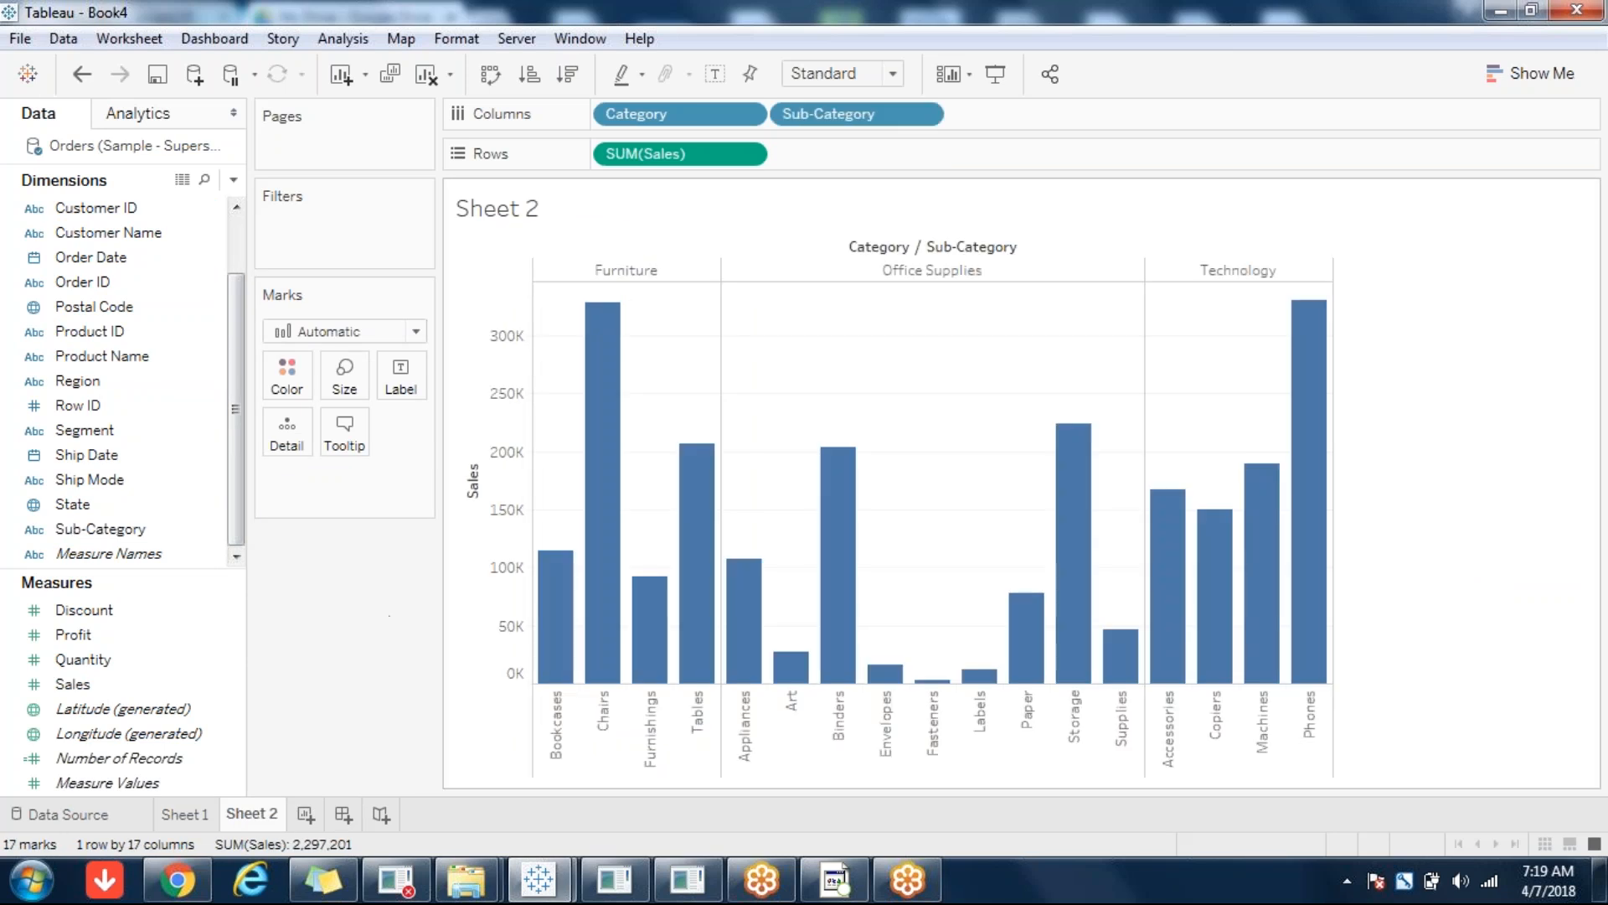
click(491, 75)
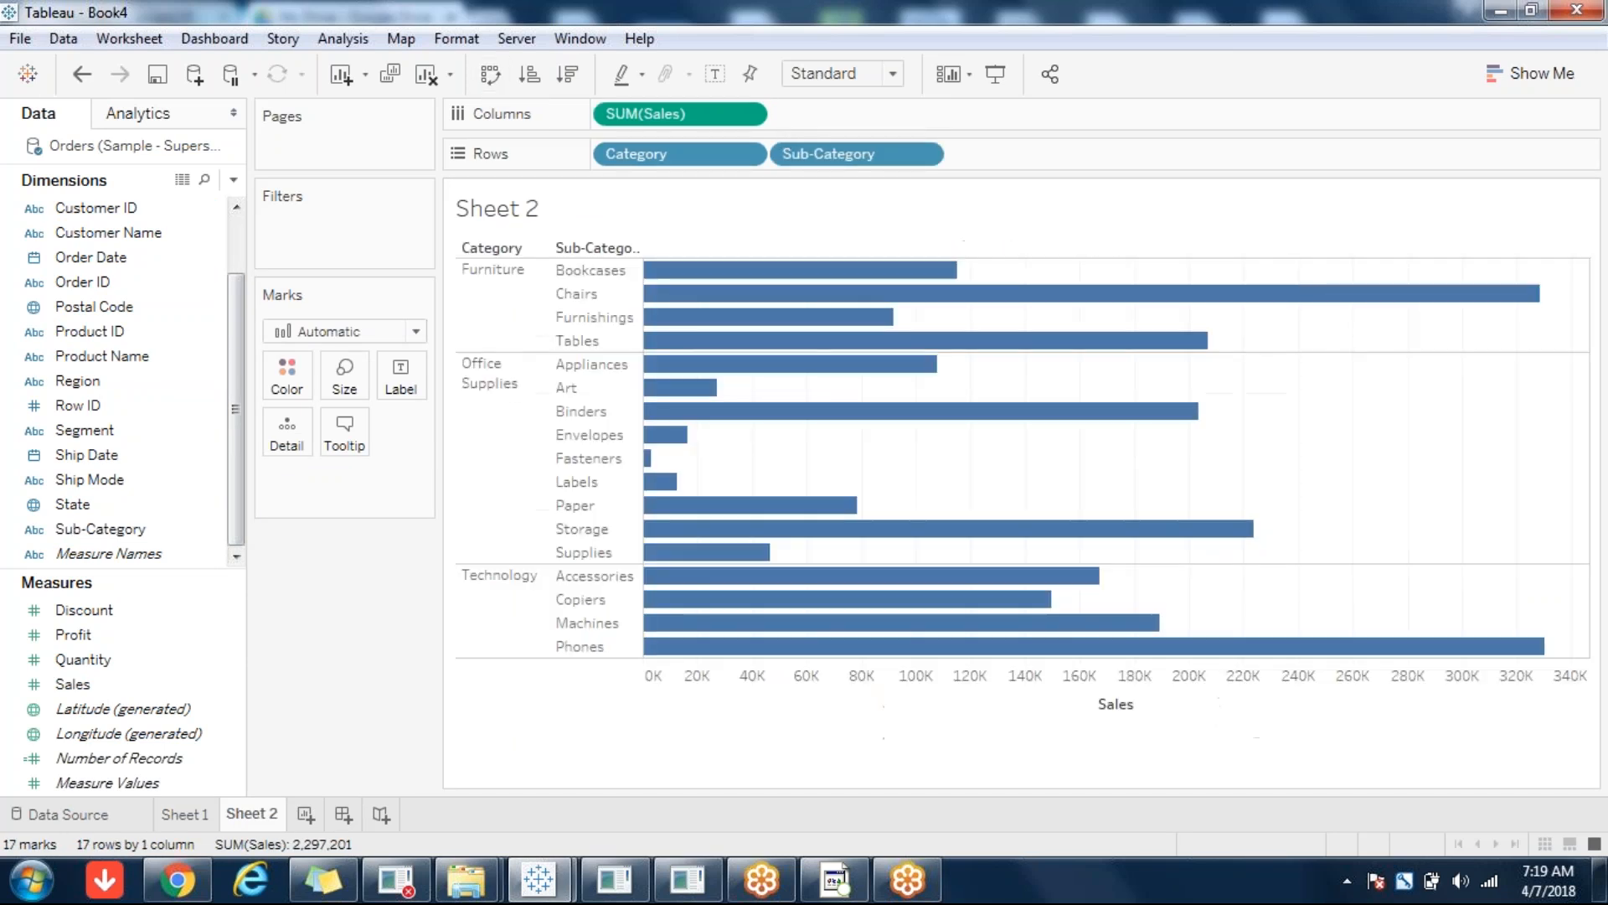
- Show filters for both Category and Sub-Category on the second sheet
click(748, 155)
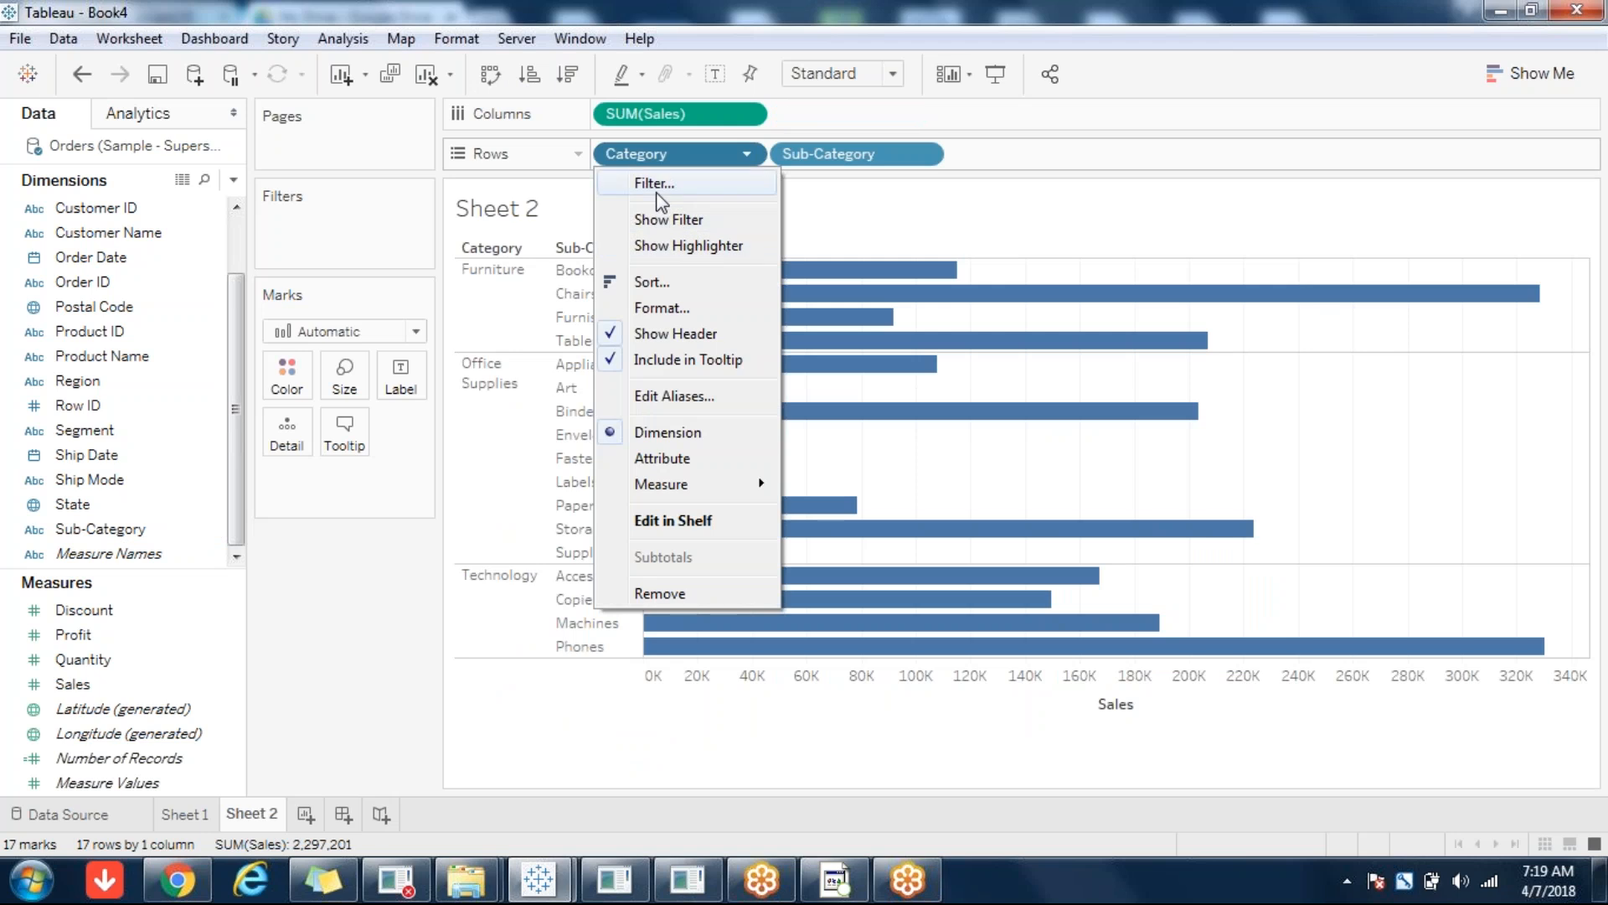
click(663, 221)
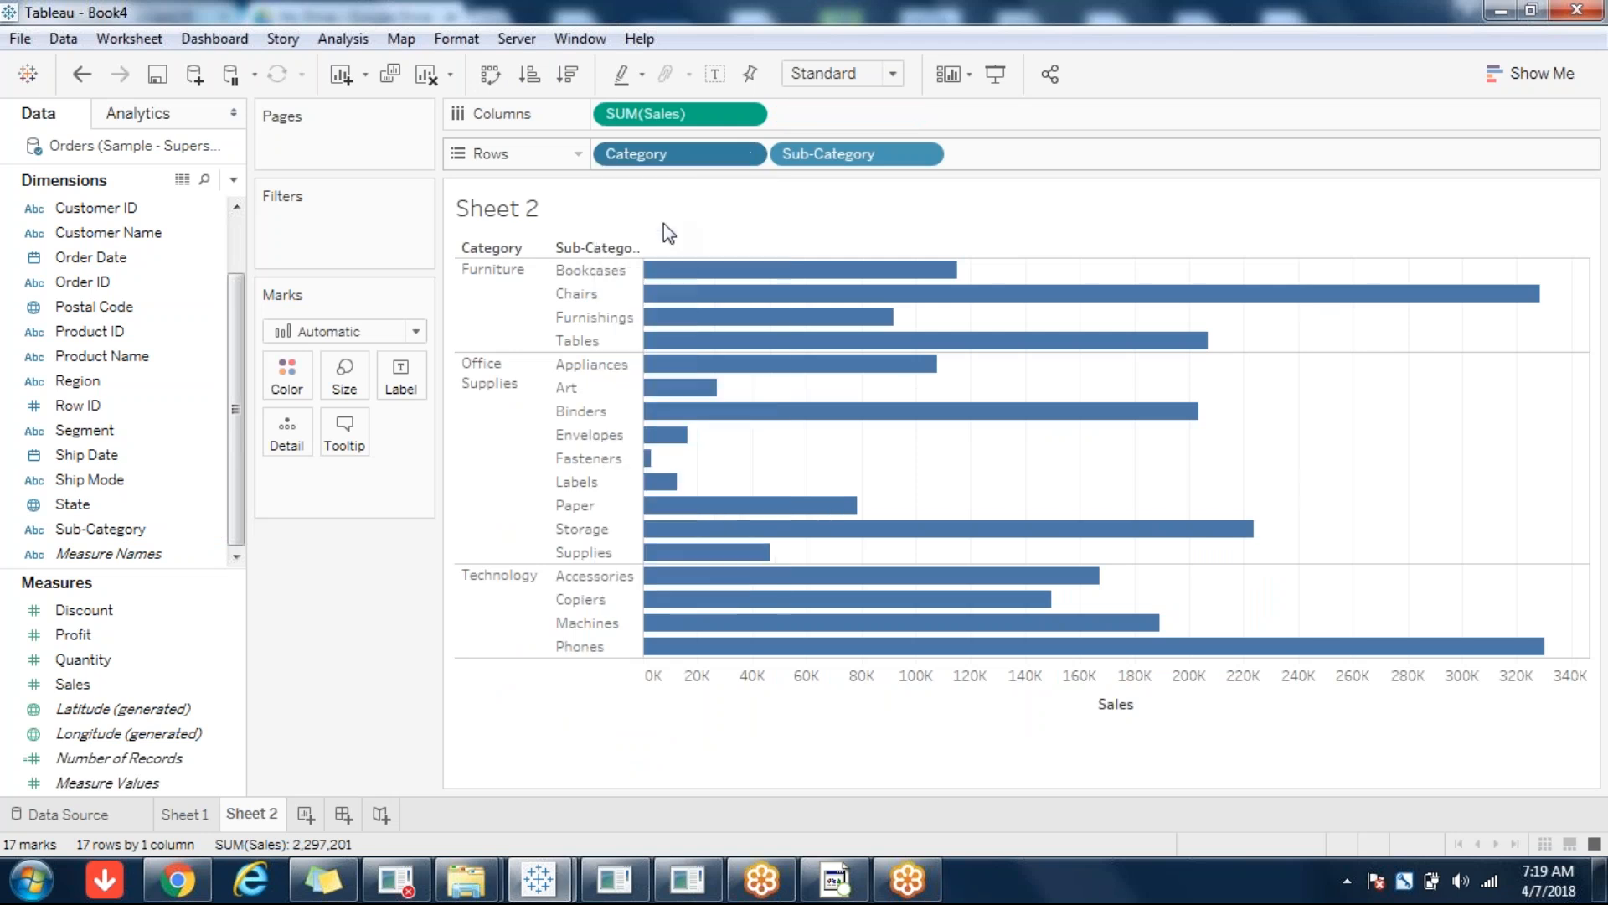
click(923, 157)
click(859, 219)
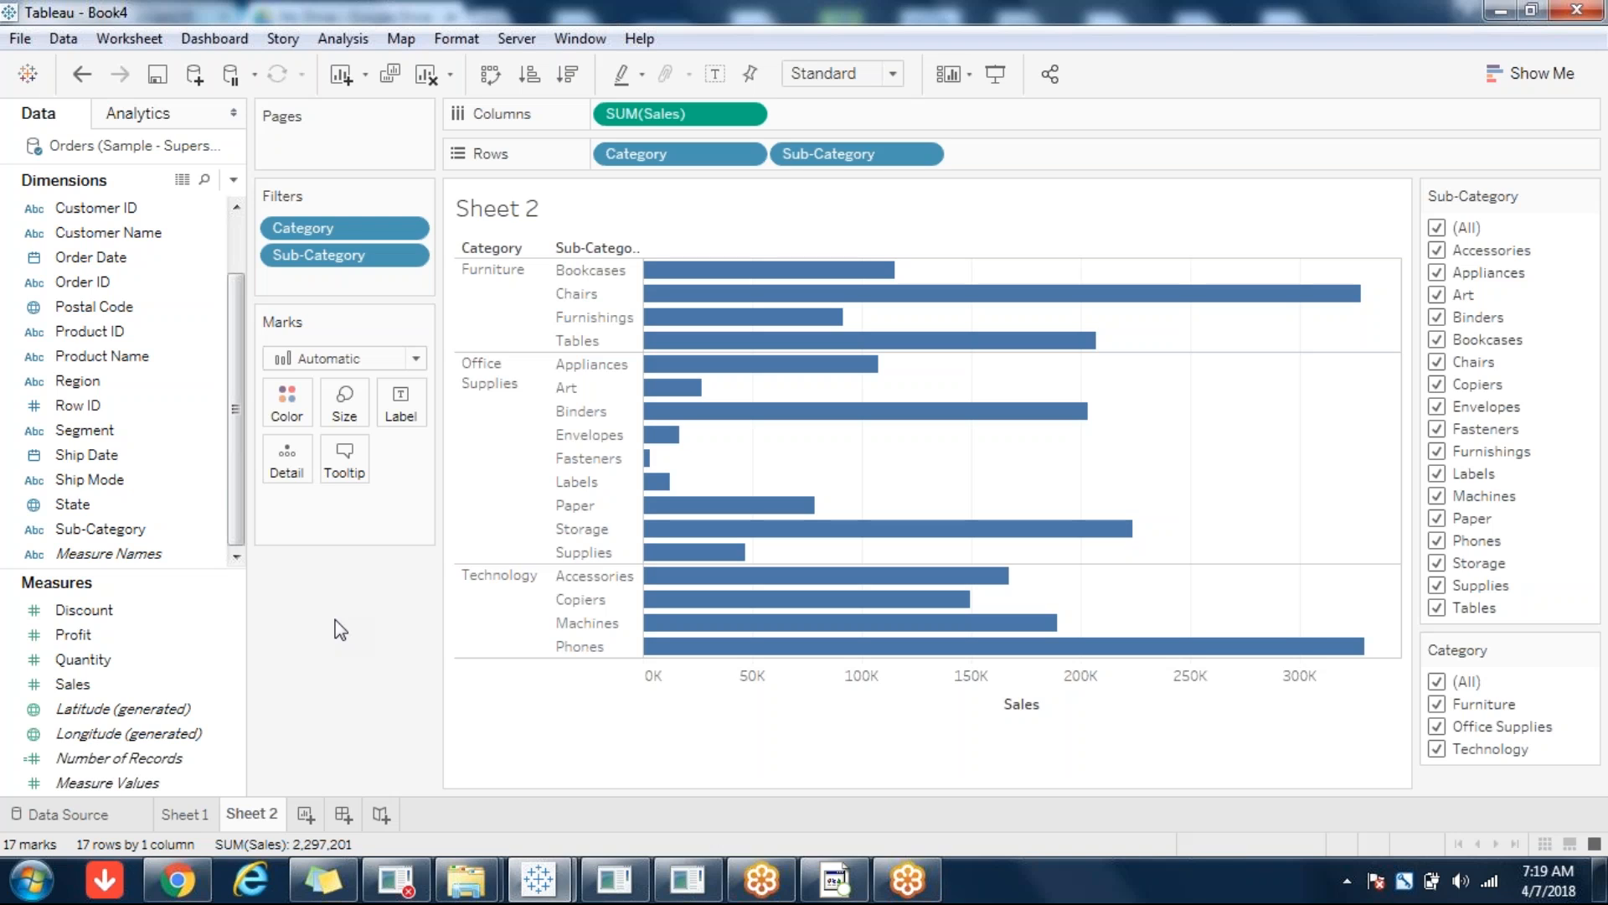
- Add the Sub-Category filter to context and make the Category filter list the values in that context
click(411, 257)
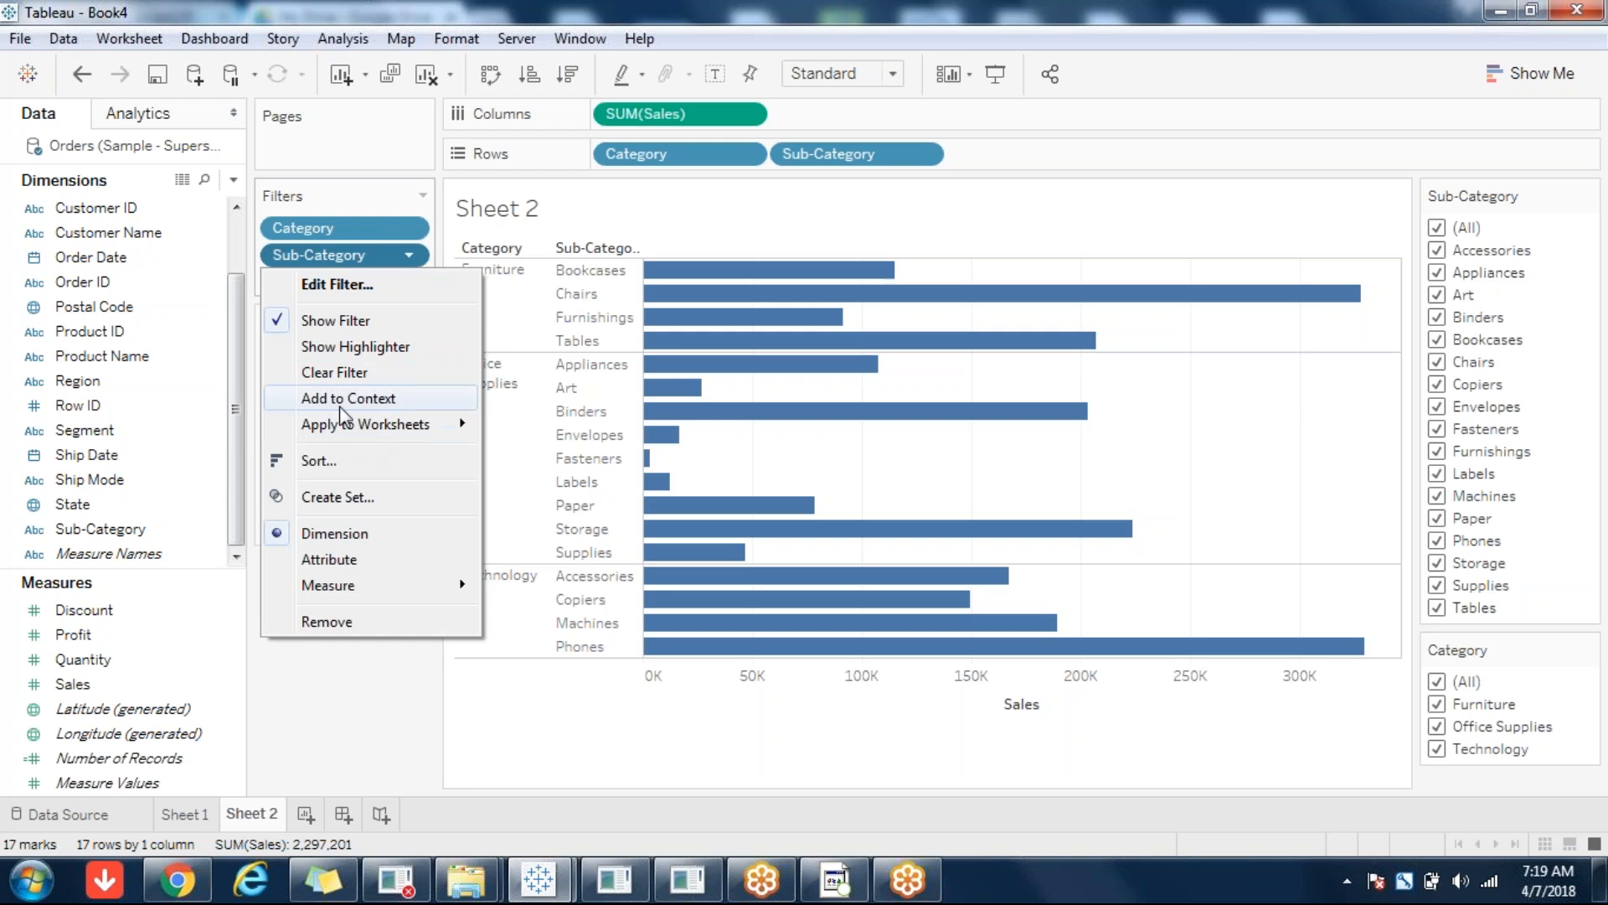
click(341, 402)
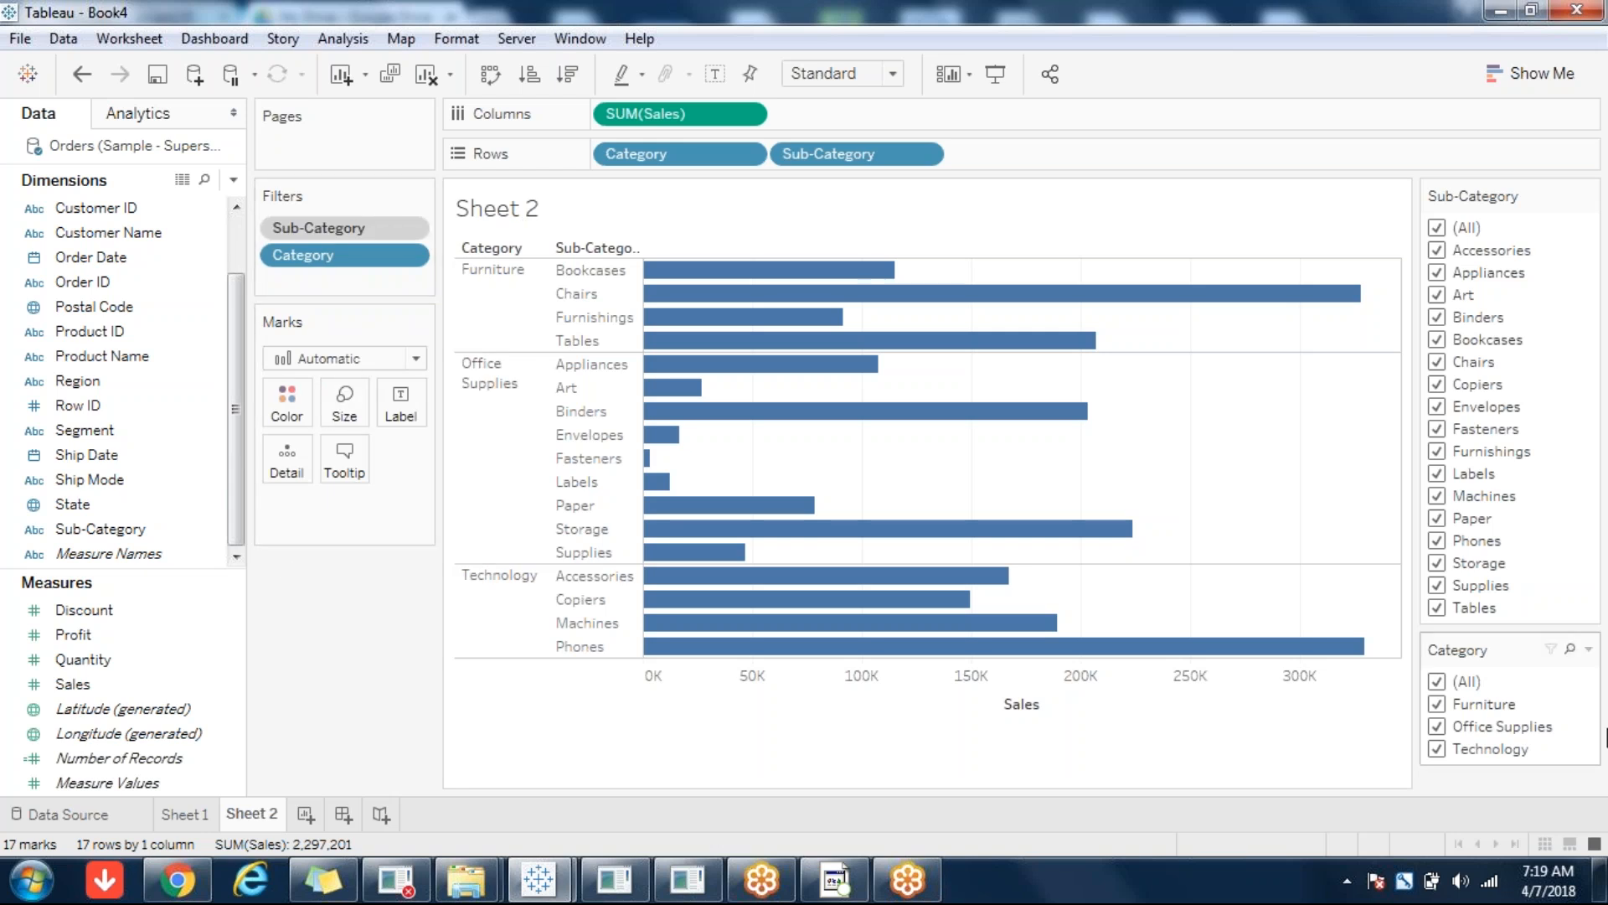
click(1590, 657)
click(1400, 764)
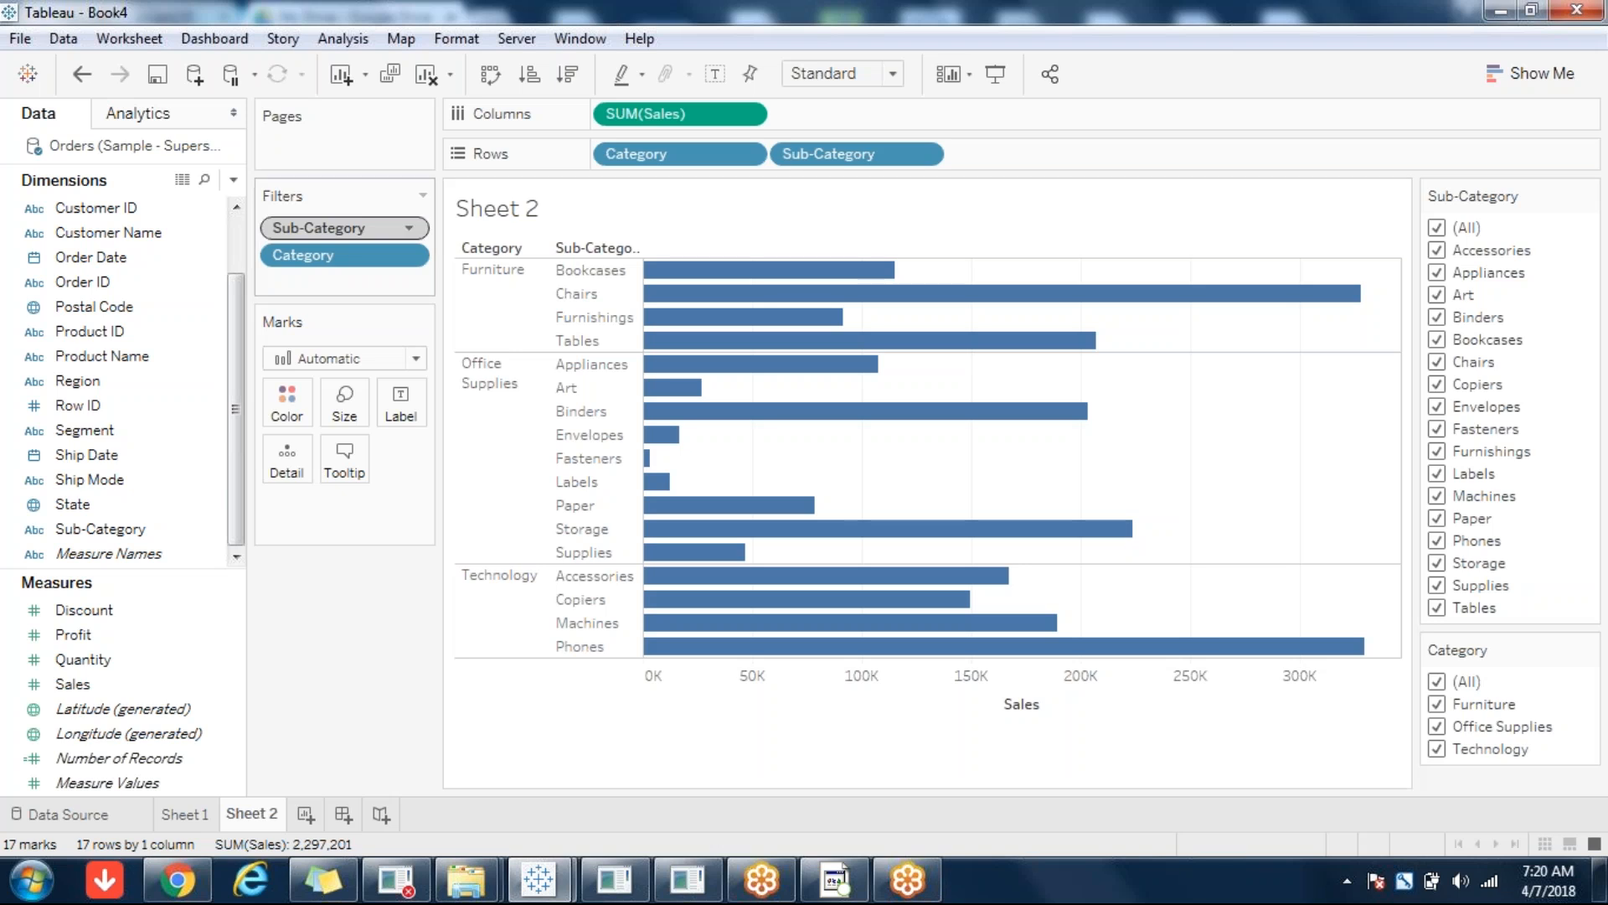
- Exclude every sub-category from the Sub-Category filter one by one, from Accessories through Tables
click(1438, 250)
click(1438, 273)
click(1438, 295)
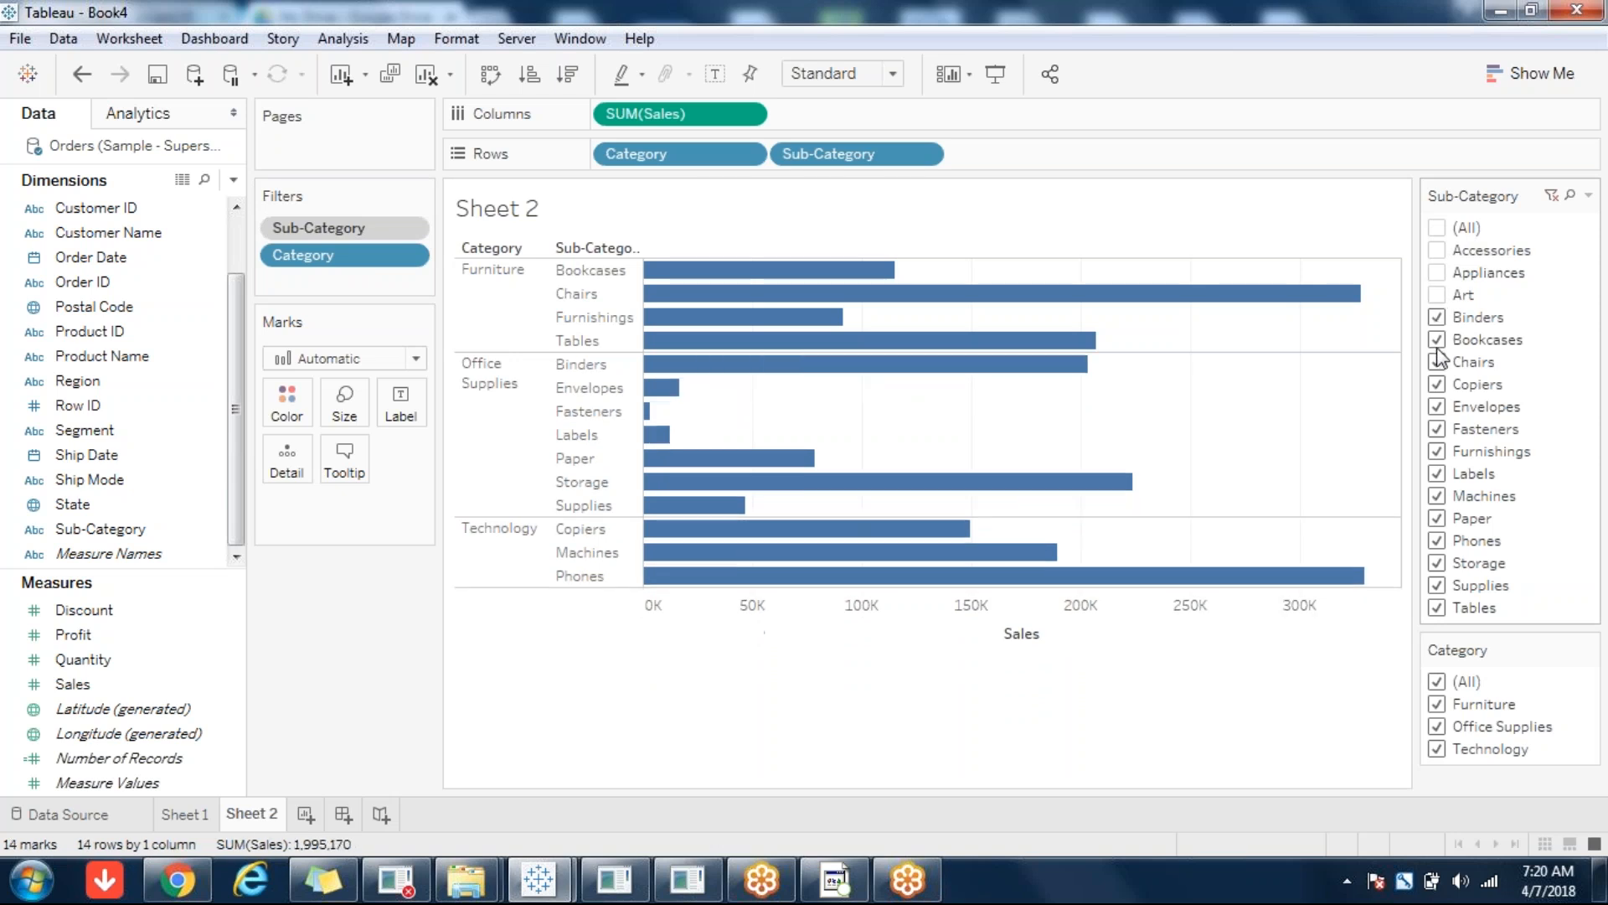
click(1437, 316)
click(1438, 339)
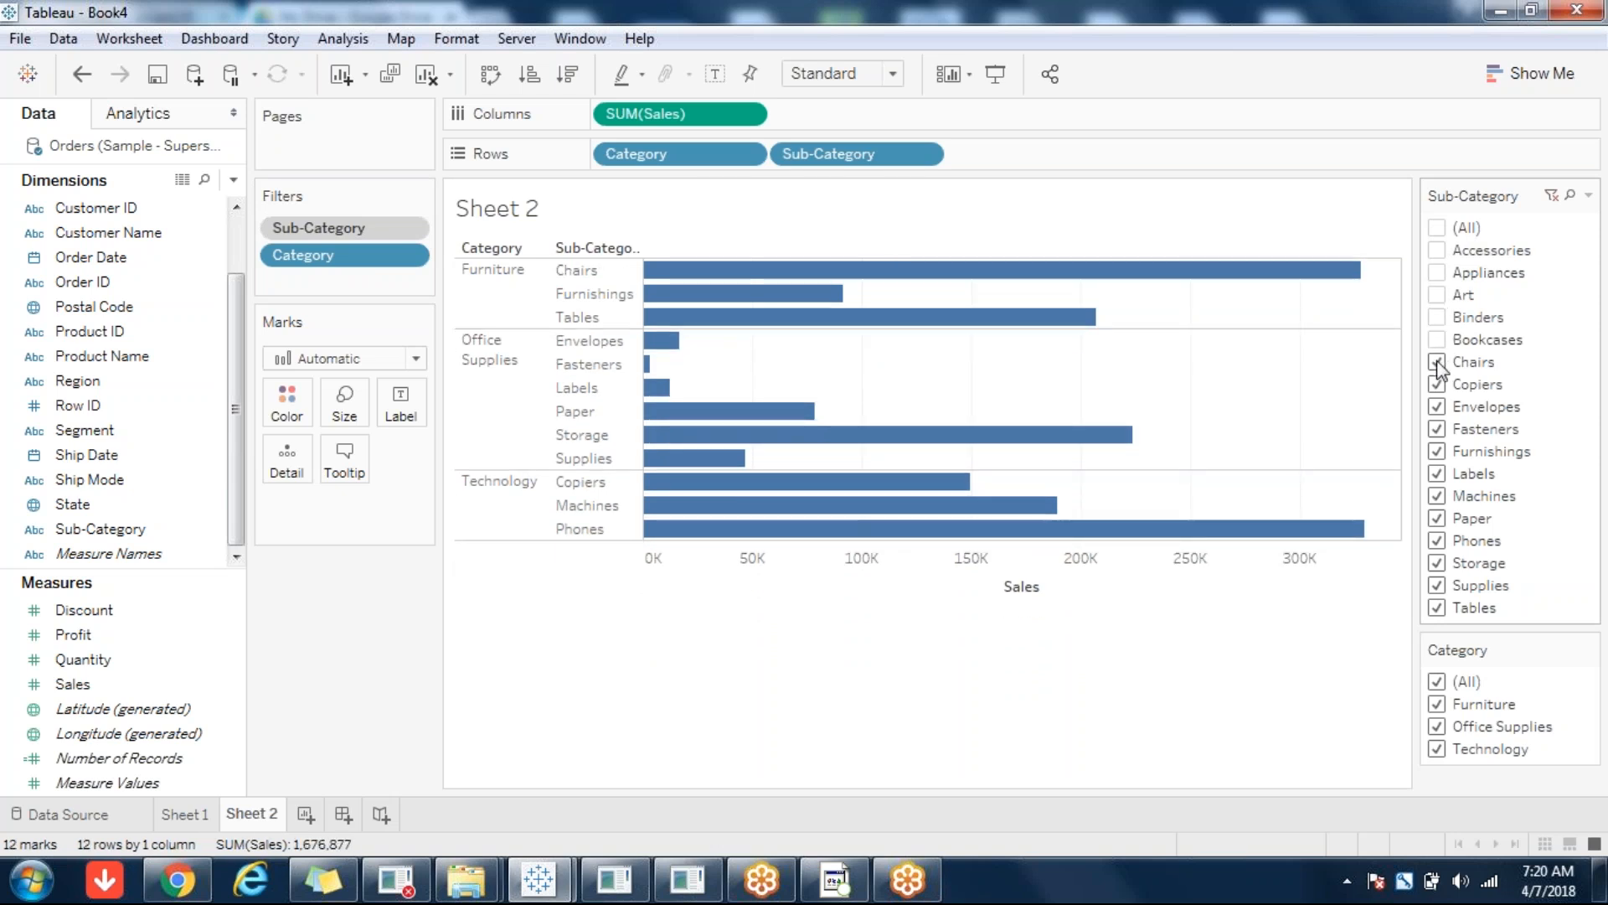
click(1438, 362)
click(1438, 383)
click(1437, 407)
click(1437, 428)
click(1437, 452)
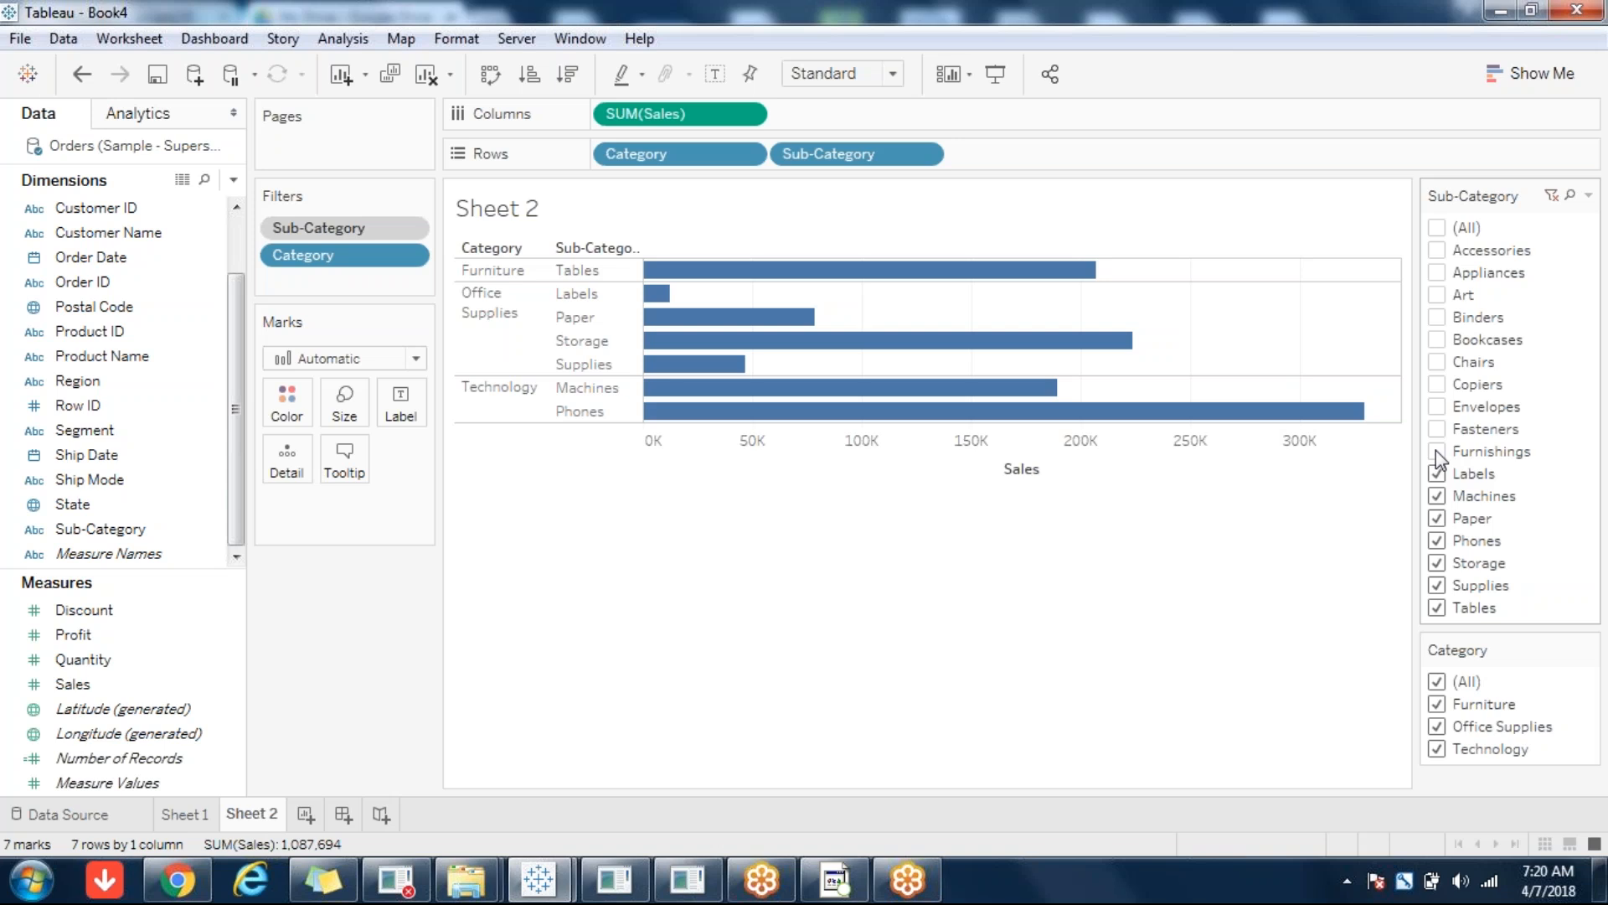
click(1438, 474)
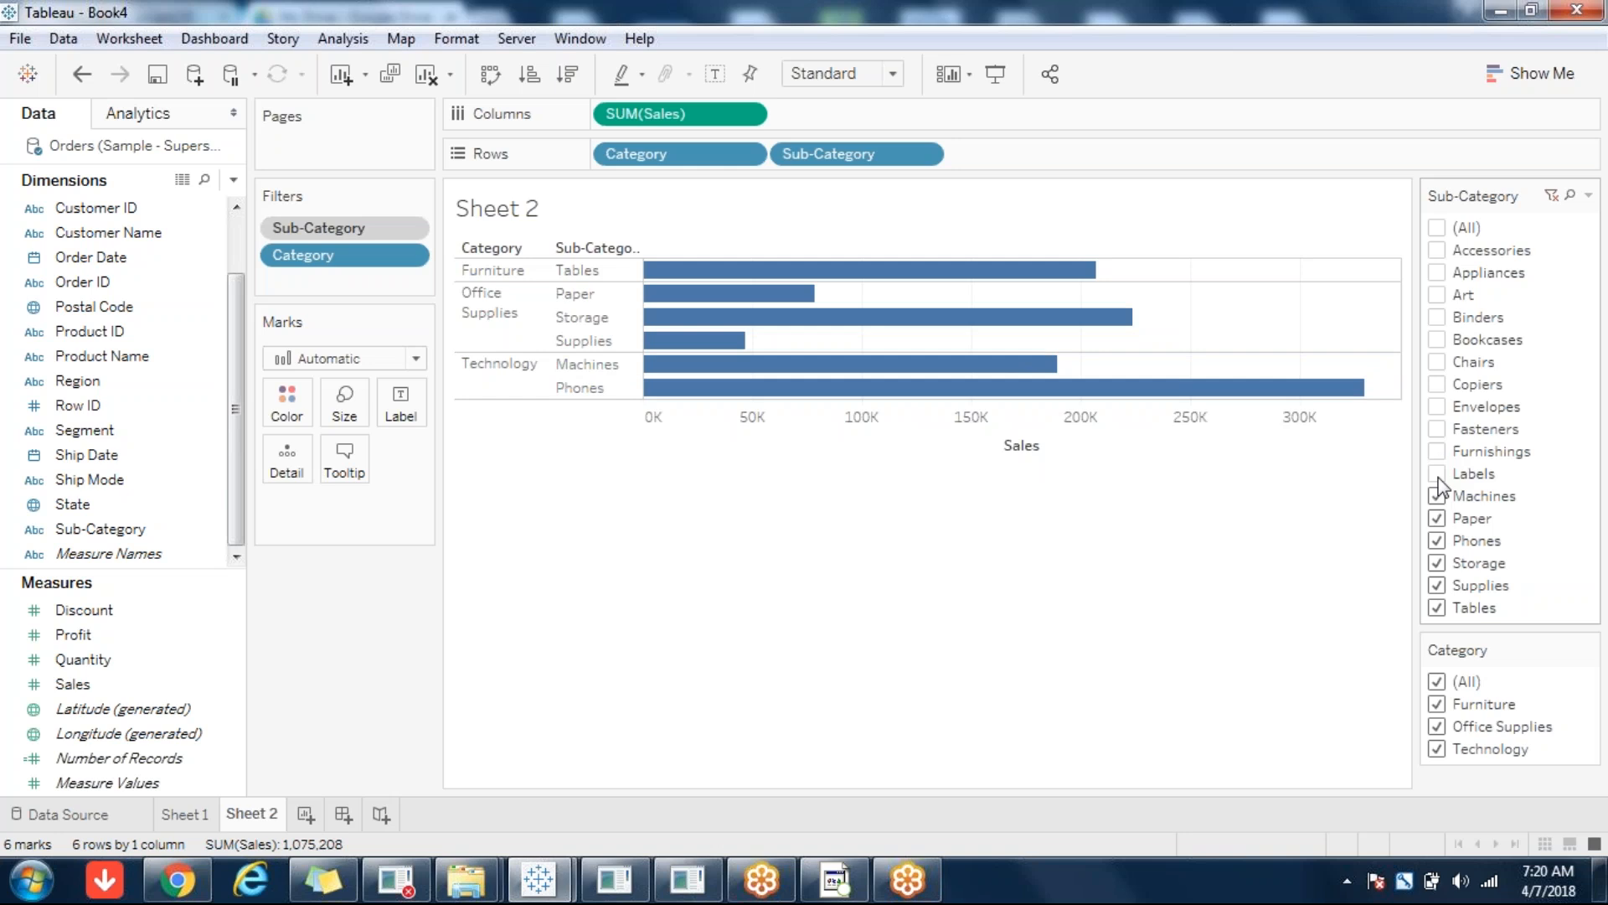
click(1438, 496)
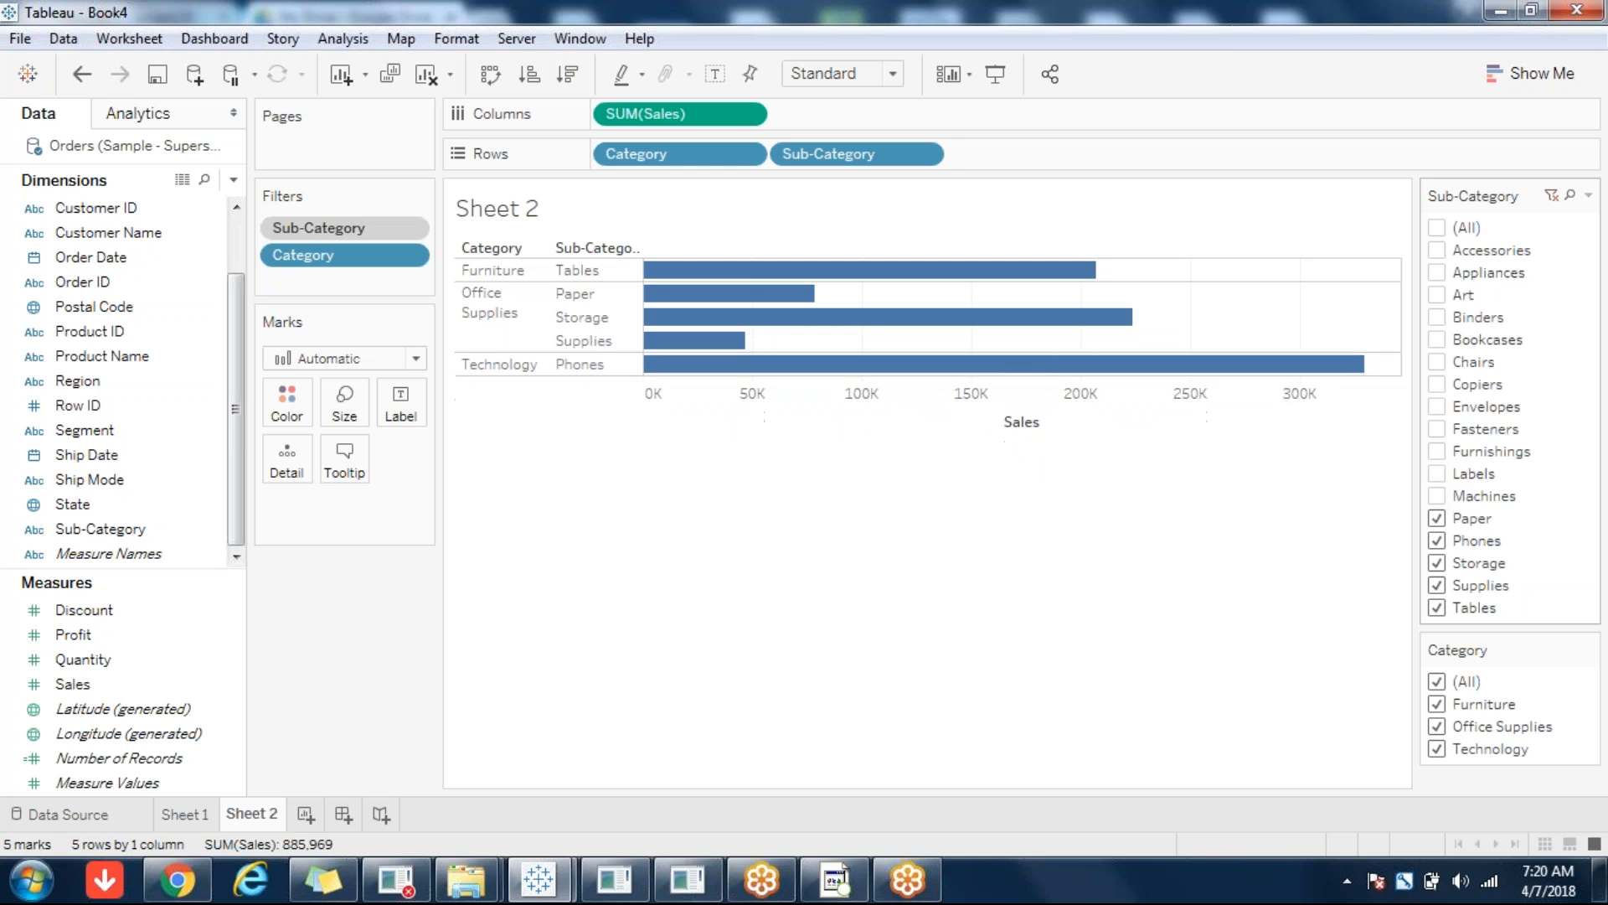
click(1437, 519)
click(1437, 541)
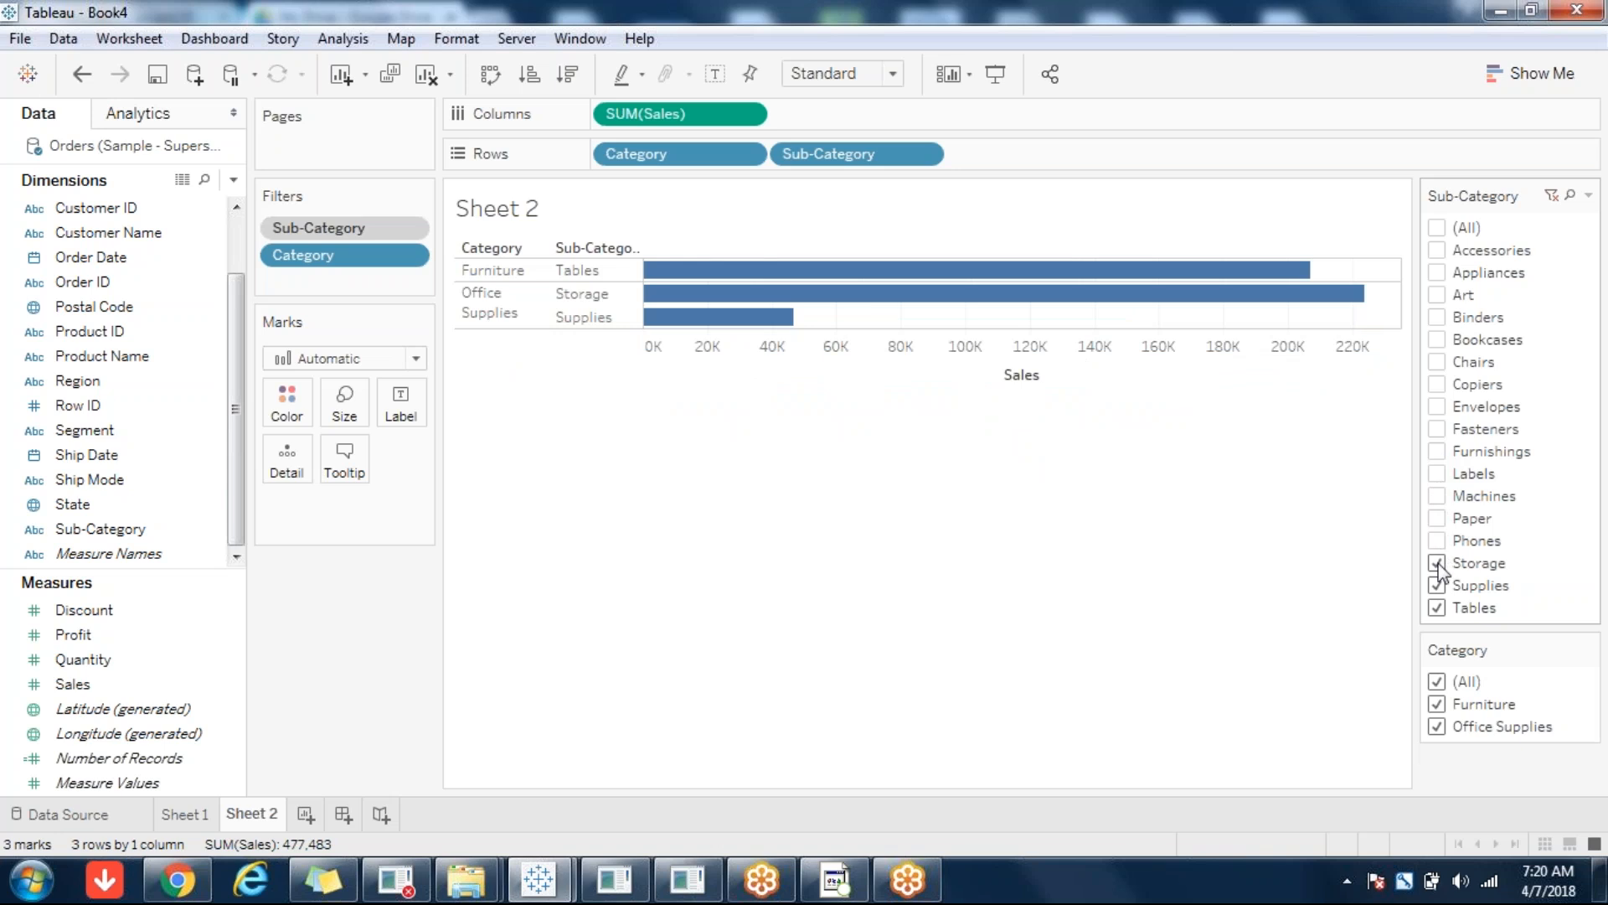
click(1437, 563)
click(1438, 585)
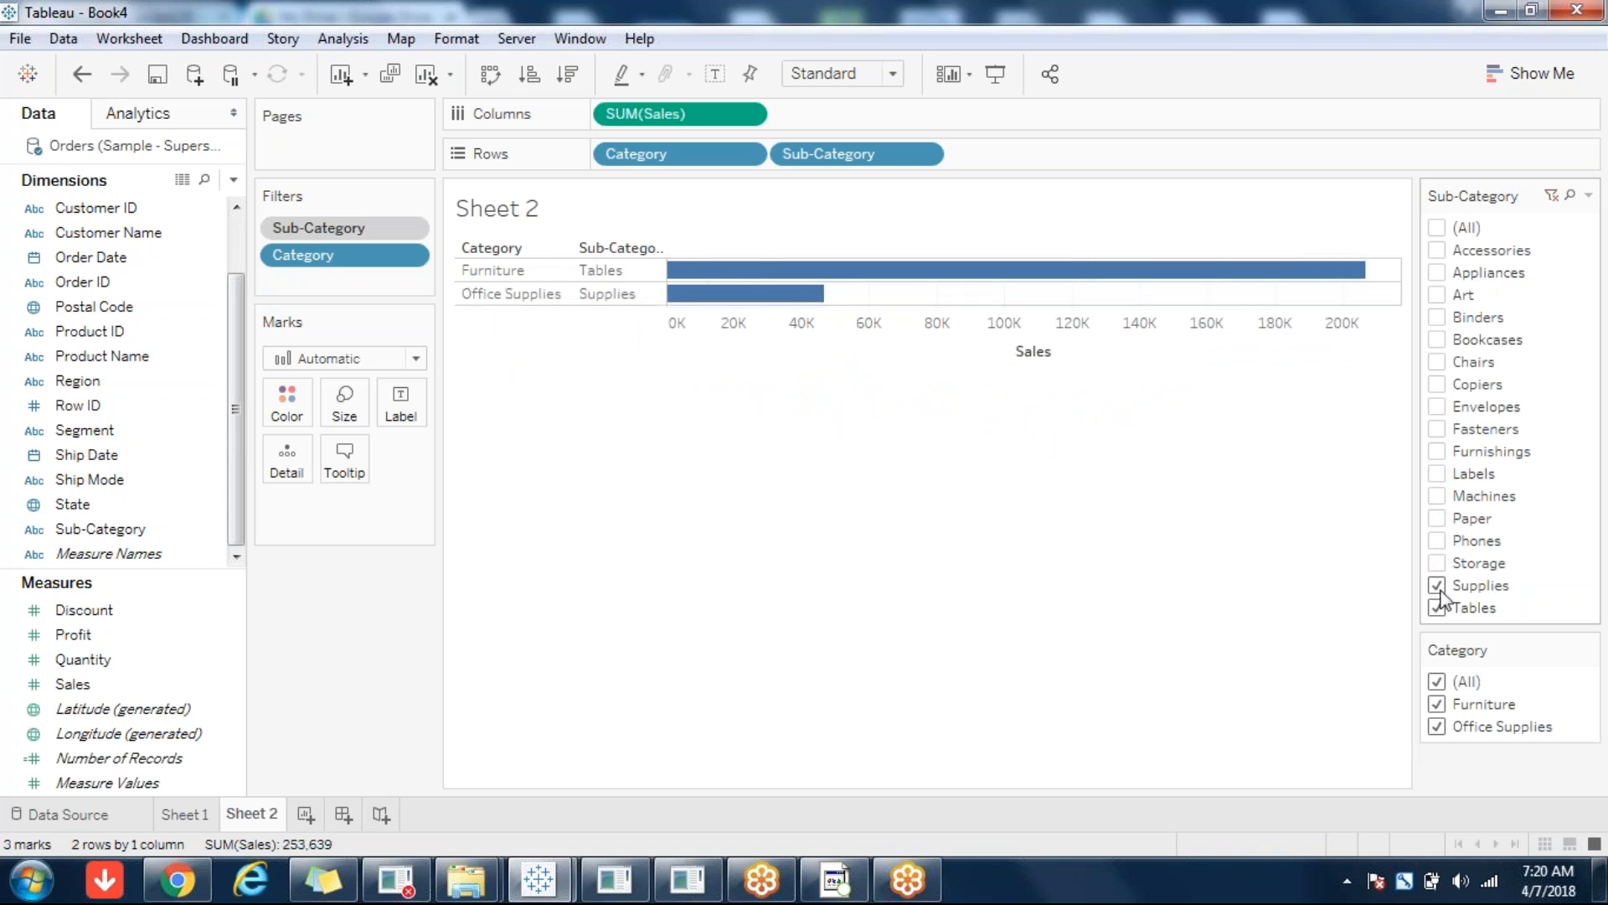
click(1438, 608)
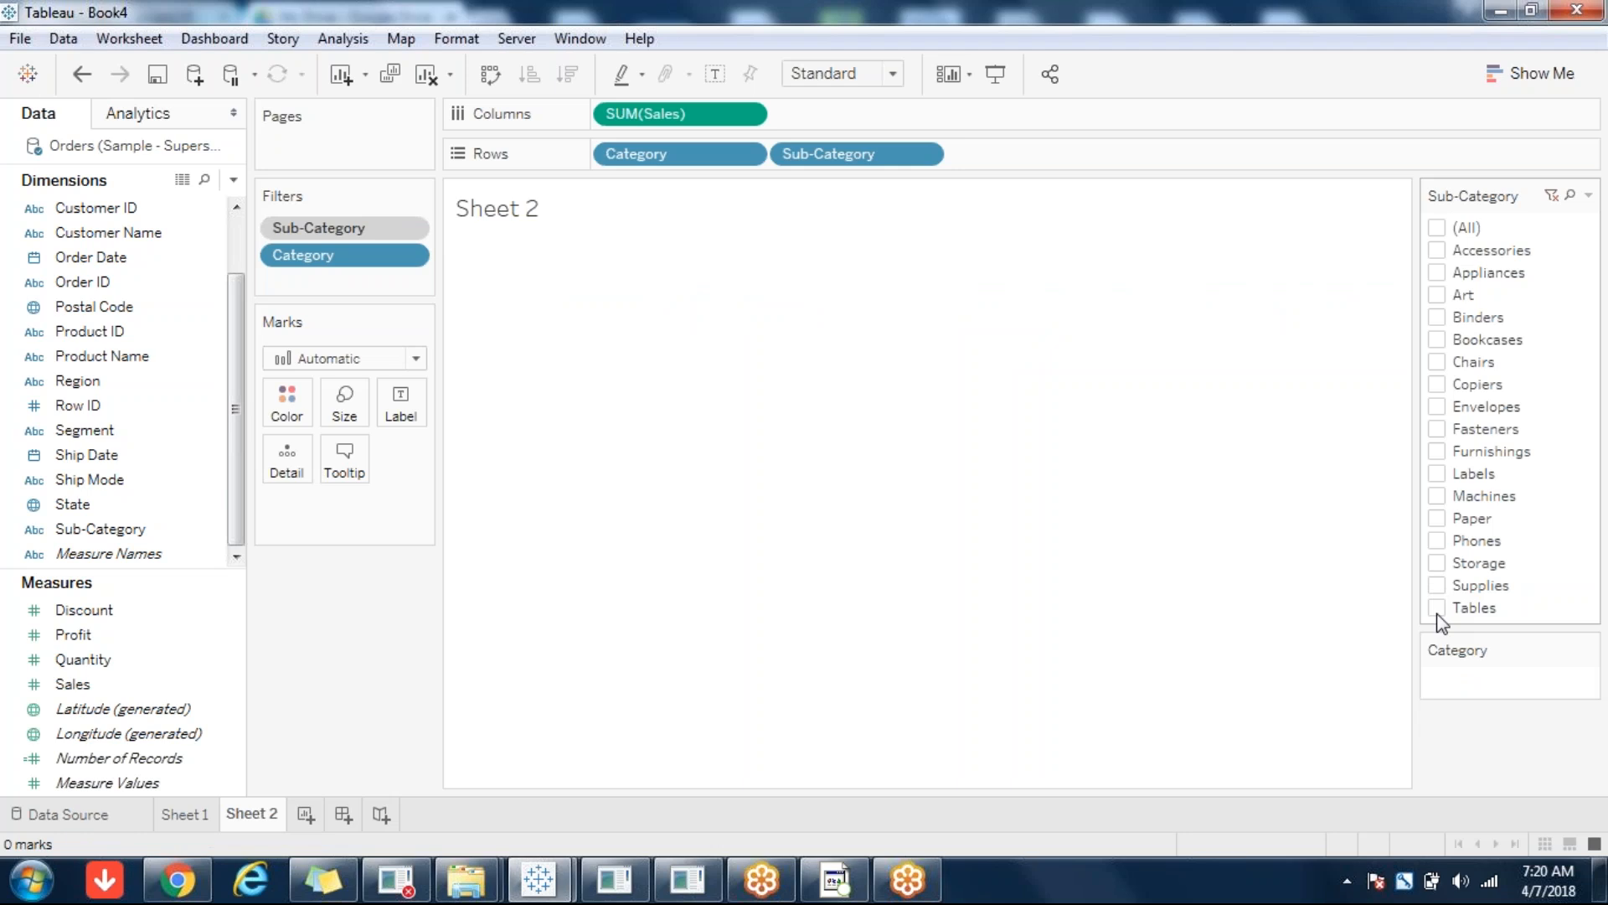
- Include Tables, Supplies, Storage, Phones, Paper, Machines and Labels in the Sub-Category filter again
click(1436, 608)
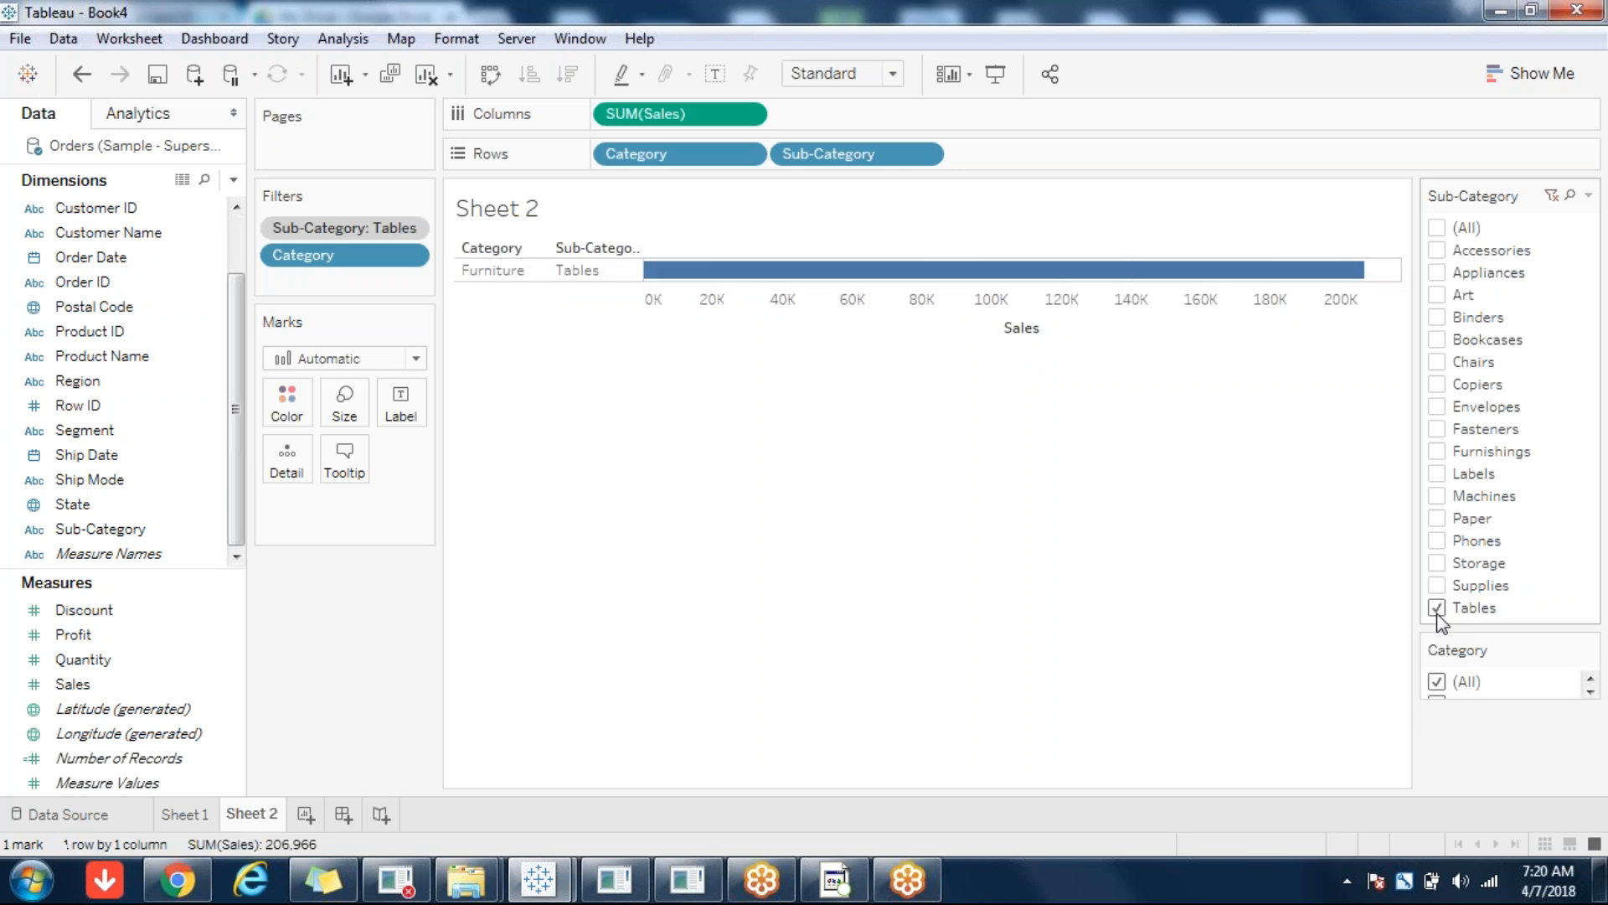
click(1436, 584)
click(1437, 563)
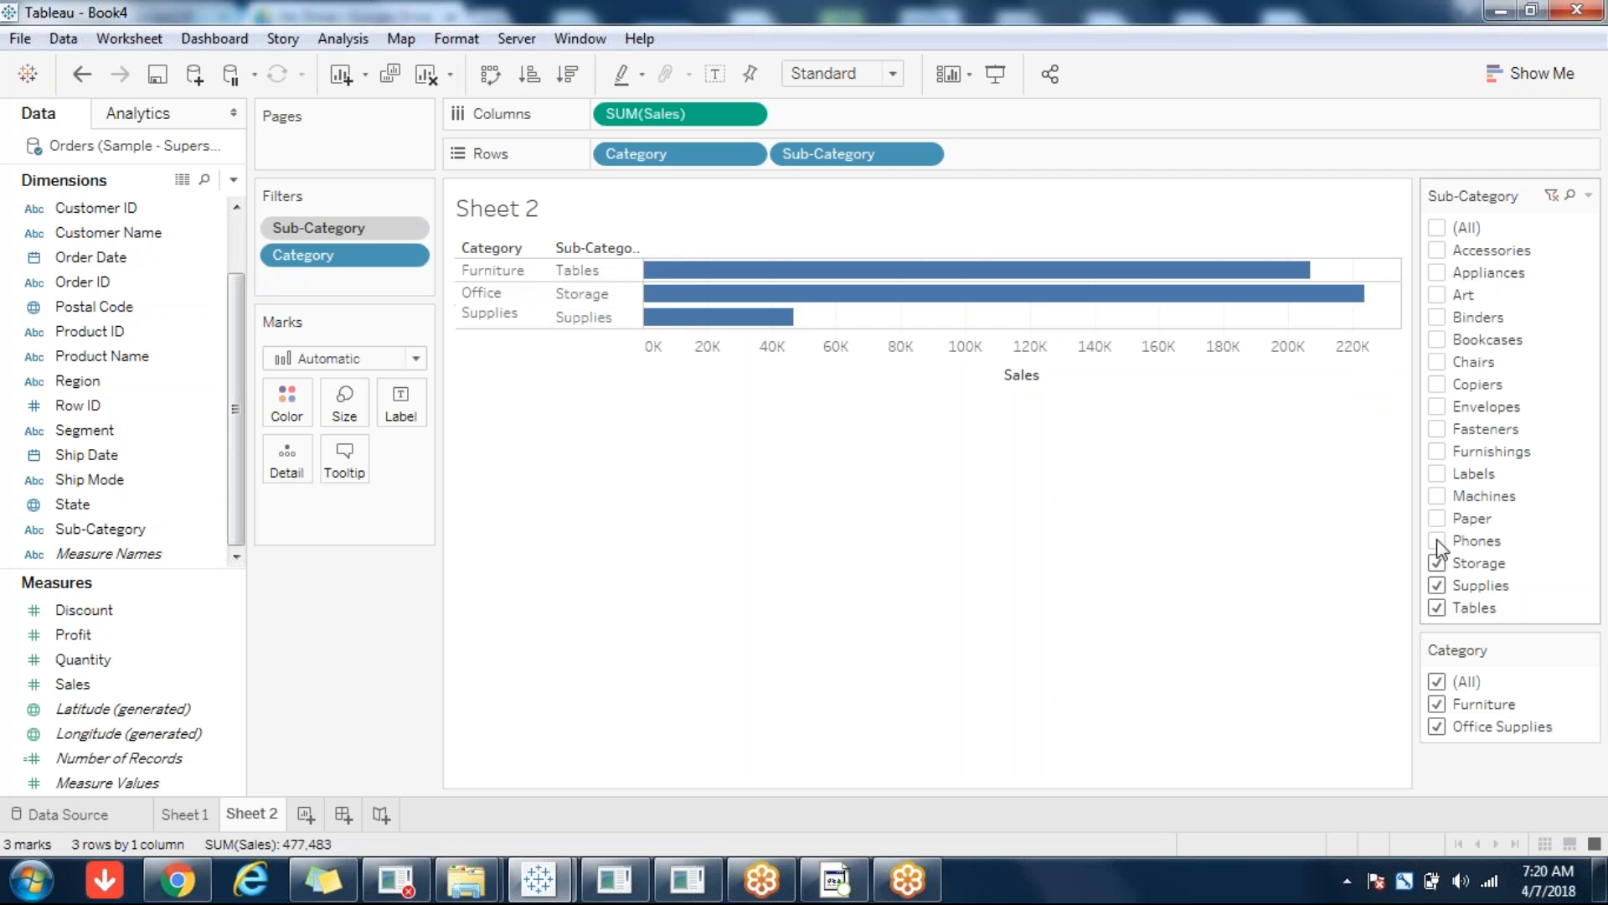
click(1437, 541)
click(1437, 518)
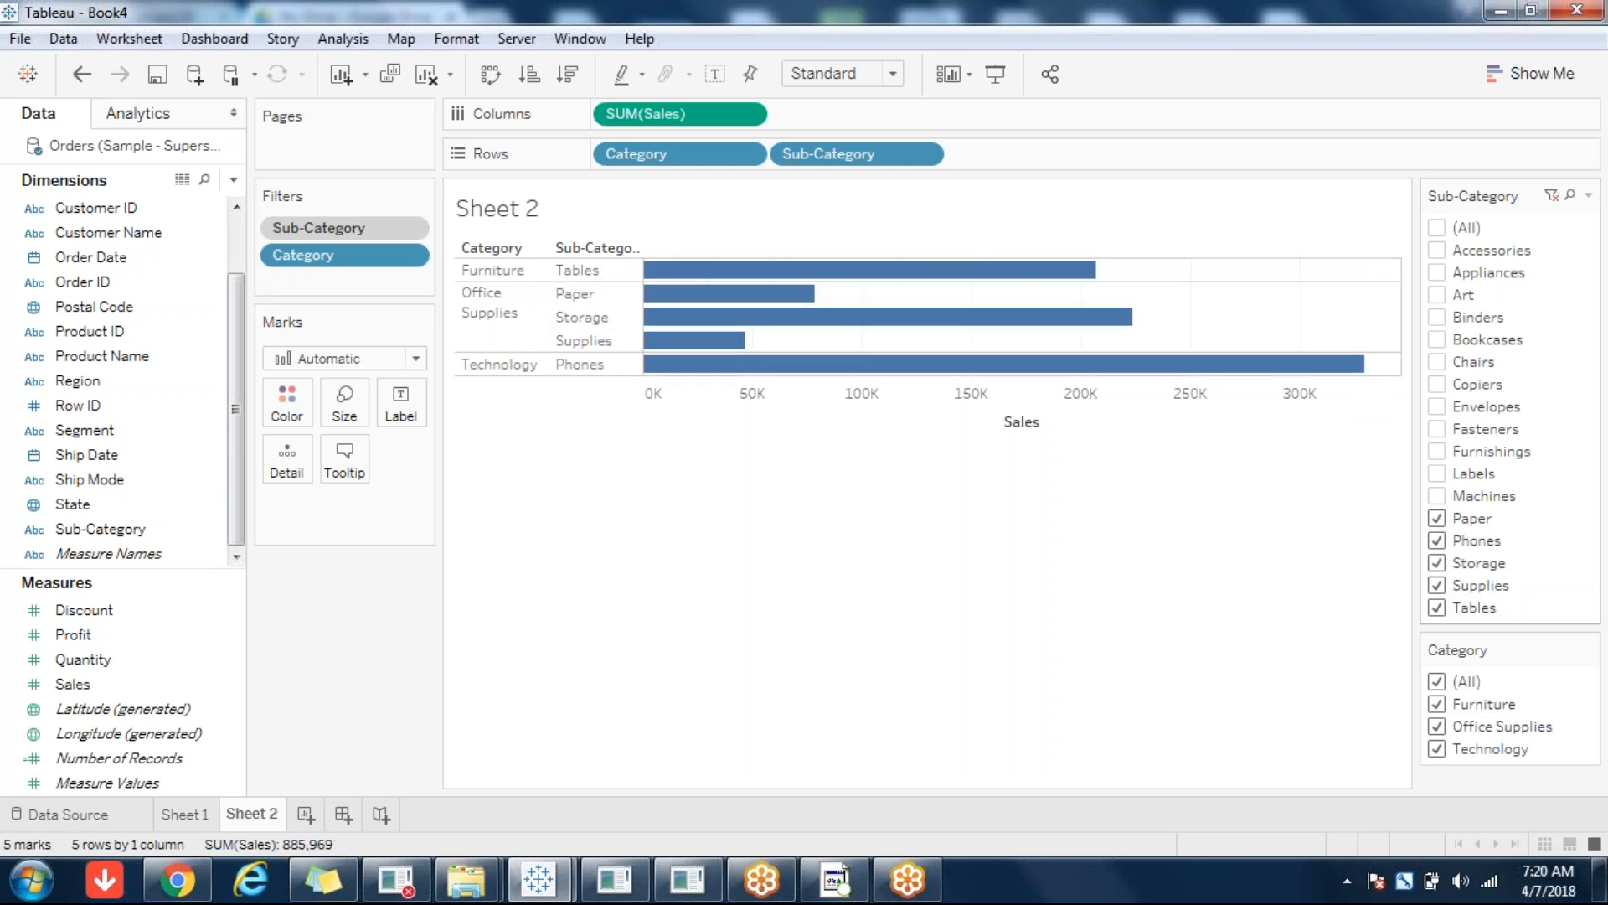
click(1436, 495)
click(1436, 473)
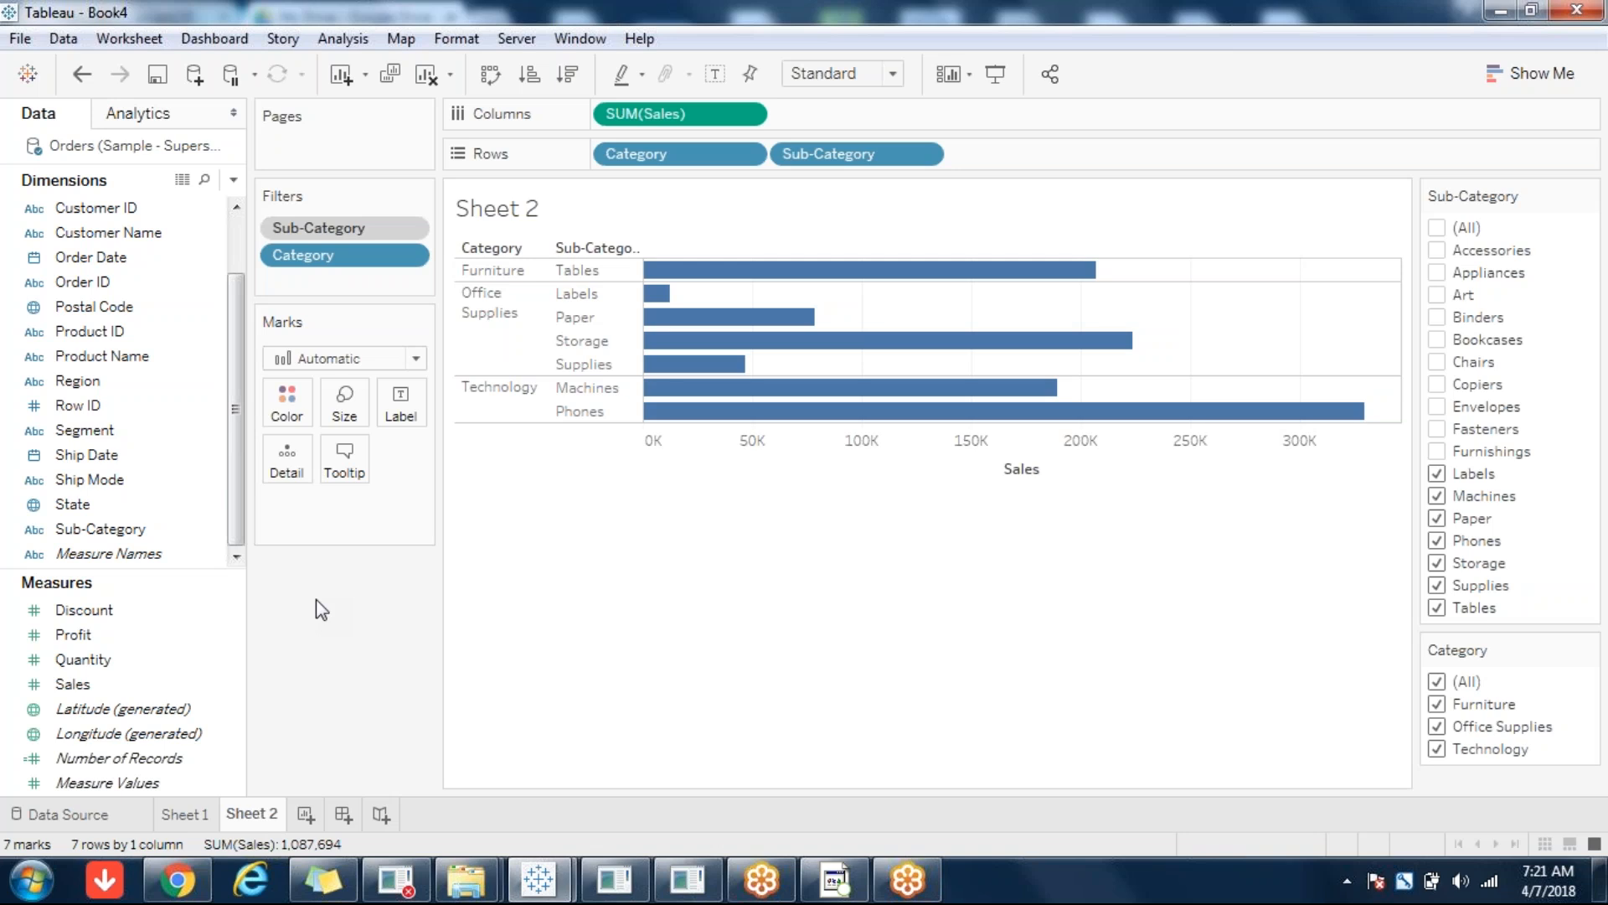
- Create a third worksheet with a horizontal bar chart of Sales by Category and Sub-Category
click(306, 816)
double_click(88, 699)
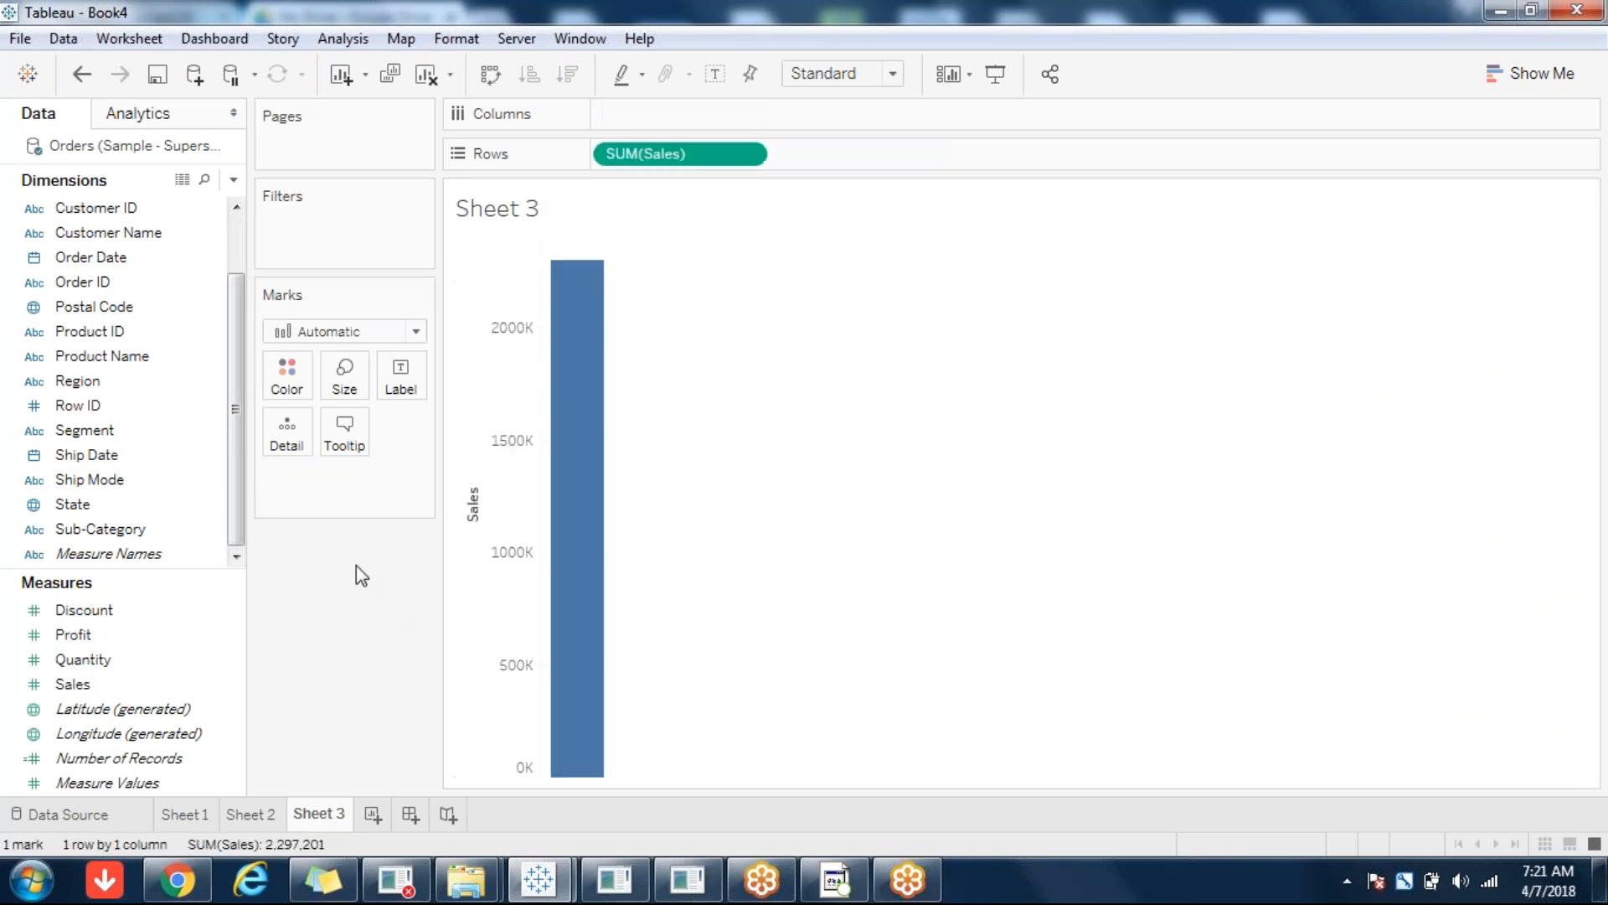
drag(242, 310, 241, 210)
click(144, 208)
double_click(144, 208)
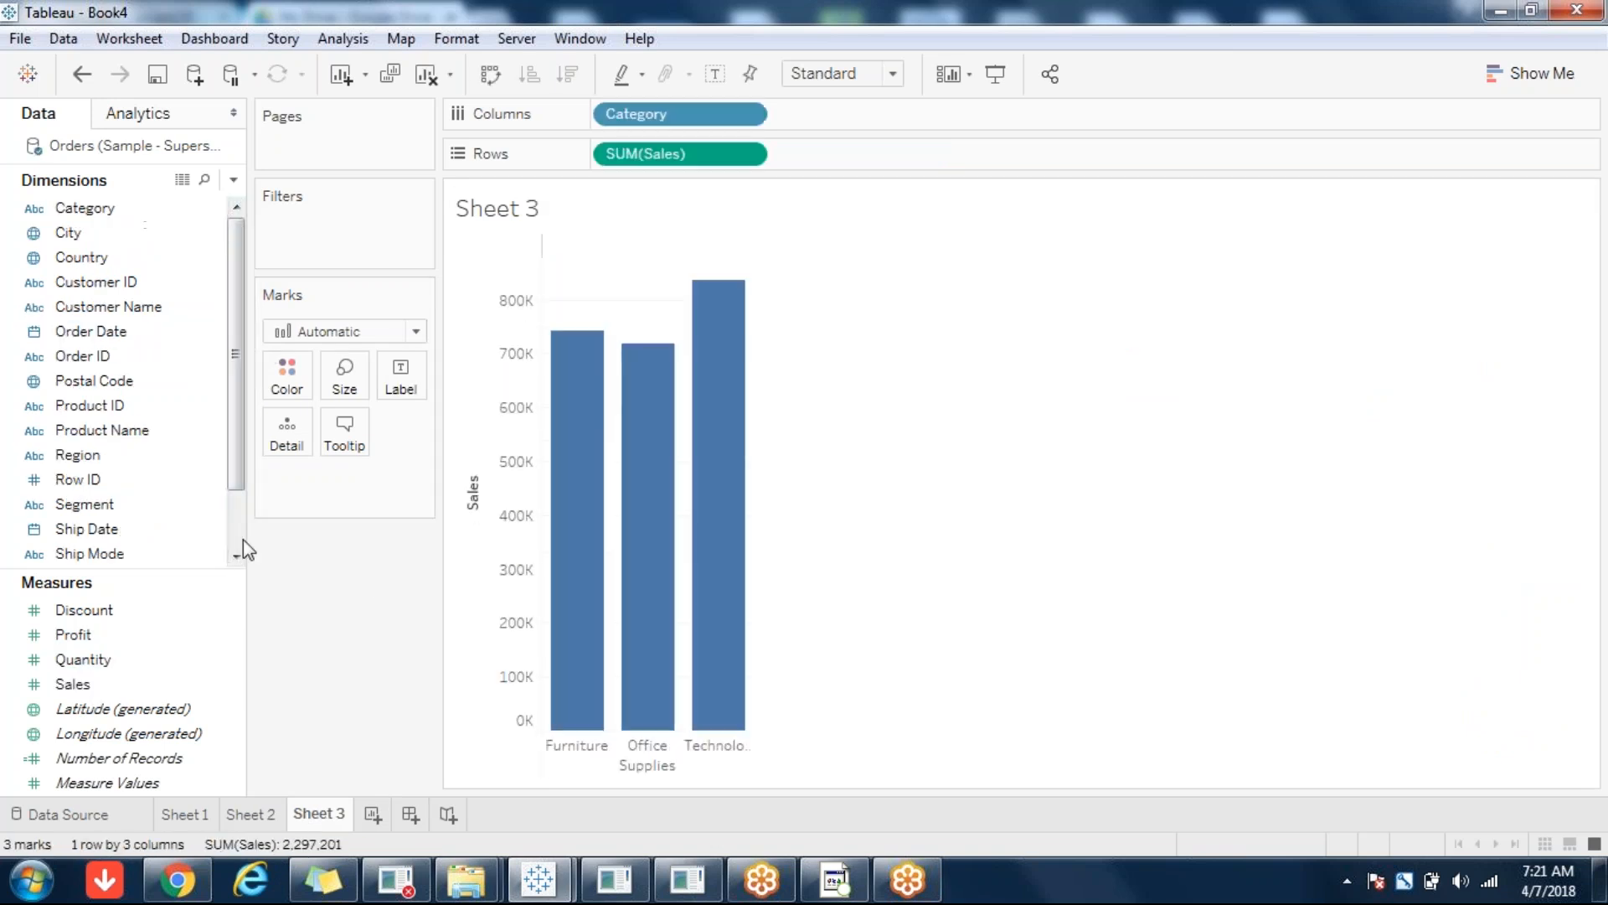
drag(234, 476, 235, 563)
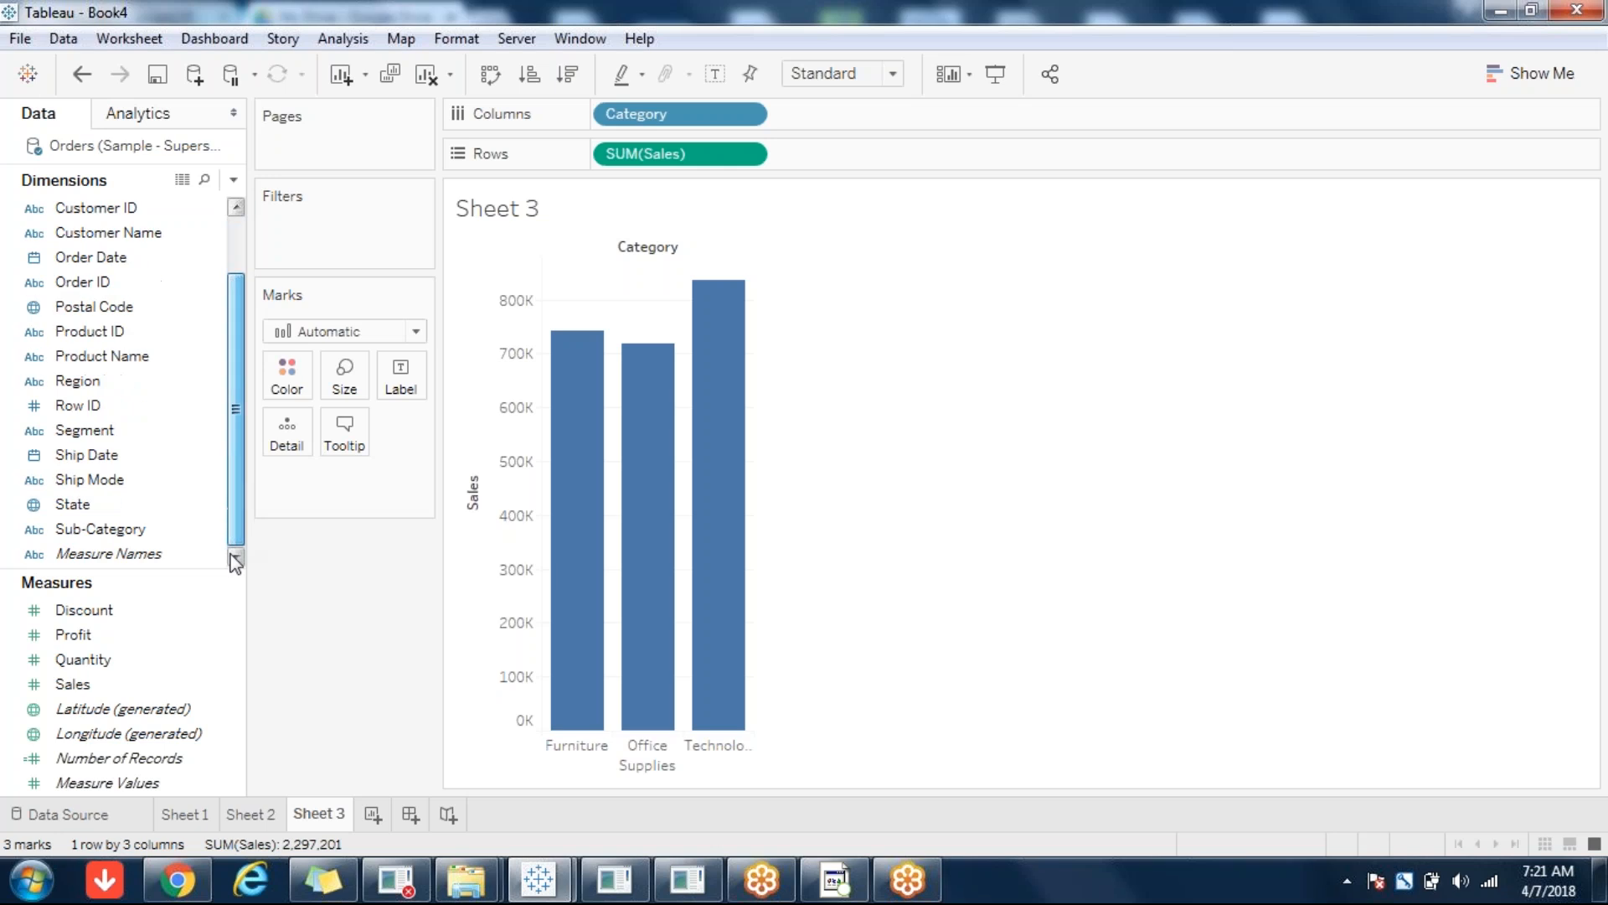
double_click(125, 532)
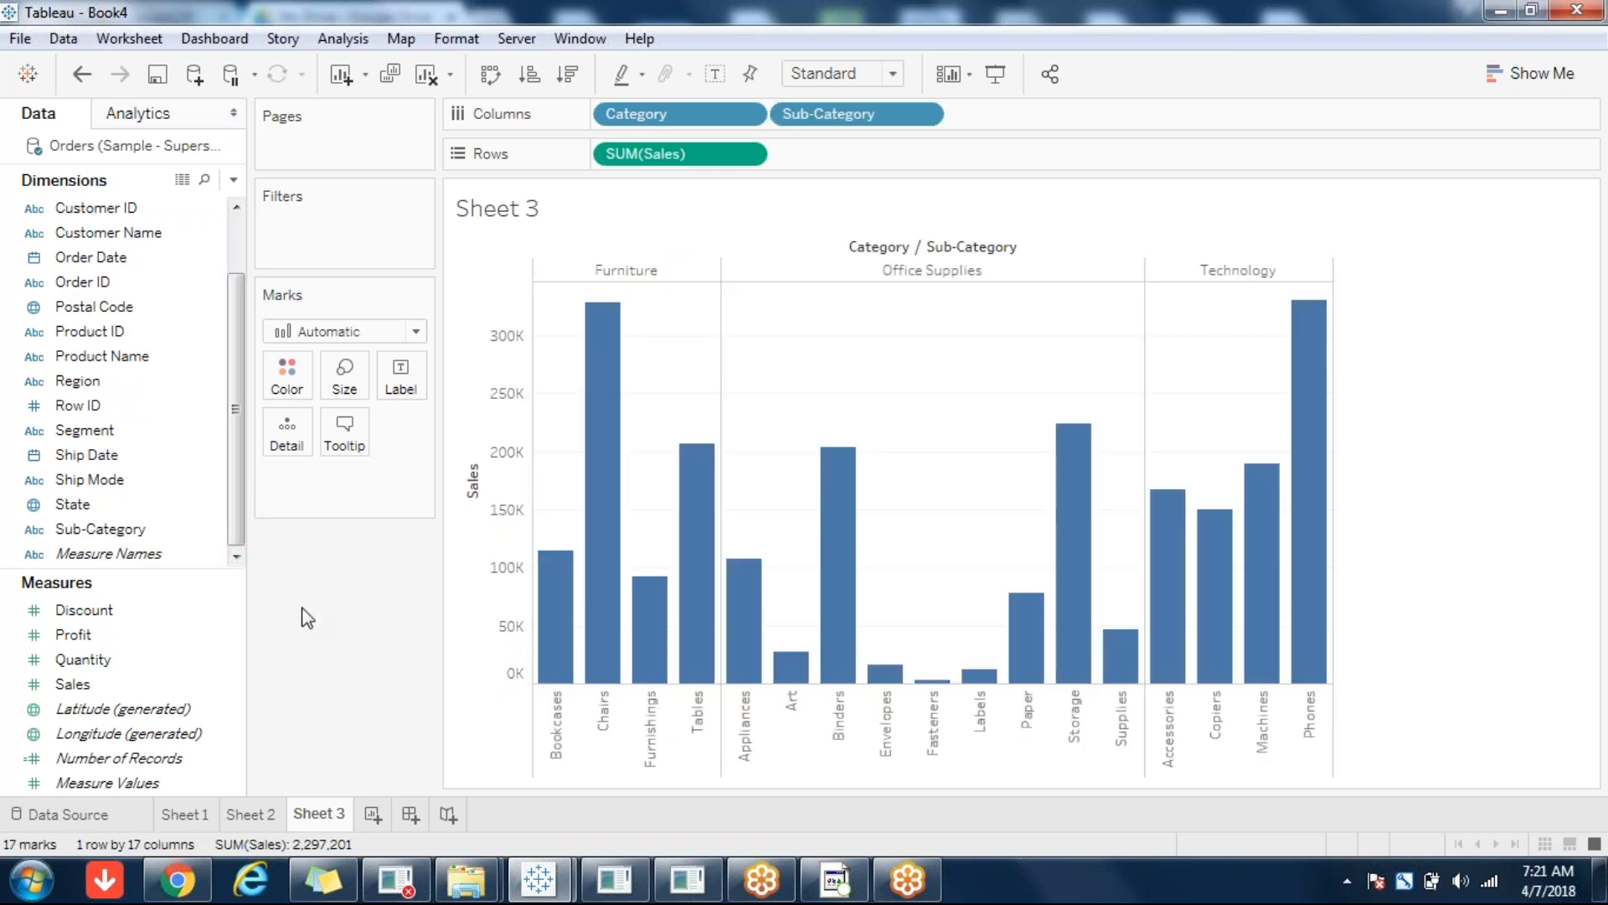
click(490, 77)
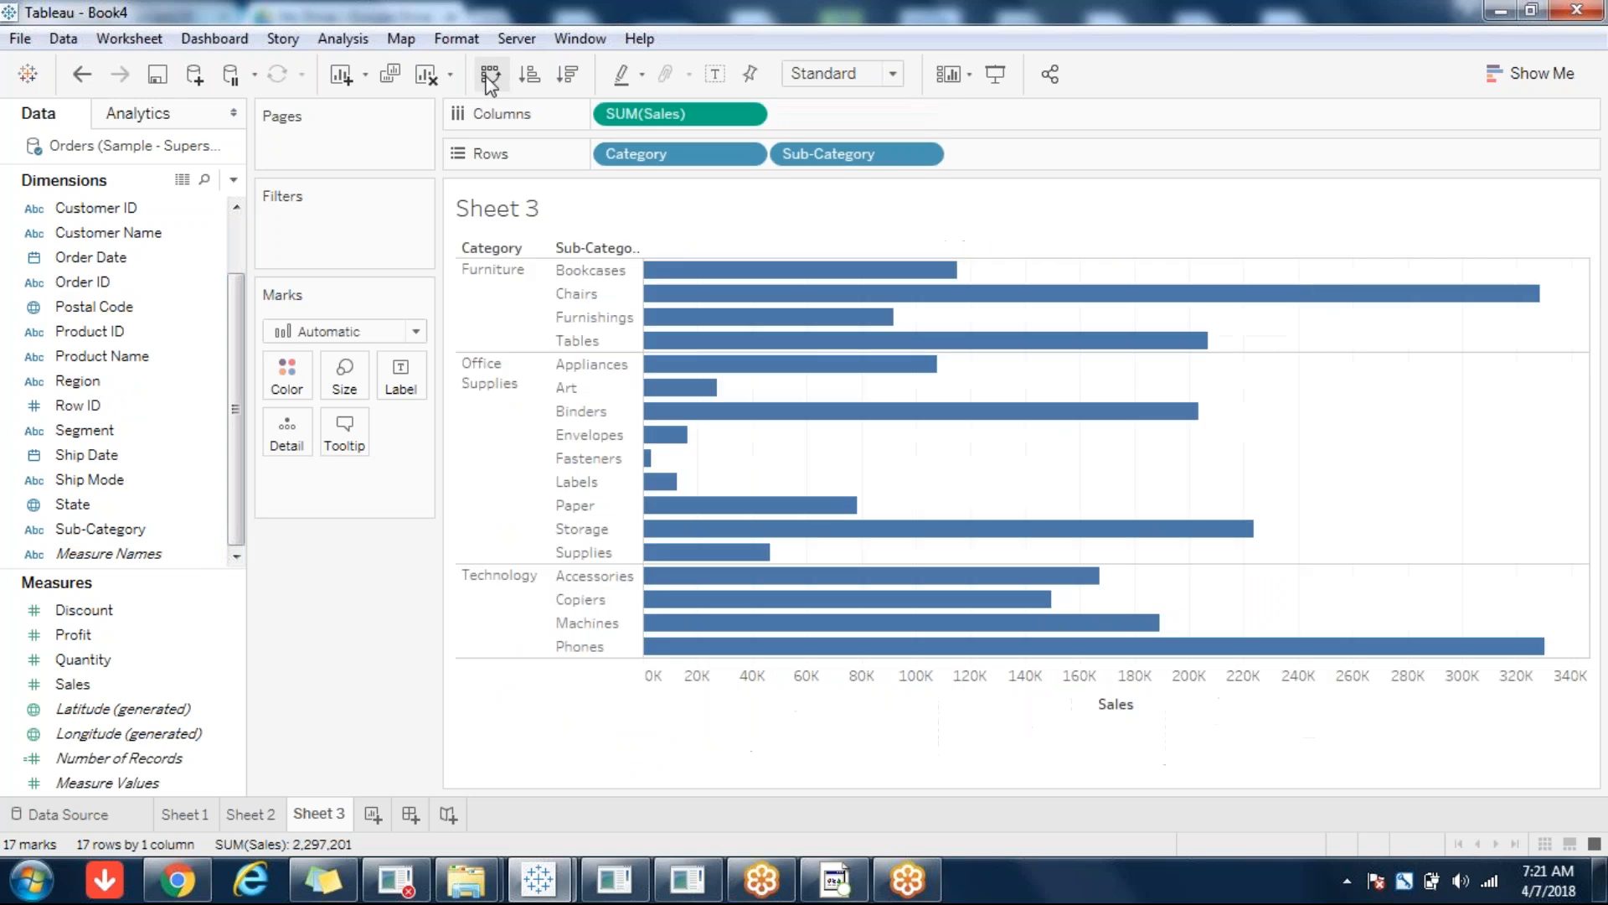
- Show the Category and Sub-Category filters on the third sheet and place the Category filter above the Sub-Category filter
click(748, 157)
click(688, 220)
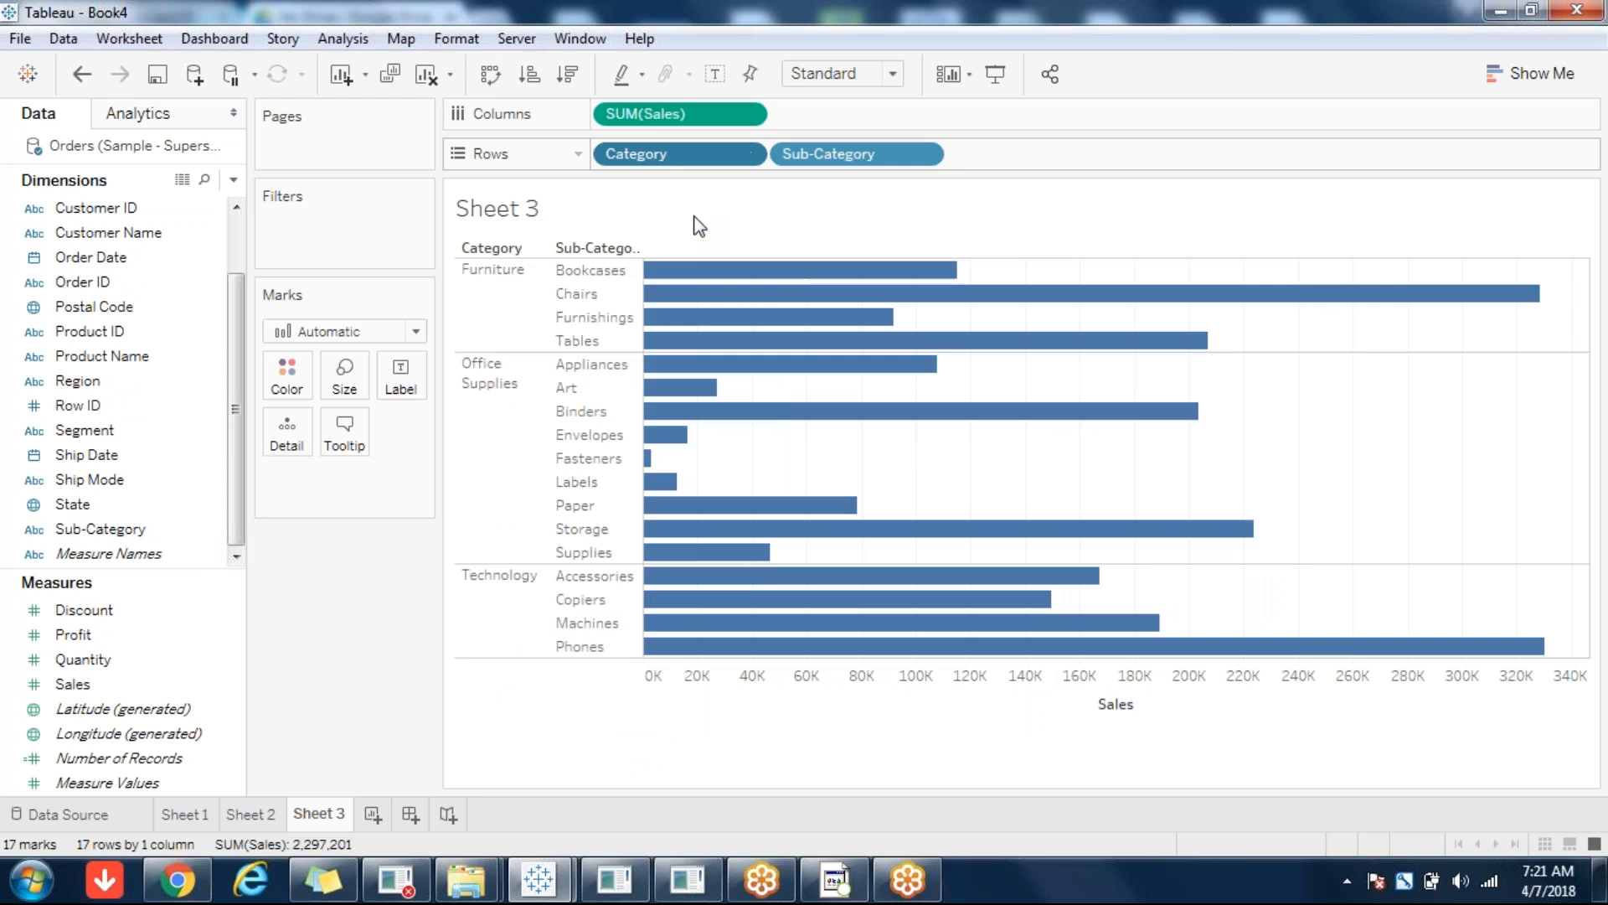
click(923, 154)
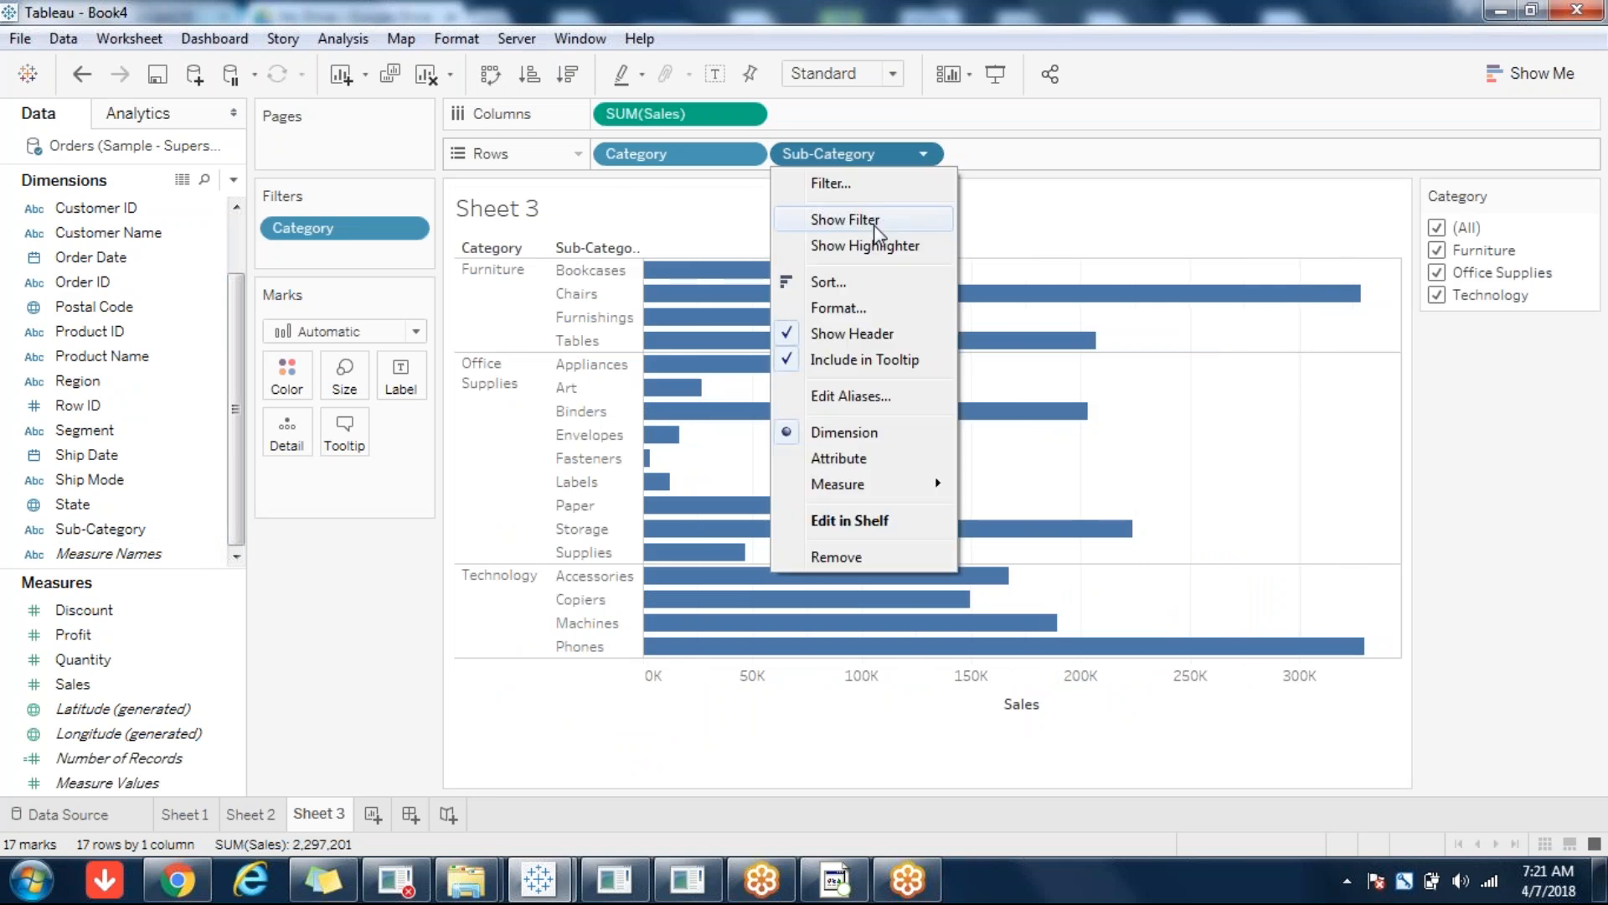
click(877, 225)
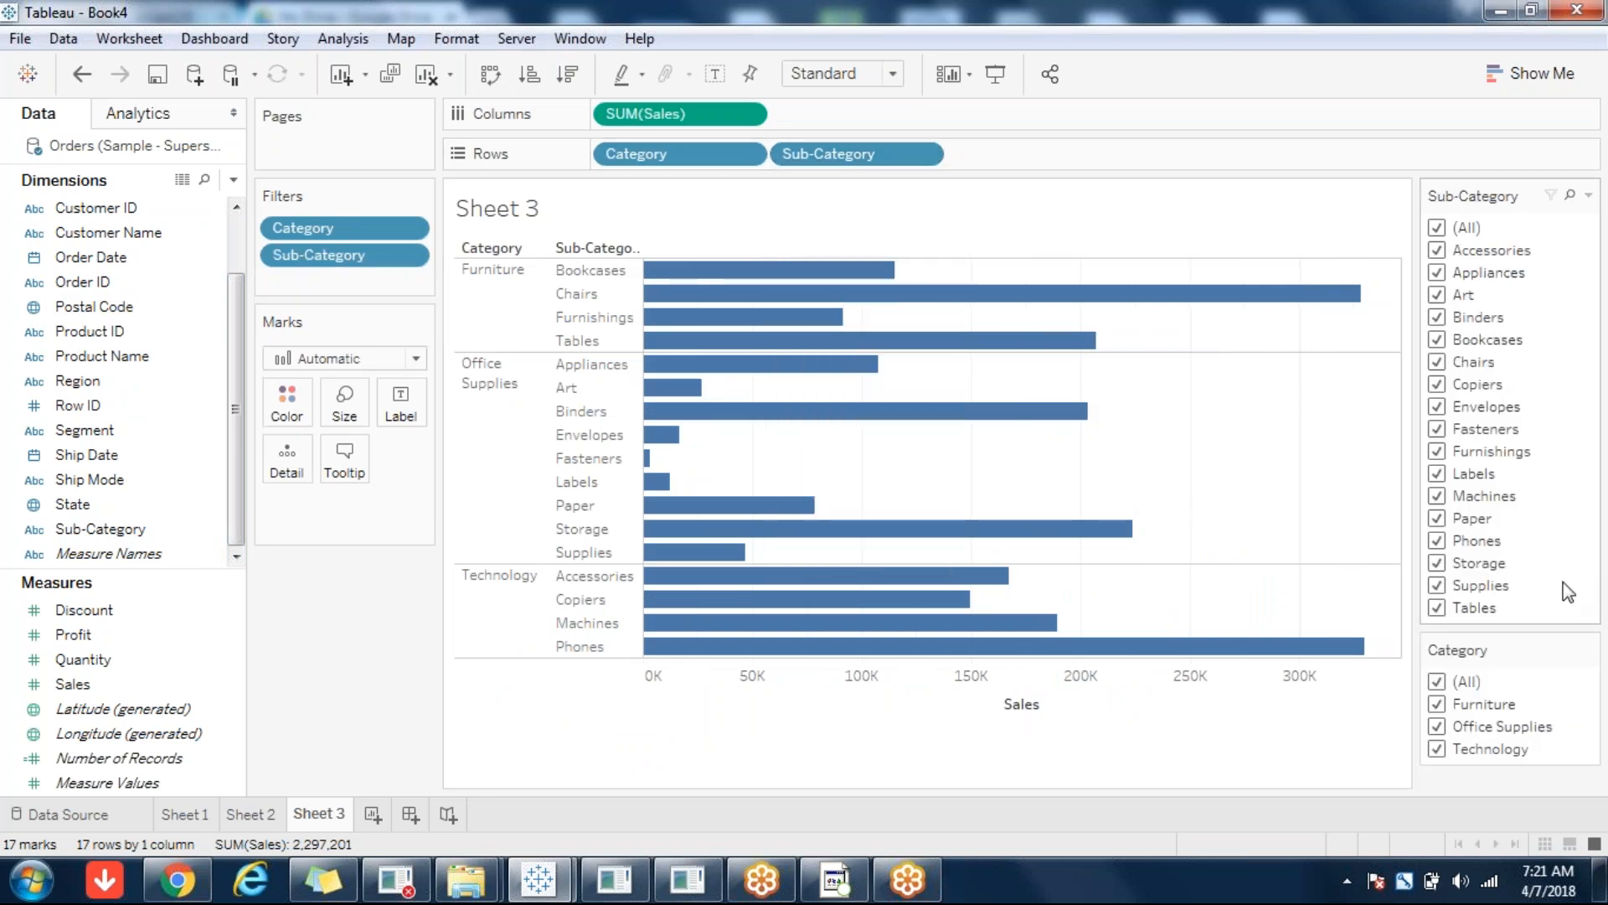
drag(1512, 641, 1503, 197)
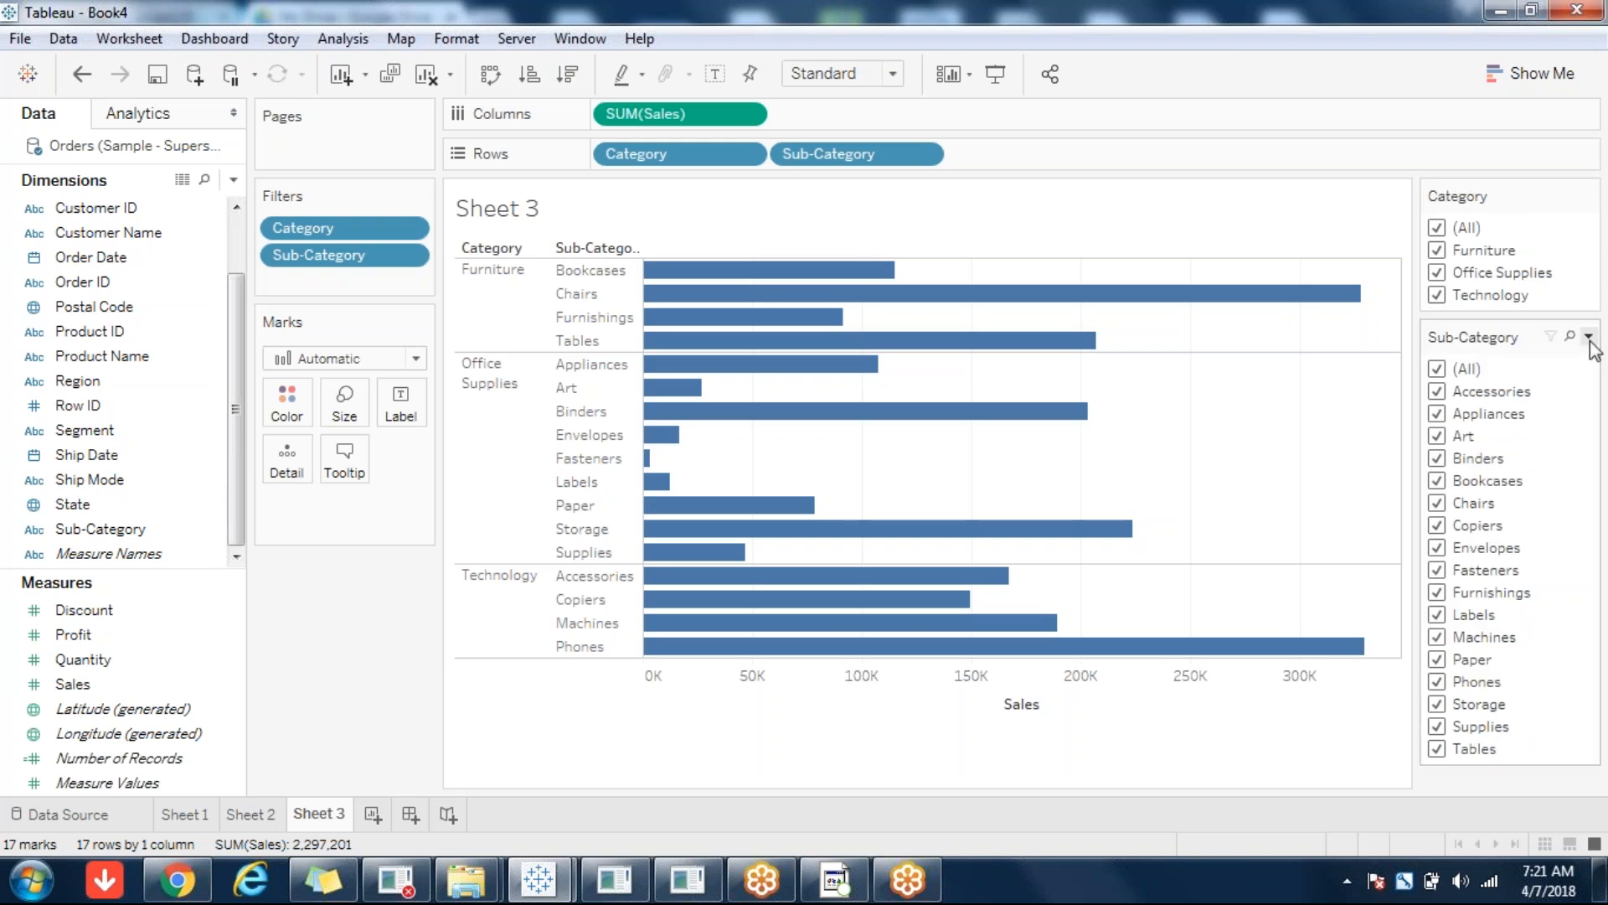
- Set the Sub-Category filter on Sheet 3 to list only relevant values
click(1589, 336)
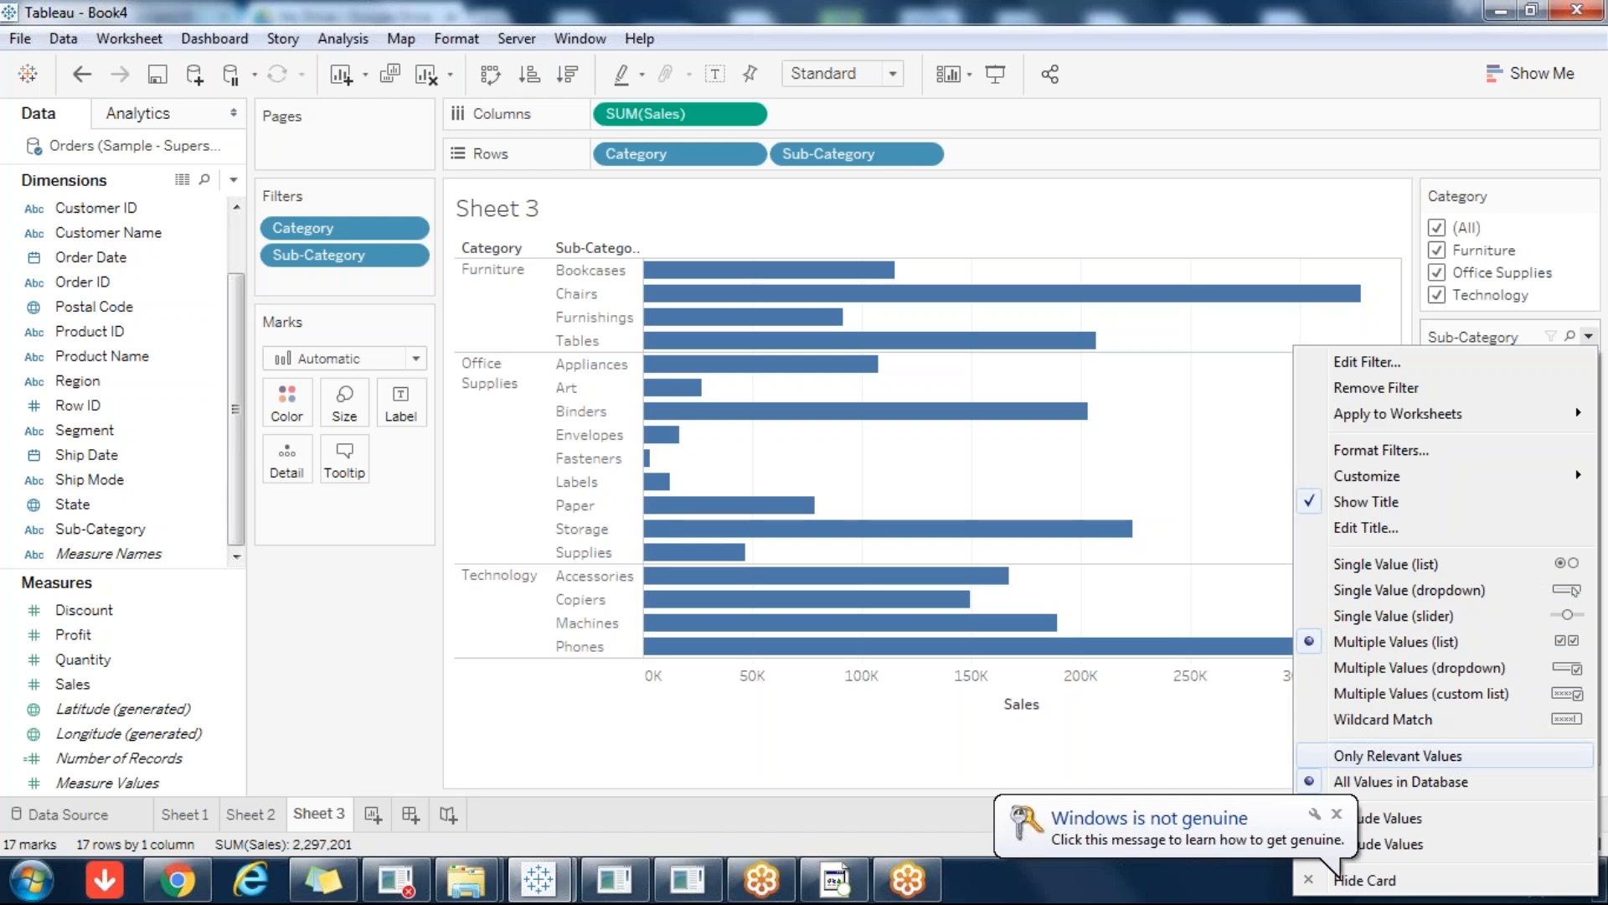
click(1338, 814)
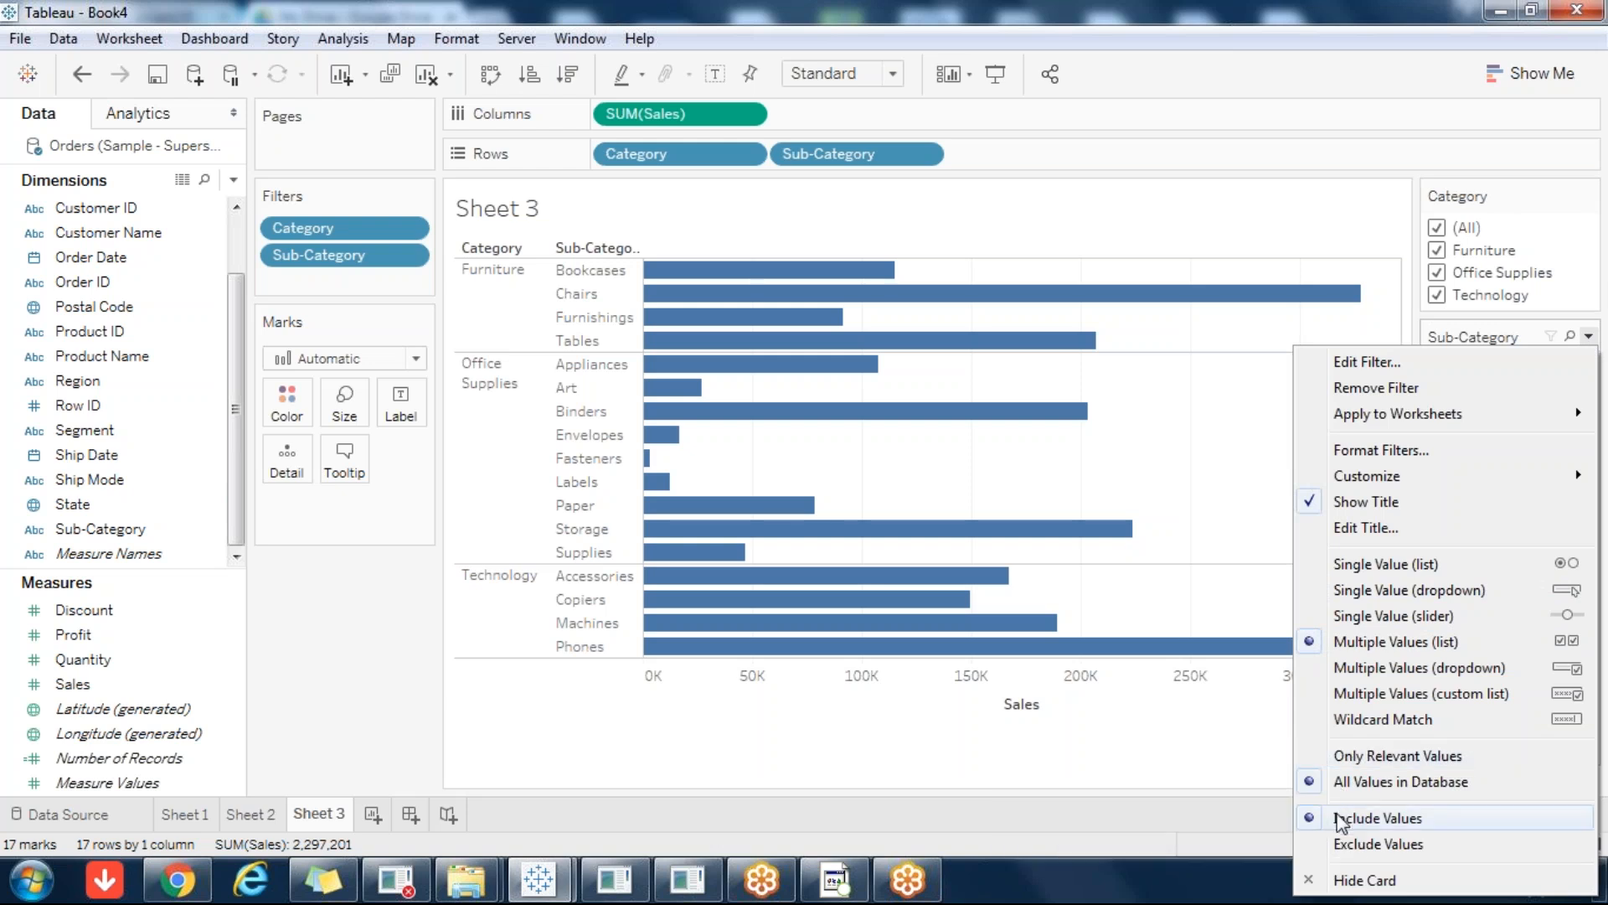
click(1410, 756)
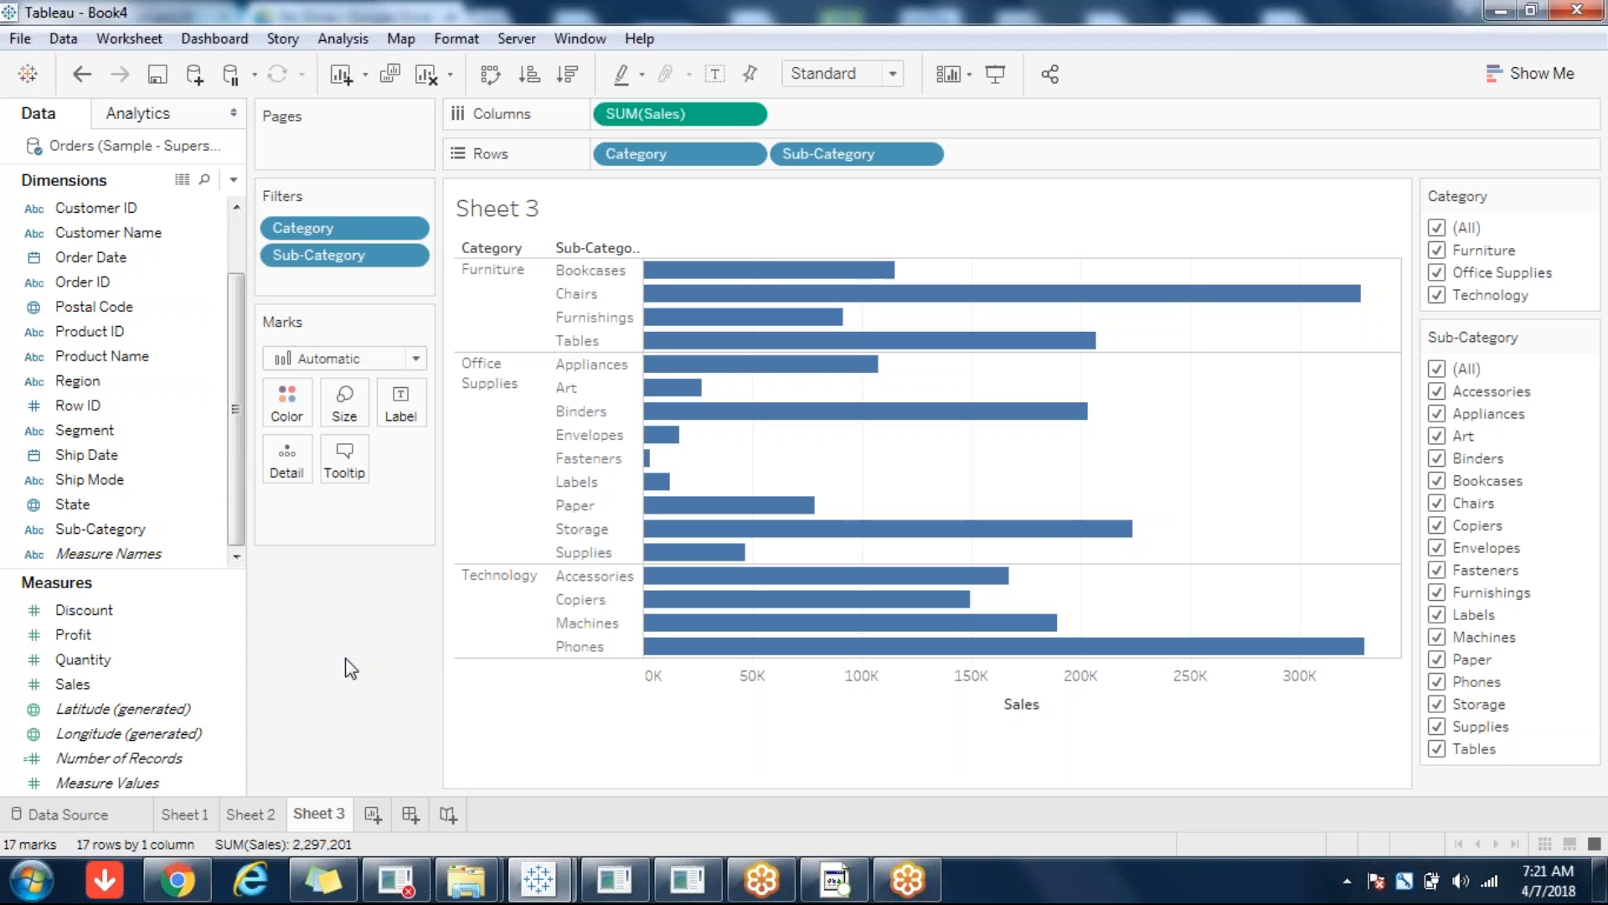
- Clear the whole Category filter and include Furniture, Office Supplies and Technology again one by one
click(1437, 228)
click(1439, 252)
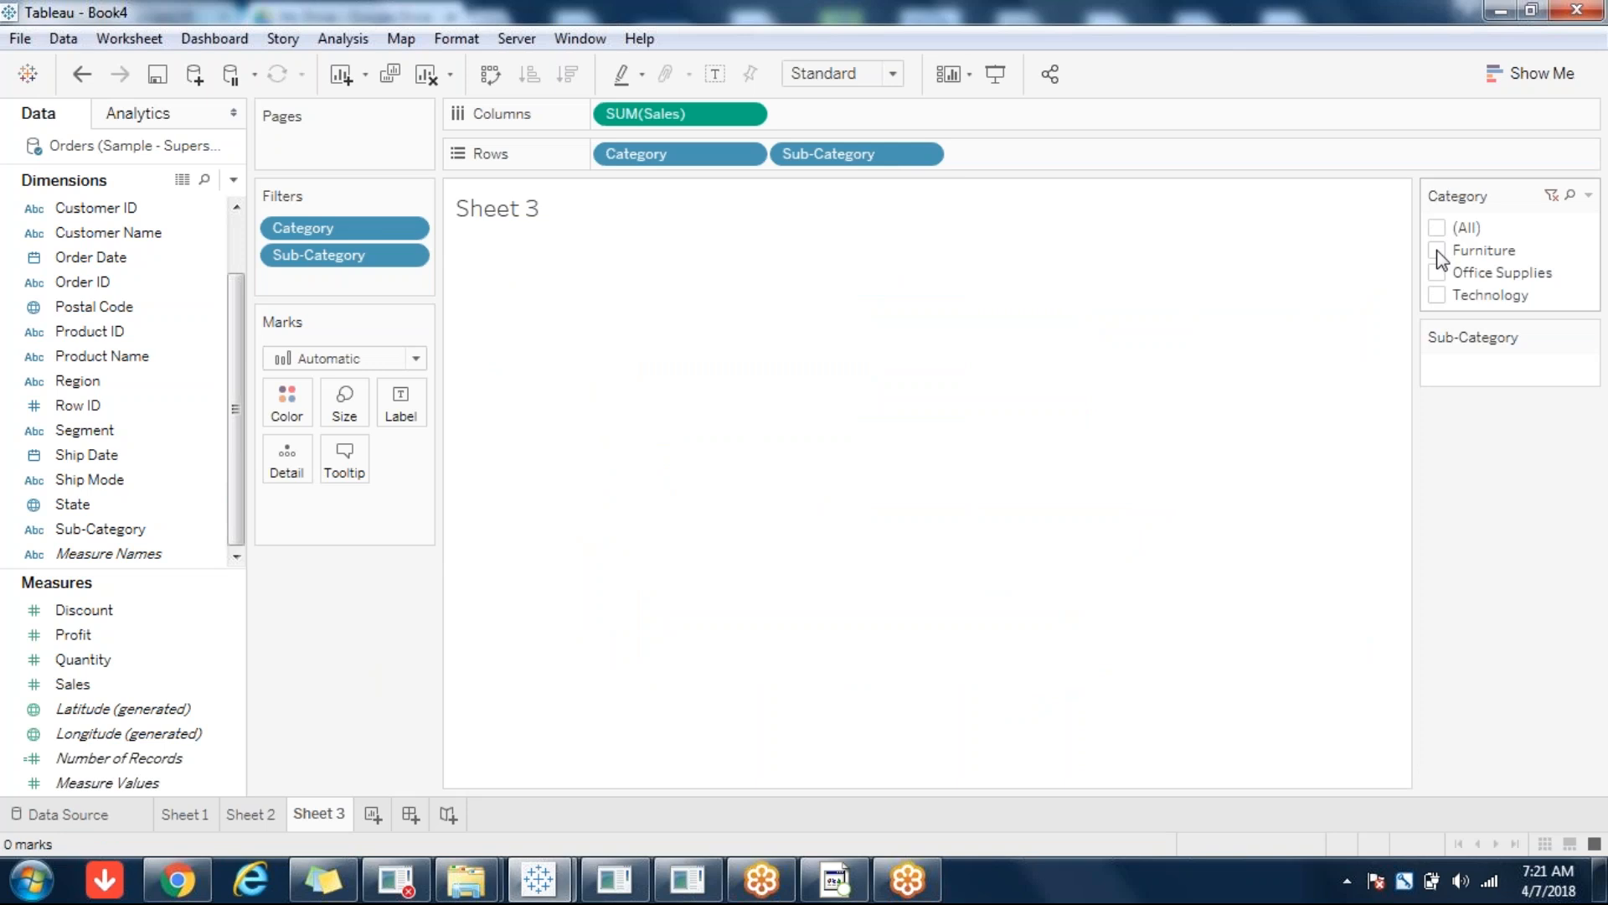
click(1438, 275)
click(1438, 296)
- Exclude Technology, Office Supplies and Furniture from the Category filter one by one and include them again, going through the cycle twice
click(1437, 296)
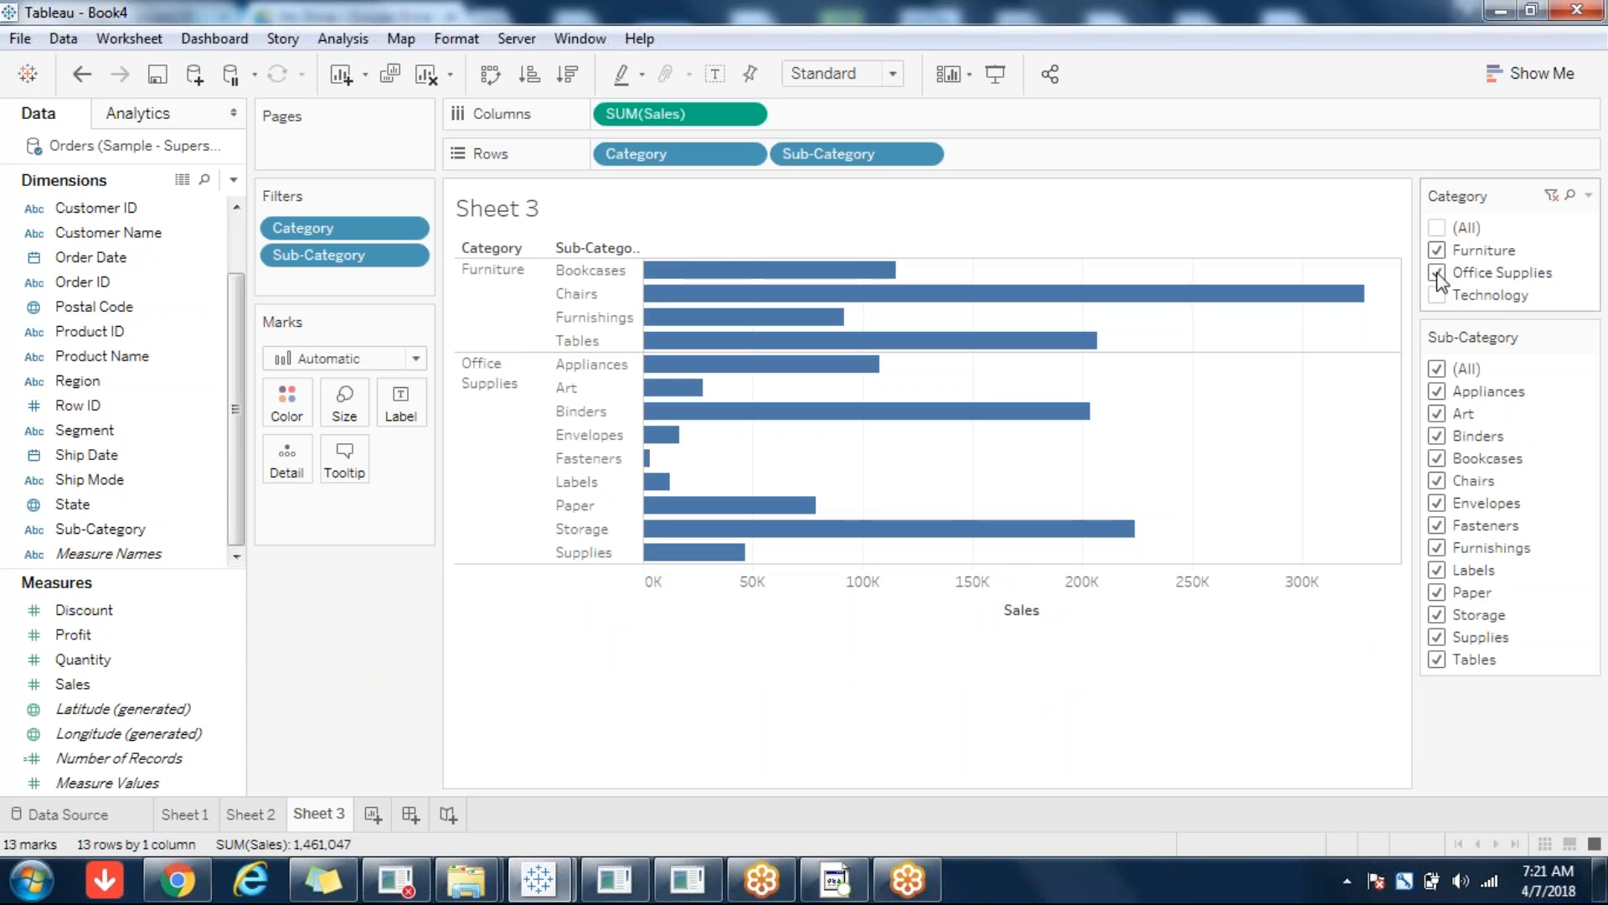
click(1438, 273)
click(1438, 251)
click(1438, 251)
click(1438, 273)
click(1438, 296)
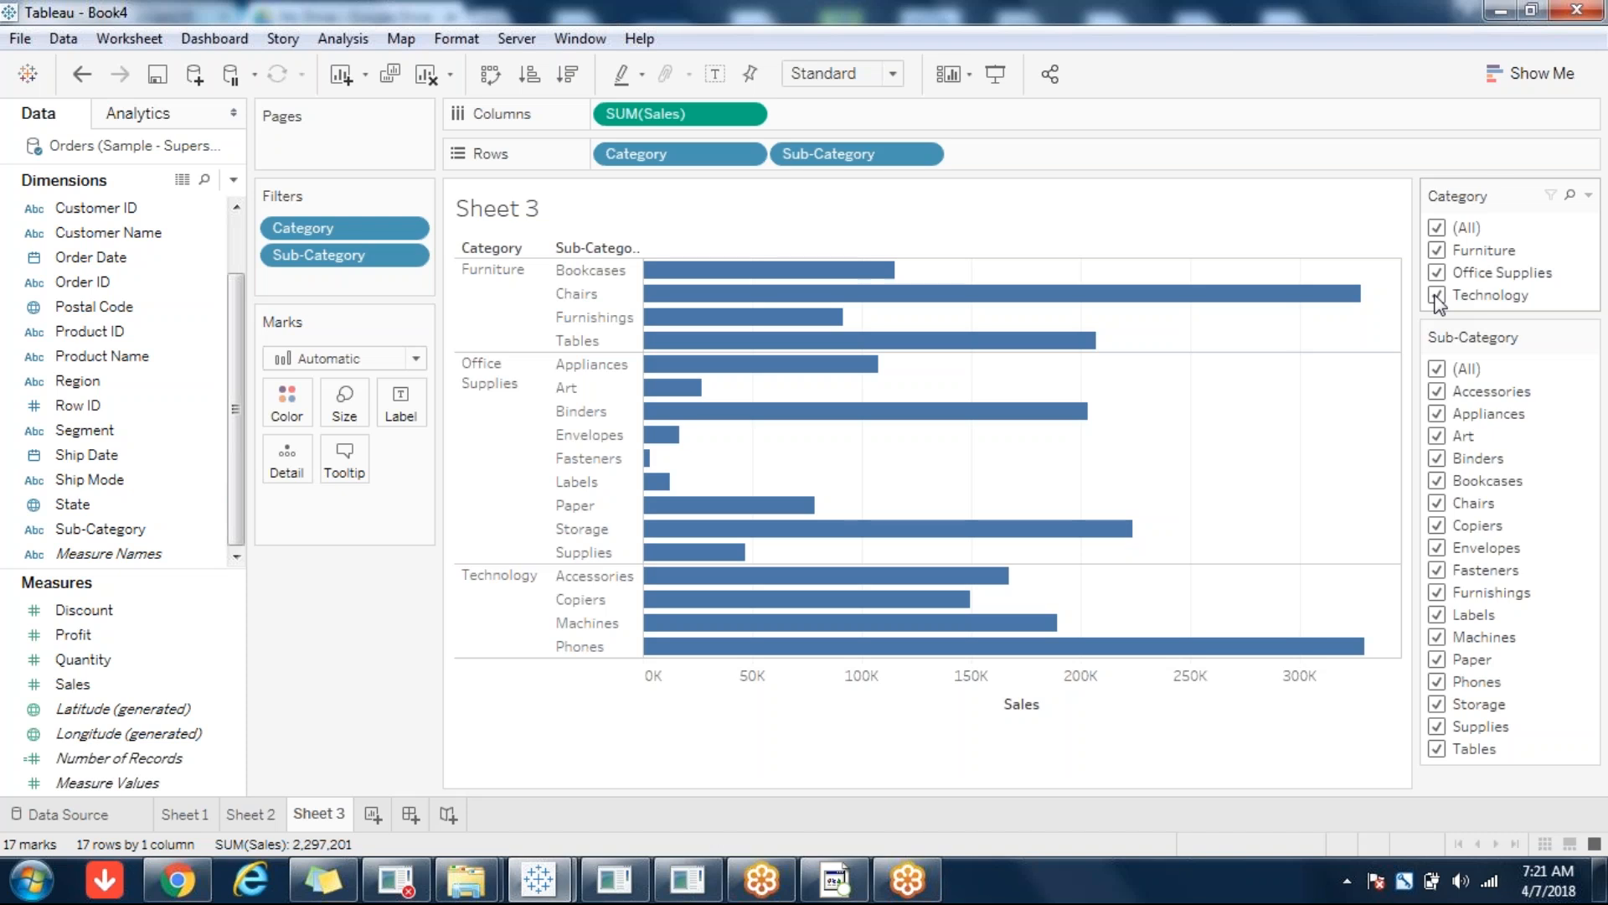
click(1437, 295)
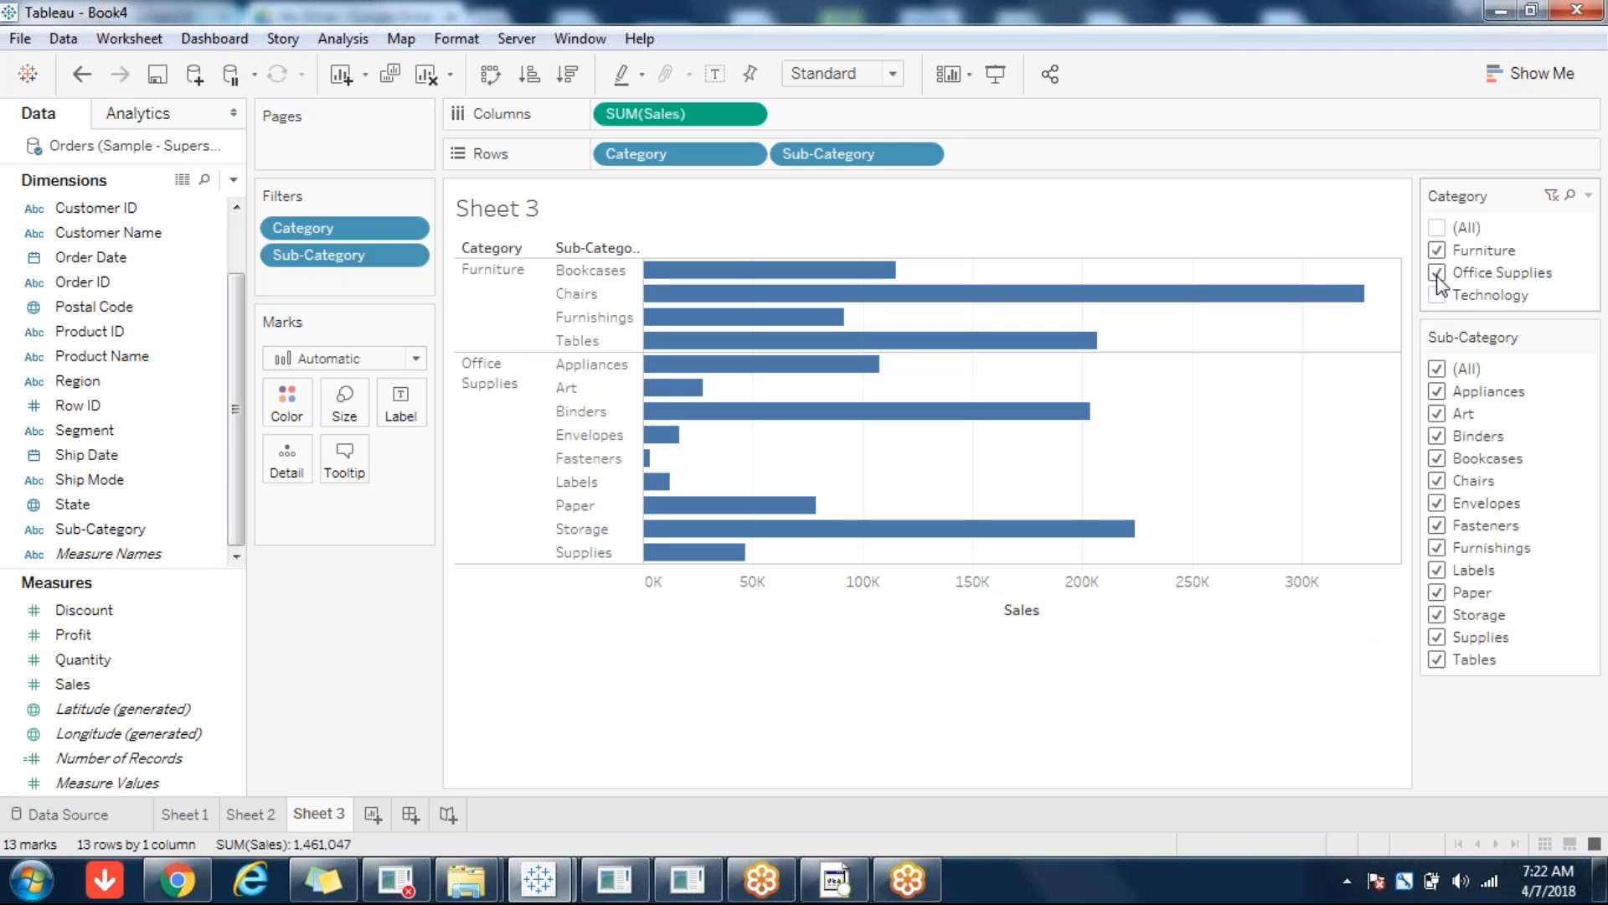
click(1438, 275)
click(1438, 250)
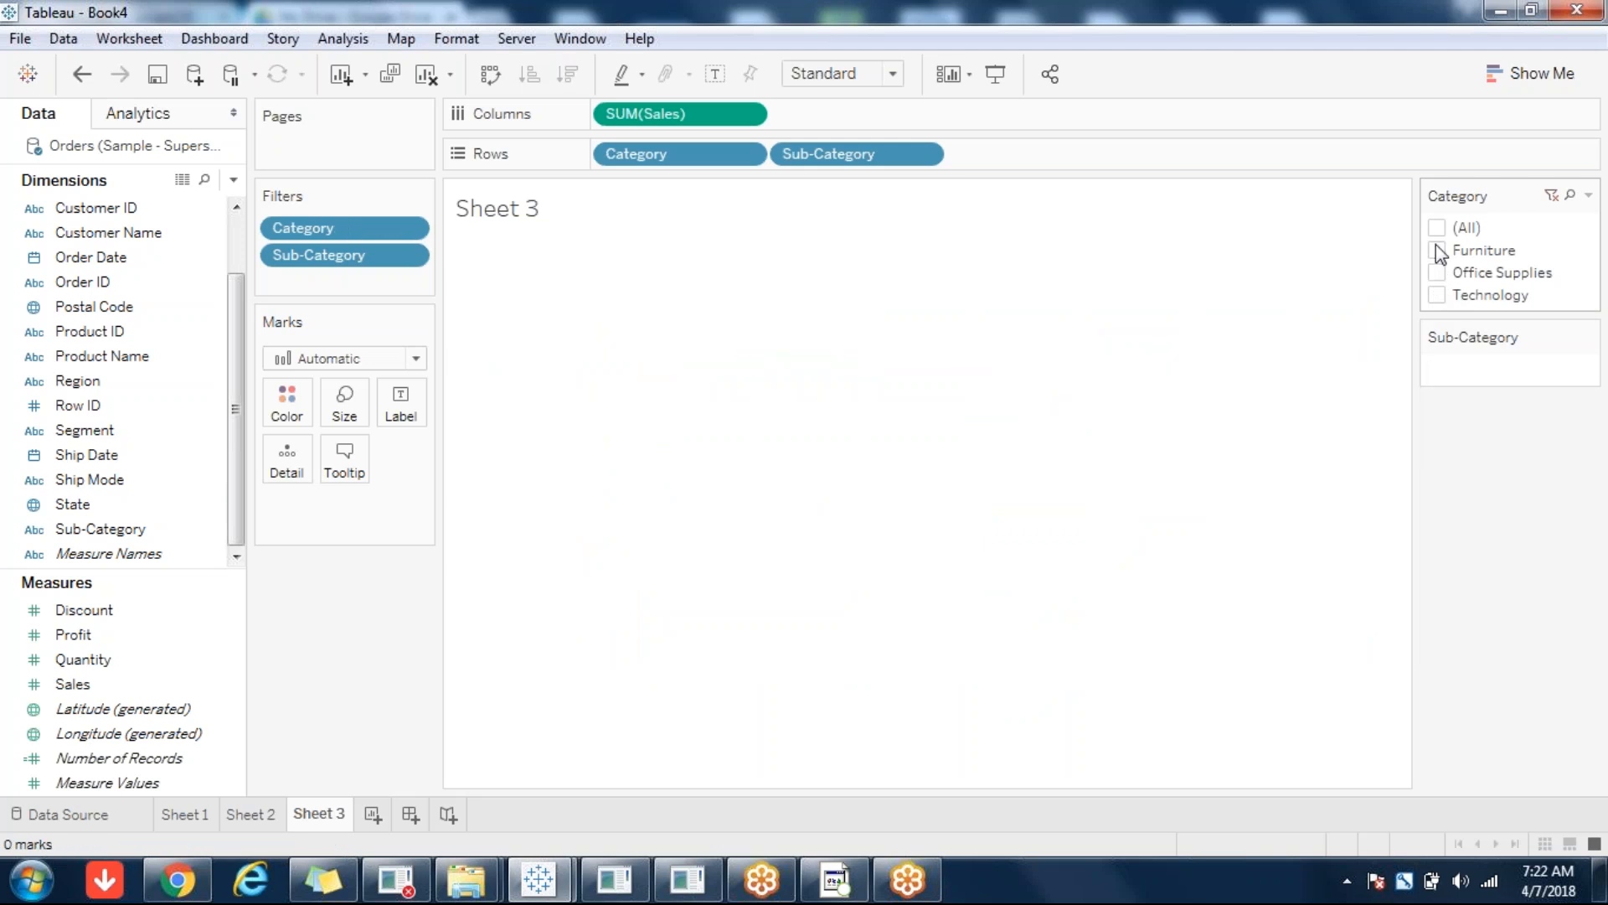
click(1436, 249)
click(1437, 272)
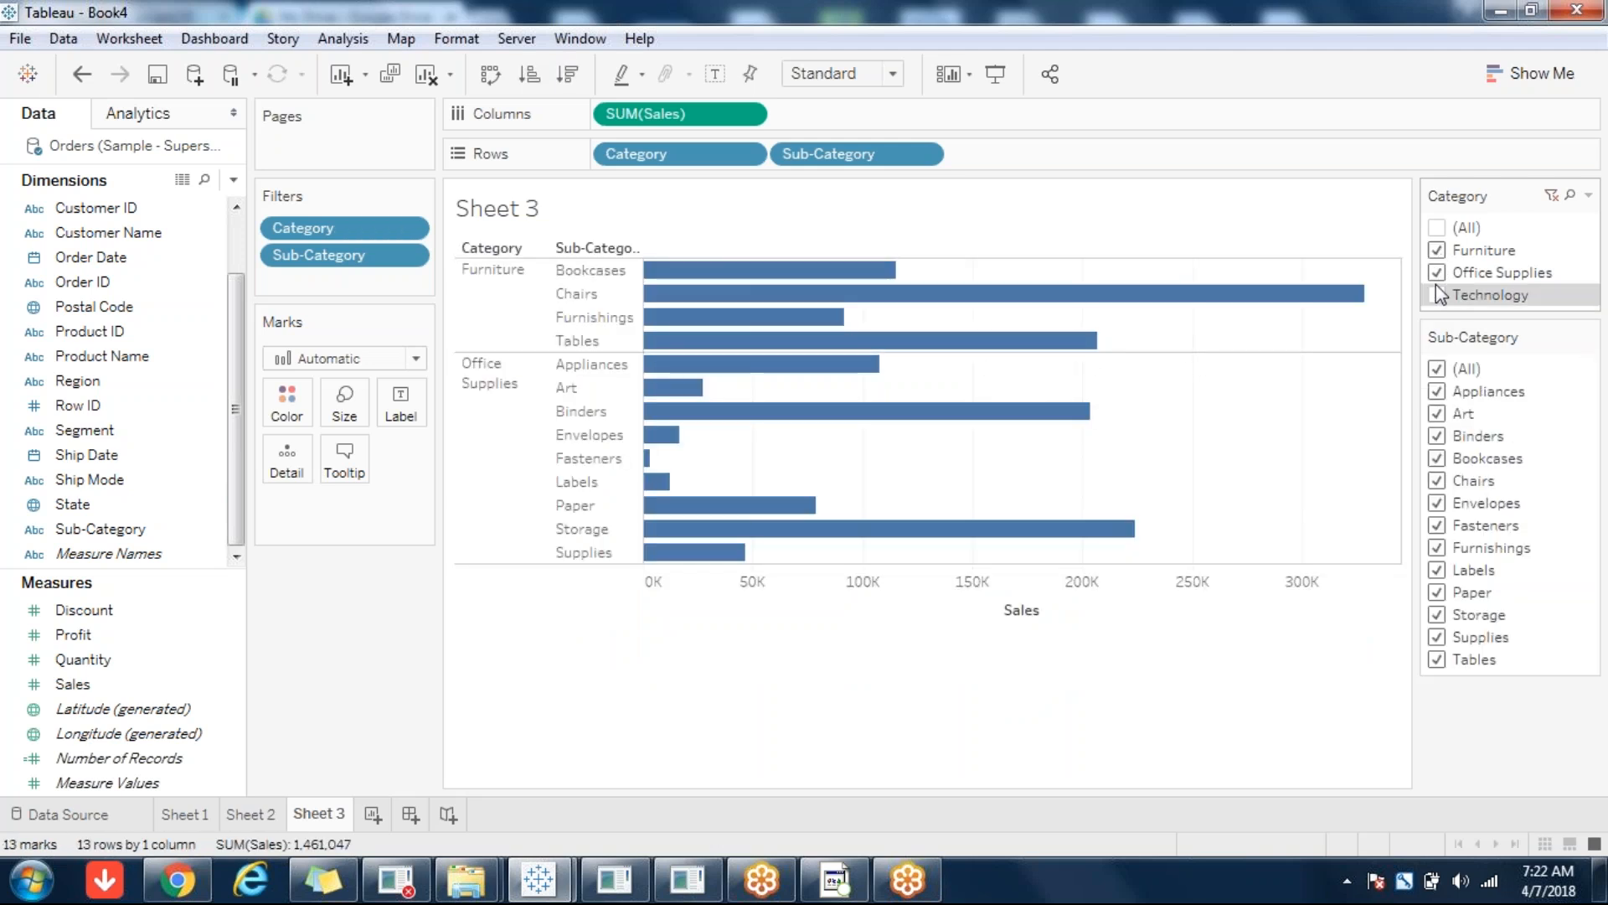
click(1437, 296)
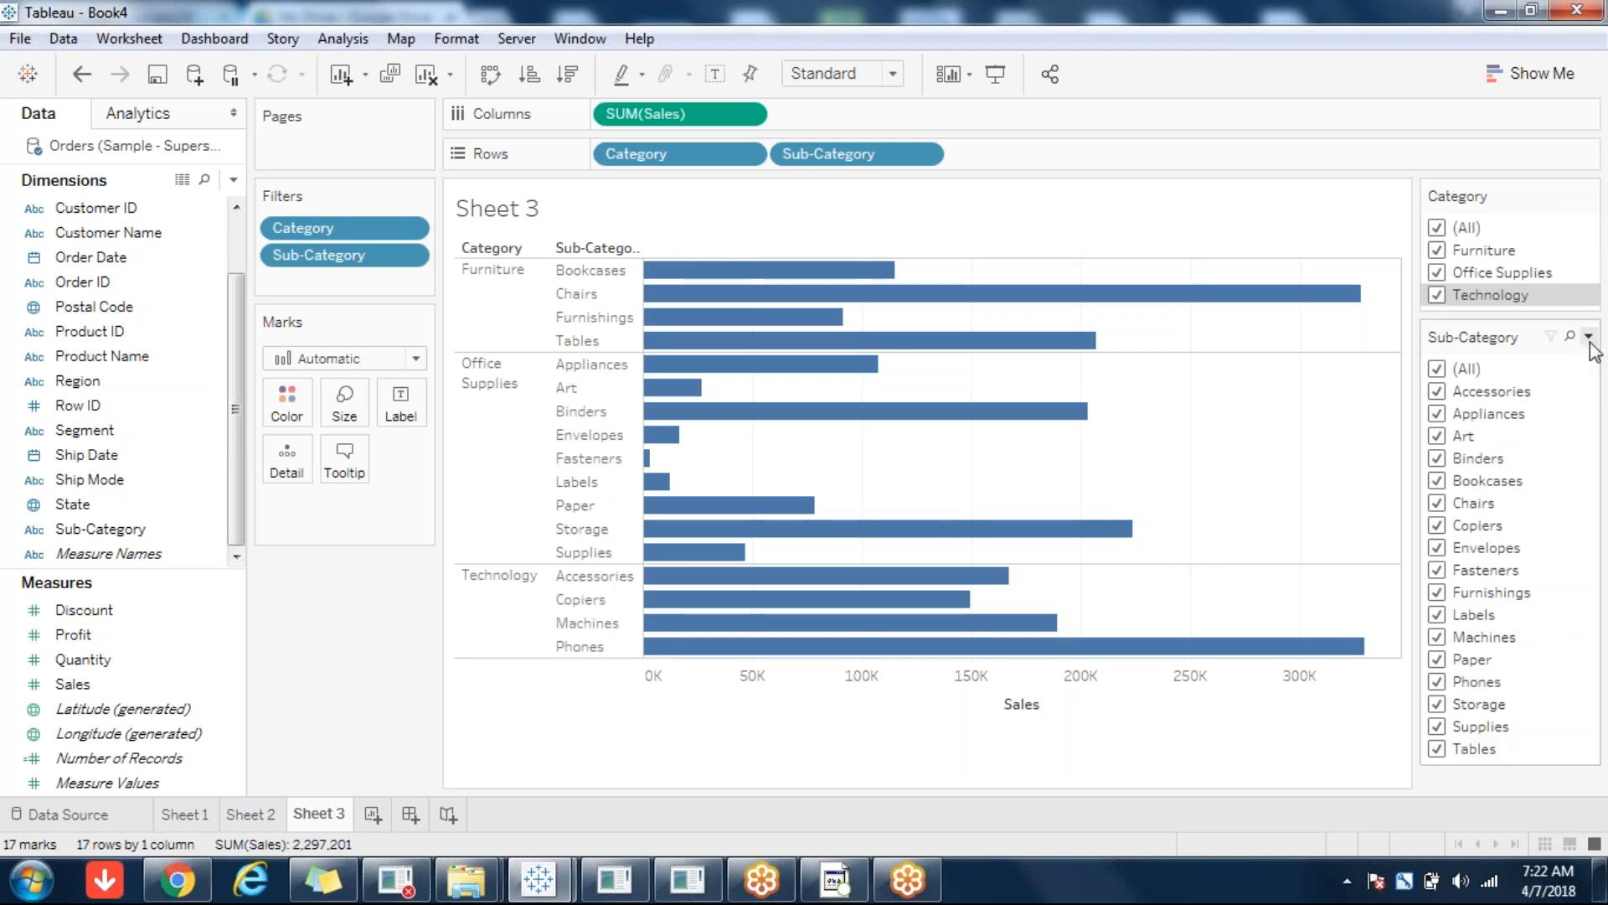
- Compare the value-listing options of the Sub-Category and Category filters without changing them
click(1589, 338)
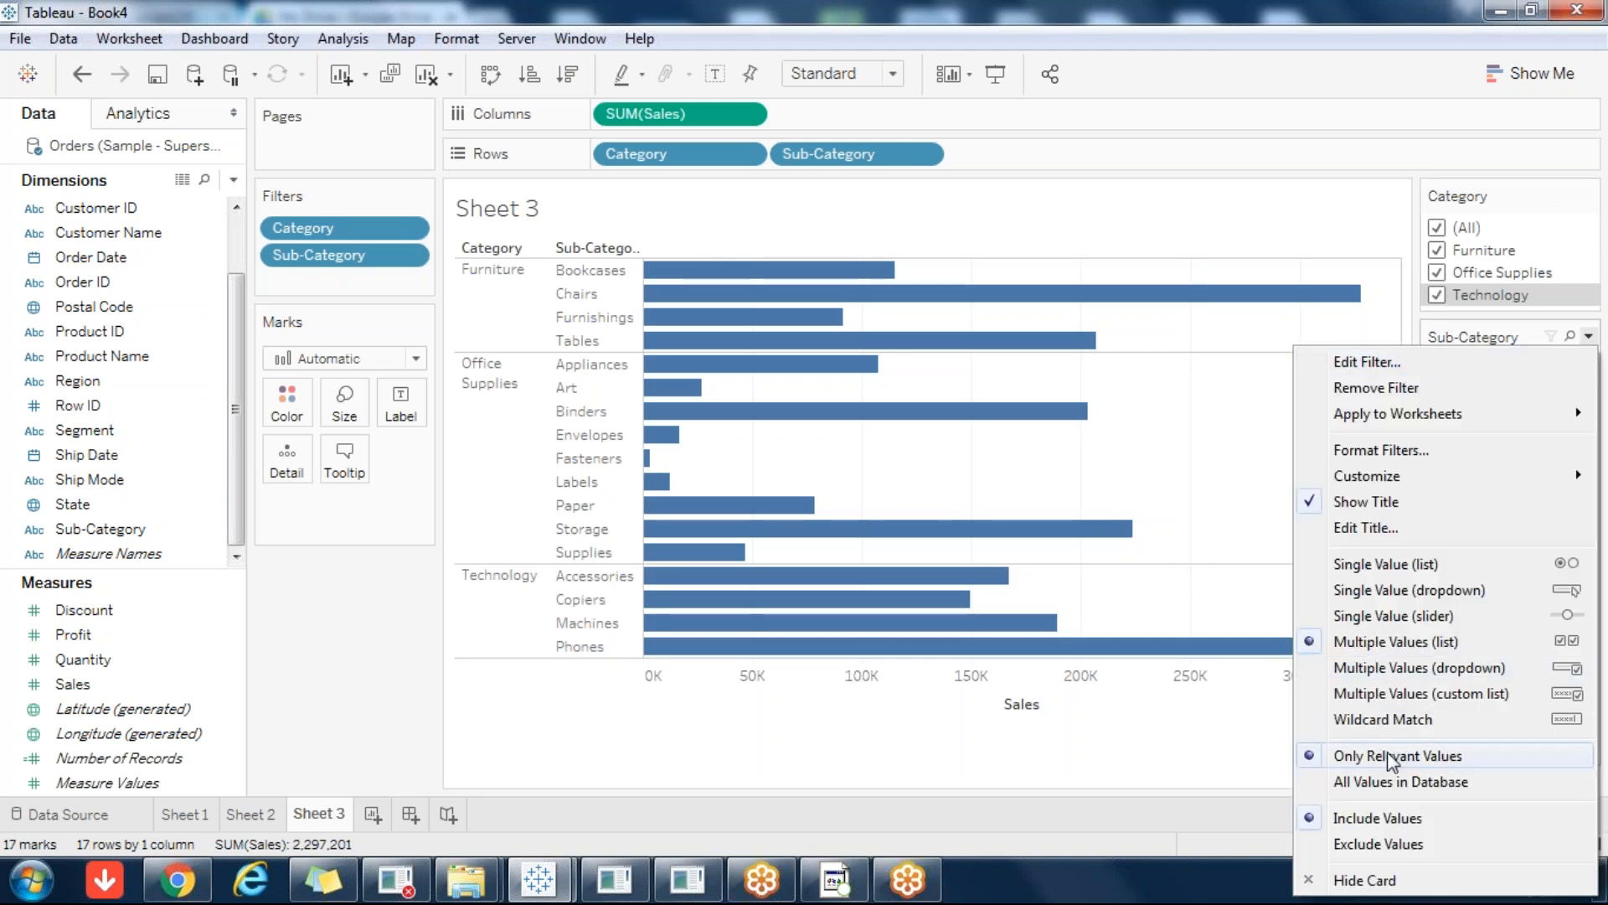
click(1157, 751)
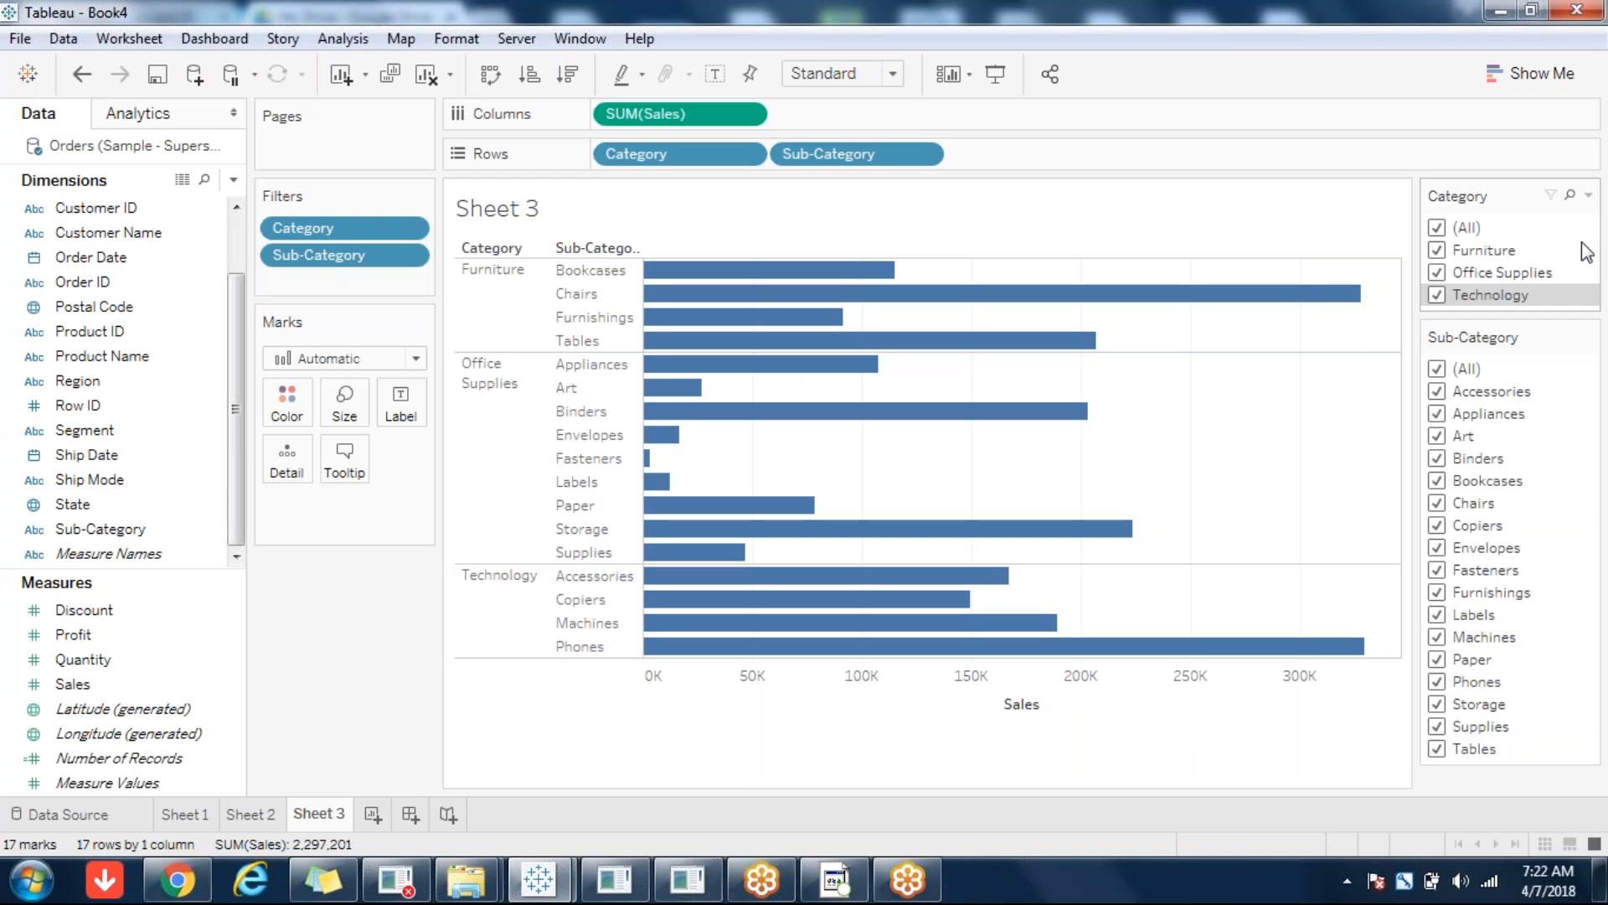
click(1589, 196)
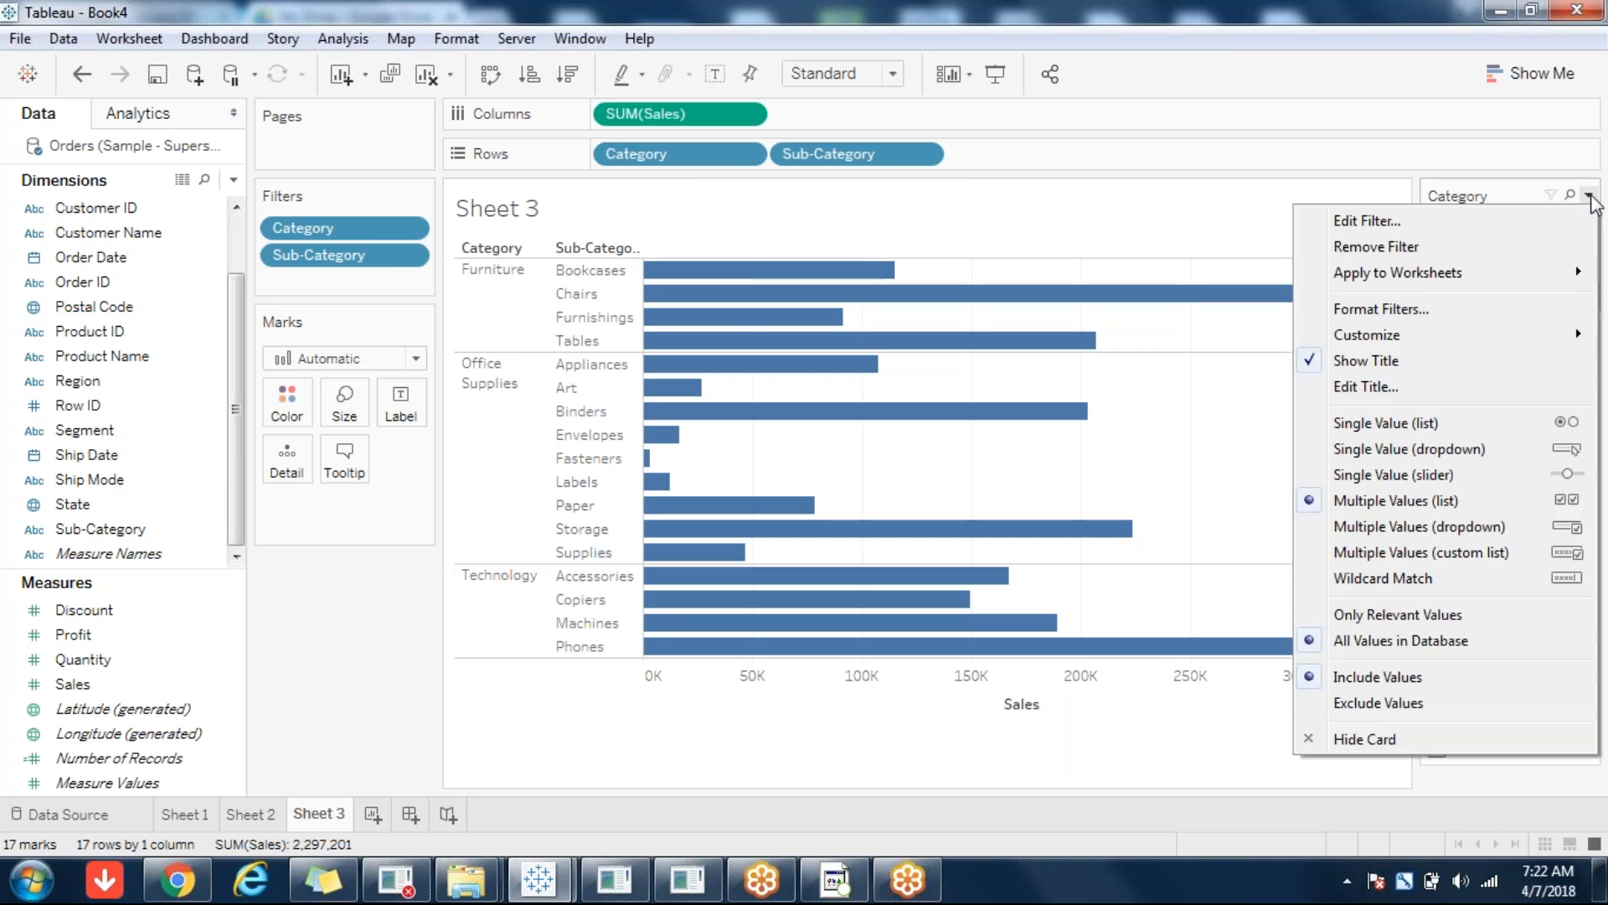
click(1372, 178)
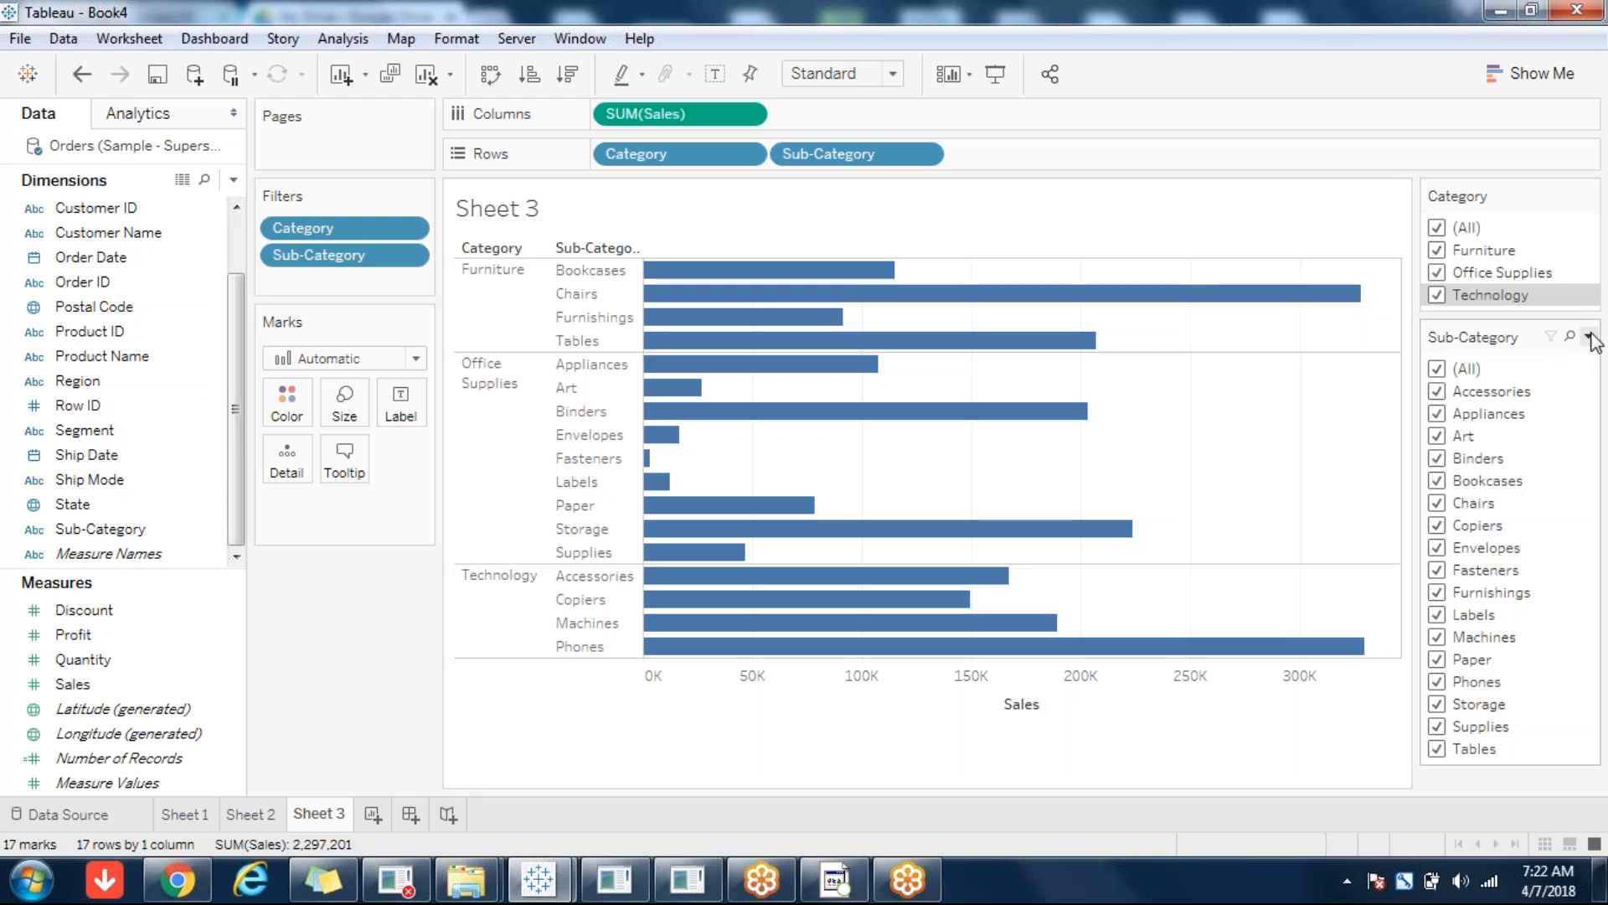
click(1588, 336)
click(1076, 768)
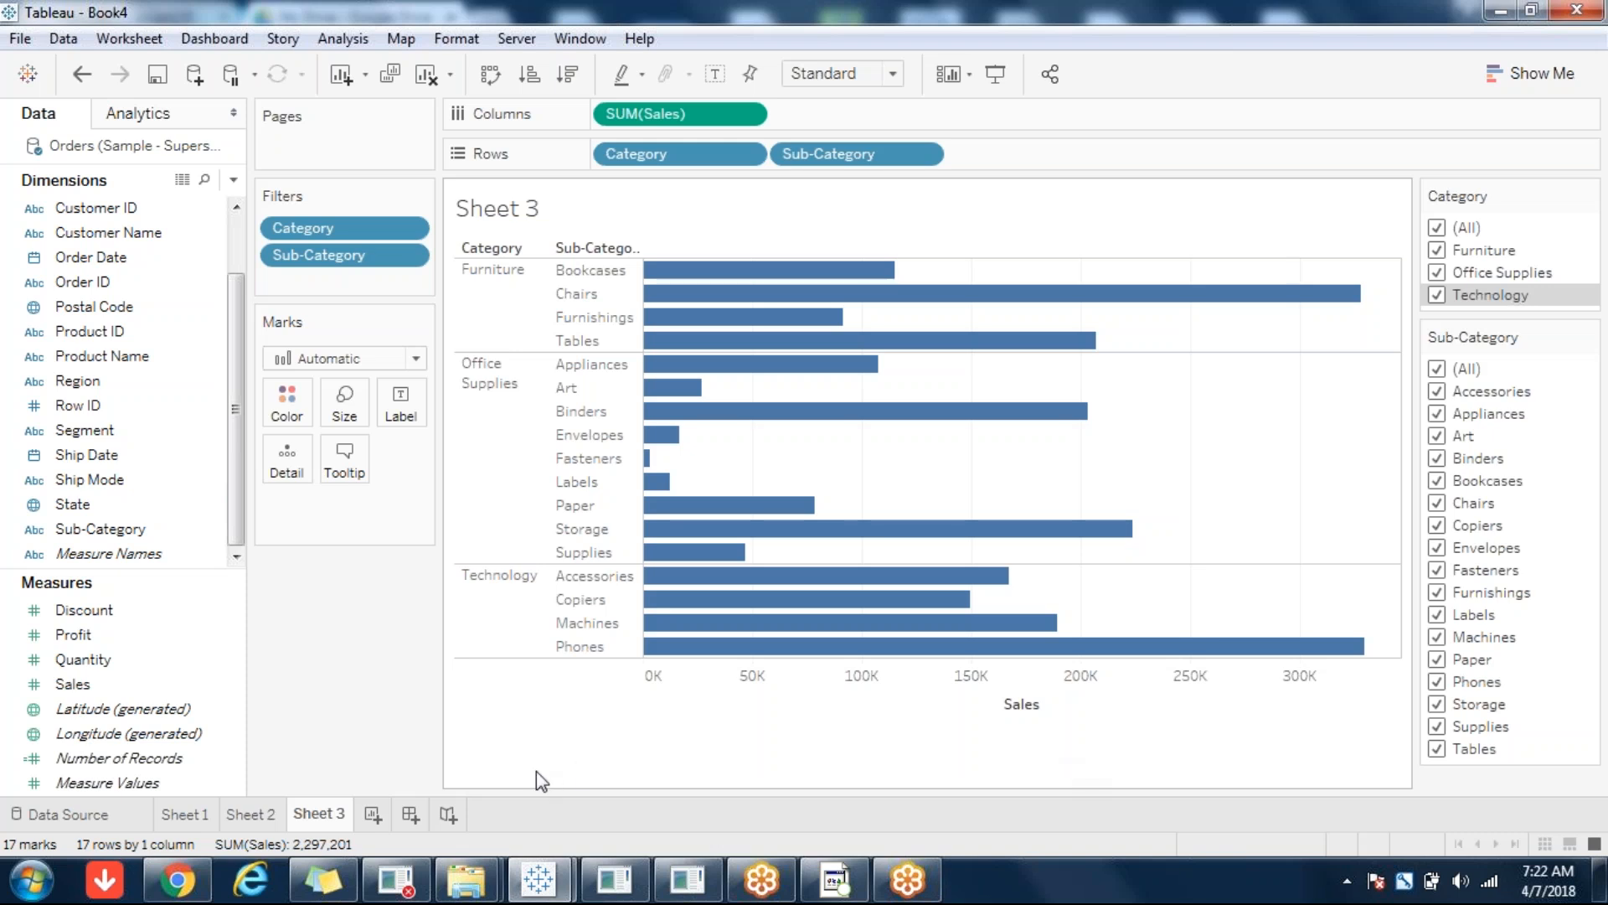
- Review the filter setups on Sheet 2 and Sheet 1, and return to Sheet 3
click(243, 813)
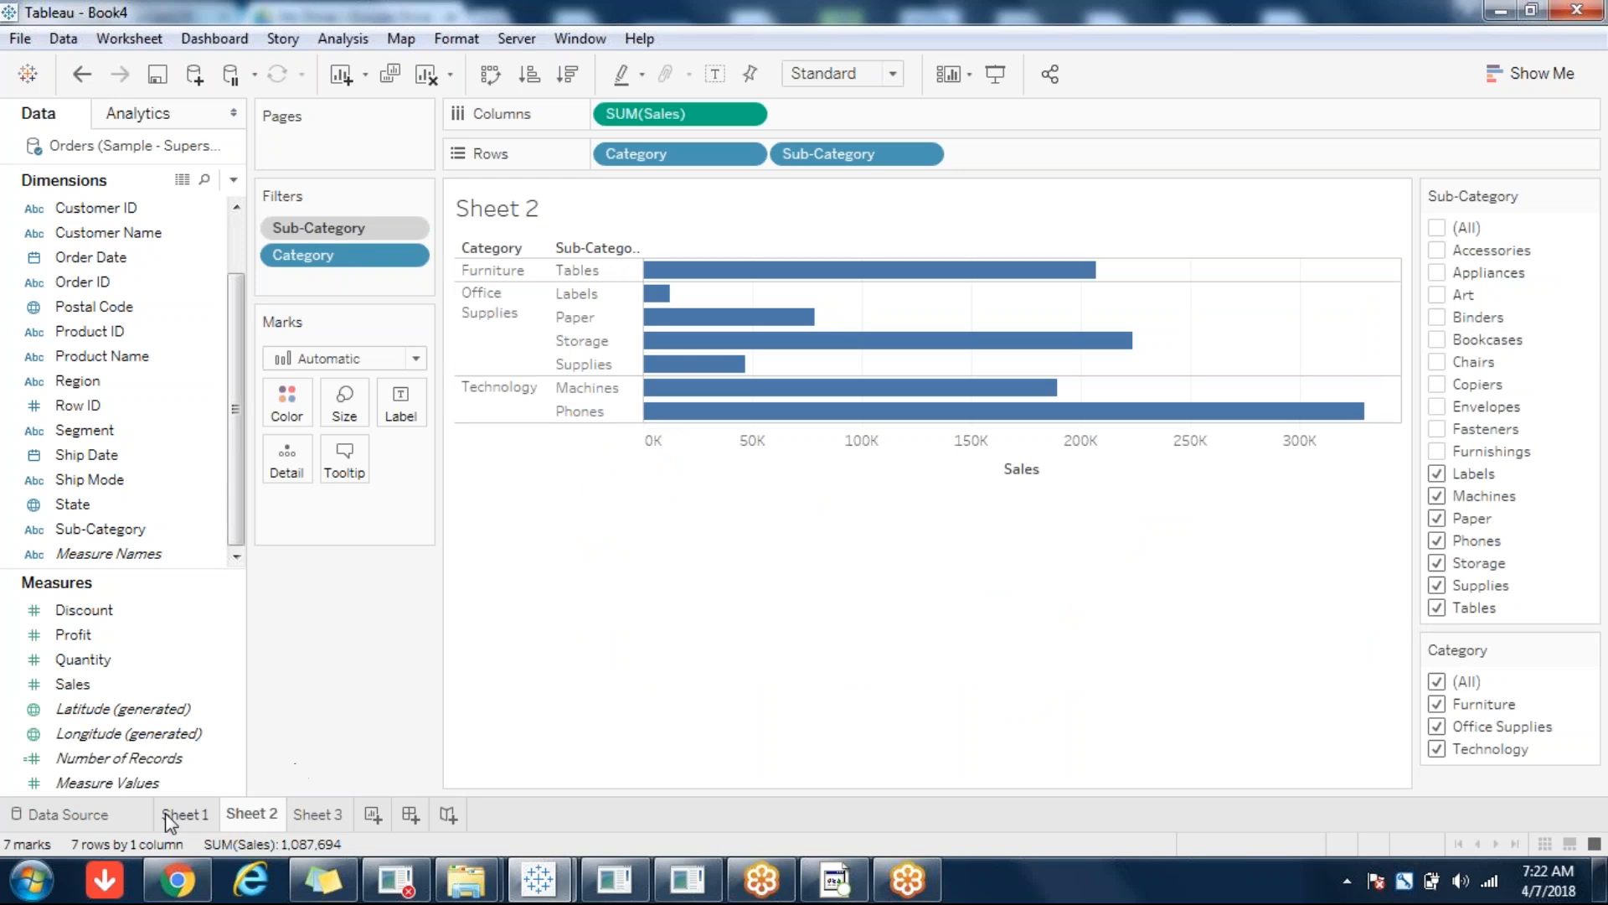
click(190, 815)
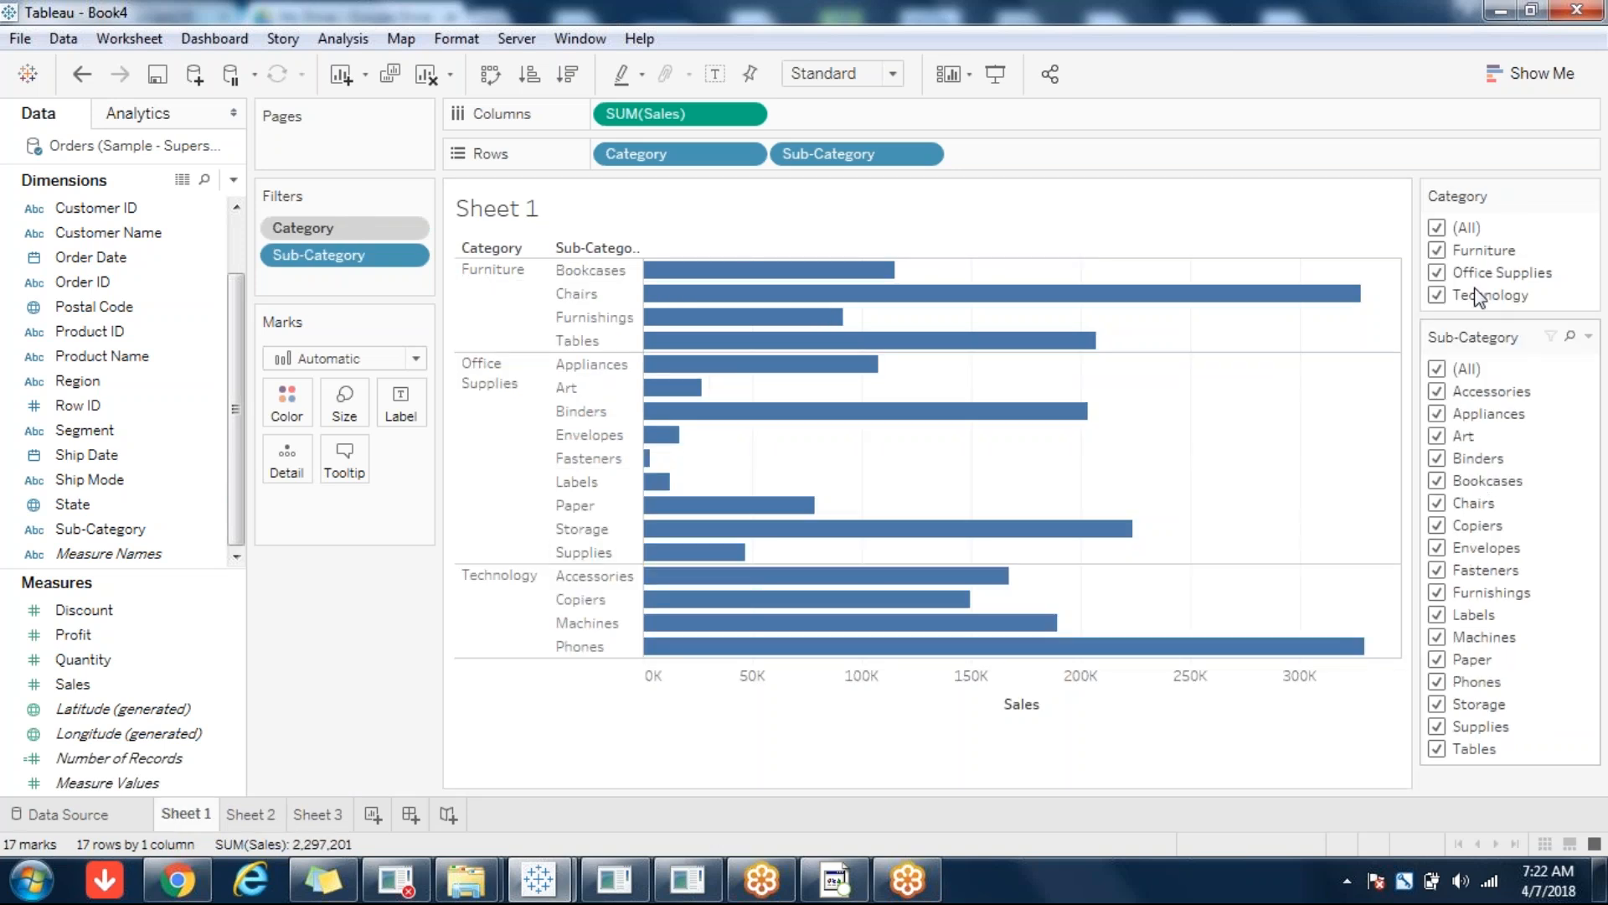
click(310, 826)
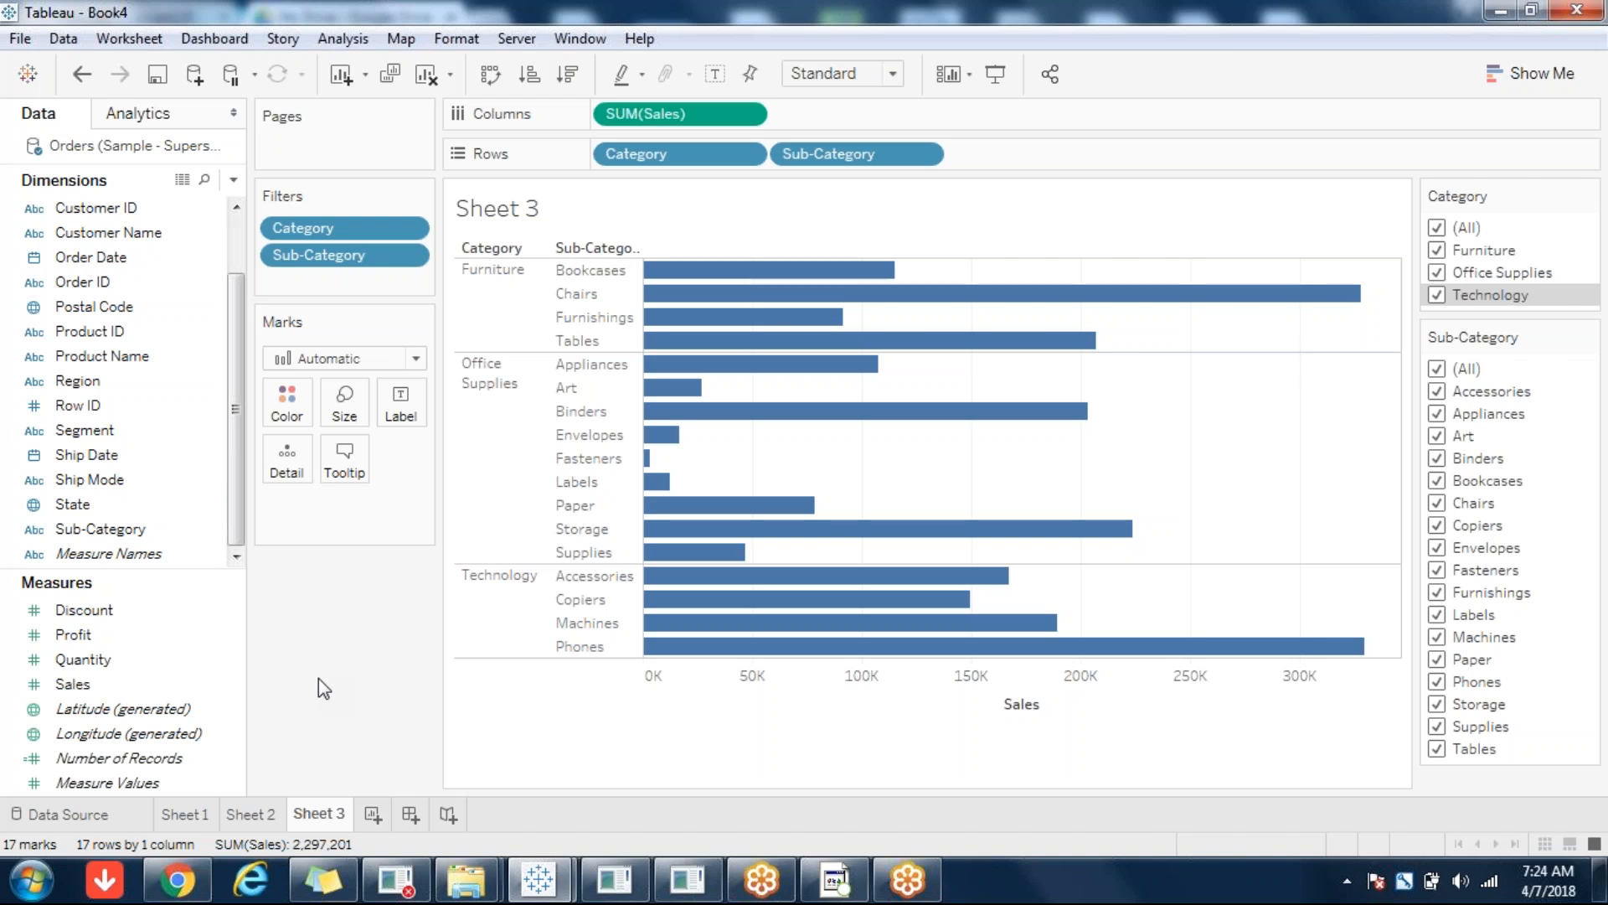
- Clear the Category filter on Sheet 3 and step through Furniture and Office Supplies until only Technology is included
click(1437, 228)
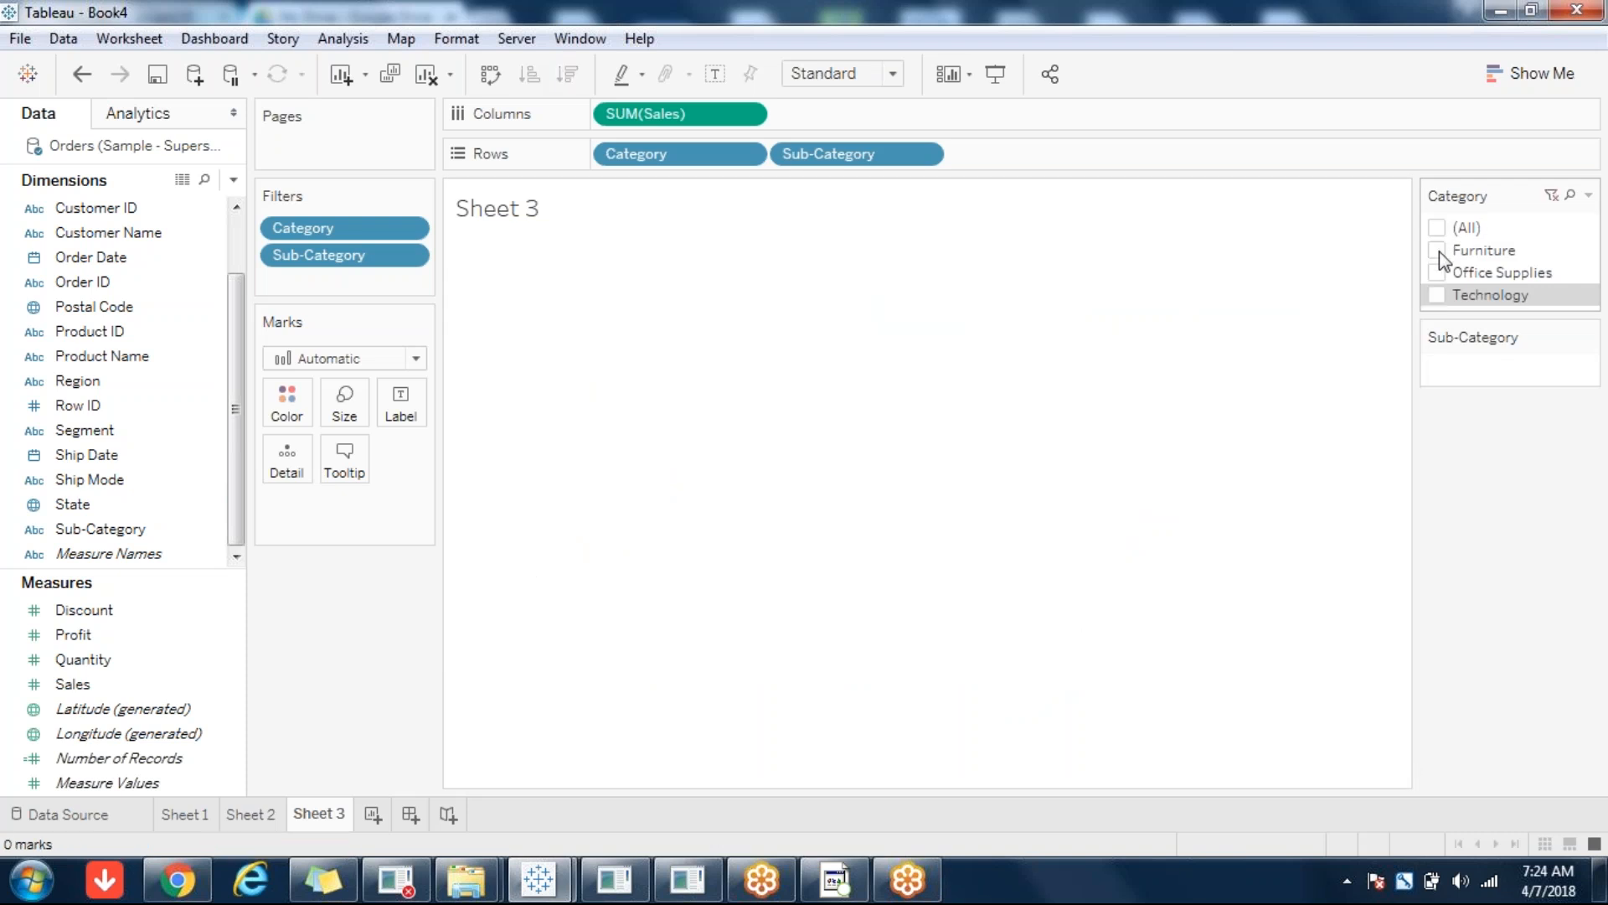
click(1438, 250)
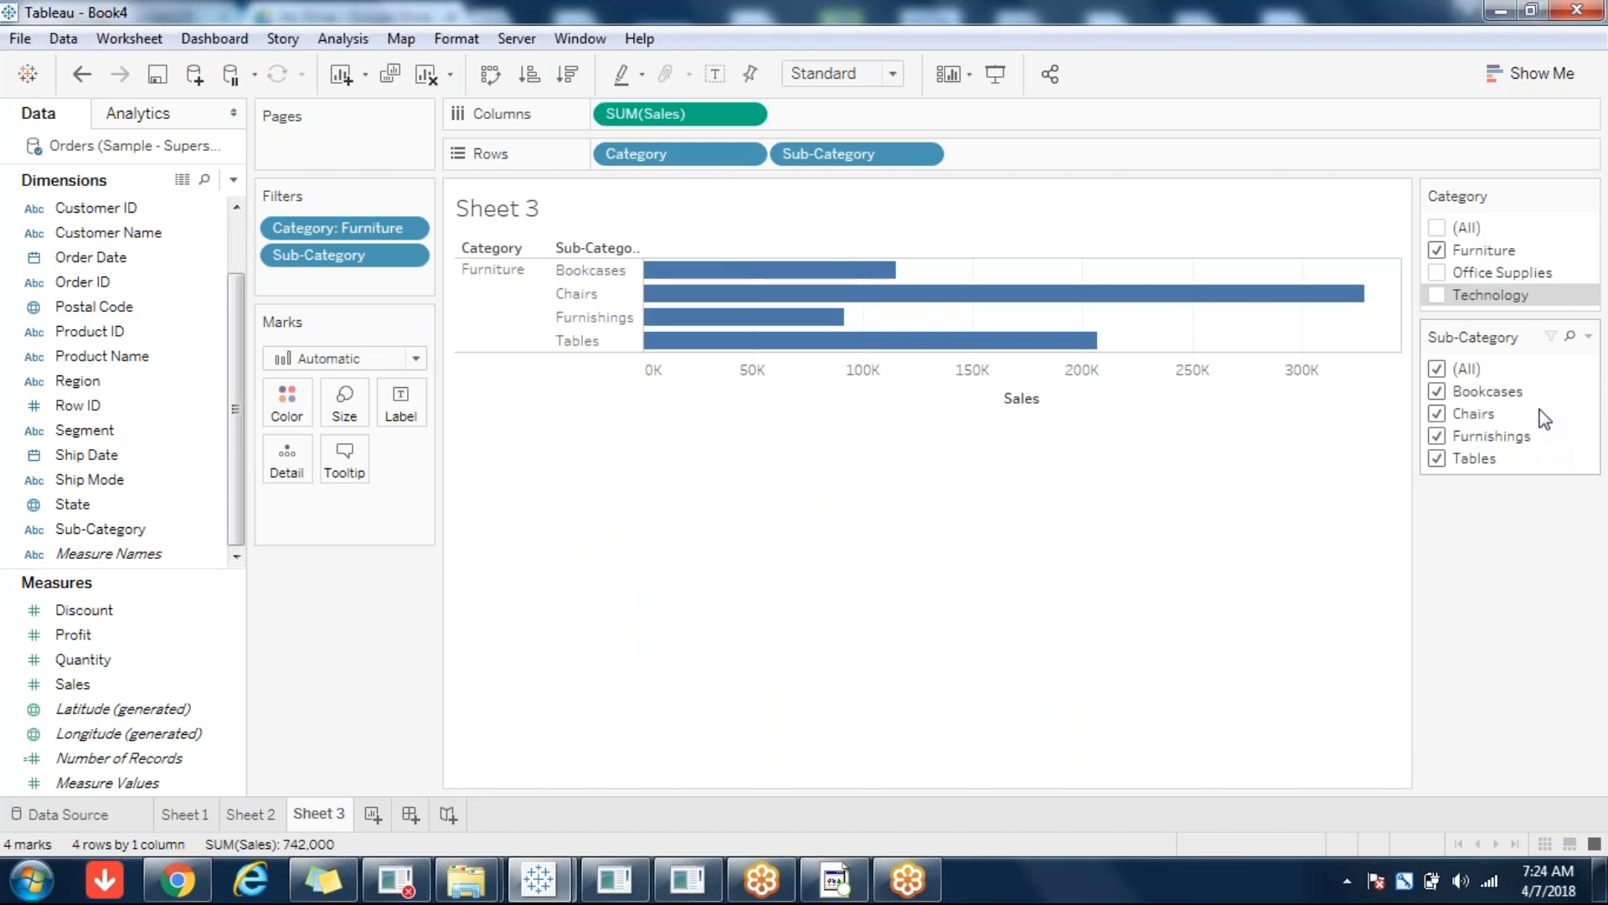
click(1438, 273)
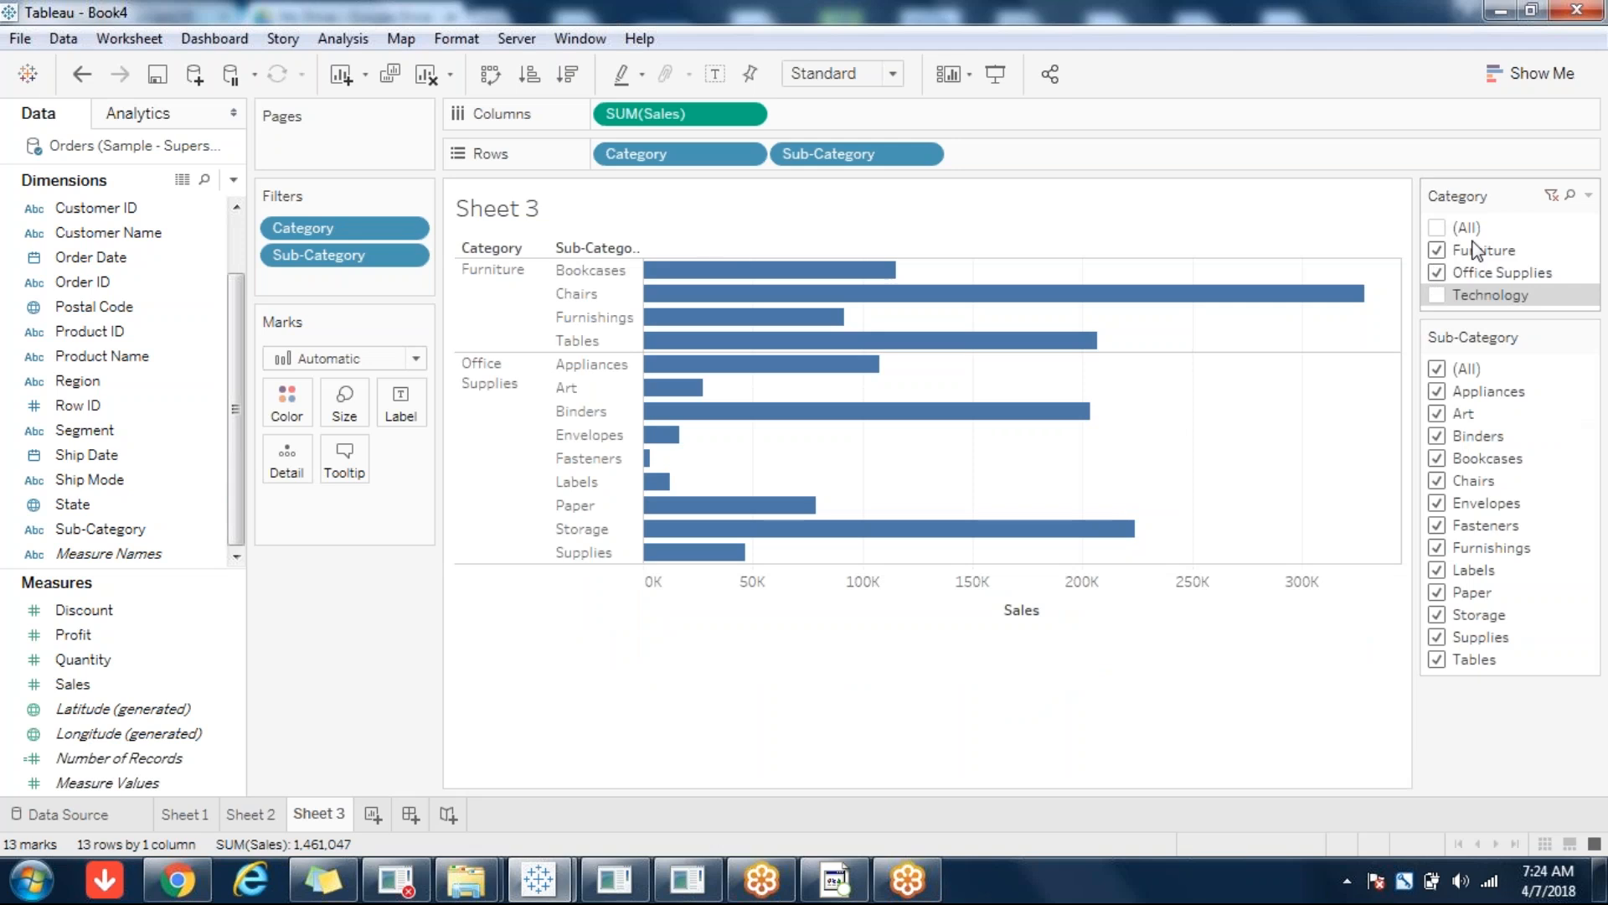
click(1438, 251)
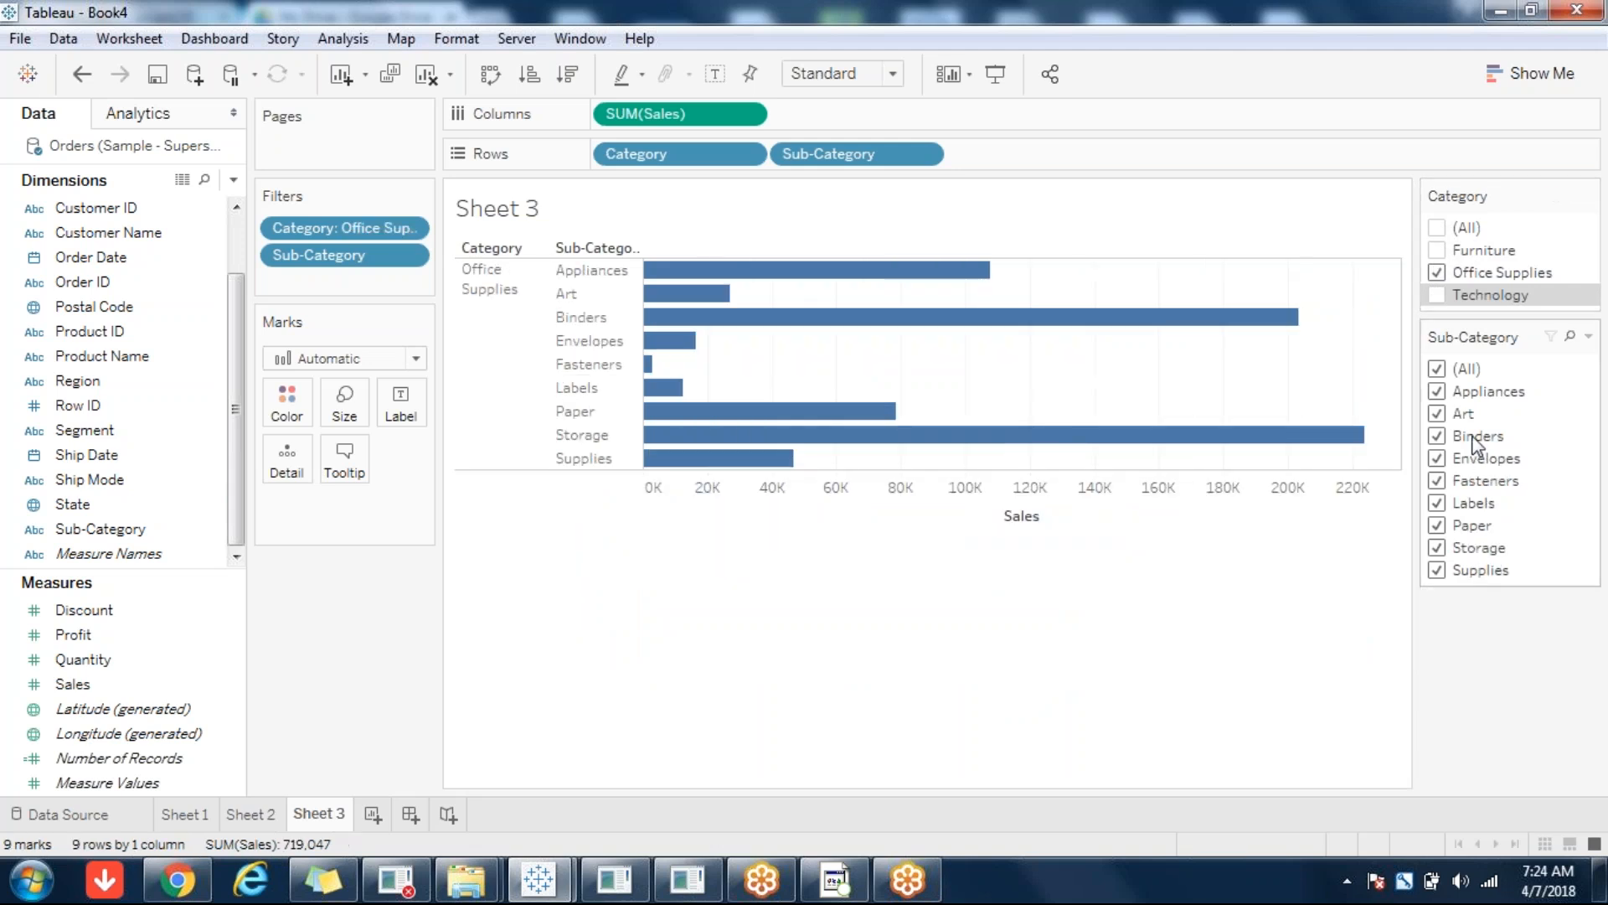
click(1438, 297)
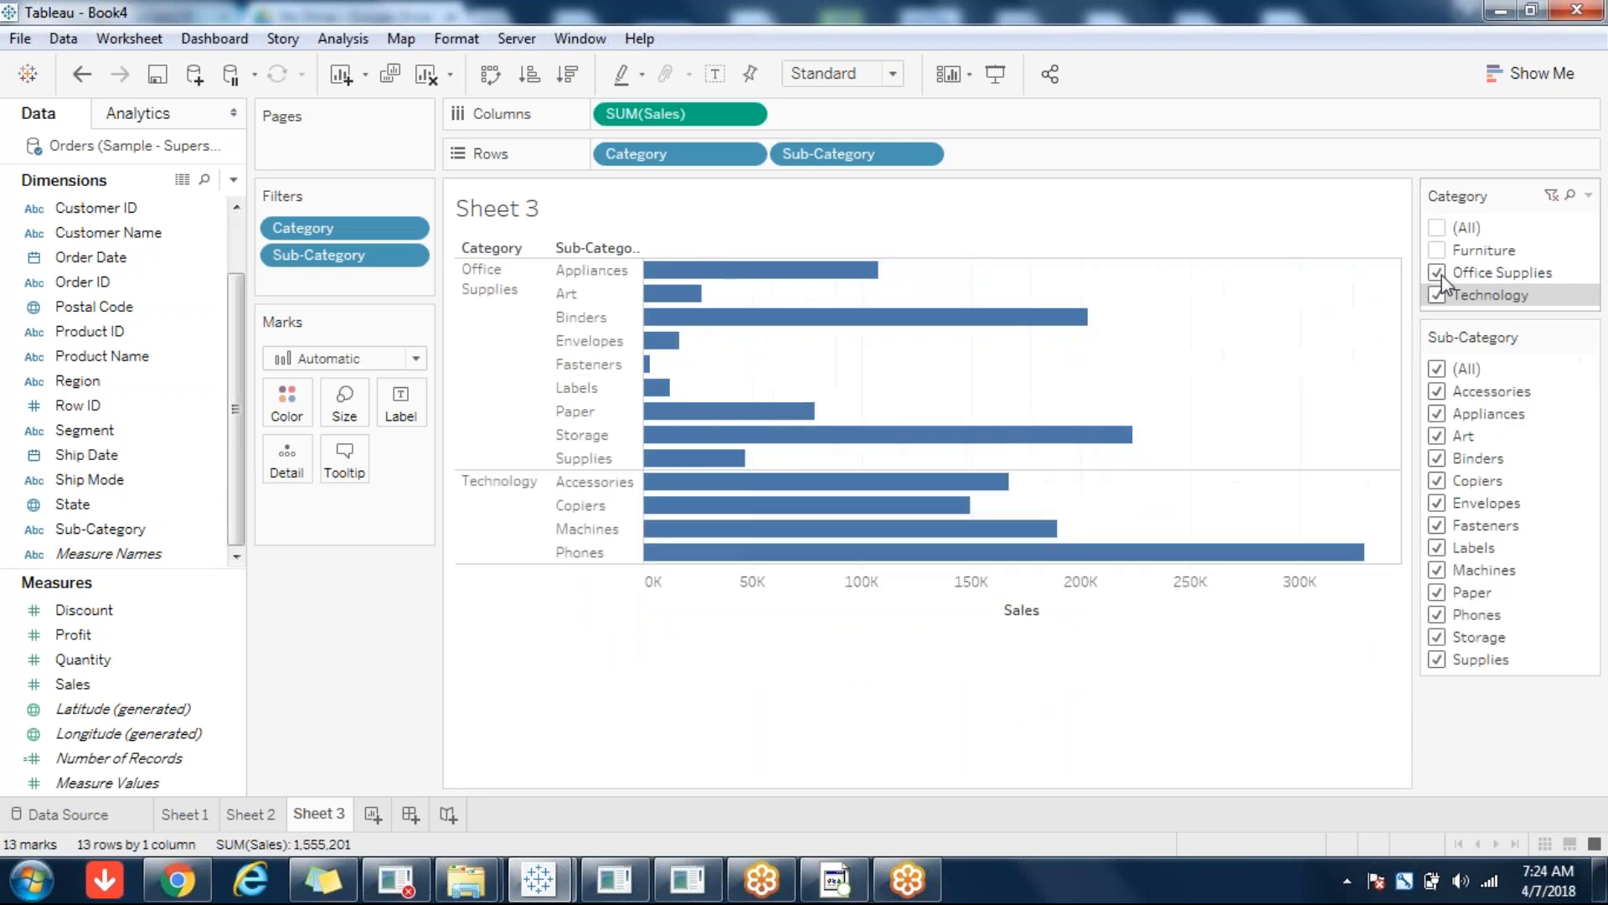
click(1437, 274)
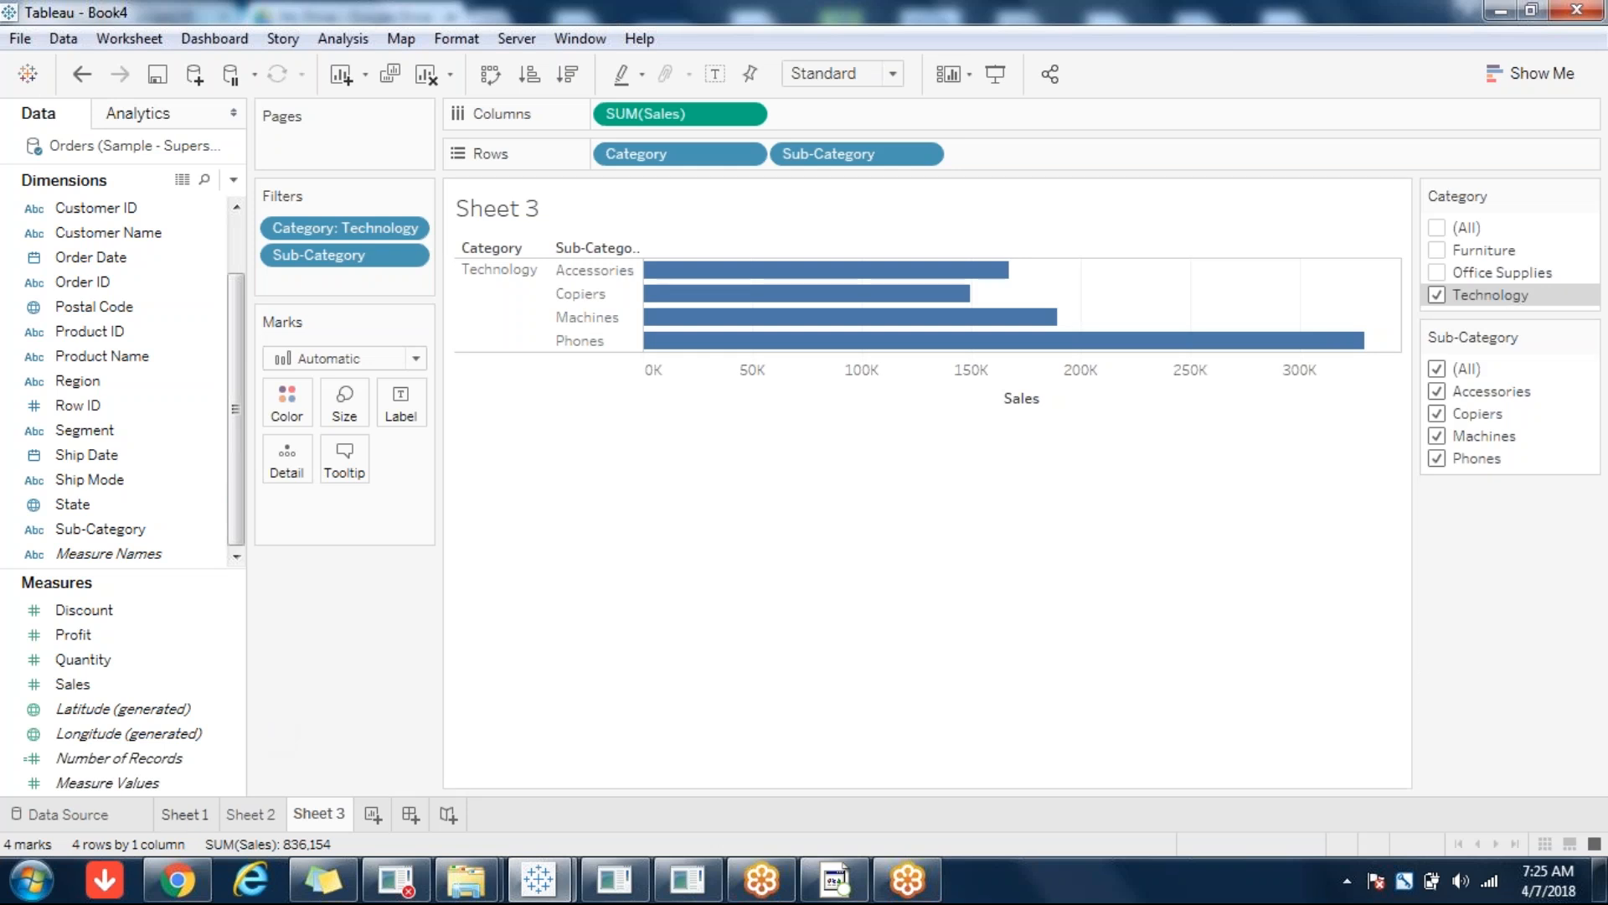
- Clear the Category filter on Sheet 1 and include Furniture, Technology and Office Supplies again one by one
click(184, 815)
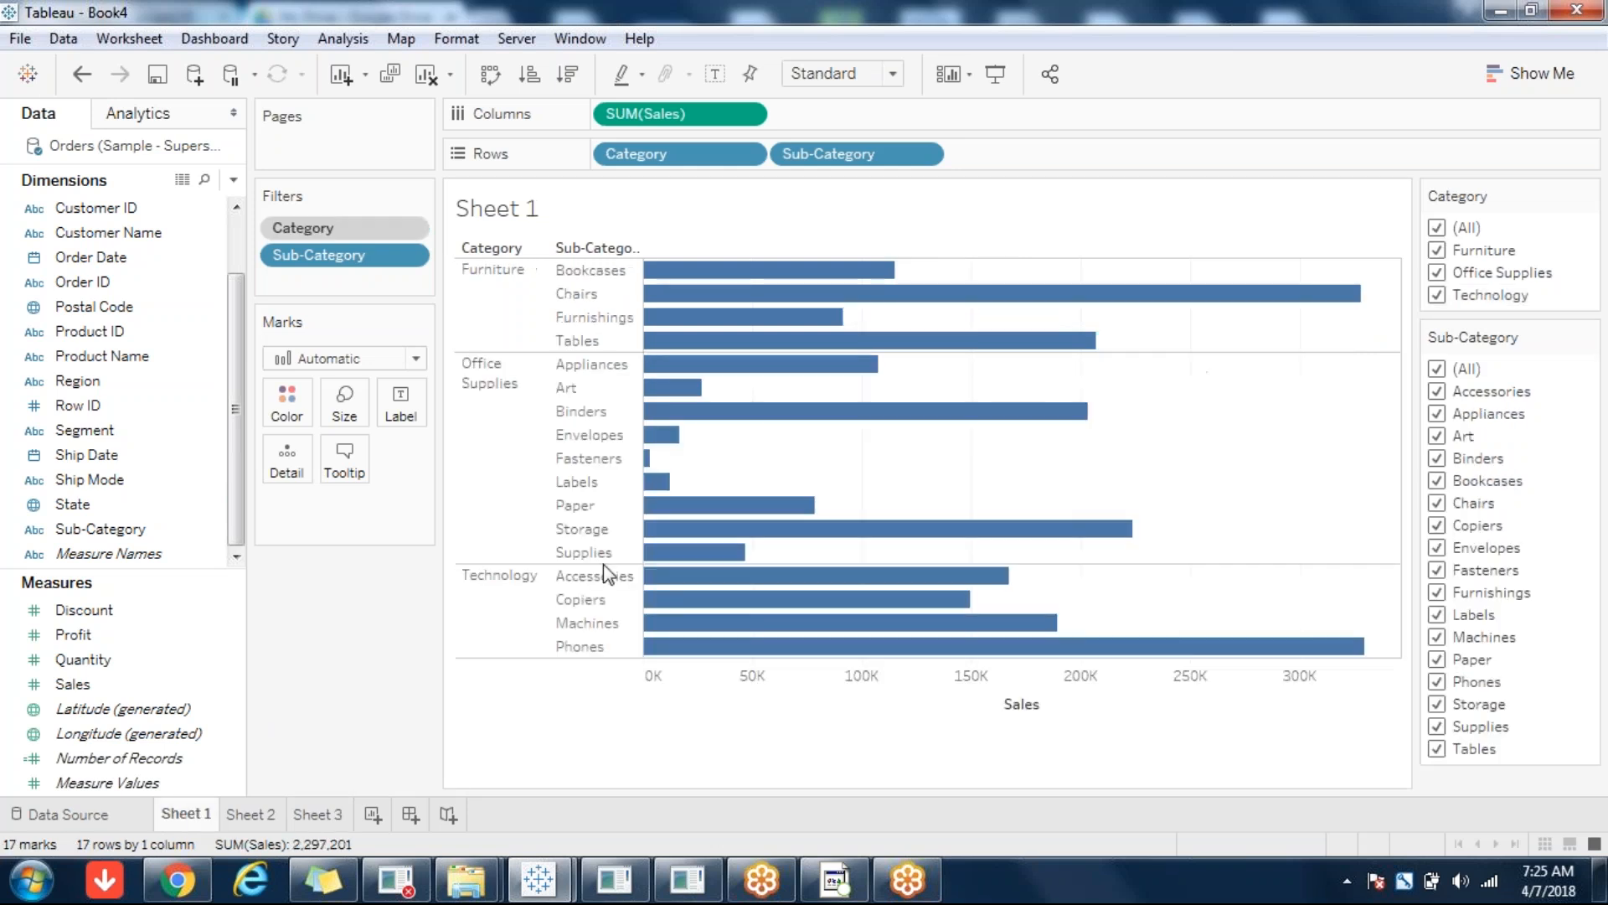
click(1435, 234)
click(1436, 249)
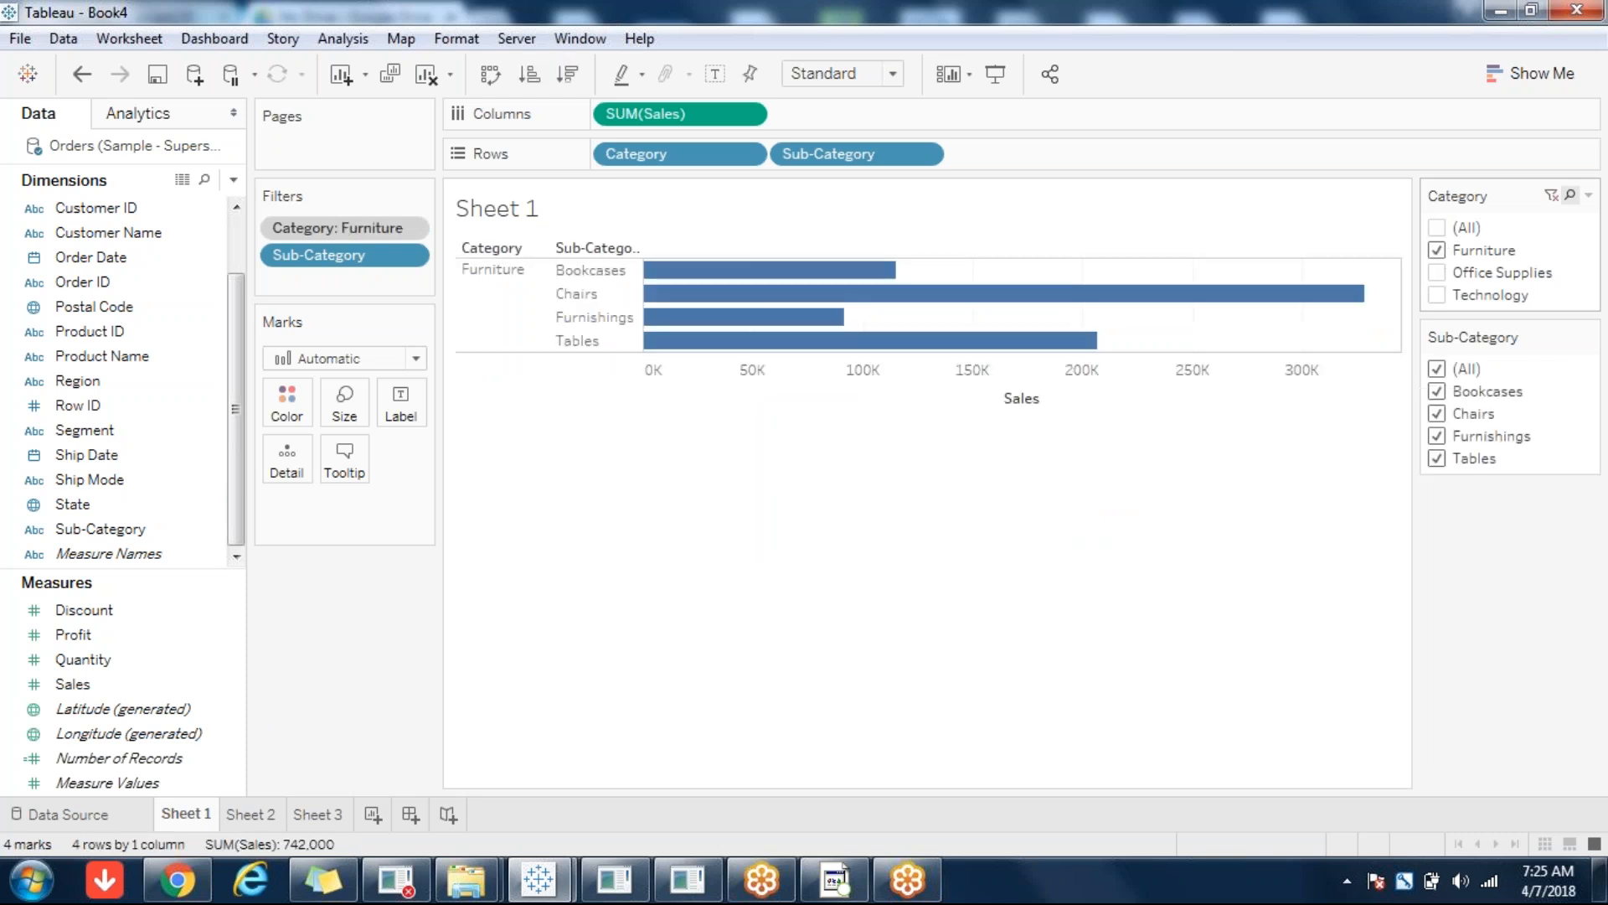
click(1447, 297)
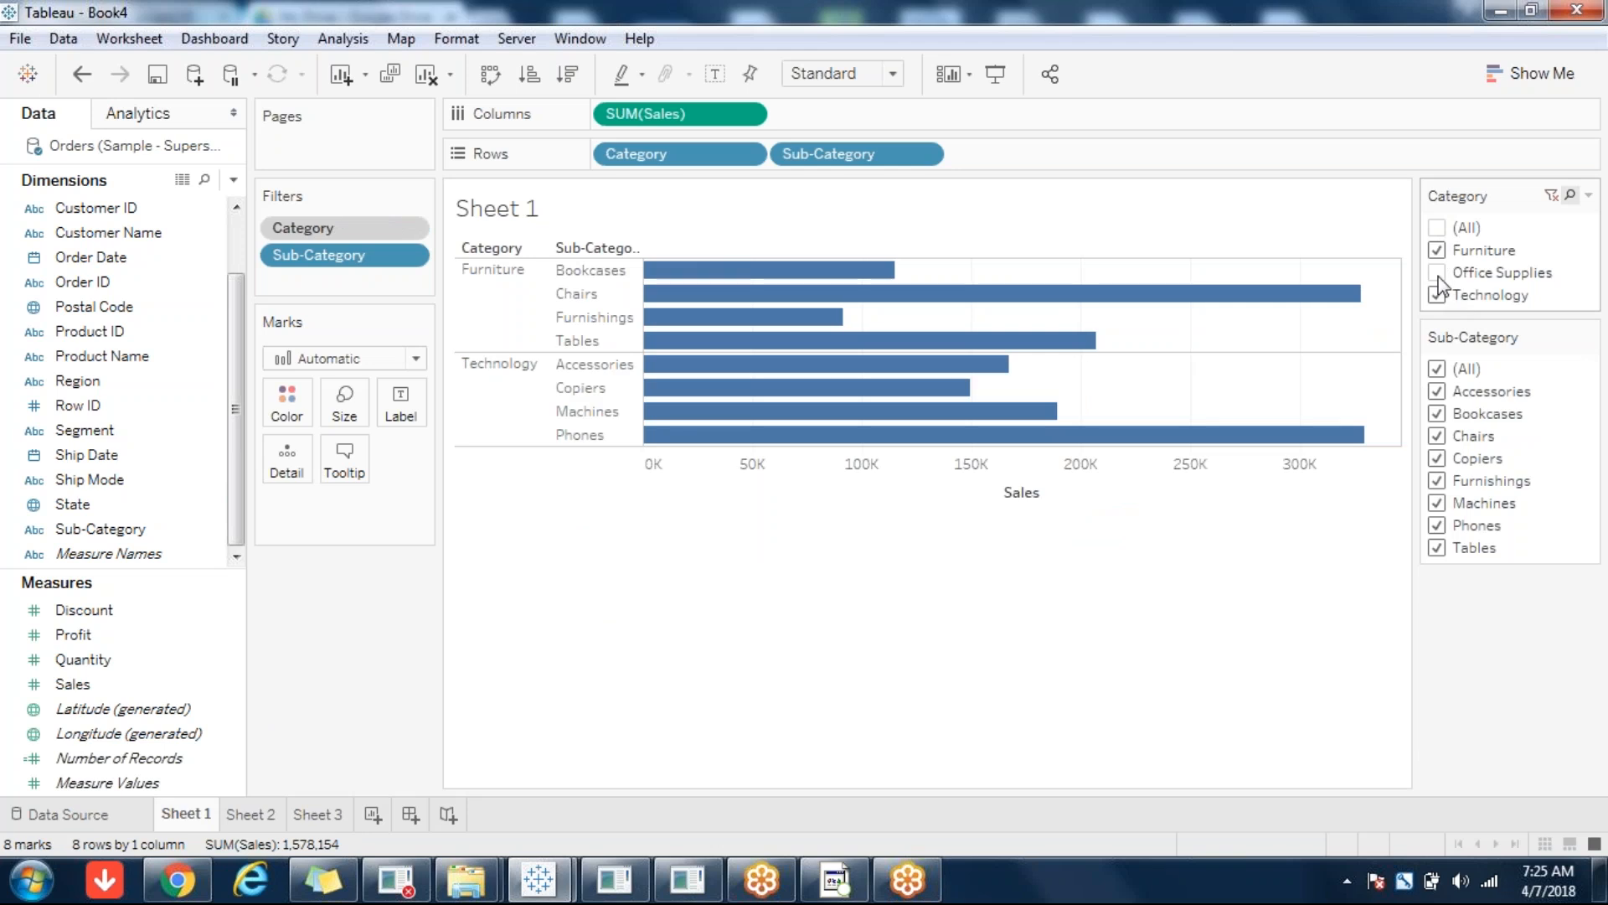
click(1438, 276)
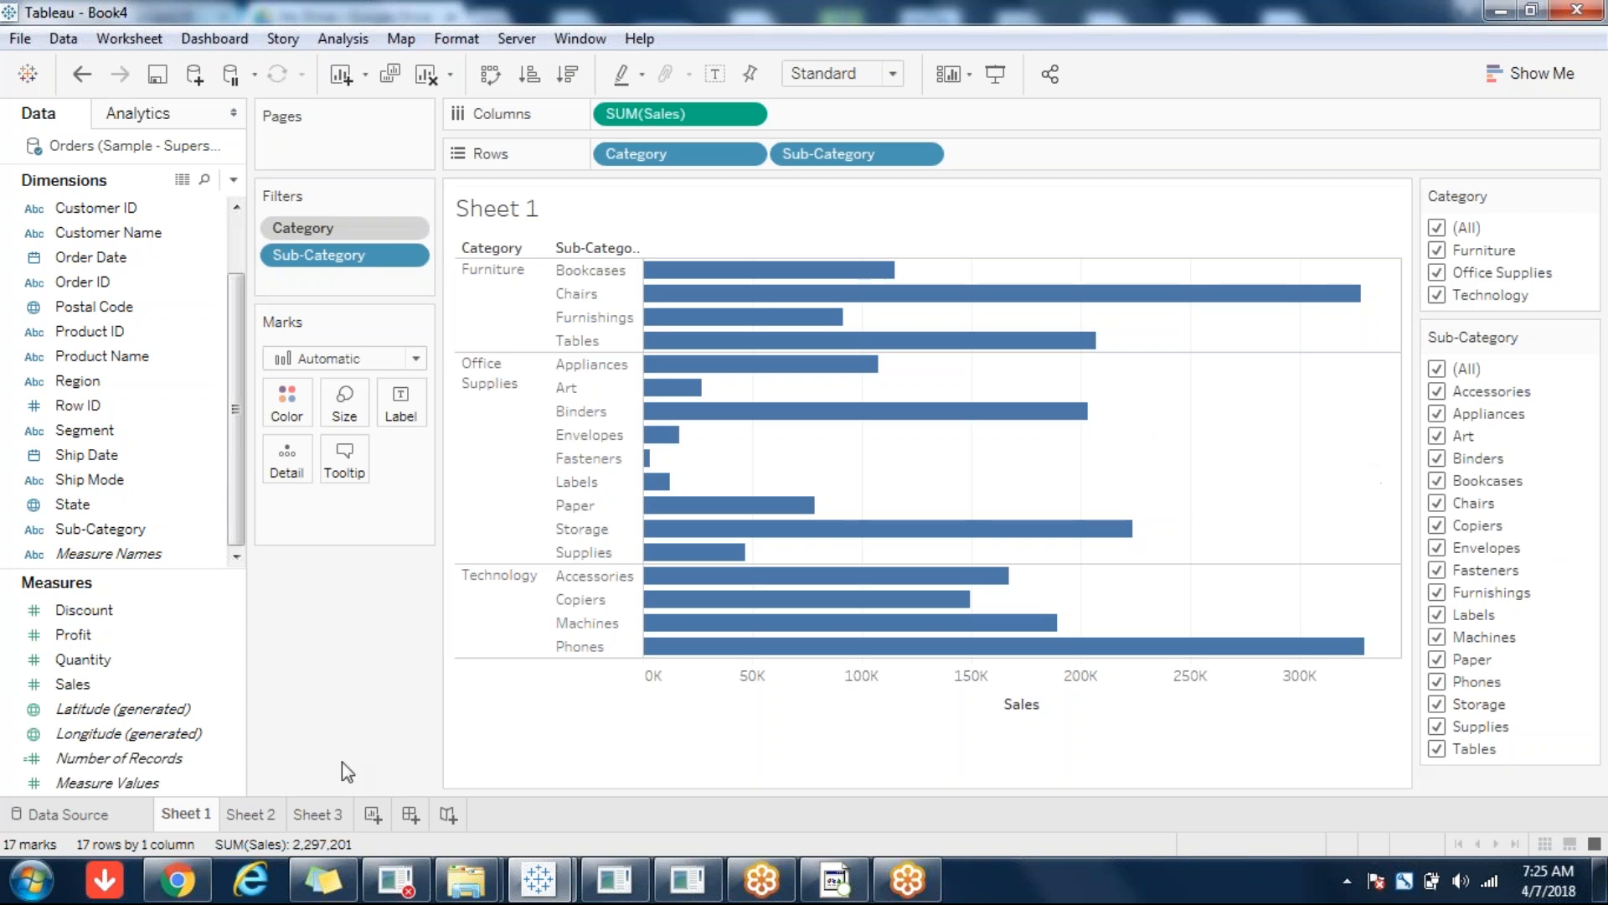
- Check the value-listing options of the Sub-Category filter on Sheet 3 without changing them
click(316, 815)
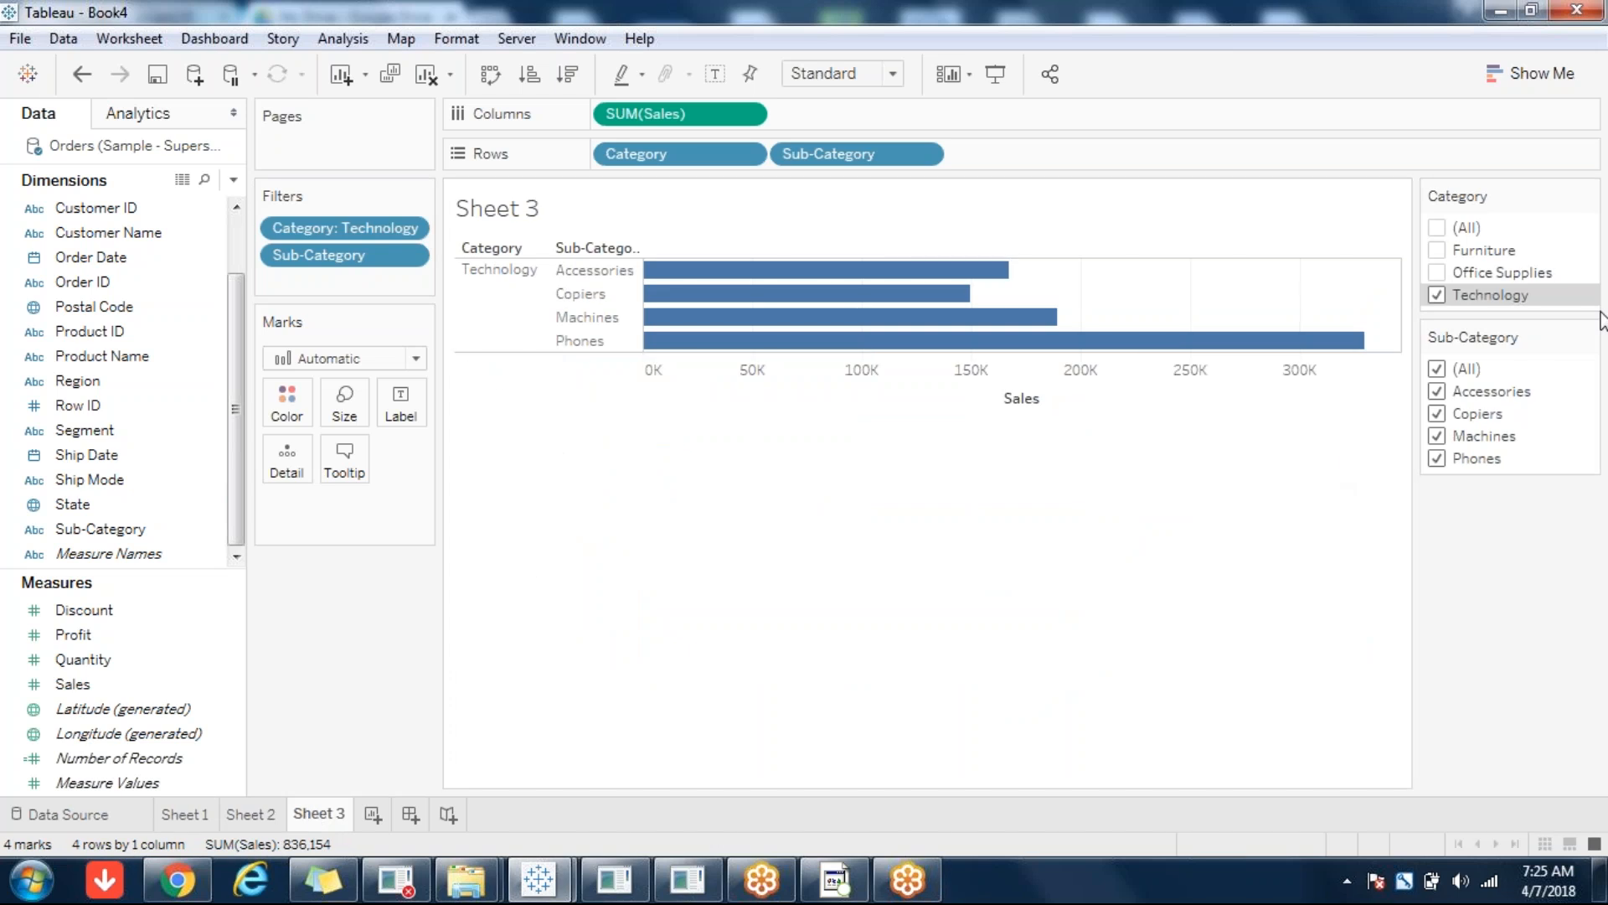
click(1589, 336)
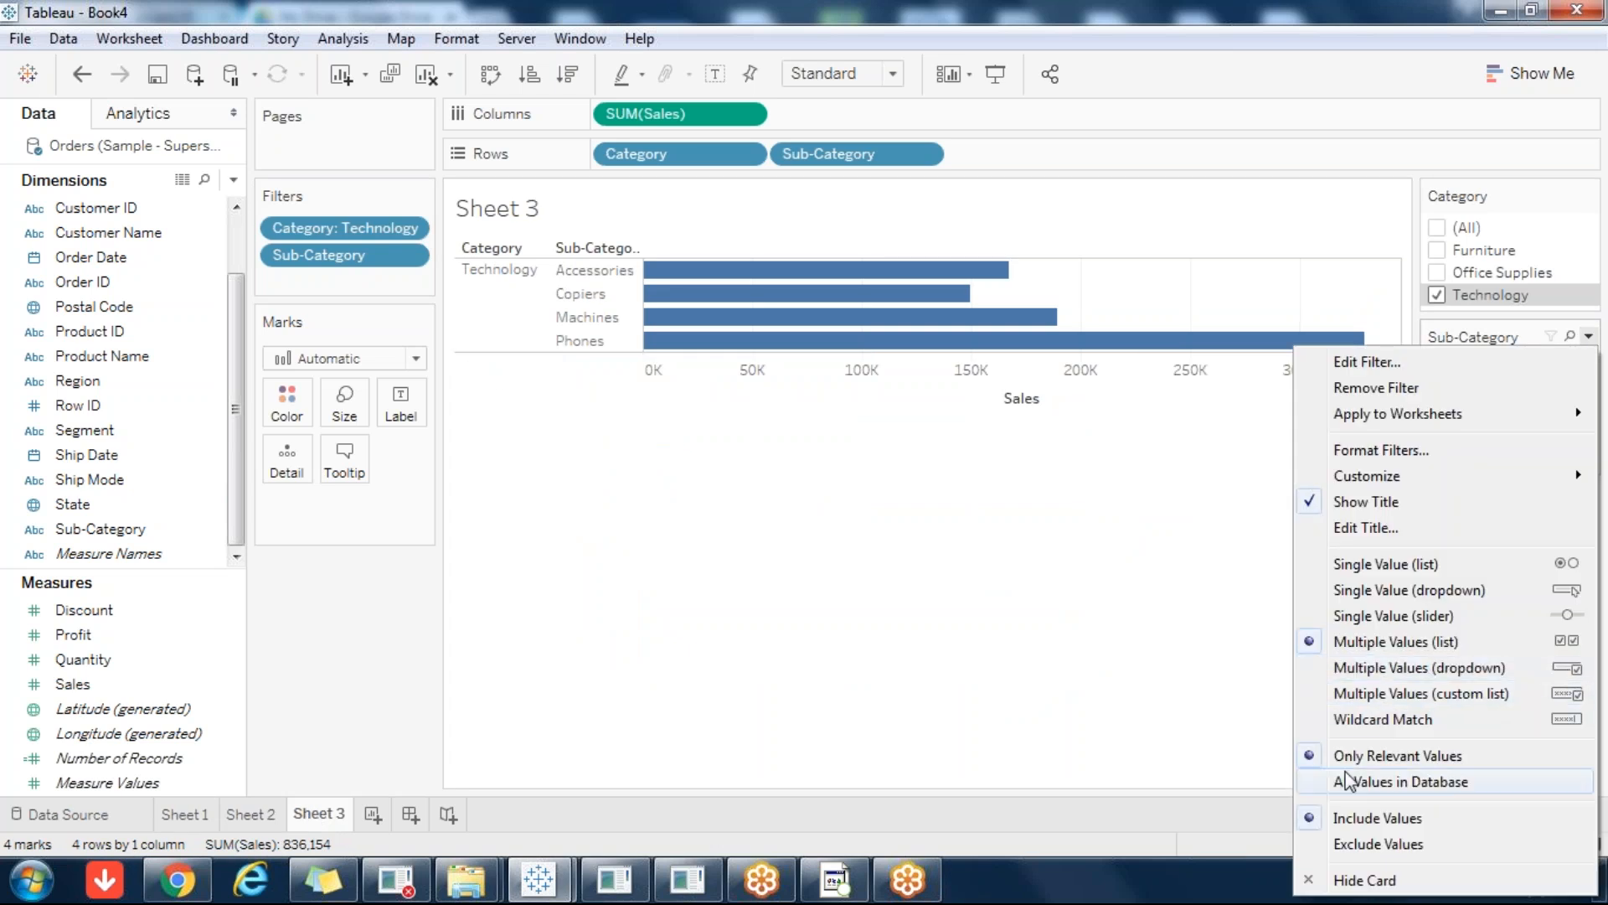
click(904, 582)
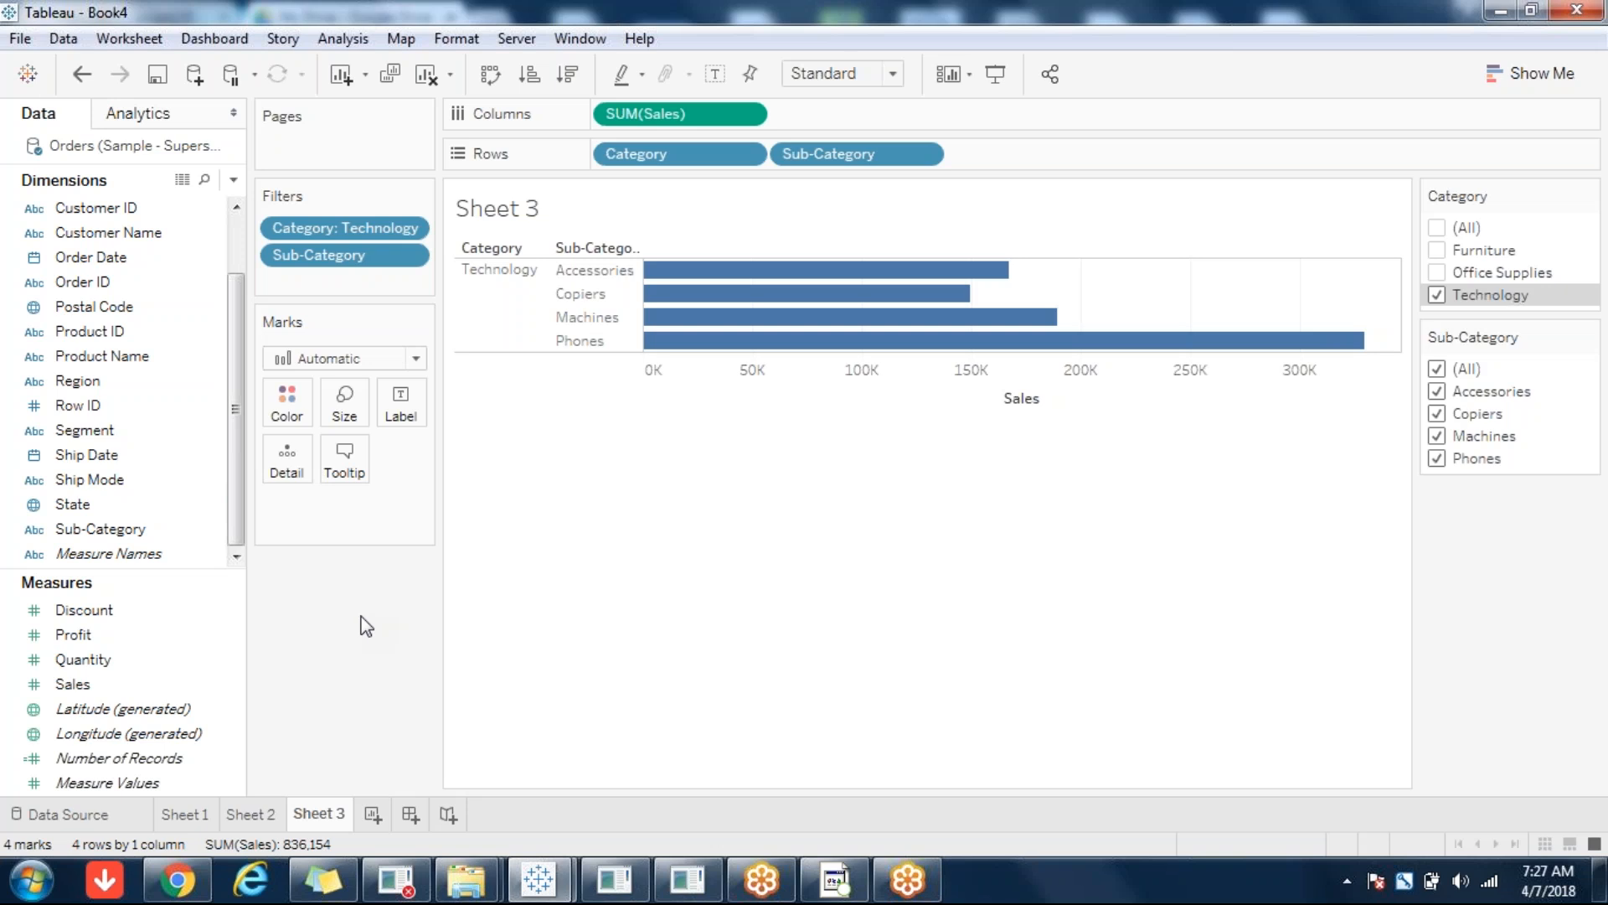
- Limit the Category filter on Sheet 1 to Furniture and exclude Bookcases from its Sub-Category filter
click(196, 814)
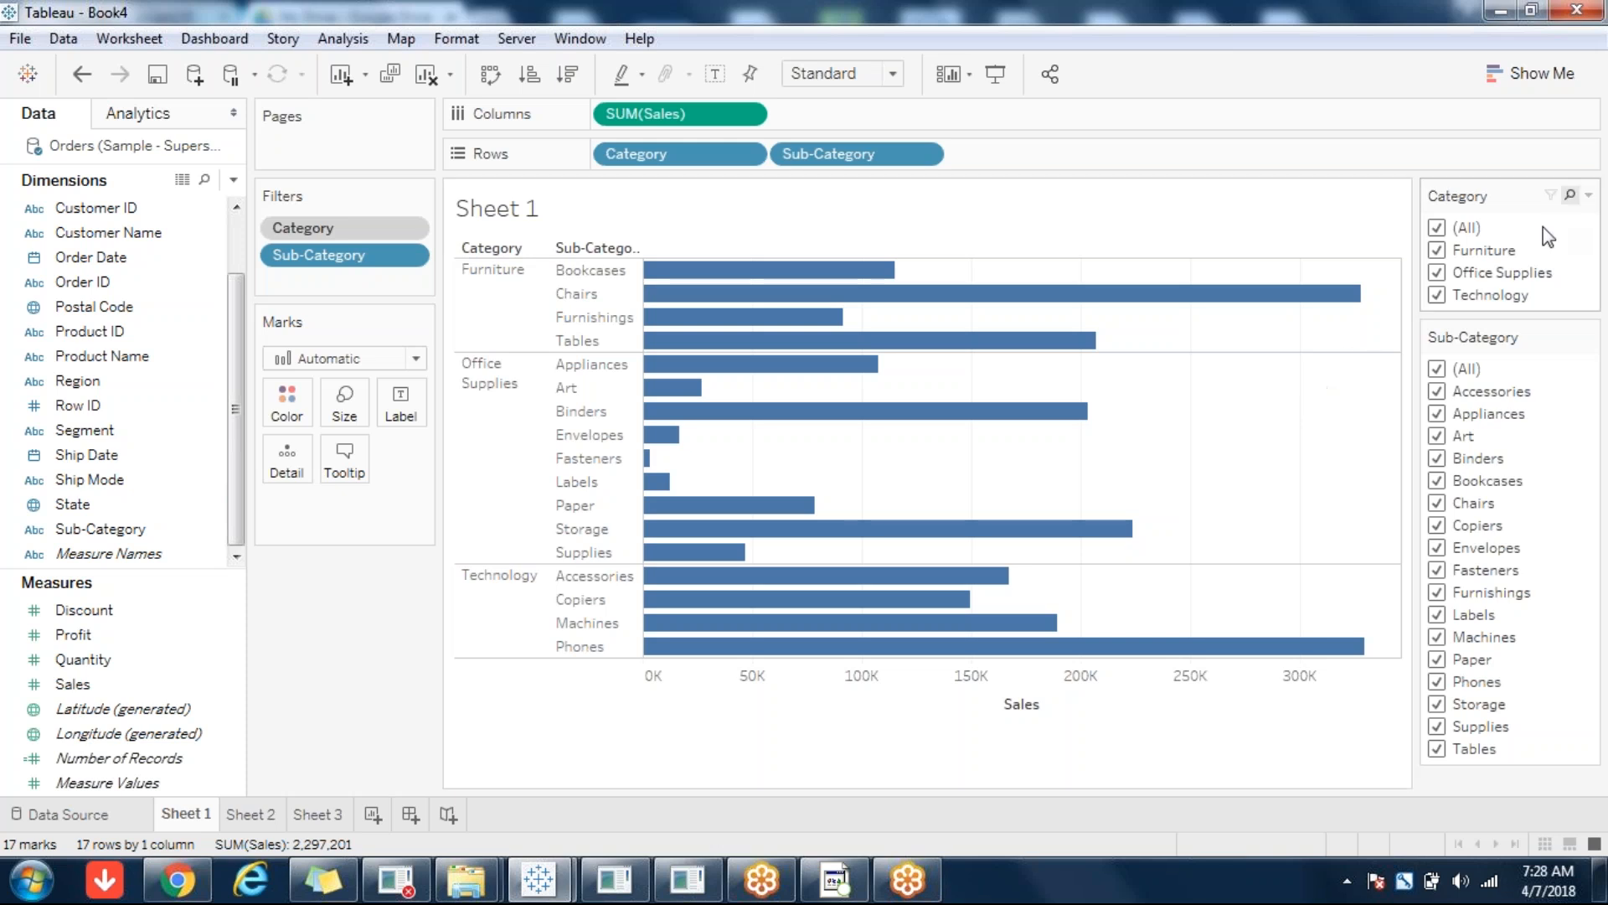
click(1439, 230)
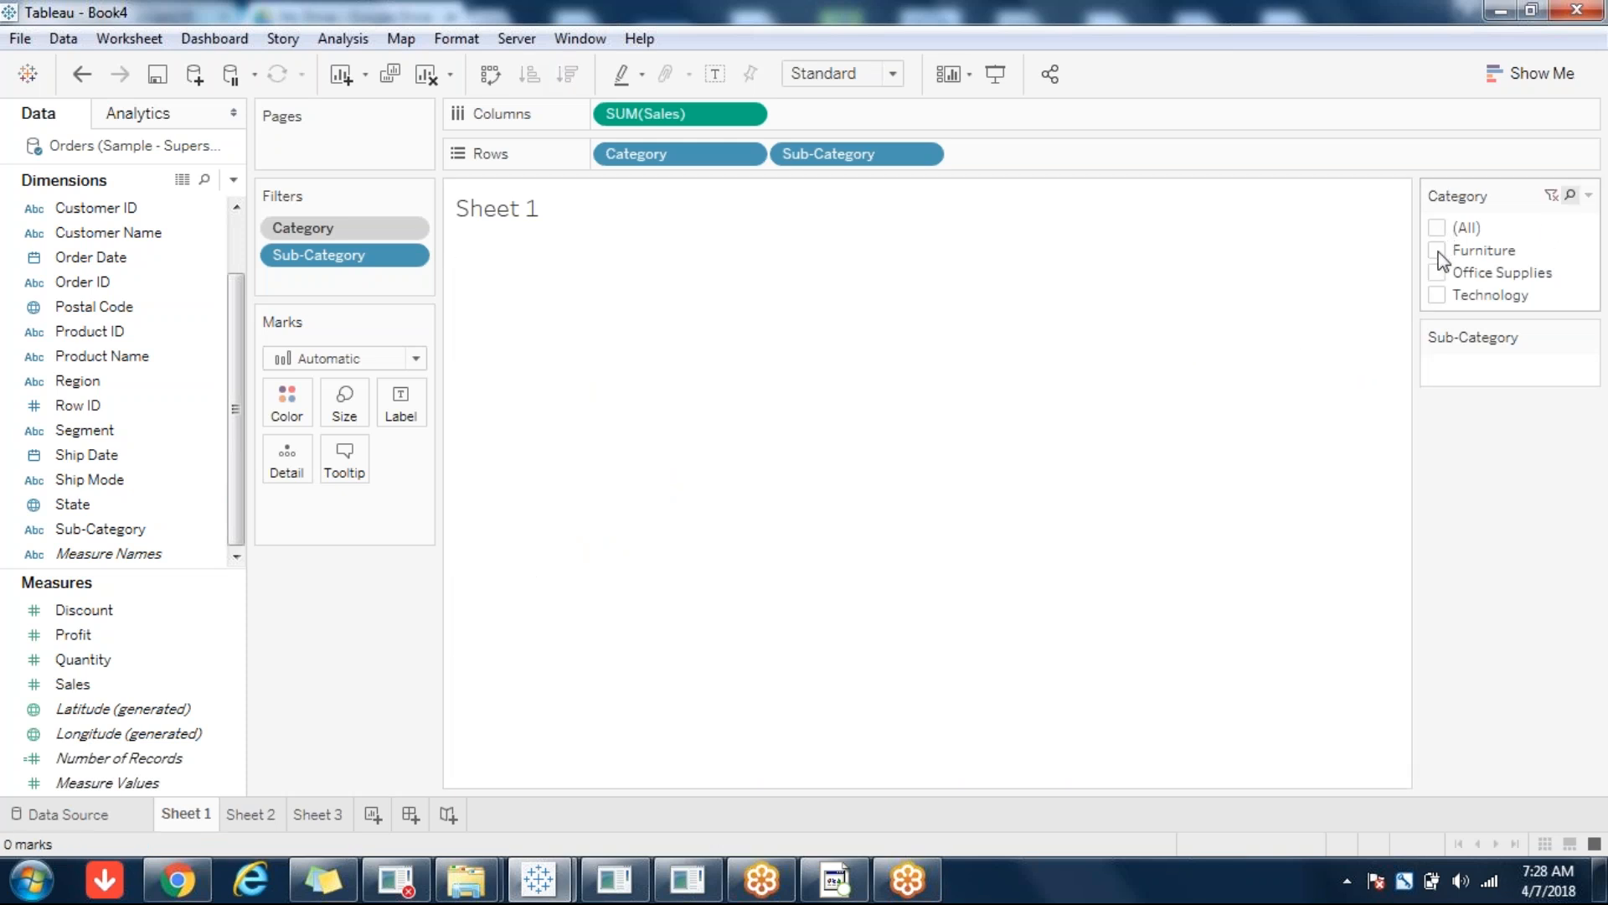
click(1438, 251)
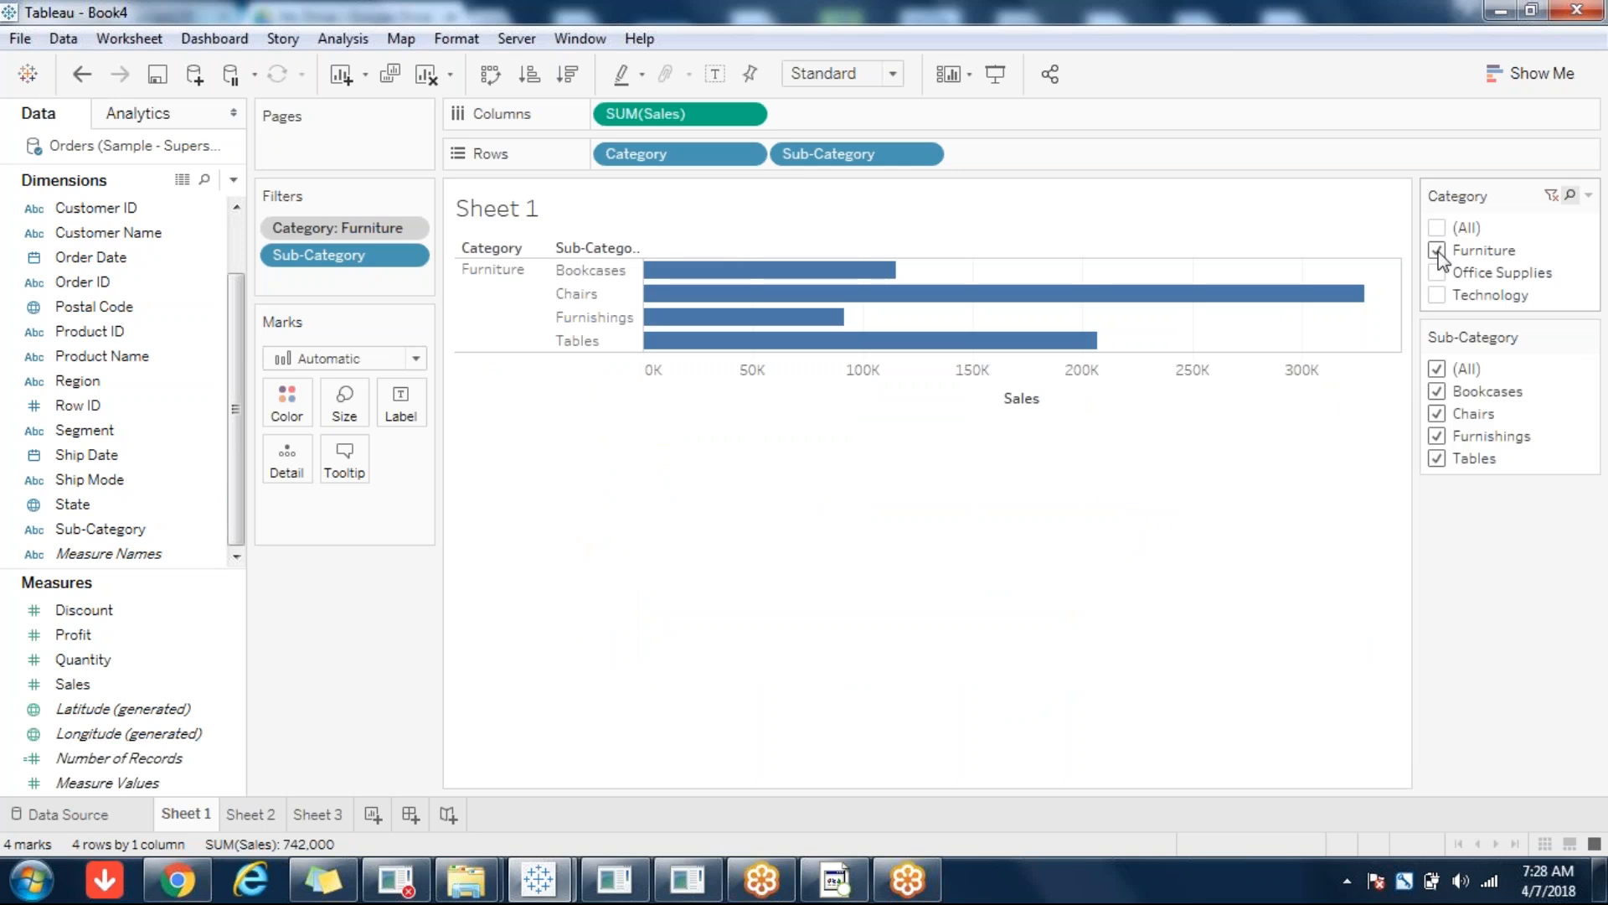
click(1437, 392)
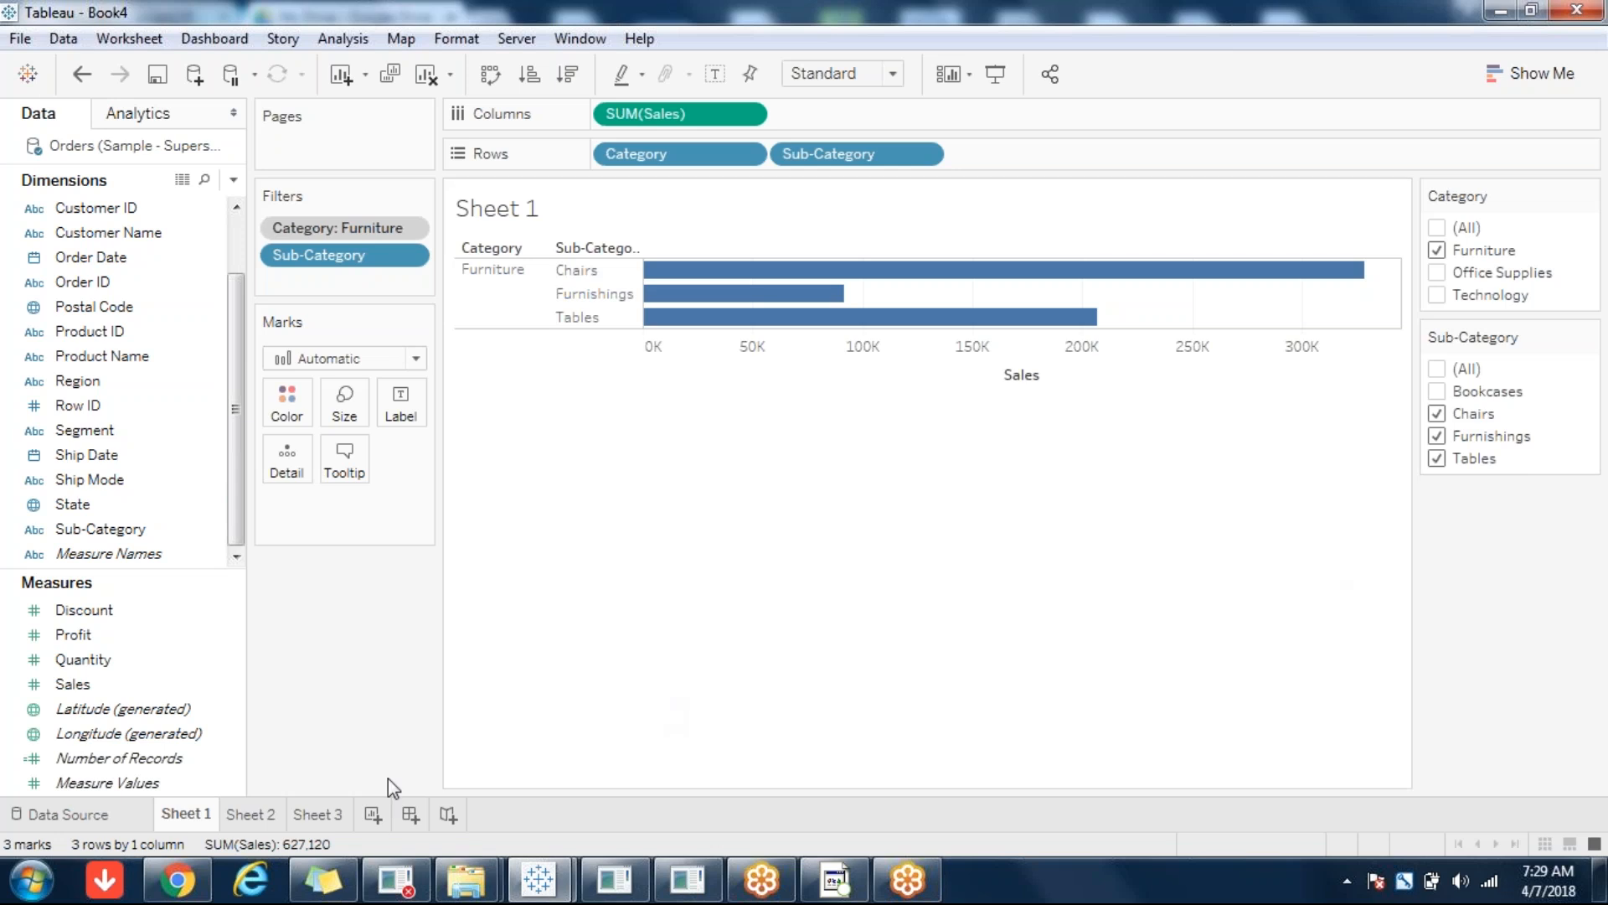
- Exclude Accessories and Copiers from the Sub-Category filter on Sheet 3
click(318, 816)
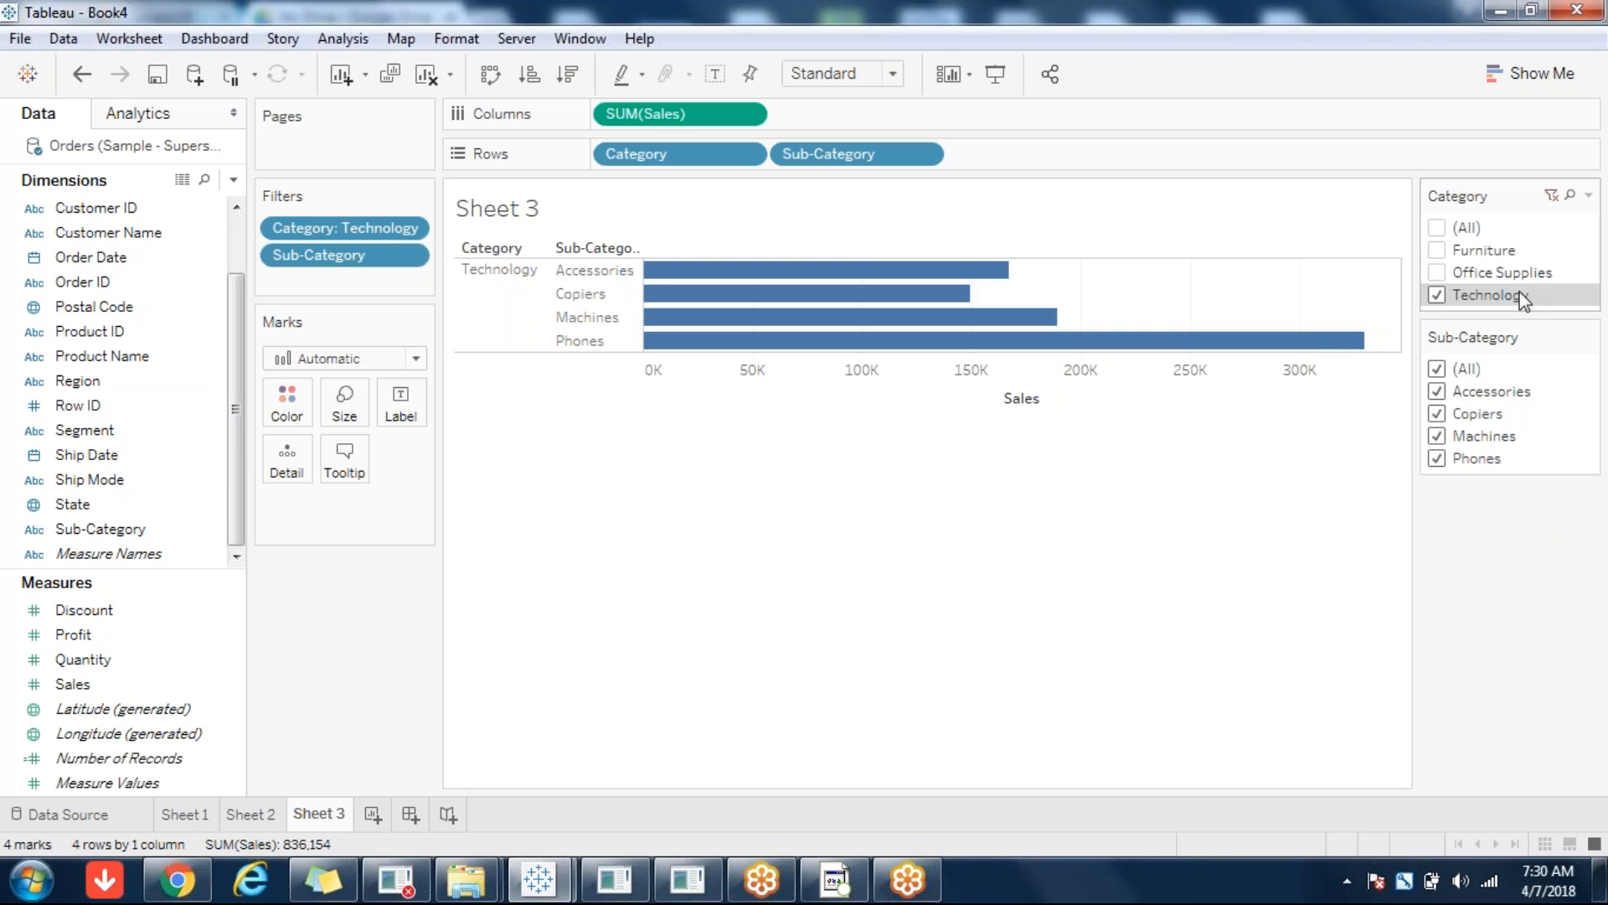
click(1437, 392)
click(1438, 416)
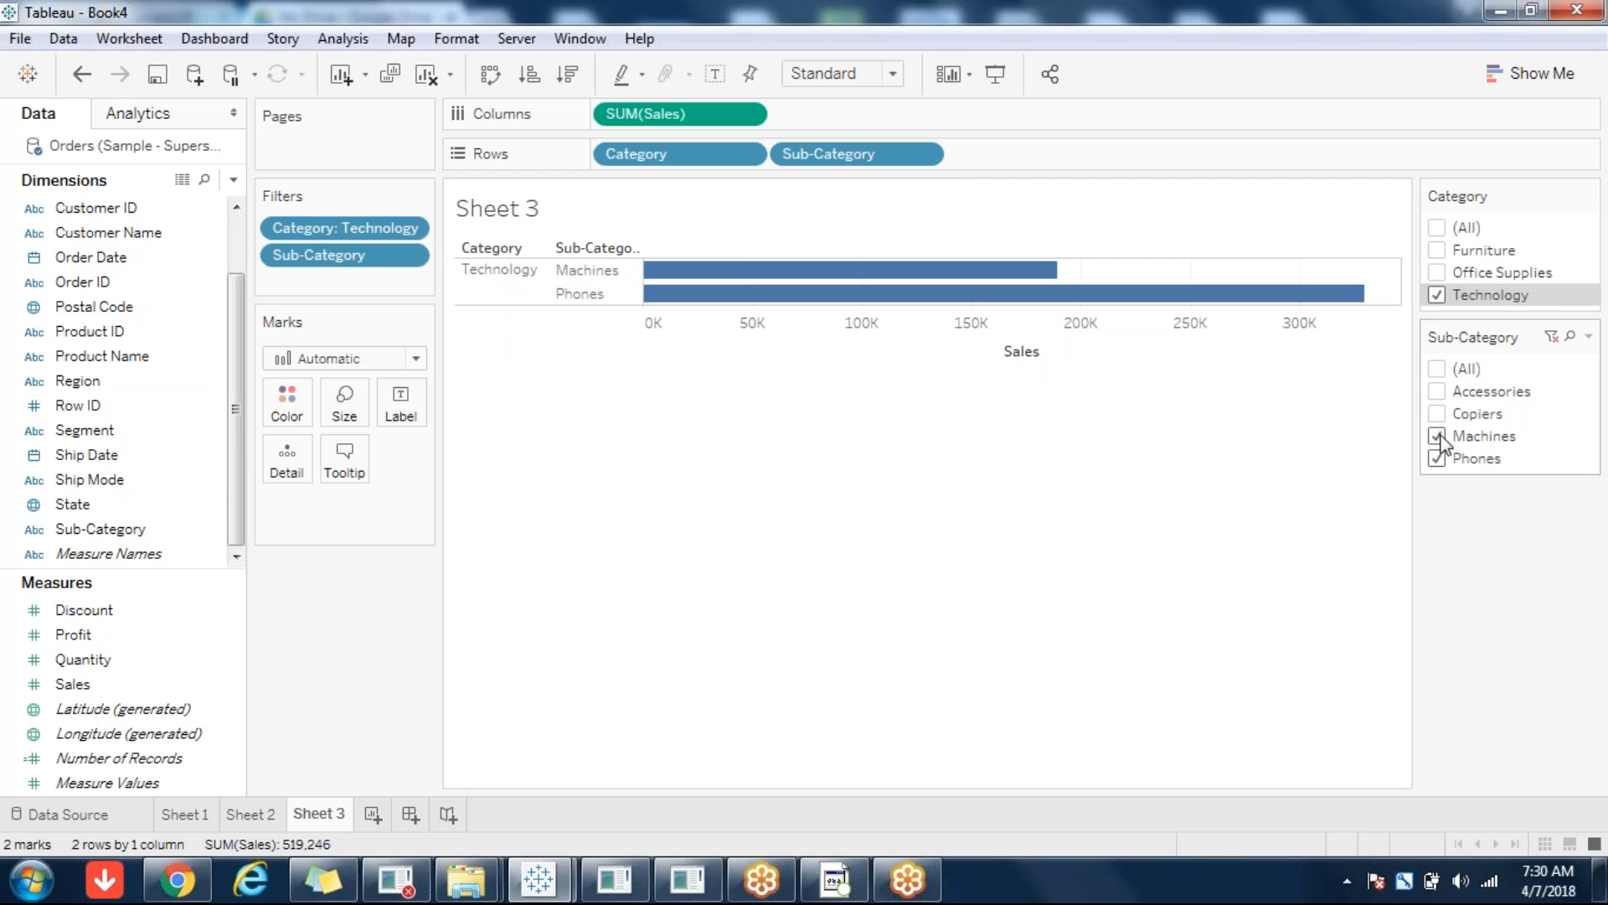
- Clear Sheet 2 and build a horizontal bar chart of Sales by Region and Sub-Category
click(185, 812)
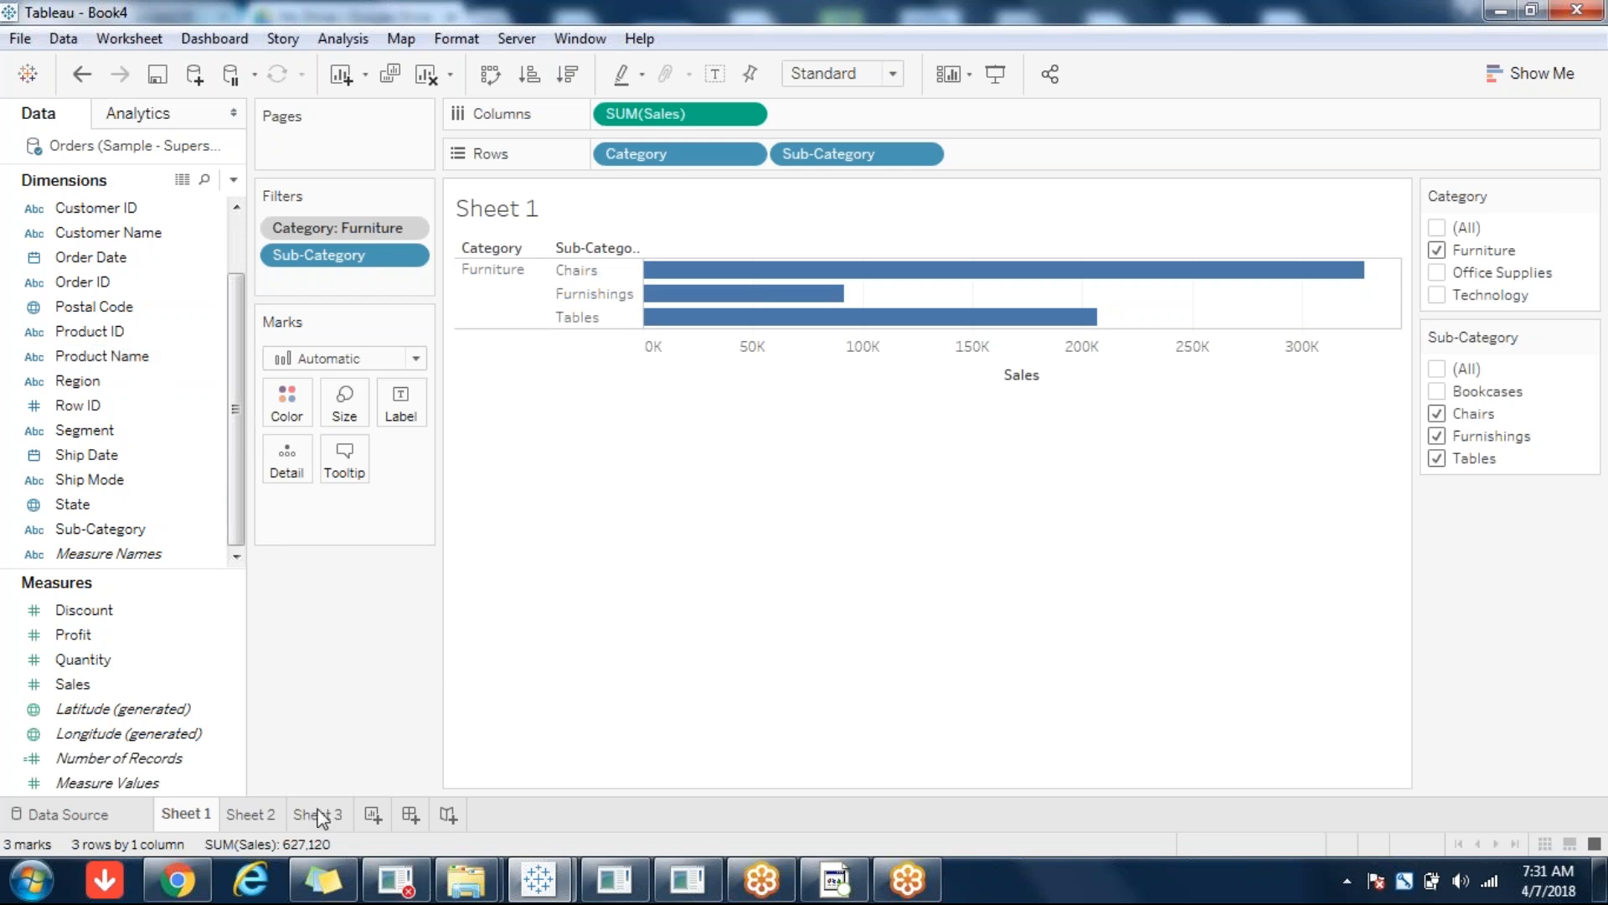
click(259, 816)
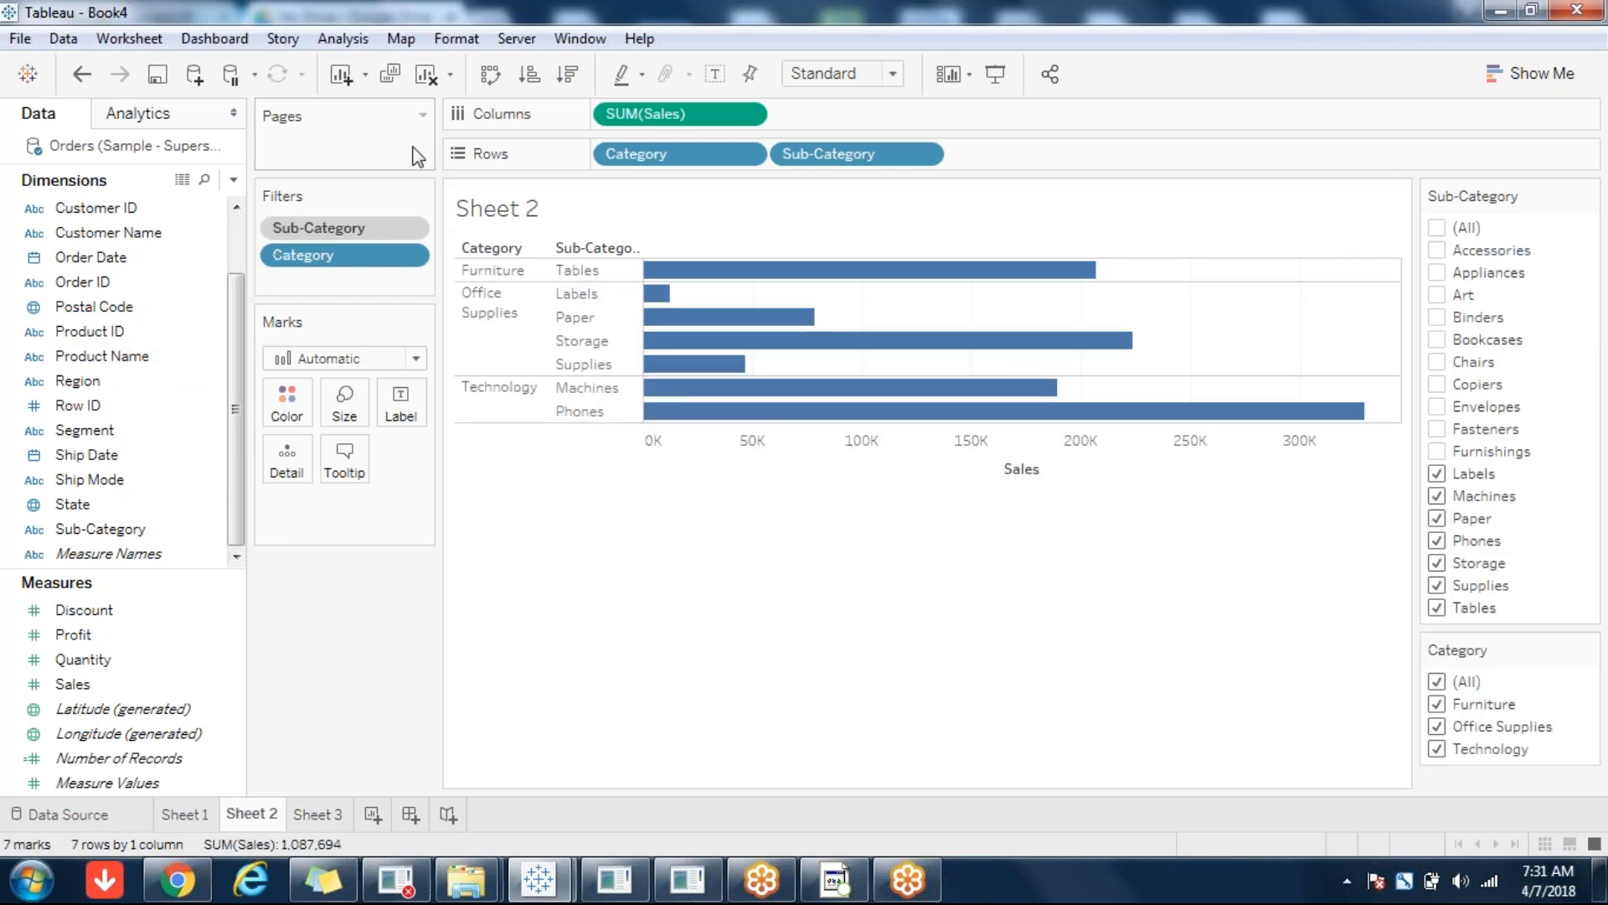
click(427, 75)
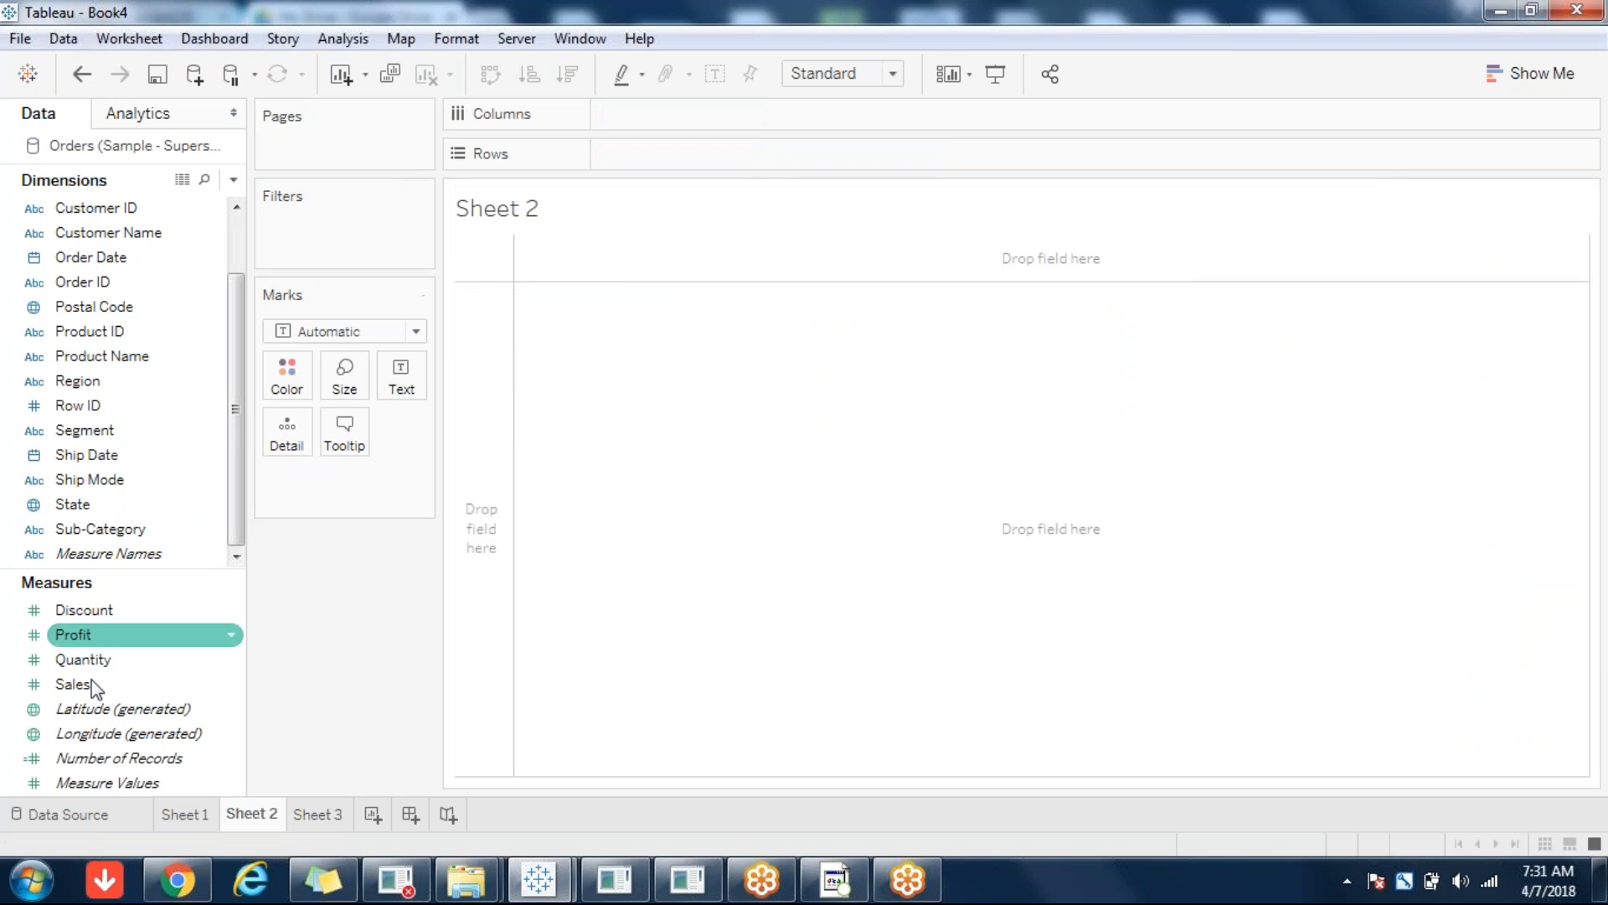
double_click(88, 692)
double_click(123, 390)
double_click(97, 531)
click(494, 73)
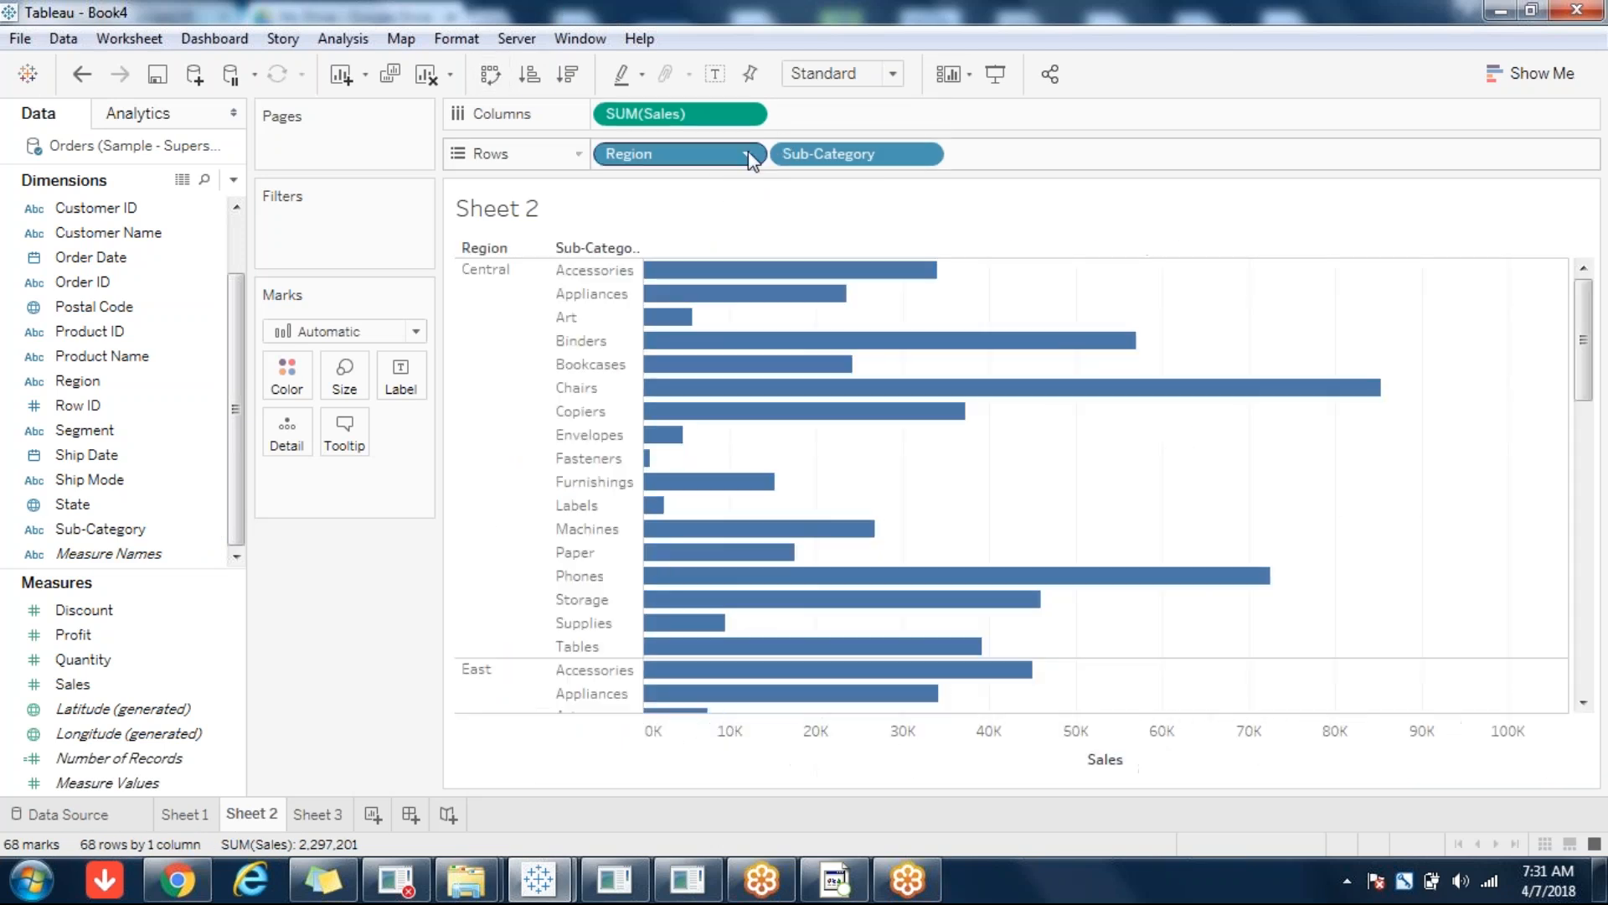
- Show filters for Region and Sub-Category on Sheet 2 and place the Region filter above Sub-Category
click(748, 153)
click(691, 212)
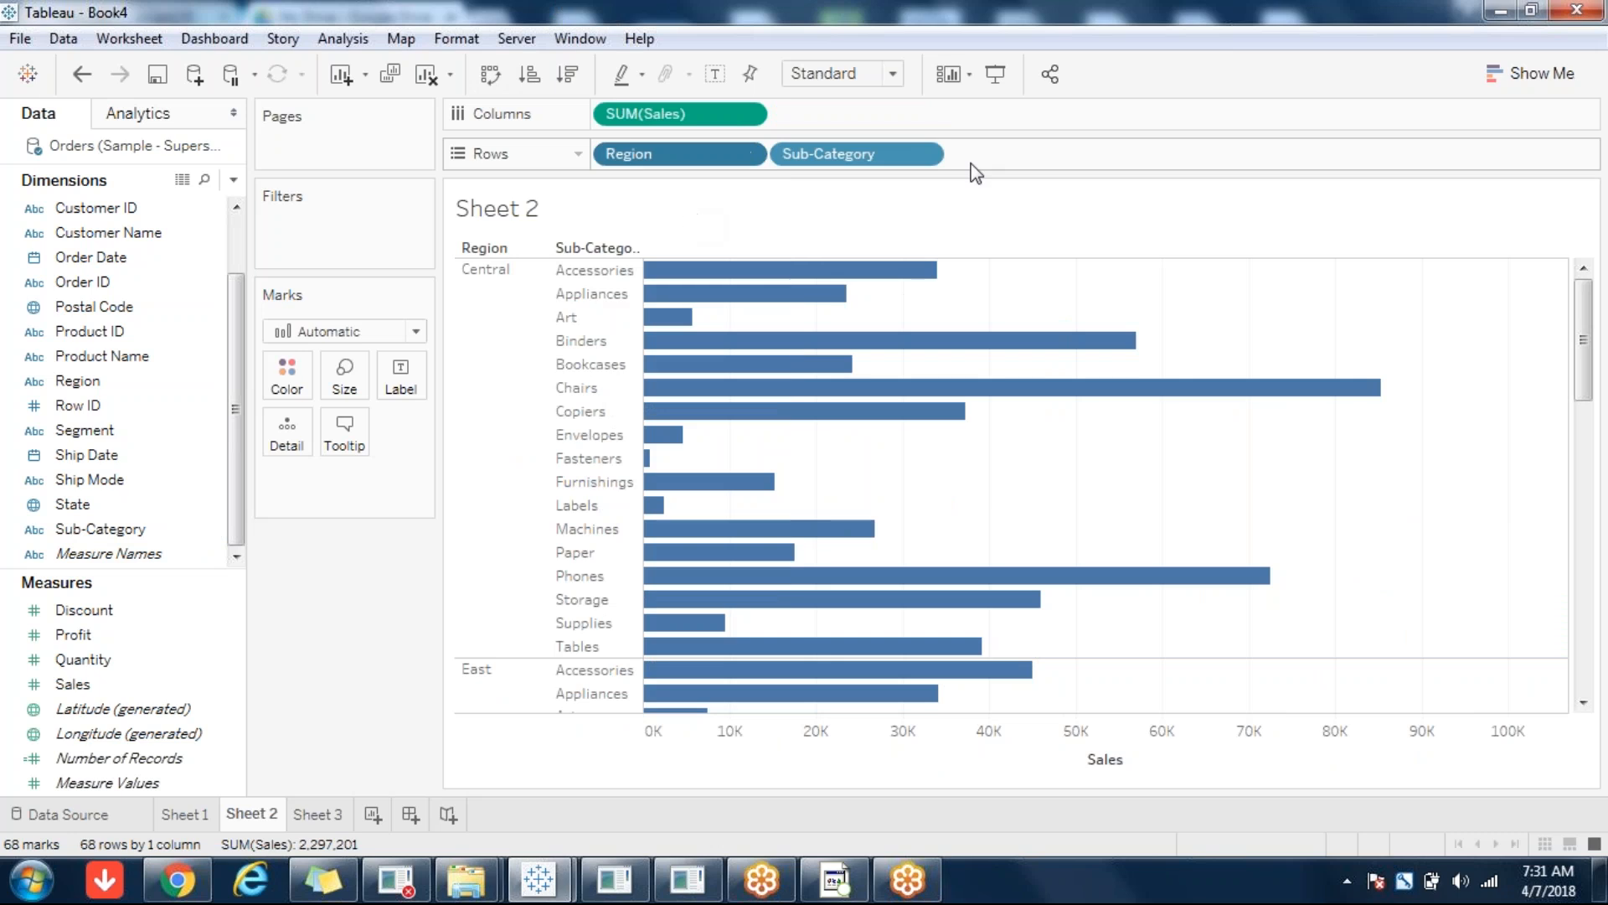
click(923, 153)
click(861, 223)
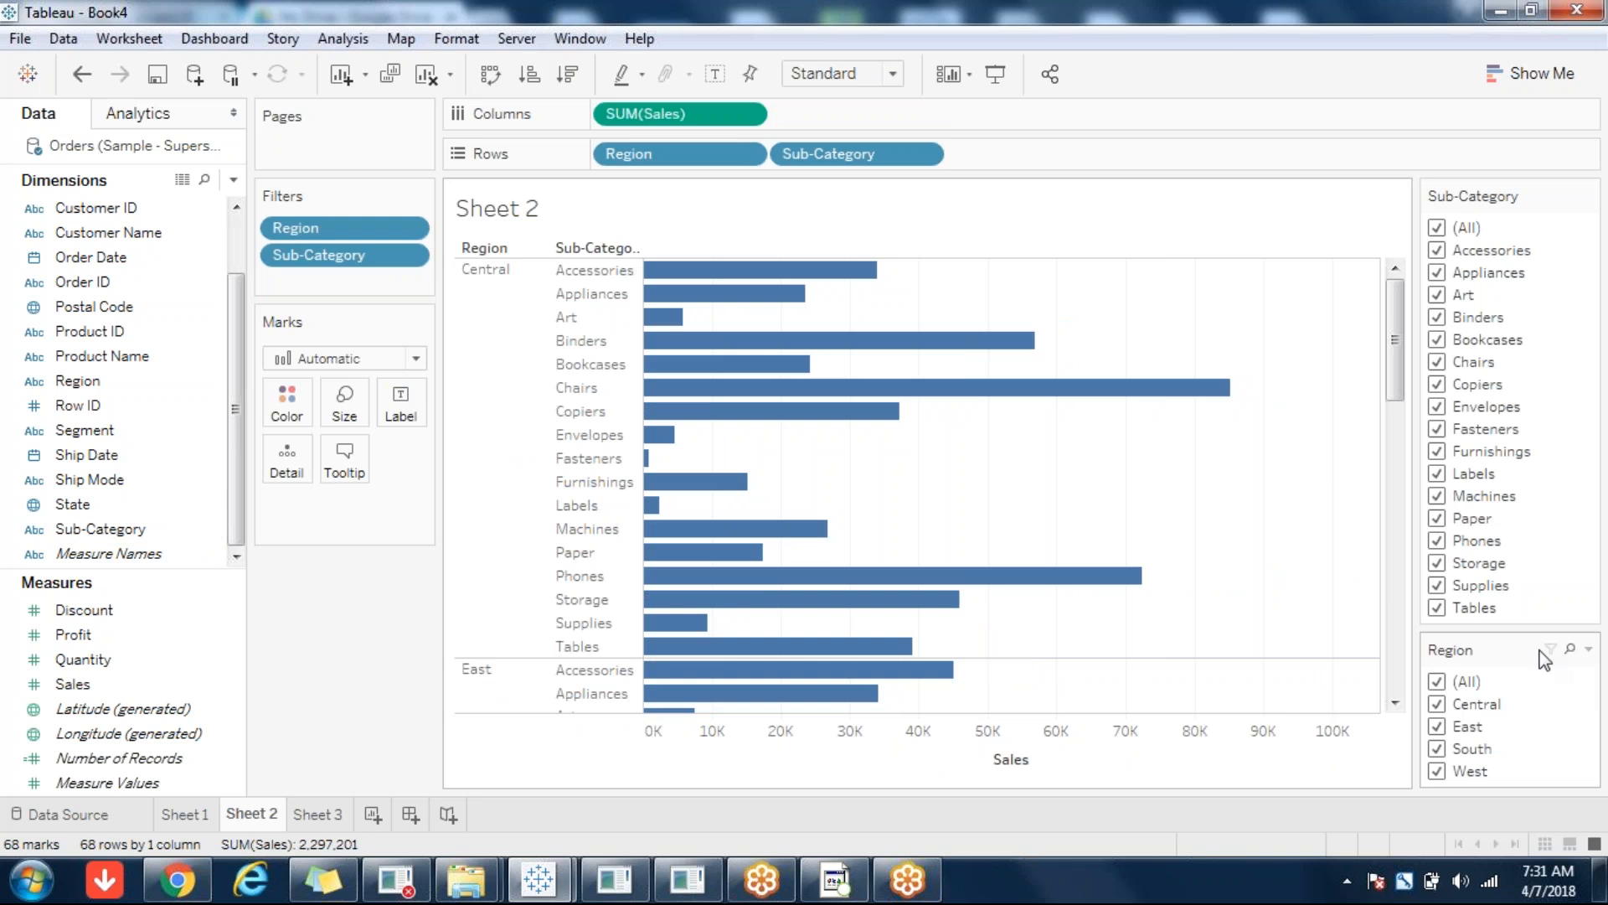
drag(1501, 649, 1510, 193)
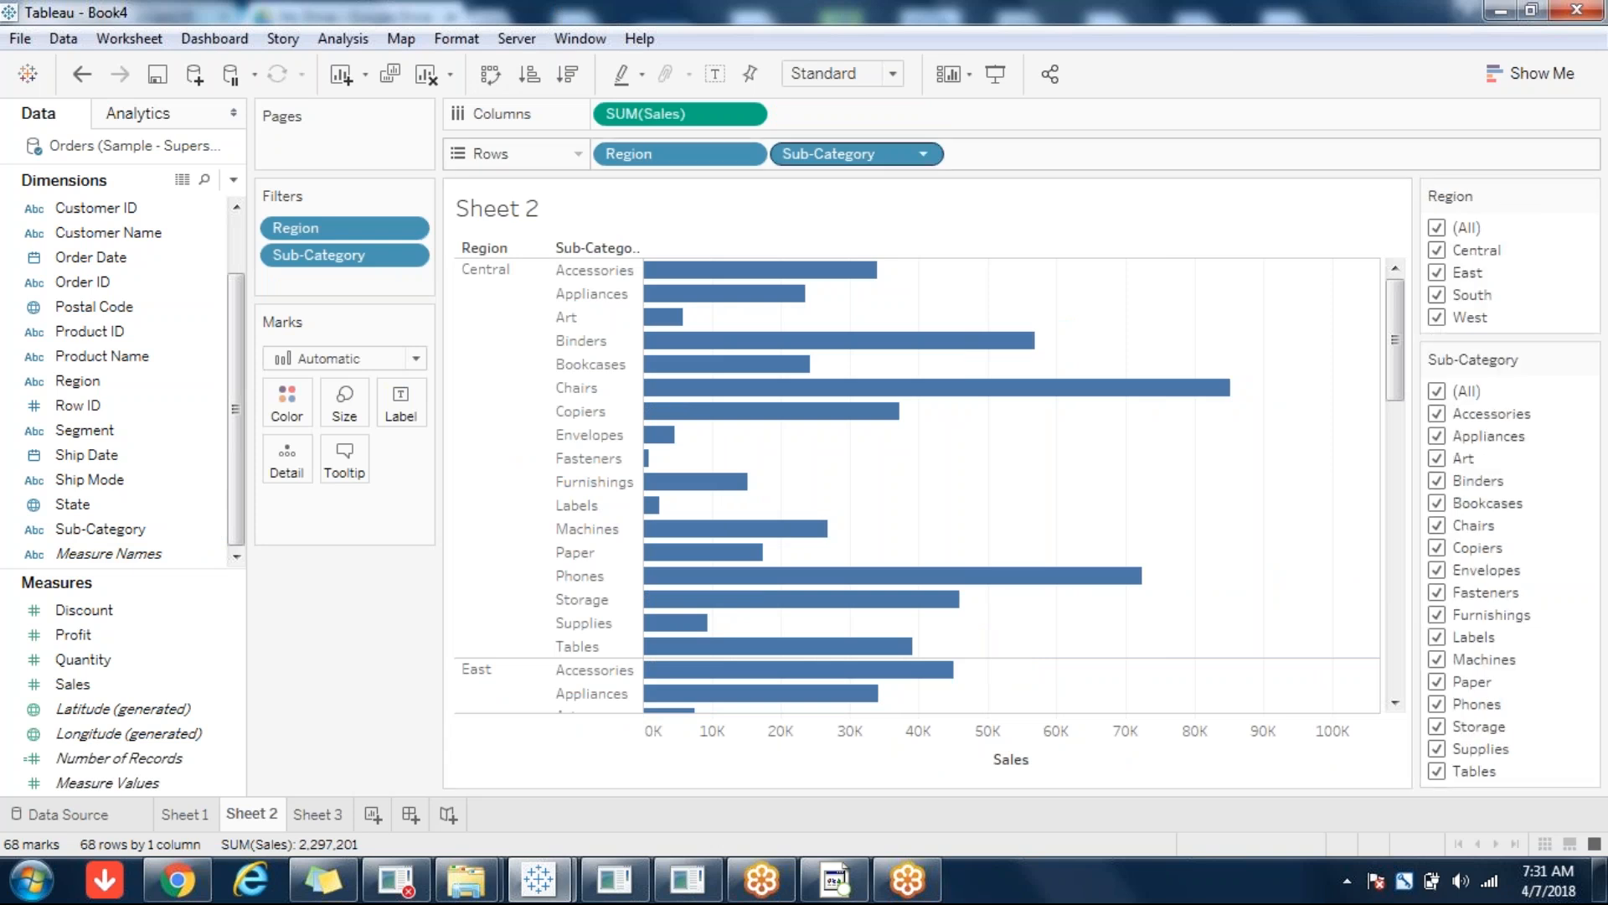
- Add the Region filter on Sheet 2 to context and set the Sub-Category filter to All Values in Context
click(412, 227)
click(348, 370)
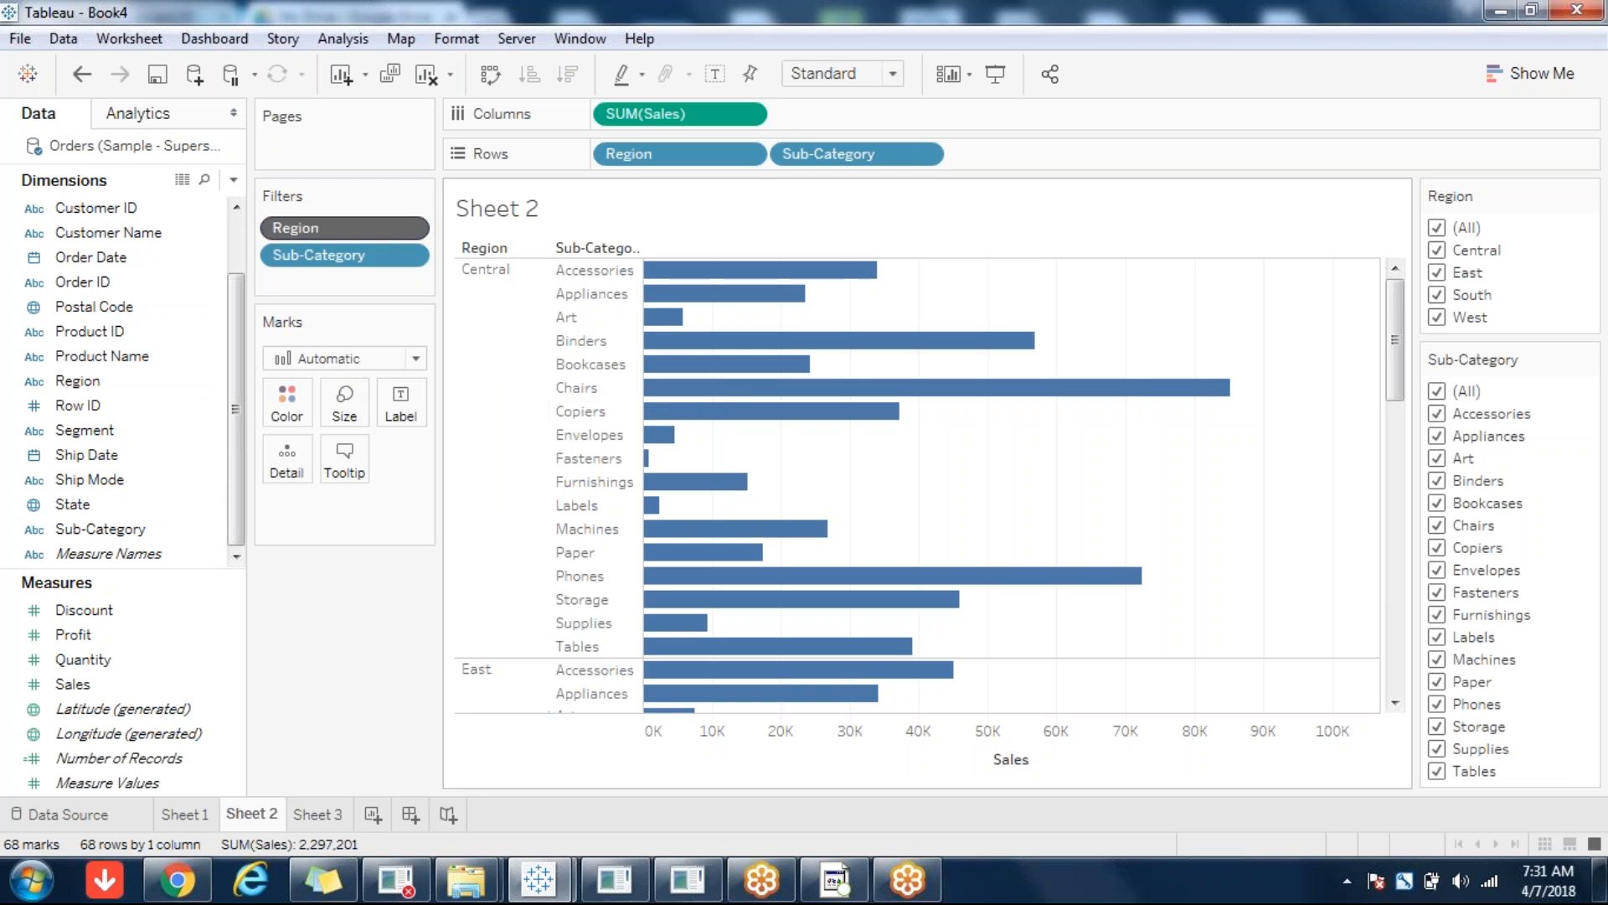
click(1589, 360)
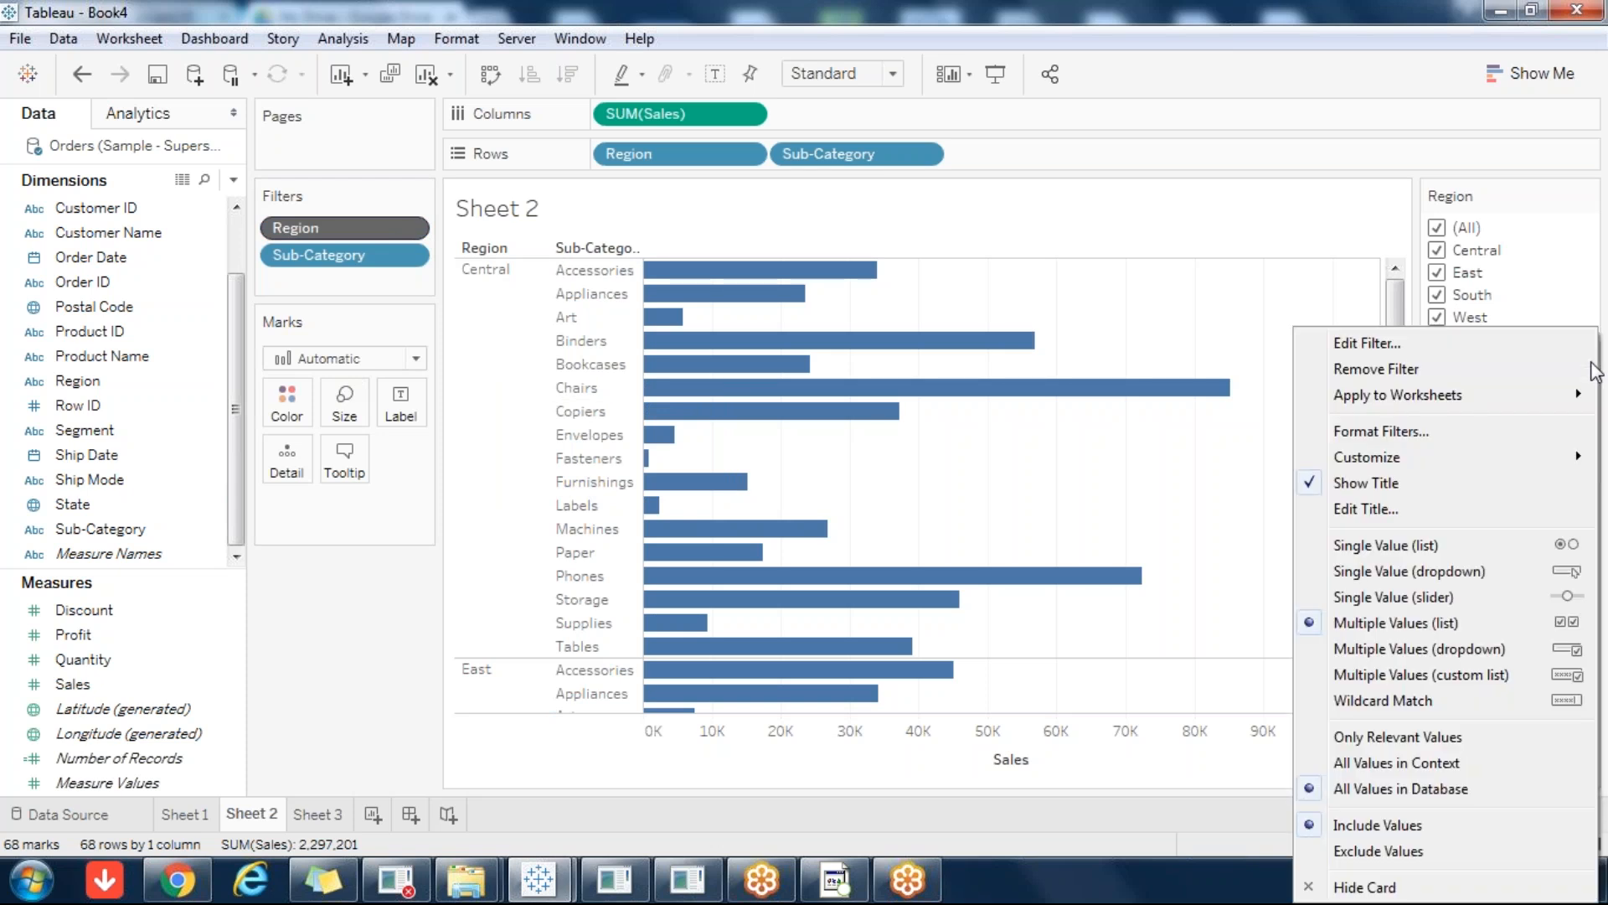
click(1414, 762)
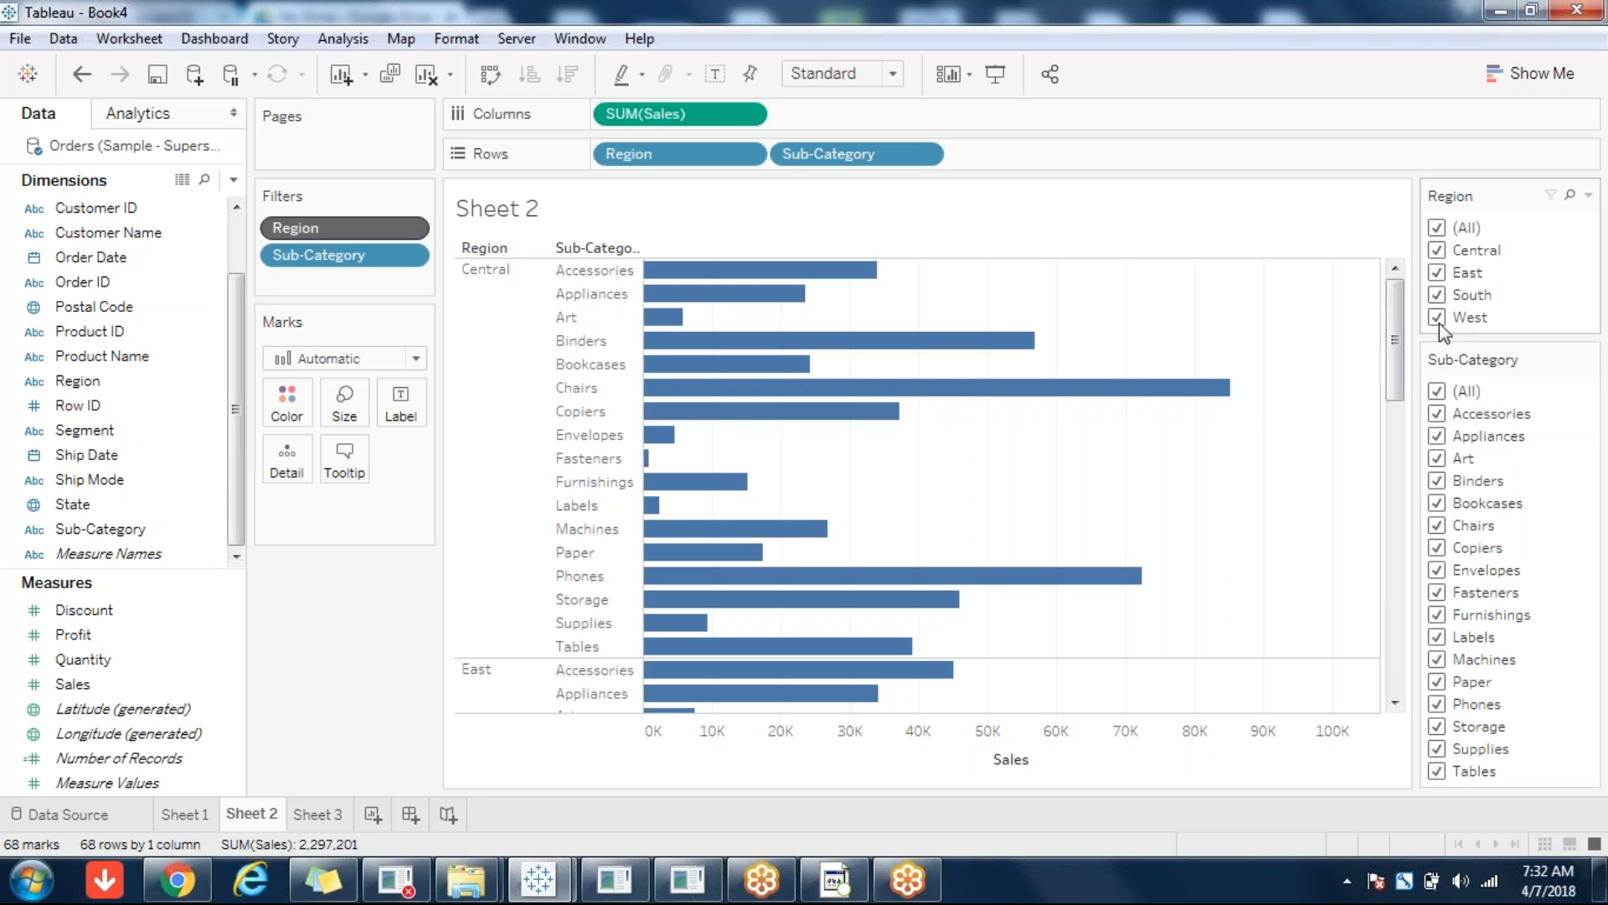
- Exclude Central, East, South and West one by one in the Region filter on Sheet 2, and include all regions again
click(1437, 256)
click(1437, 273)
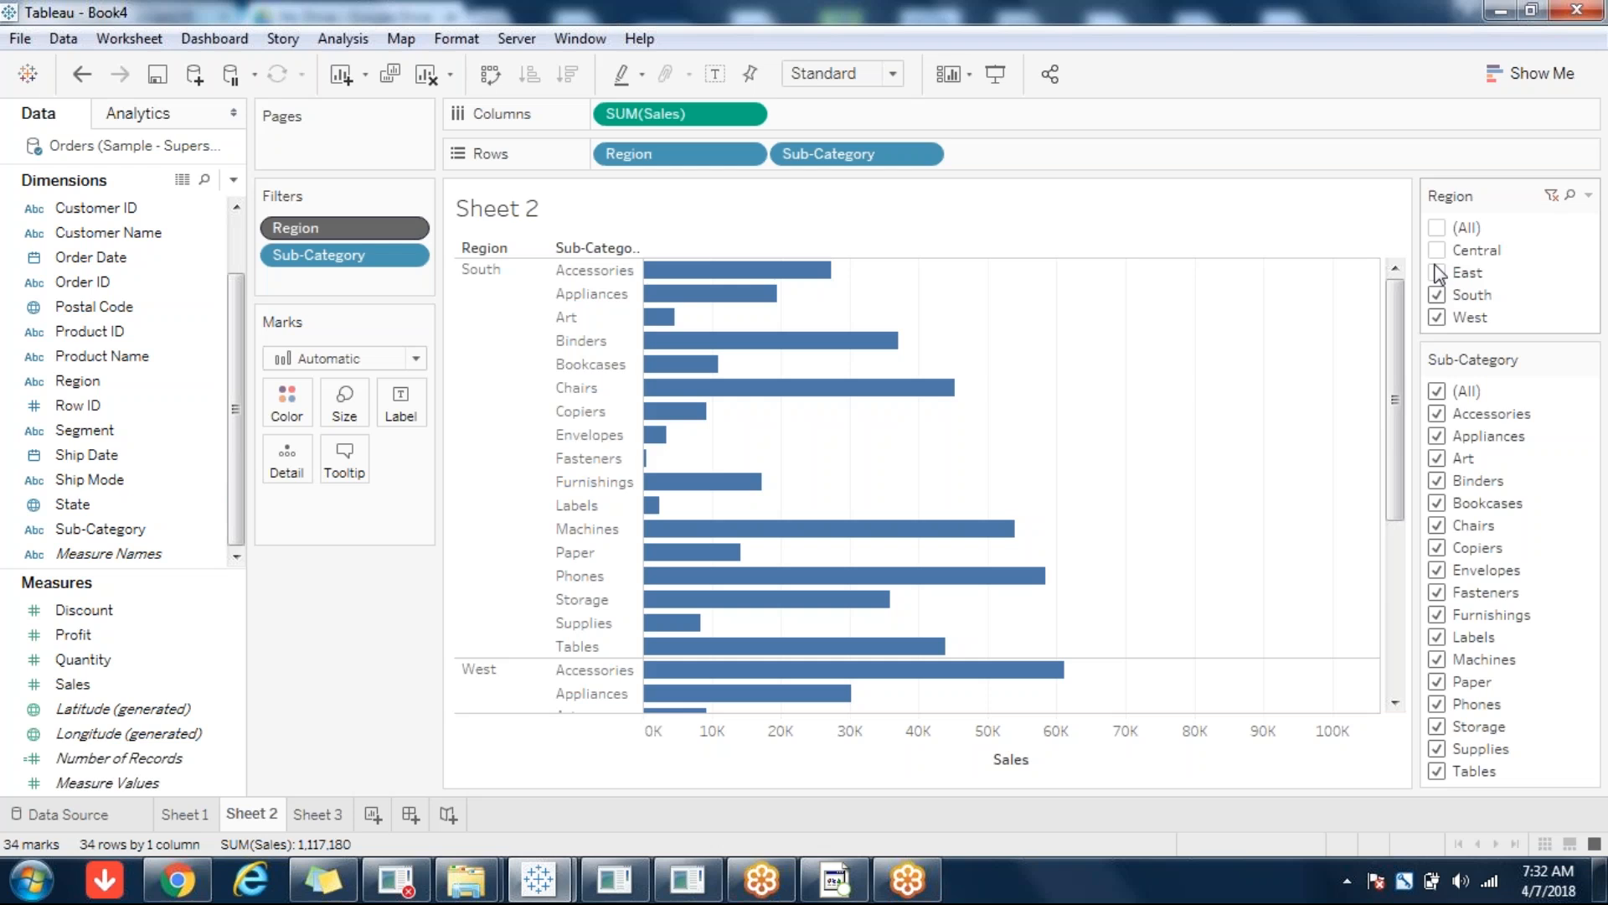
click(1438, 295)
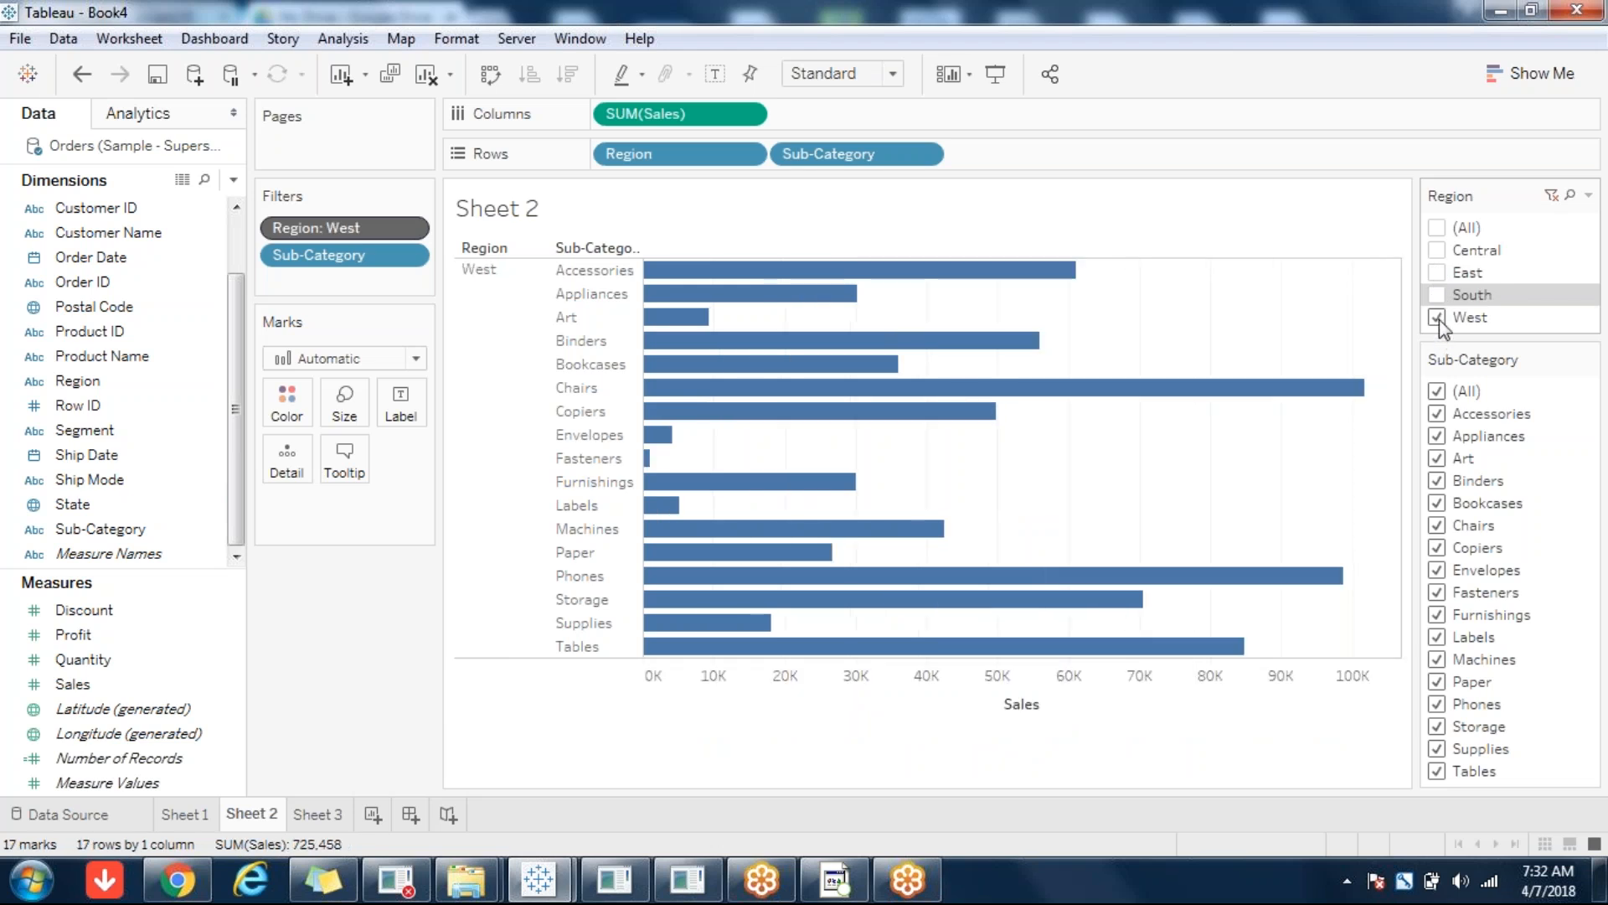
click(1438, 318)
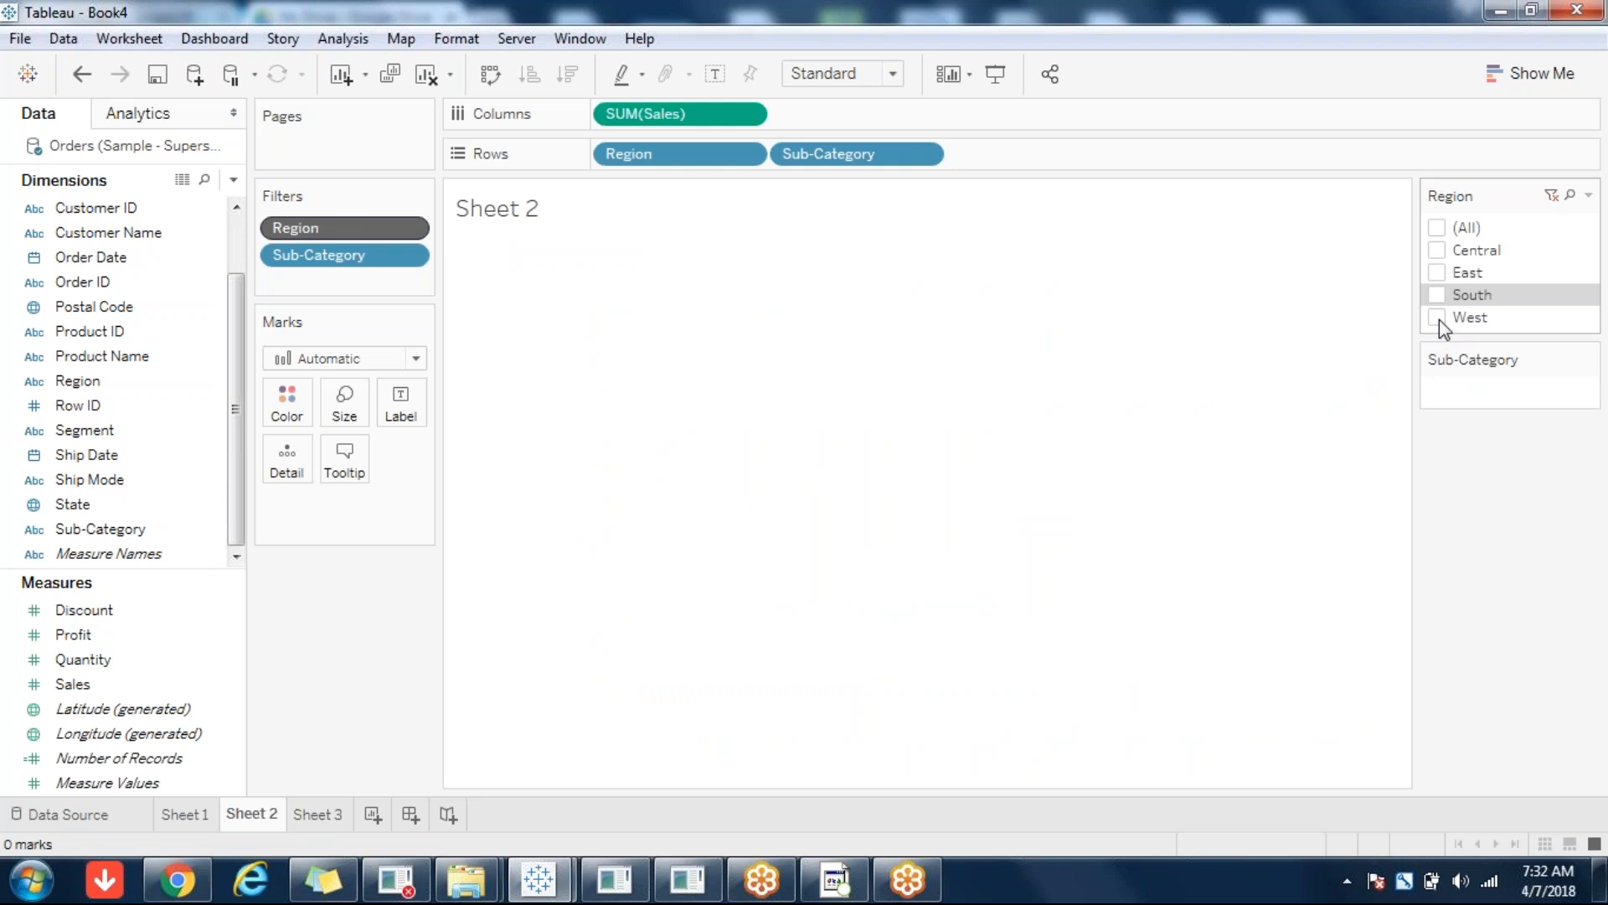
click(1437, 229)
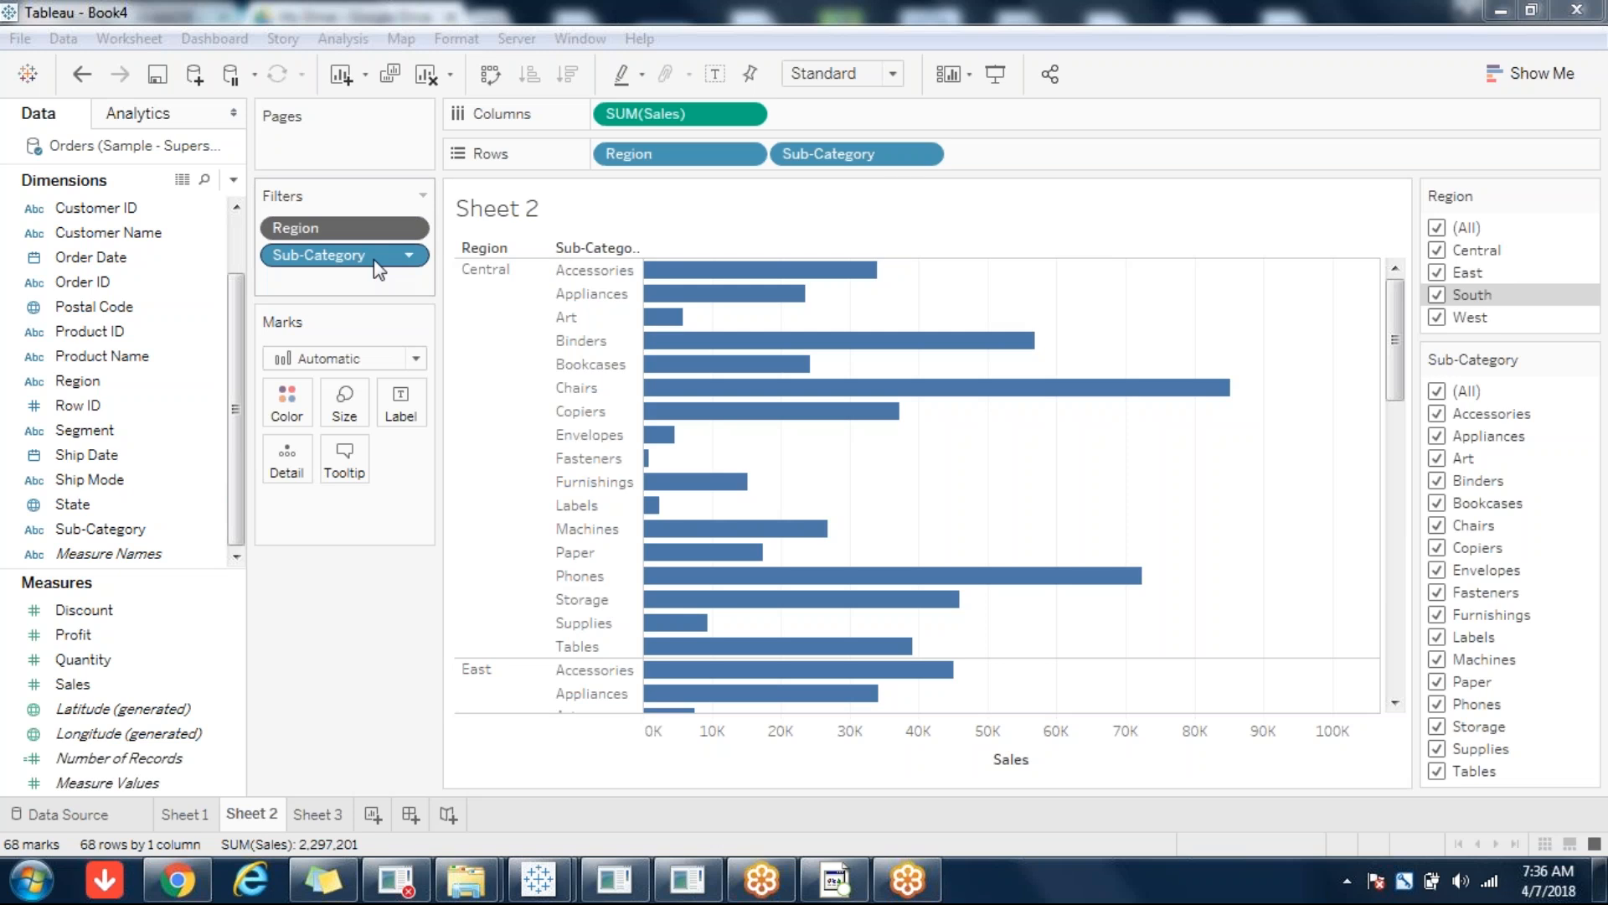
- Show a Product Name filter on Sheet 1 and place it below the Sub-Category filter
click(332, 639)
click(196, 814)
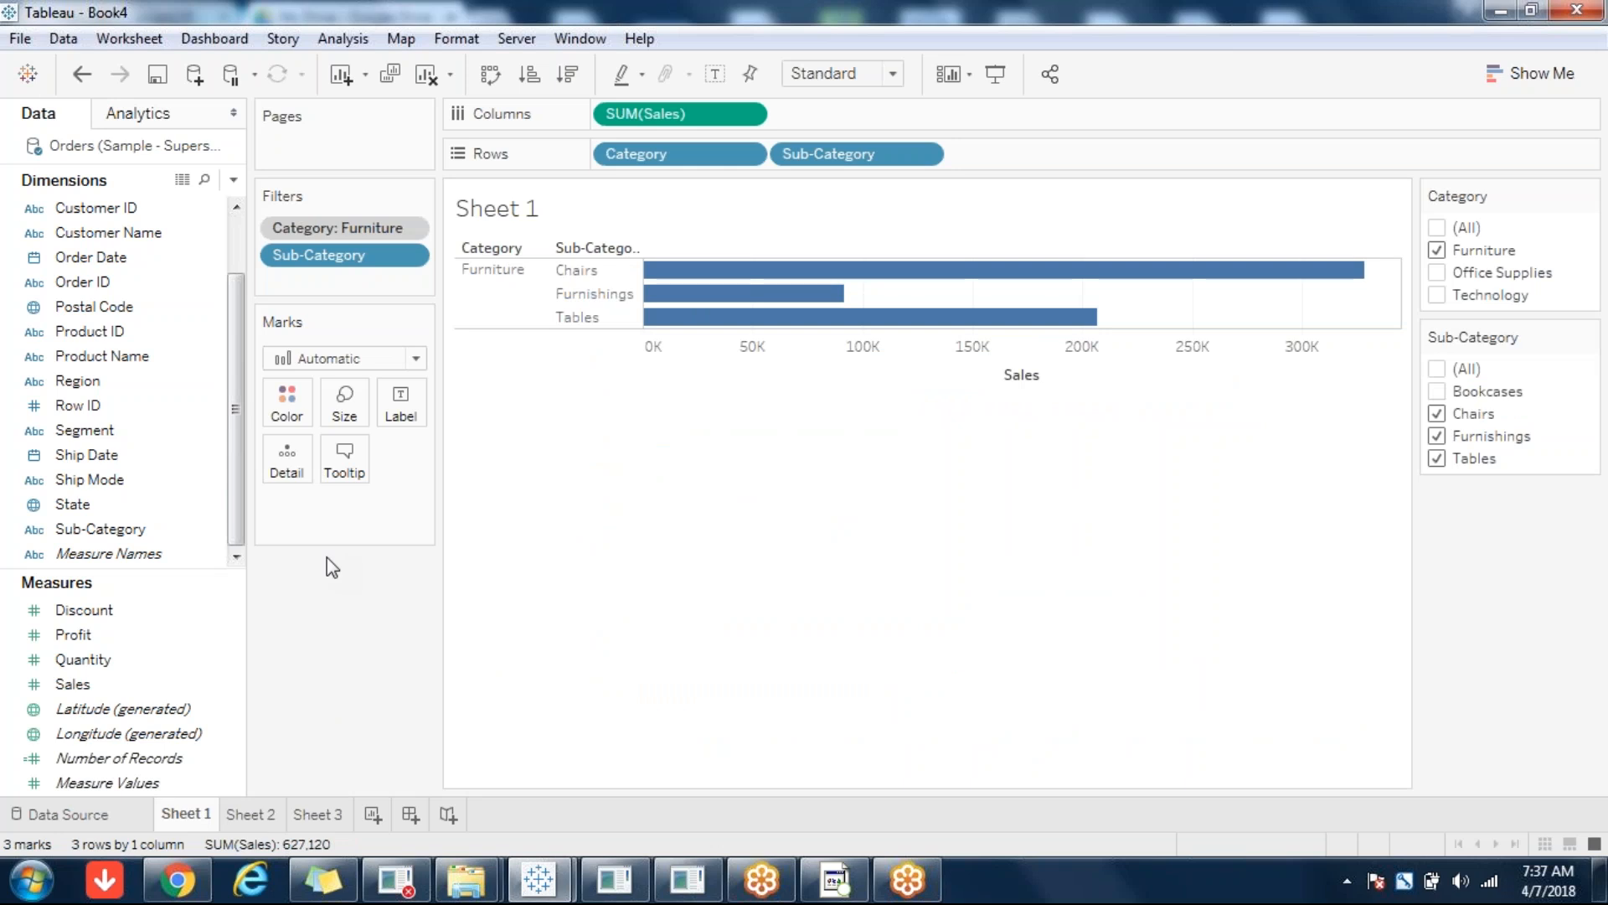
right_click(144, 358)
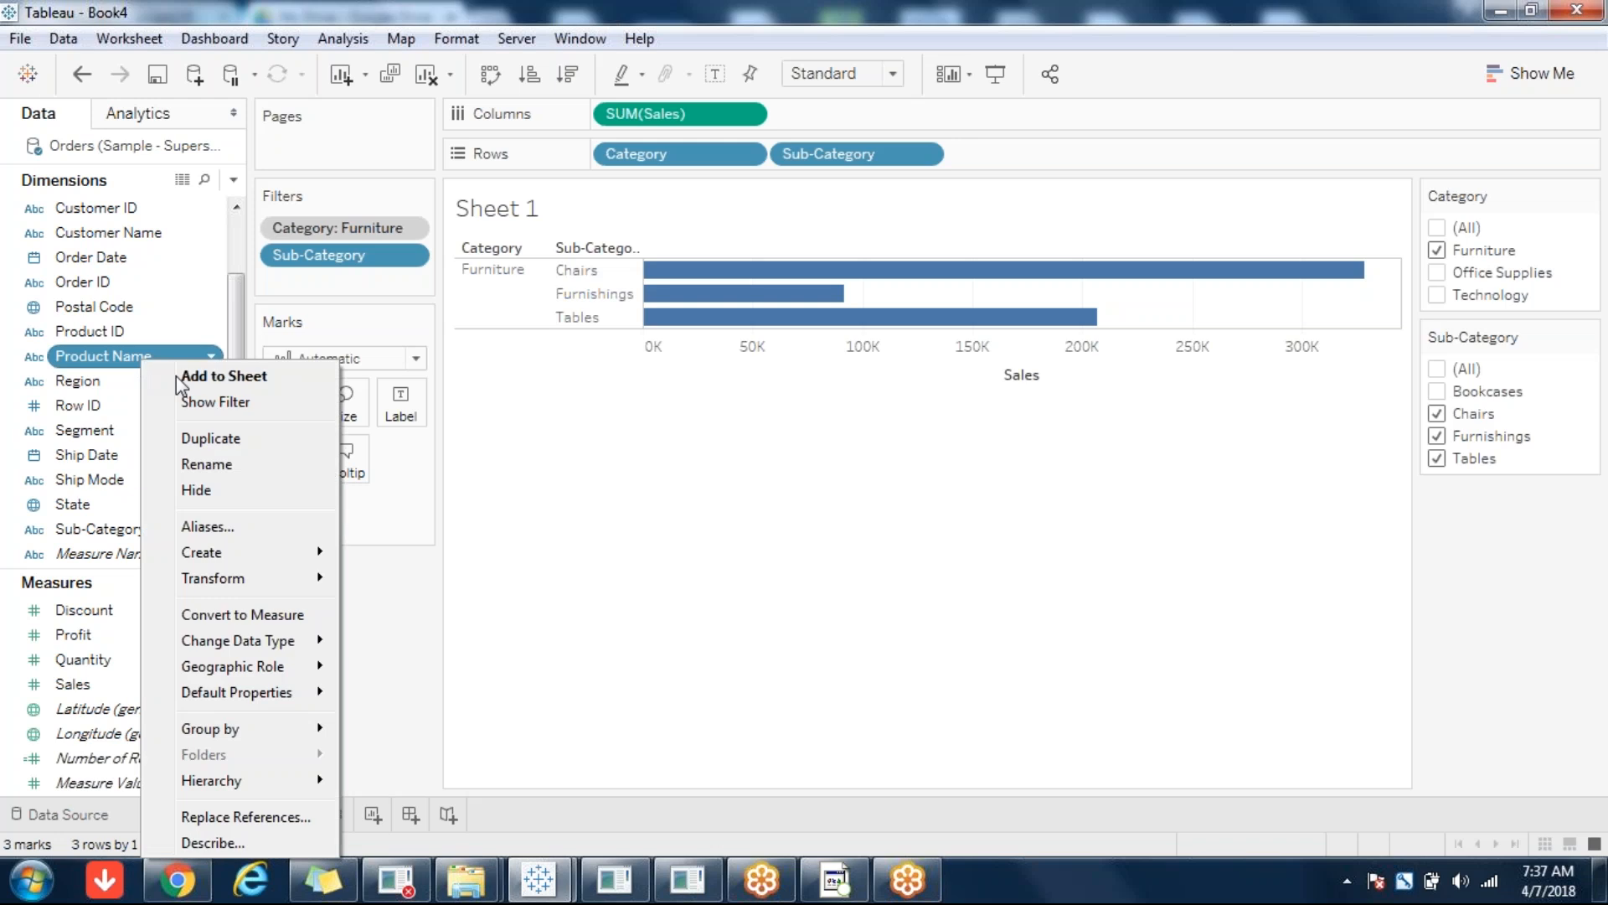
click(235, 410)
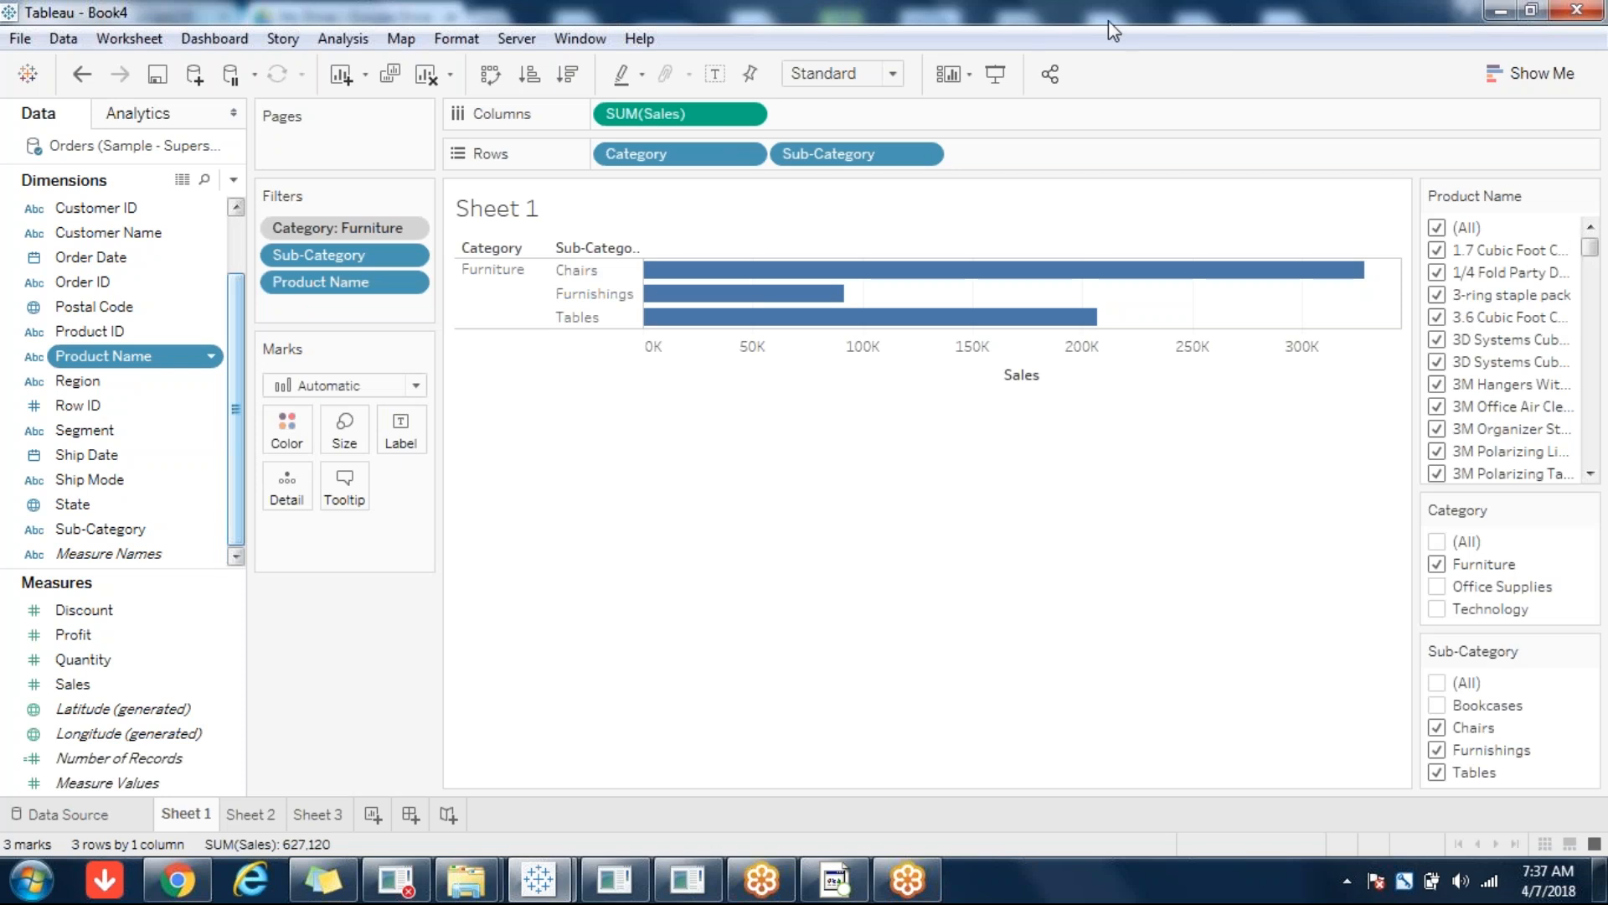
drag(1491, 195, 1516, 780)
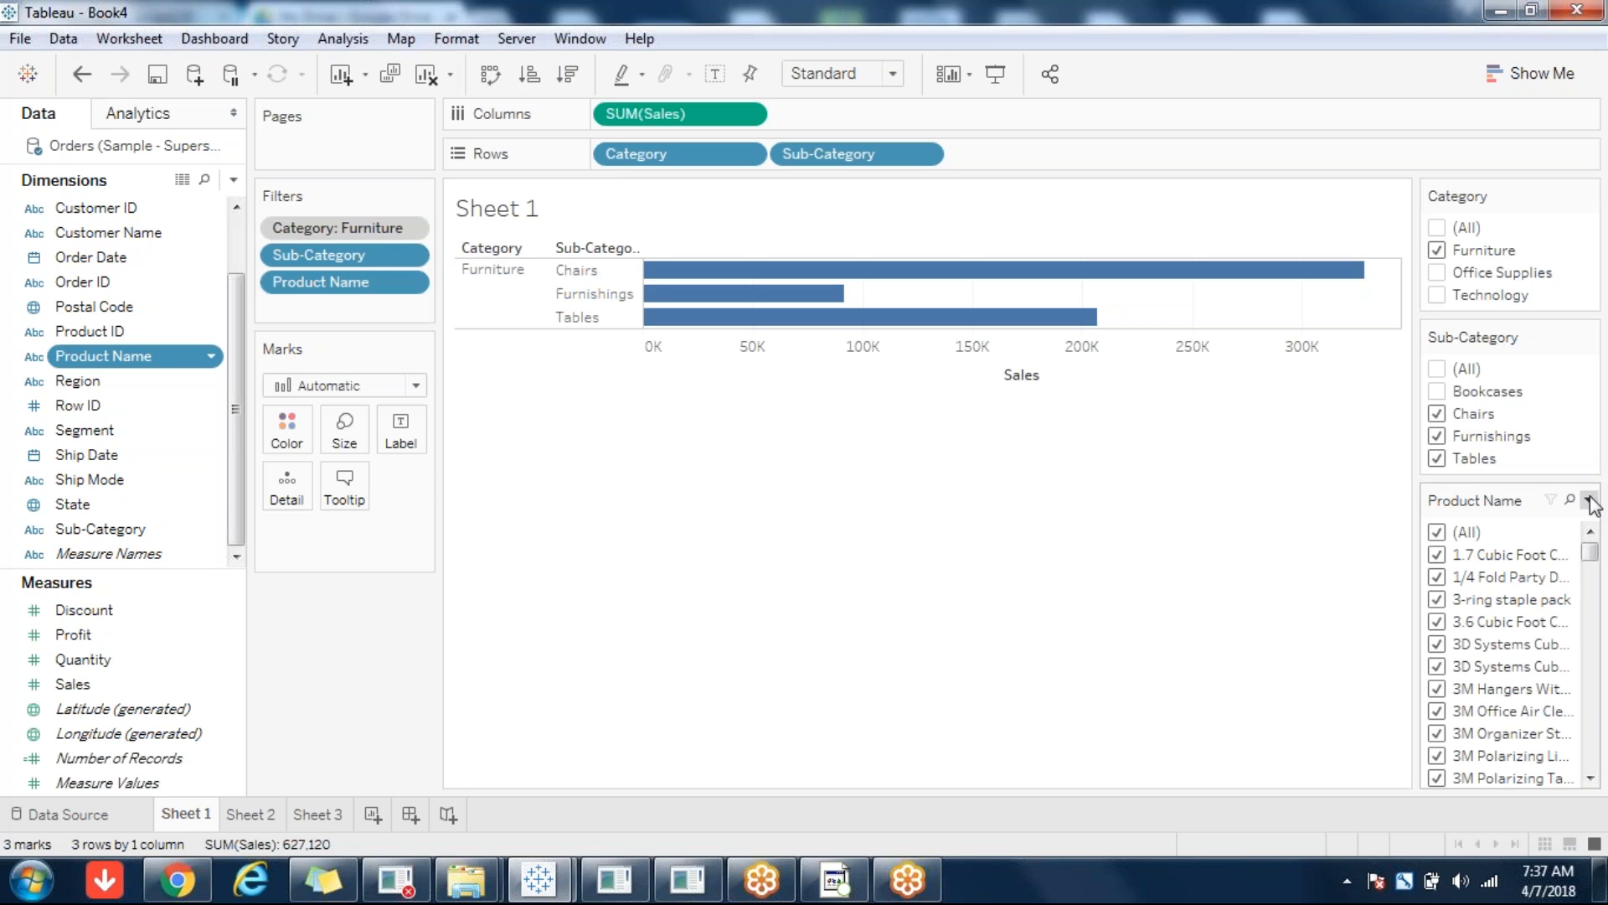
- Set the Product Name filter to All Values in Context and test it by excluding and re-including Furniture in Category
click(1589, 502)
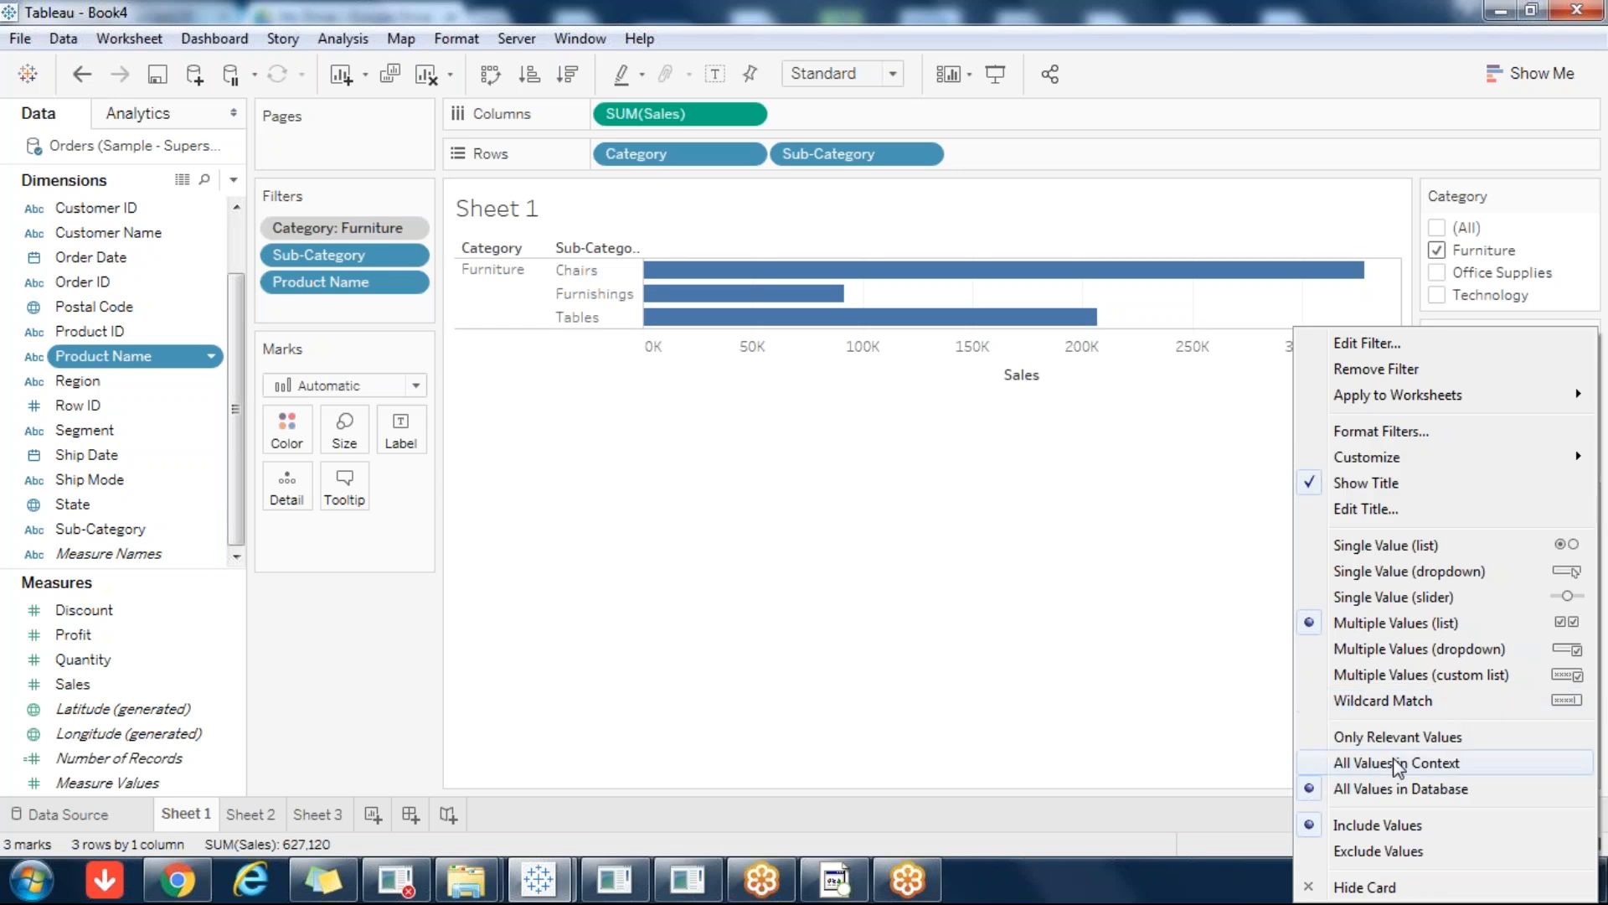
click(1078, 669)
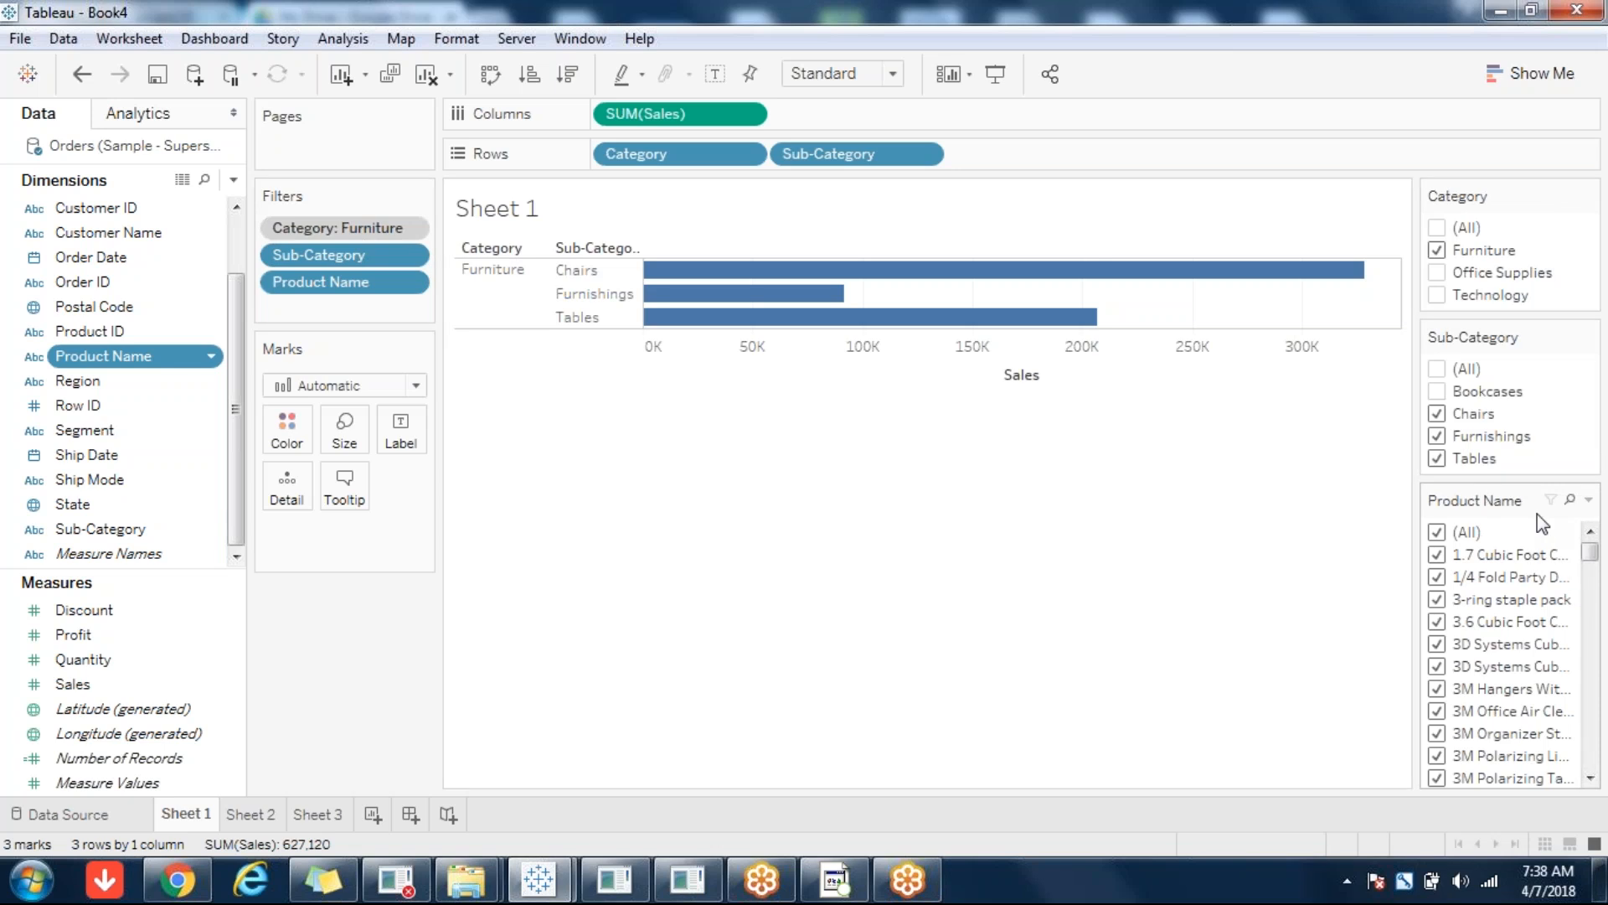
click(1588, 500)
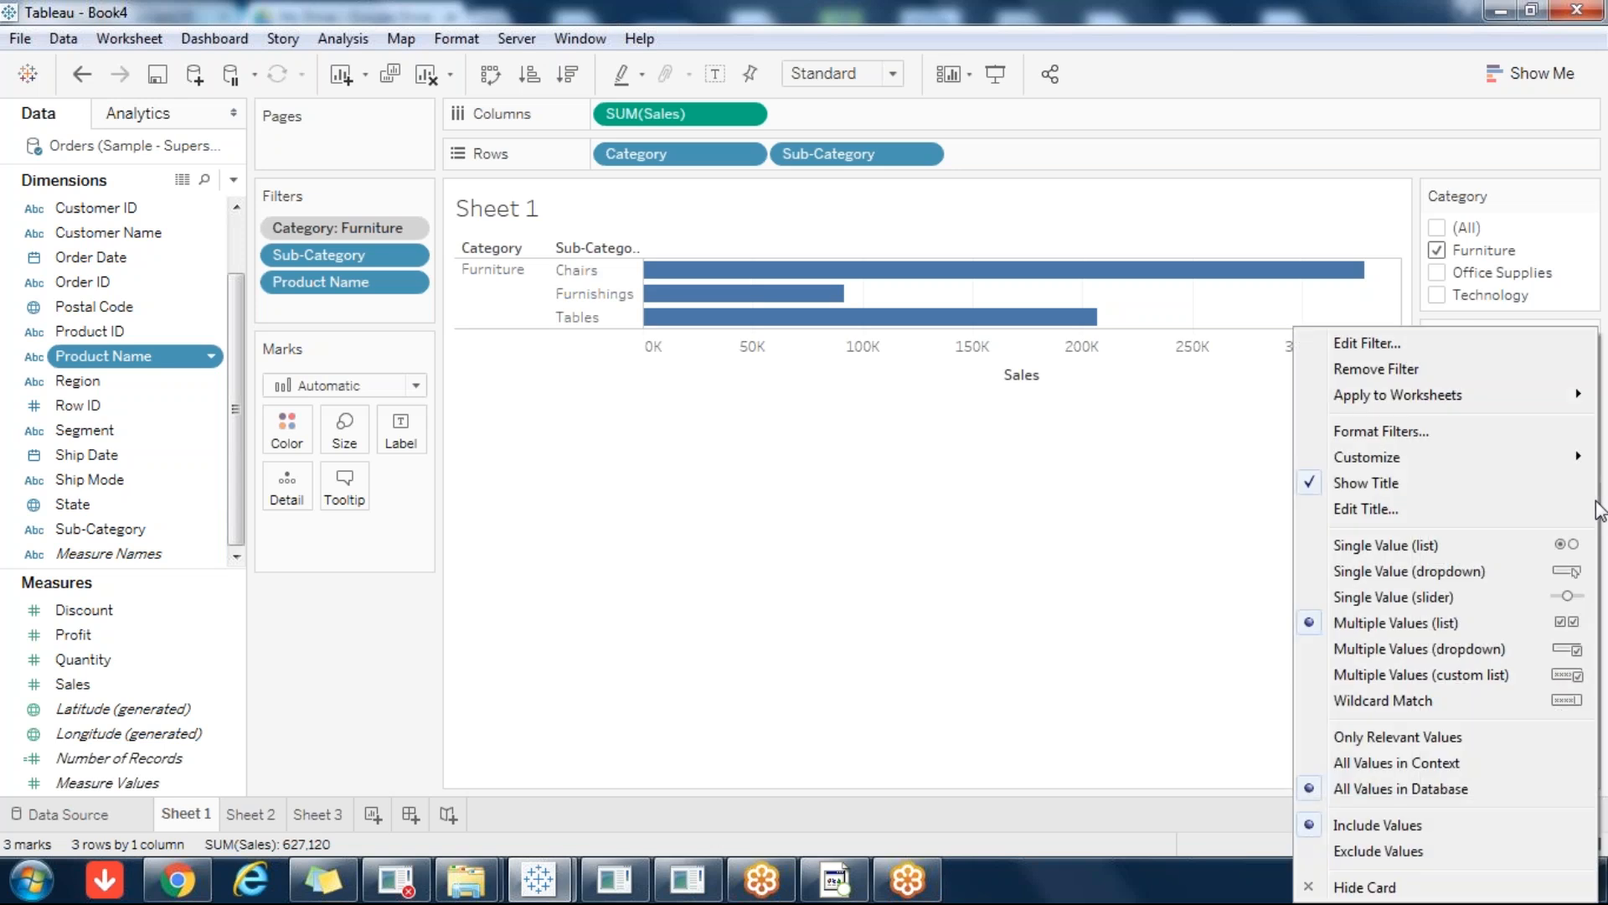
click(1350, 763)
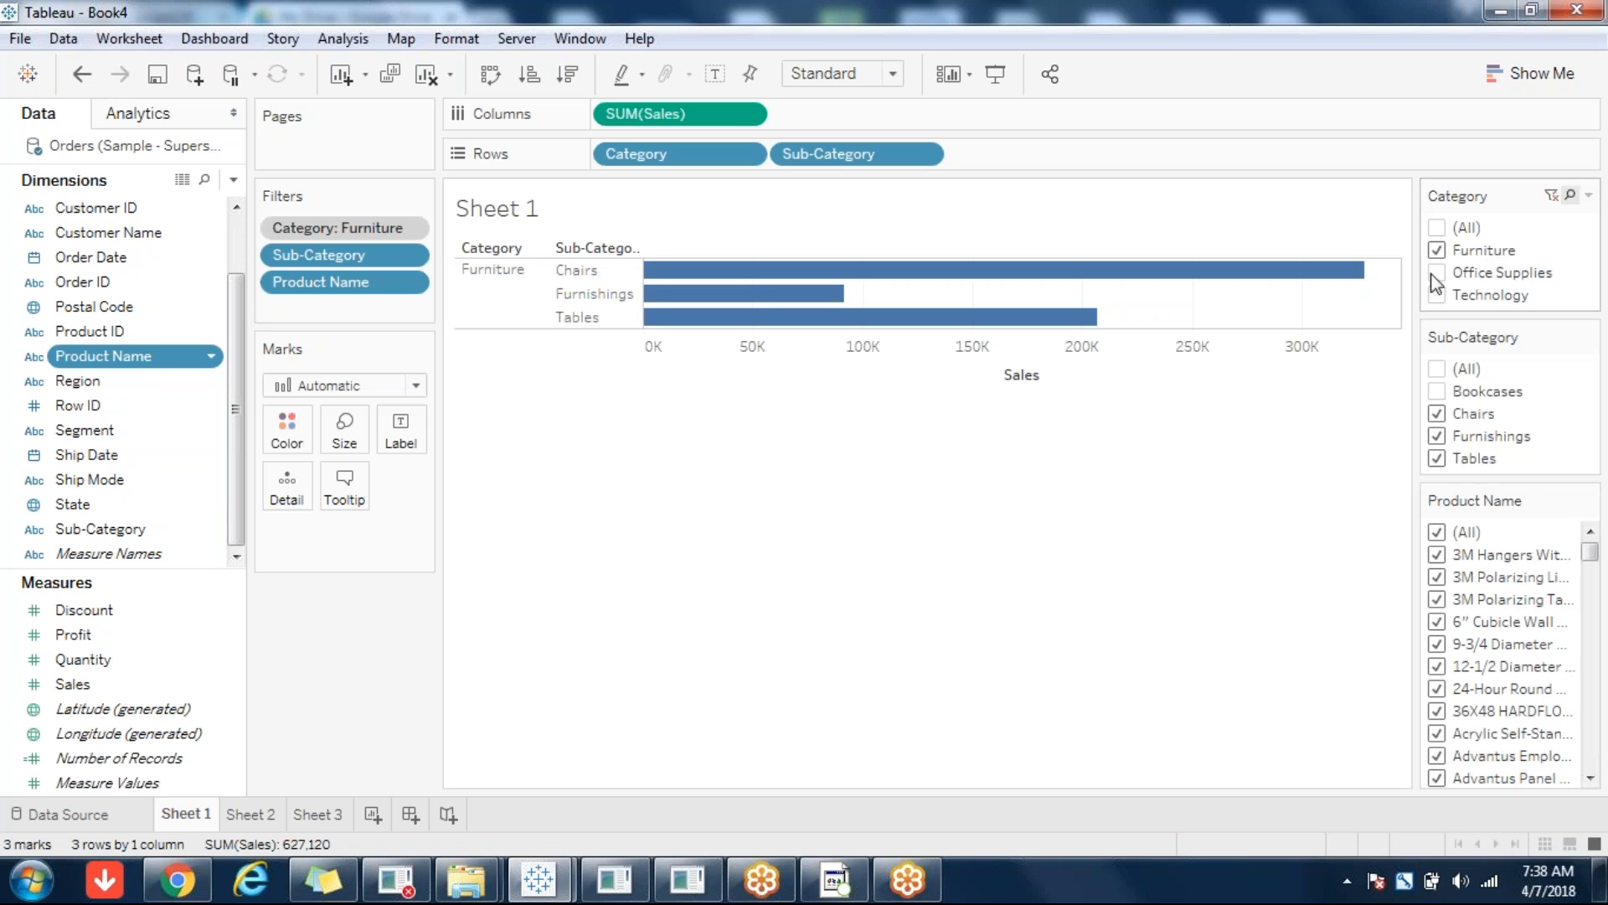
click(1438, 249)
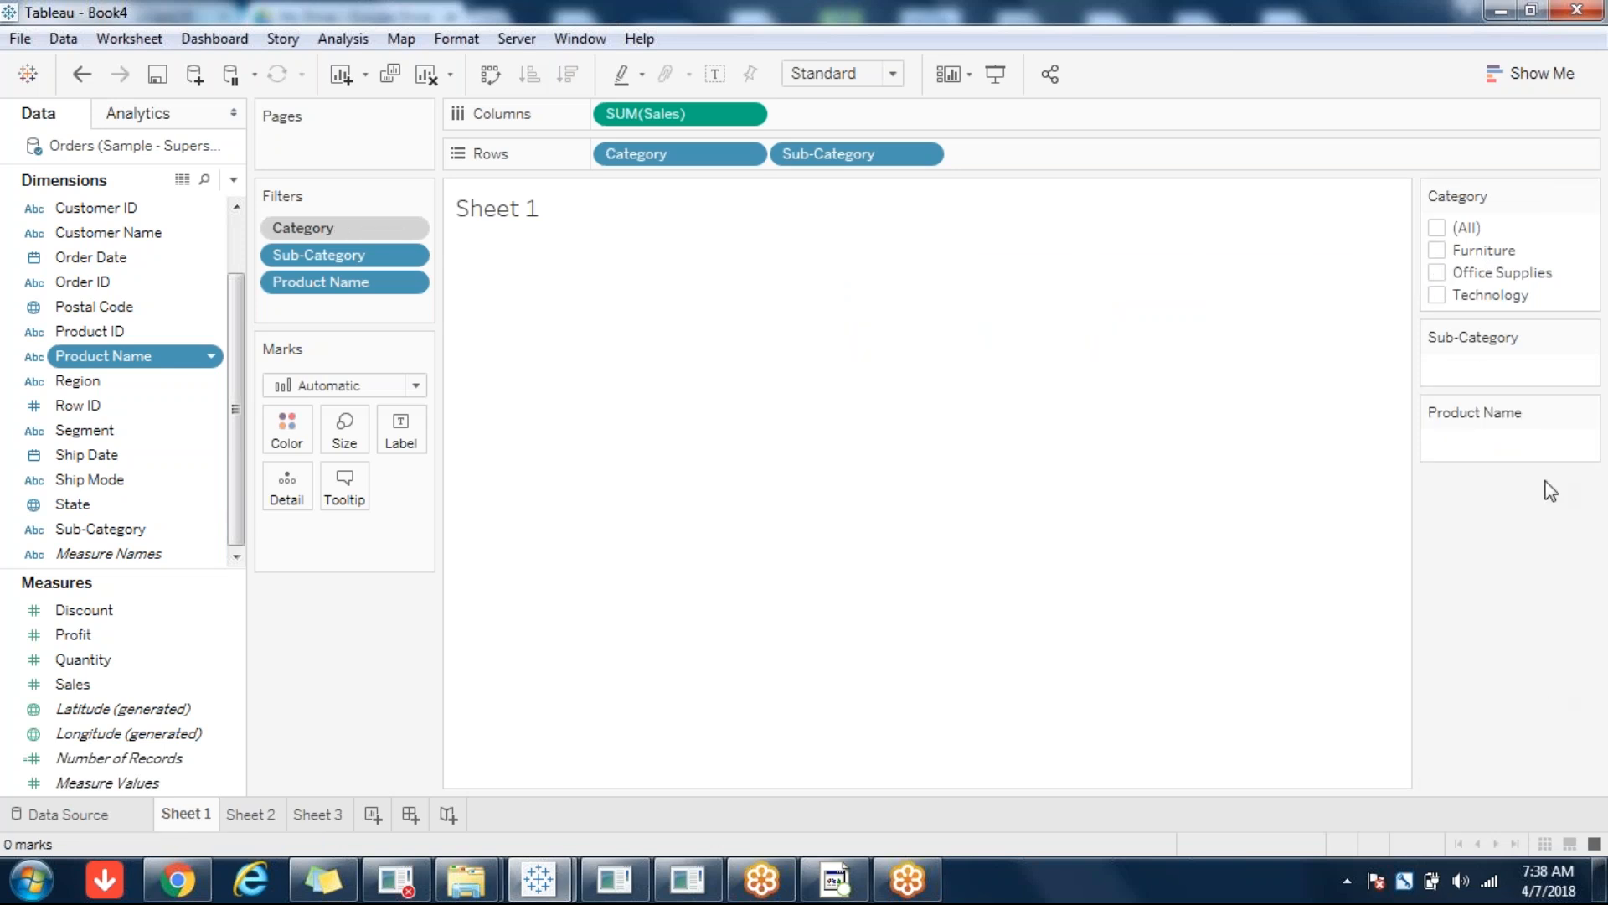
click(1438, 251)
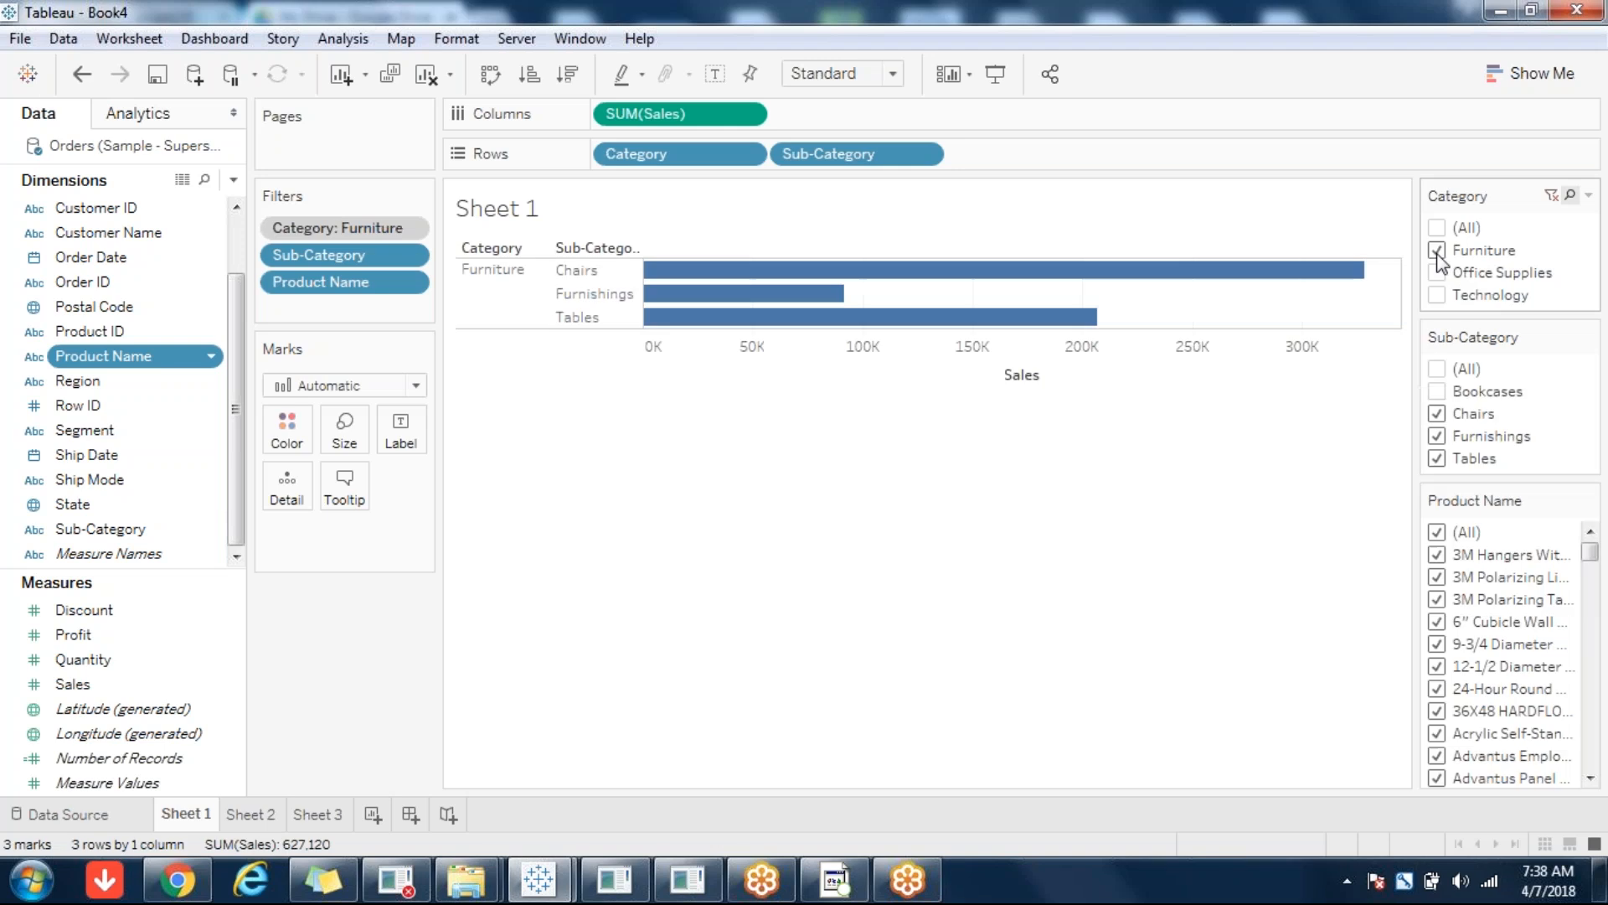
- Deselect all values in the Sub-Category filter on Sheet 1 and add that filter to context
click(1438, 369)
click(1438, 368)
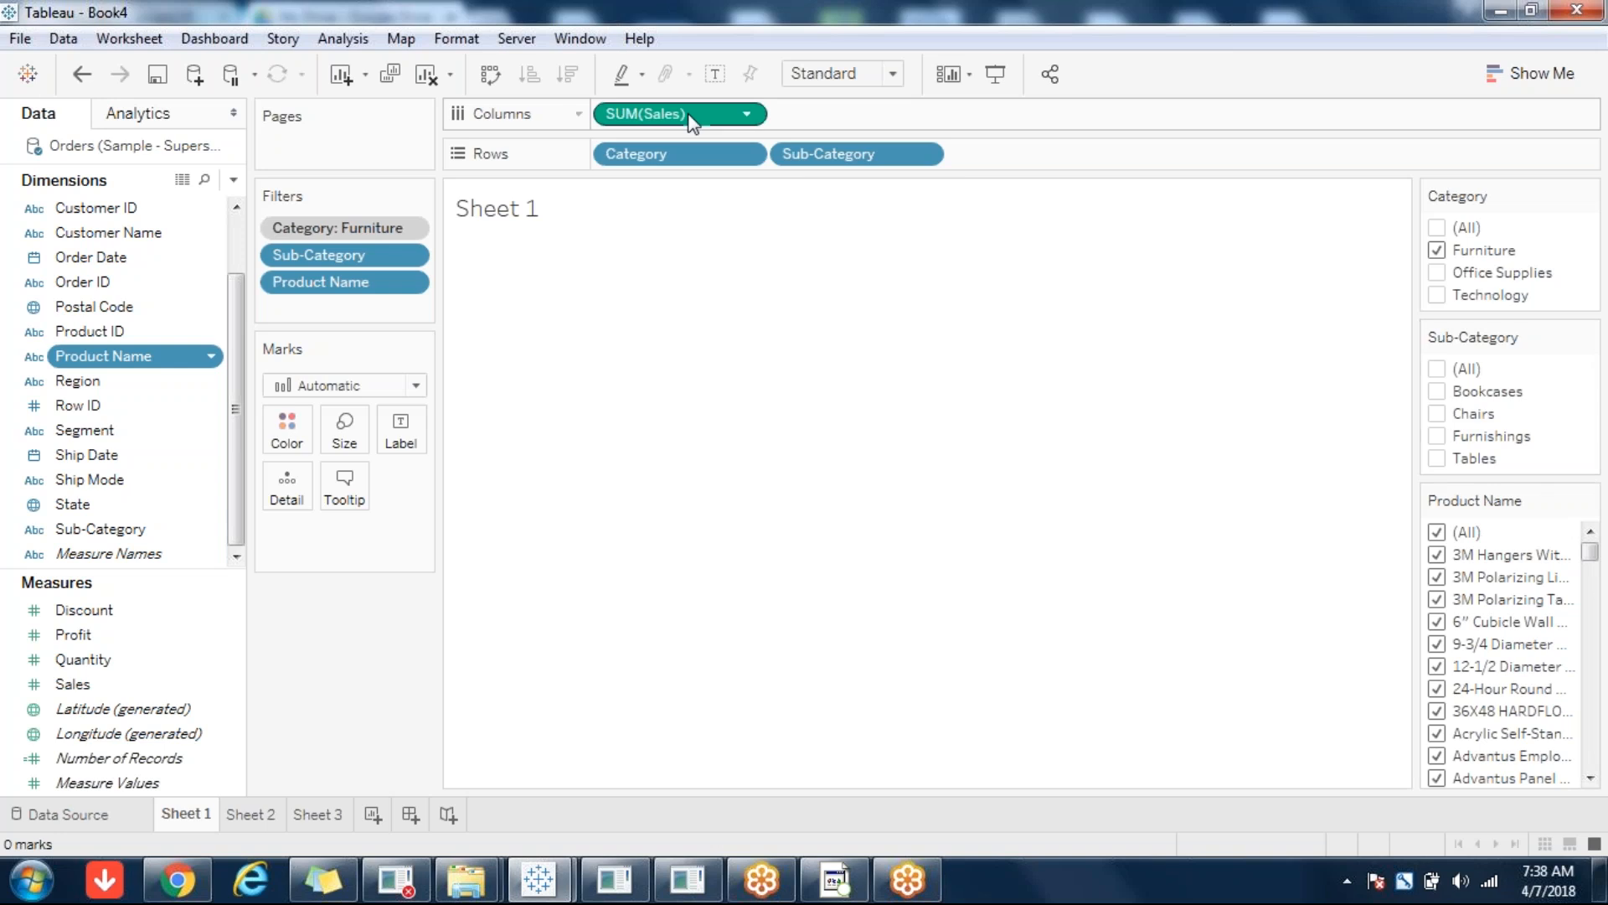
click(406, 260)
click(372, 399)
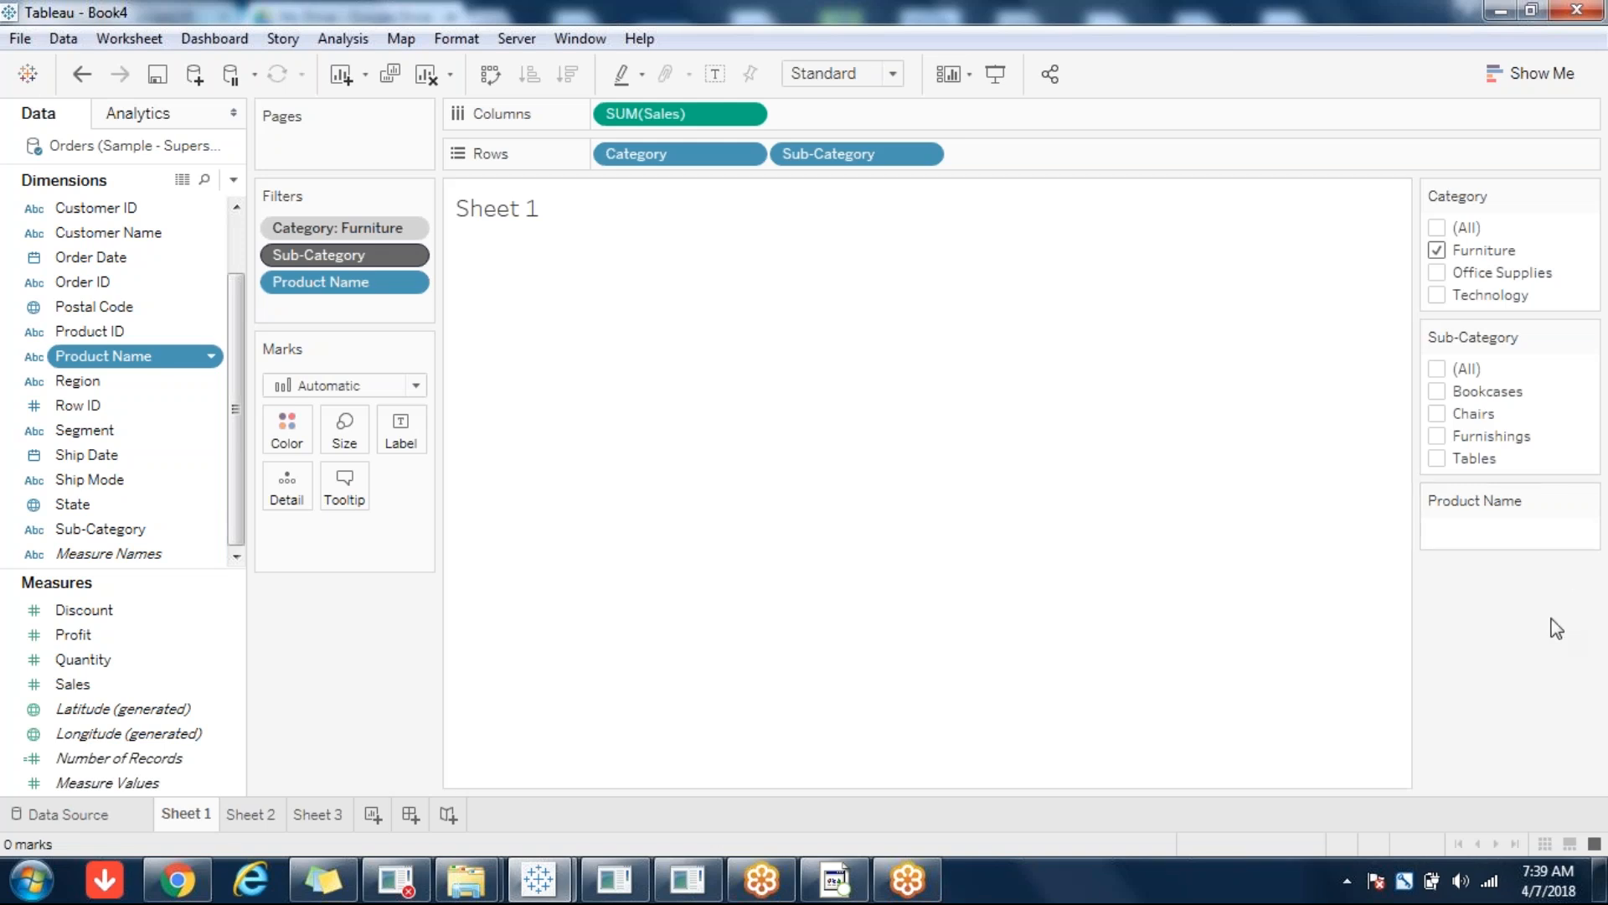
- Include Bookcases, Chairs, Furnishings and Tables one by one in the Sub-Category filter, and exclude them again in reverse order
click(1438, 393)
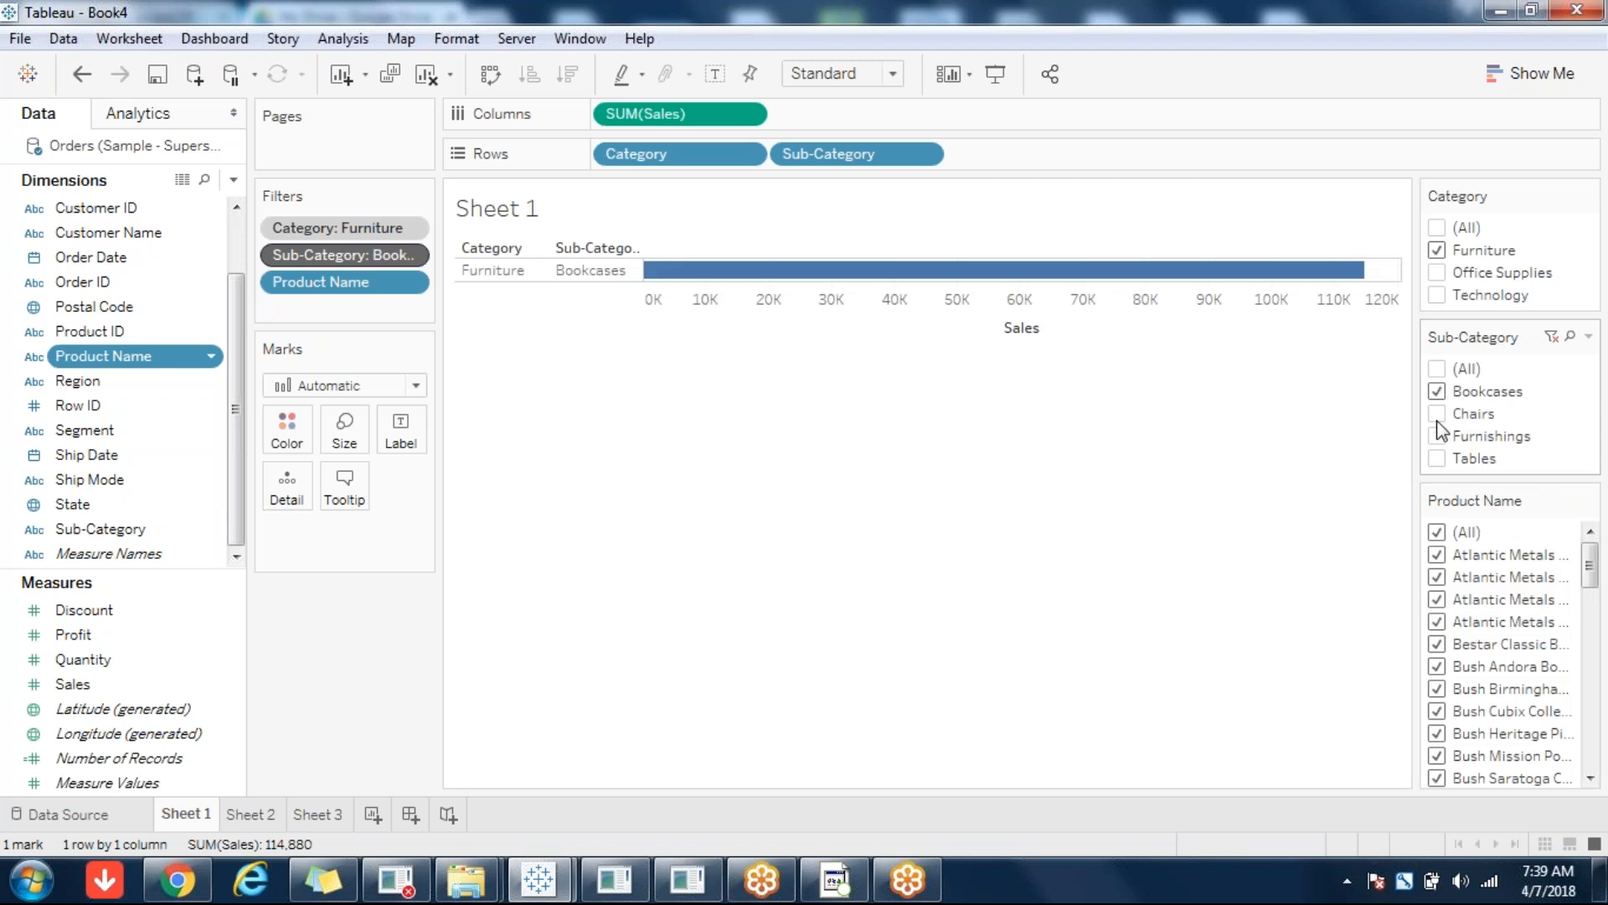
click(1438, 415)
click(1438, 436)
click(1437, 459)
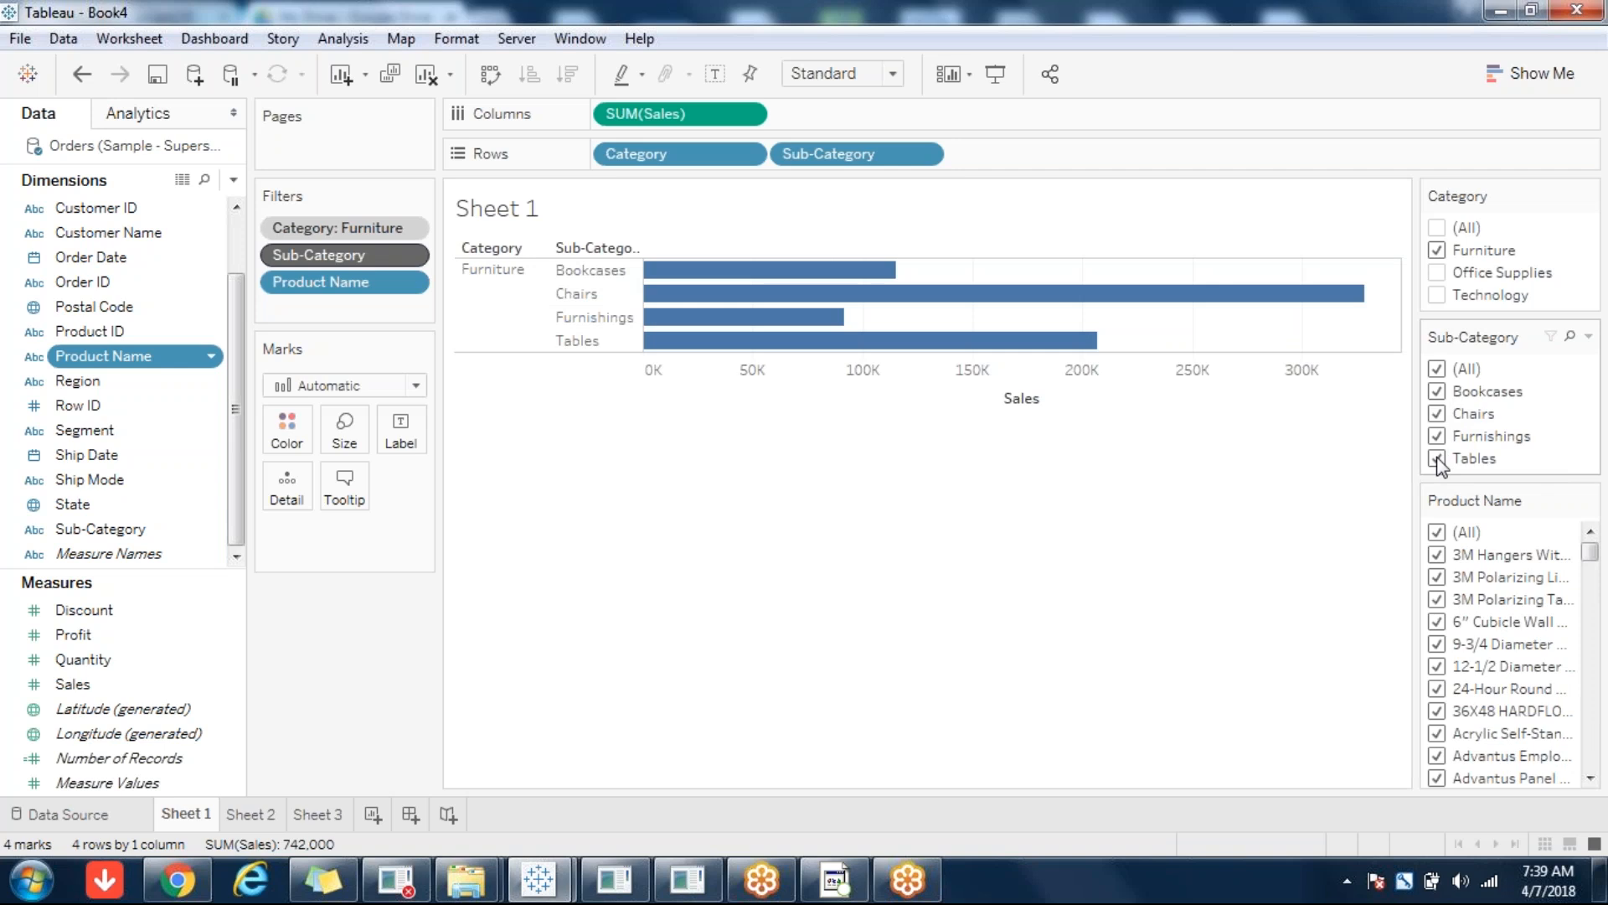
click(1438, 459)
click(1438, 436)
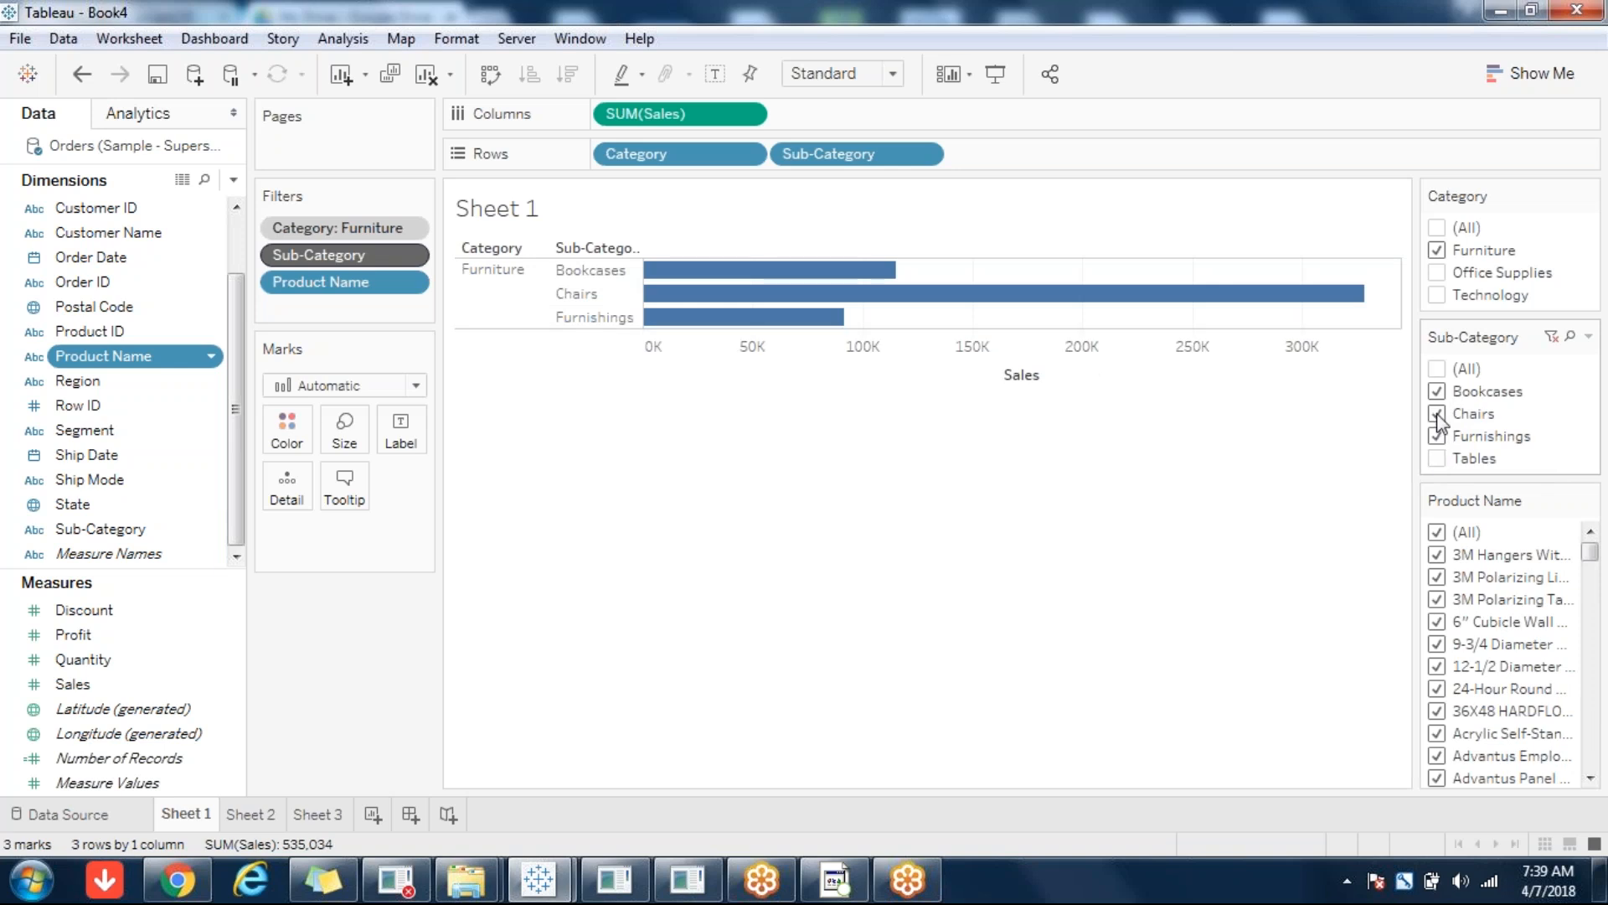
click(1438, 414)
click(1438, 391)
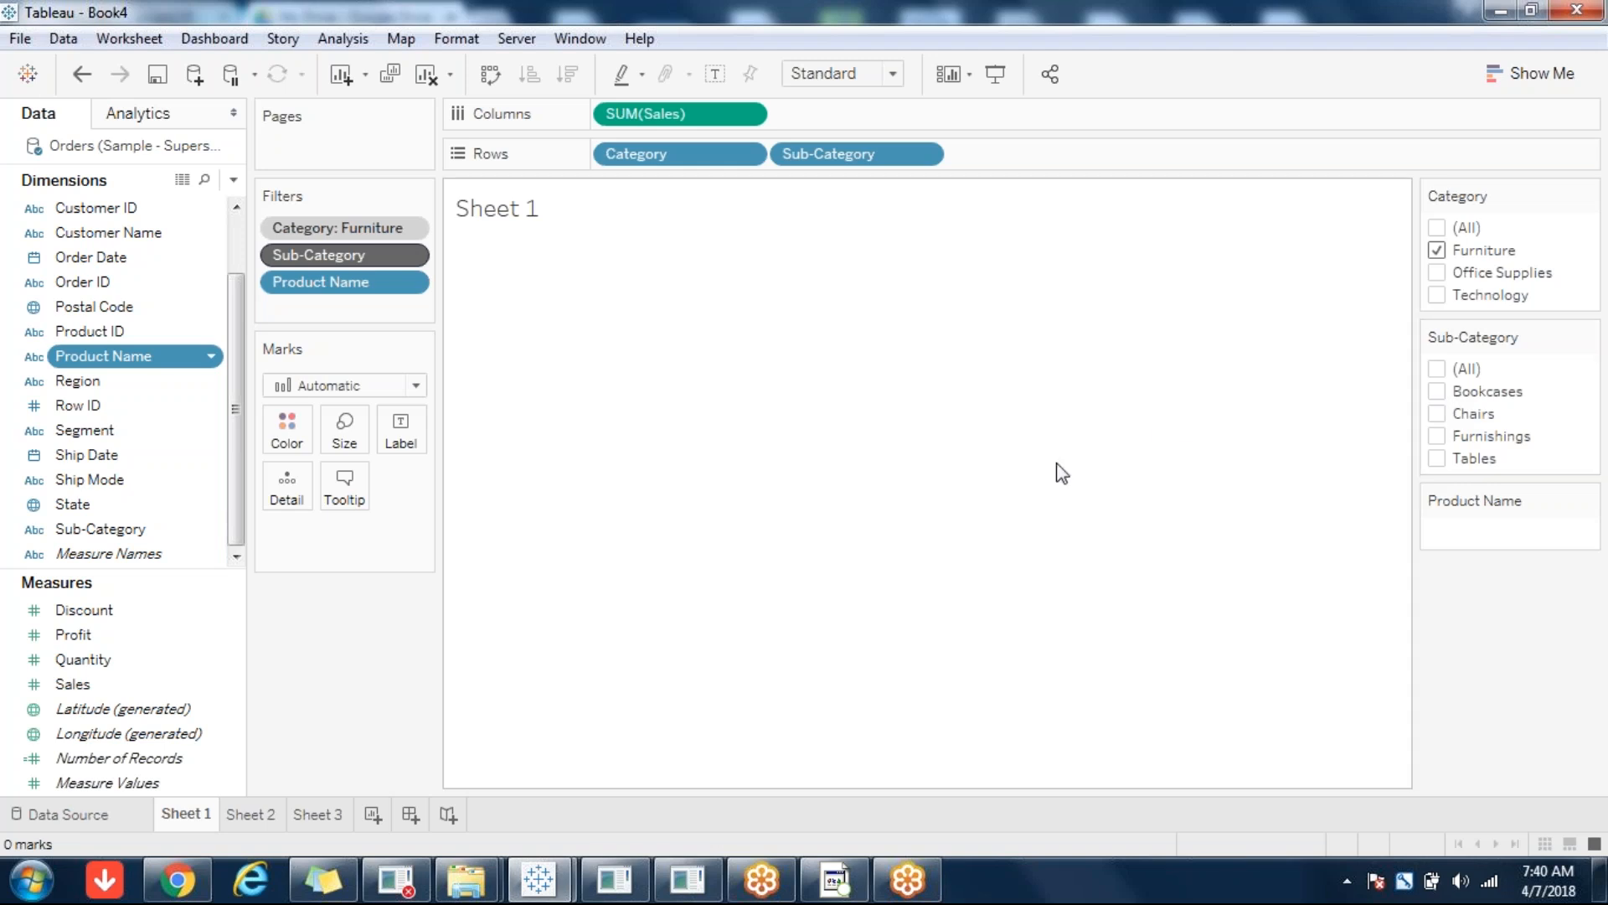
- Change the Sheet 1 chart to packed bubbles and include all sub-categories in its Sub-Category filter
click(1530, 80)
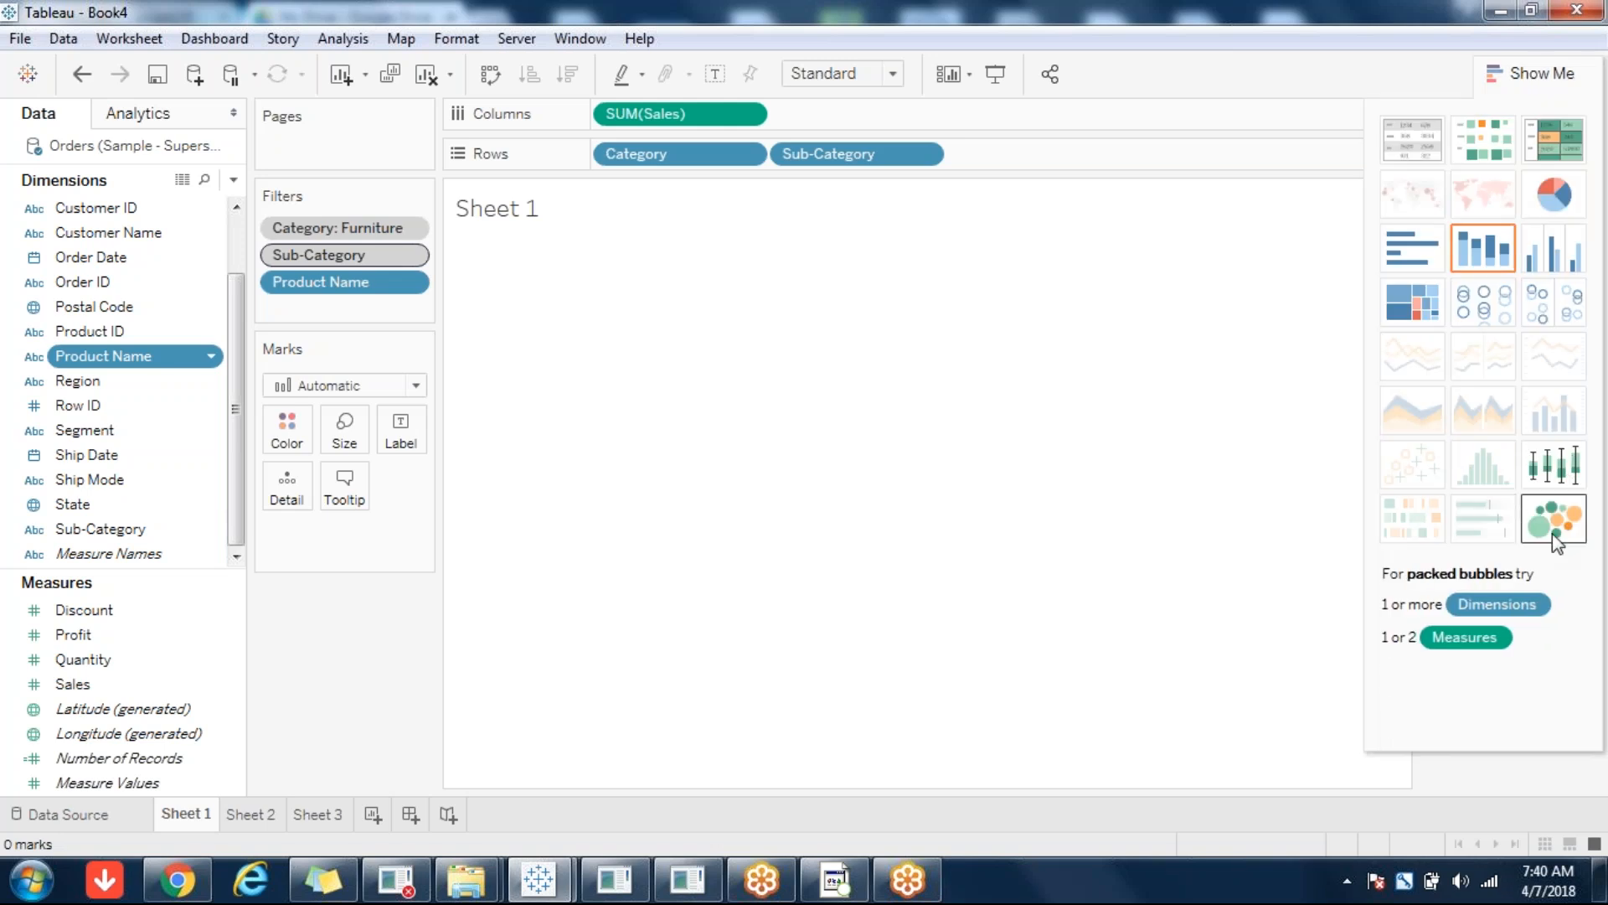
click(1554, 521)
click(1528, 73)
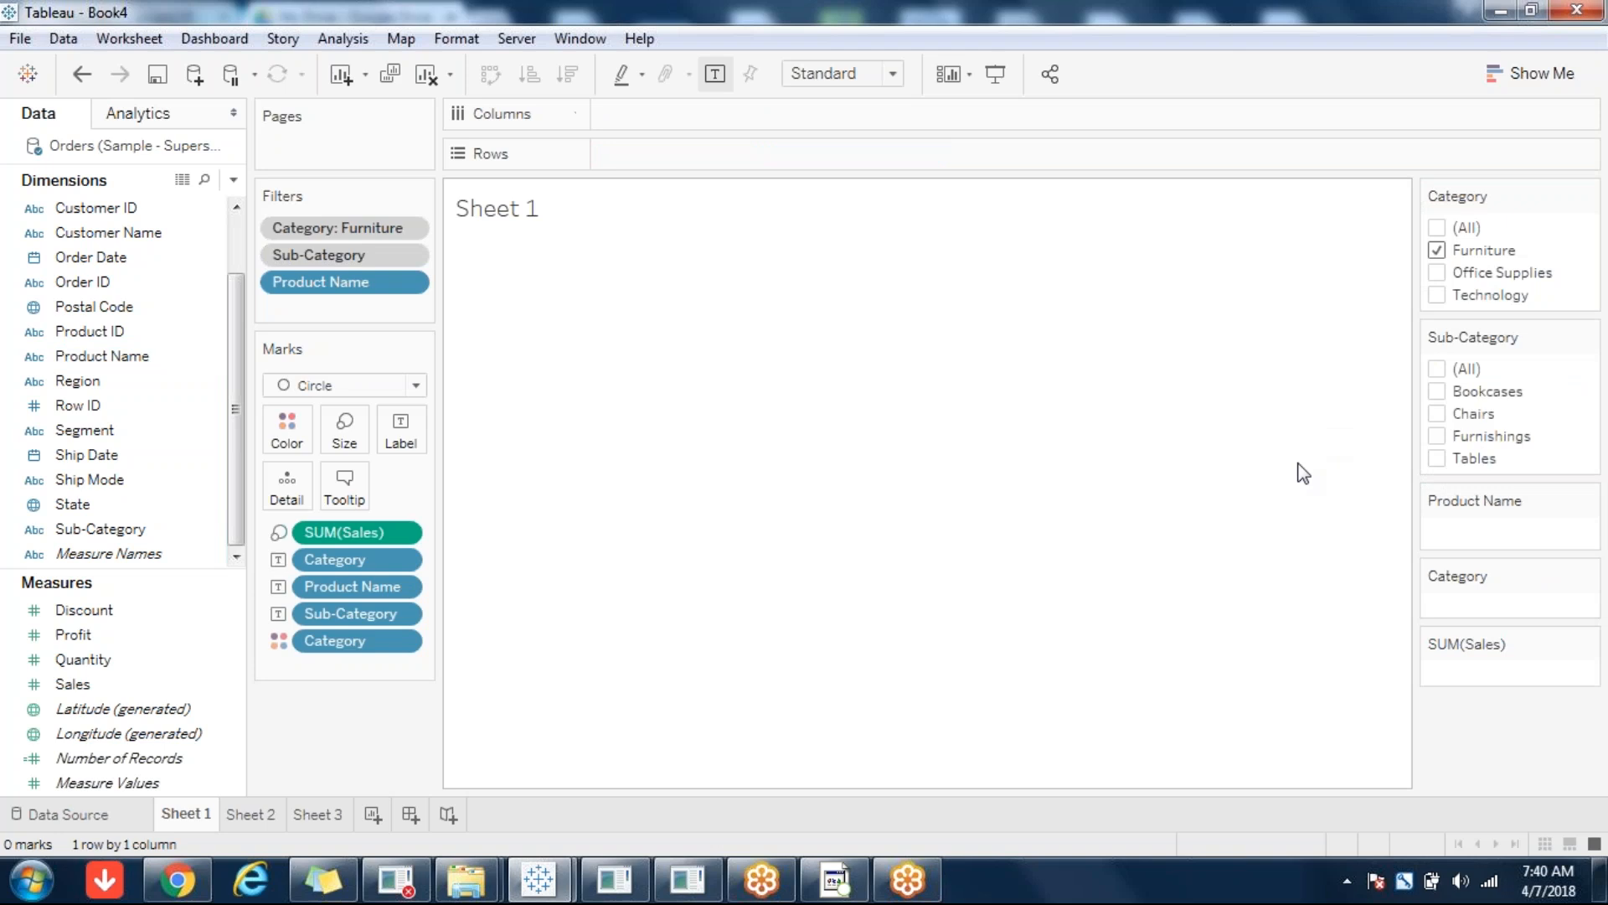
click(1436, 373)
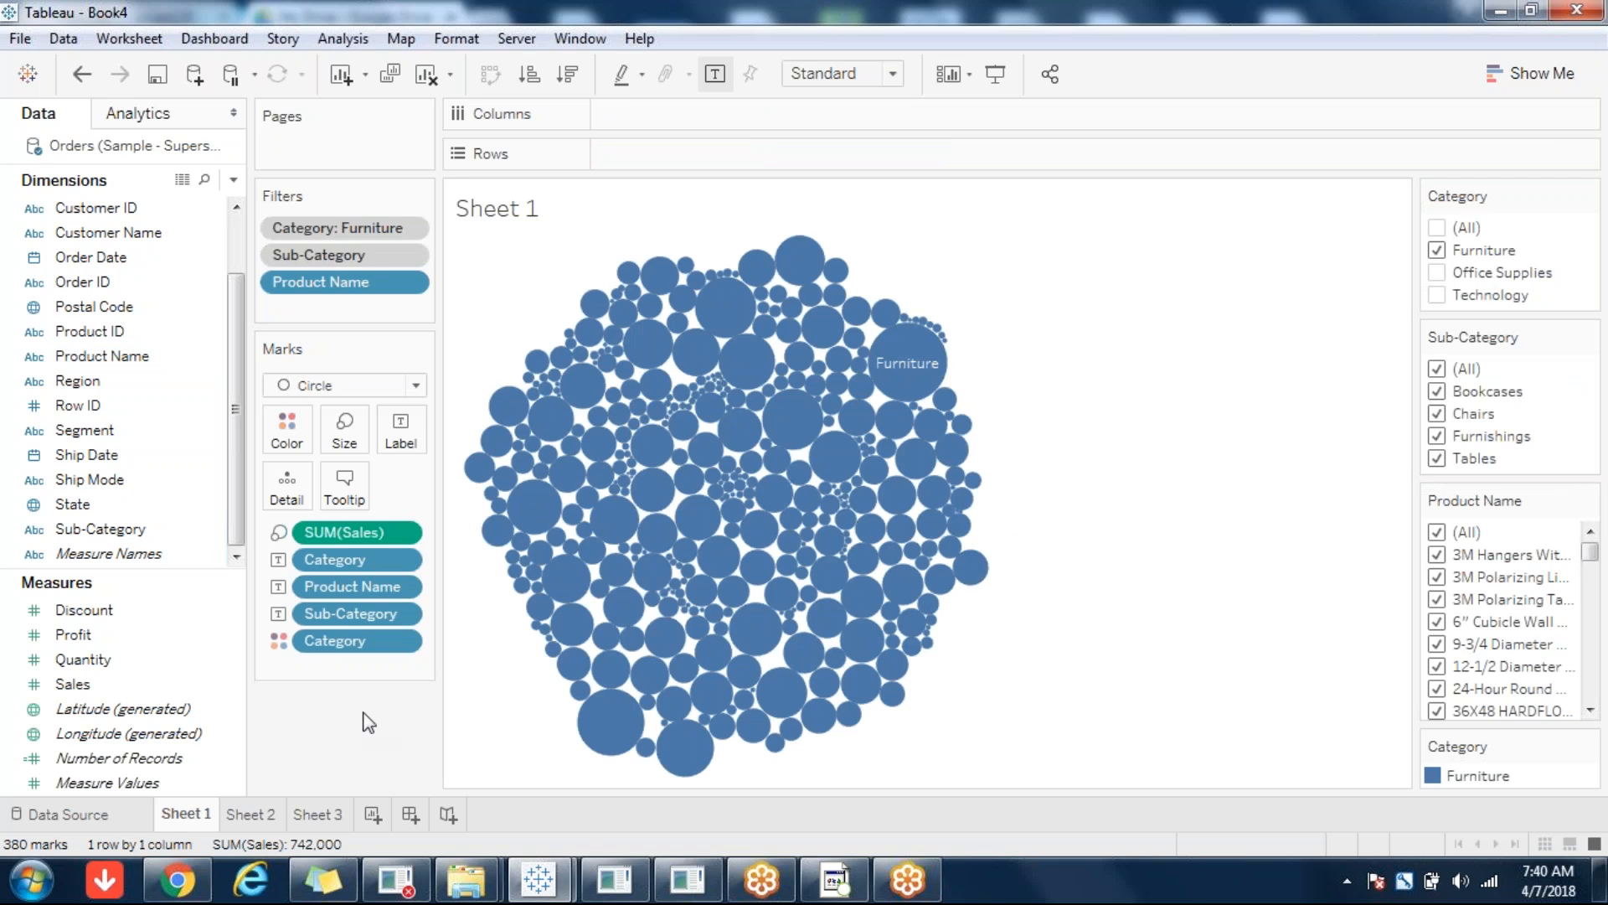
- Undo the all sub-categories selection, the packed bubbles chart change and the last Bookcases exclusion on Sheet 1
mouse_move(835, 416)
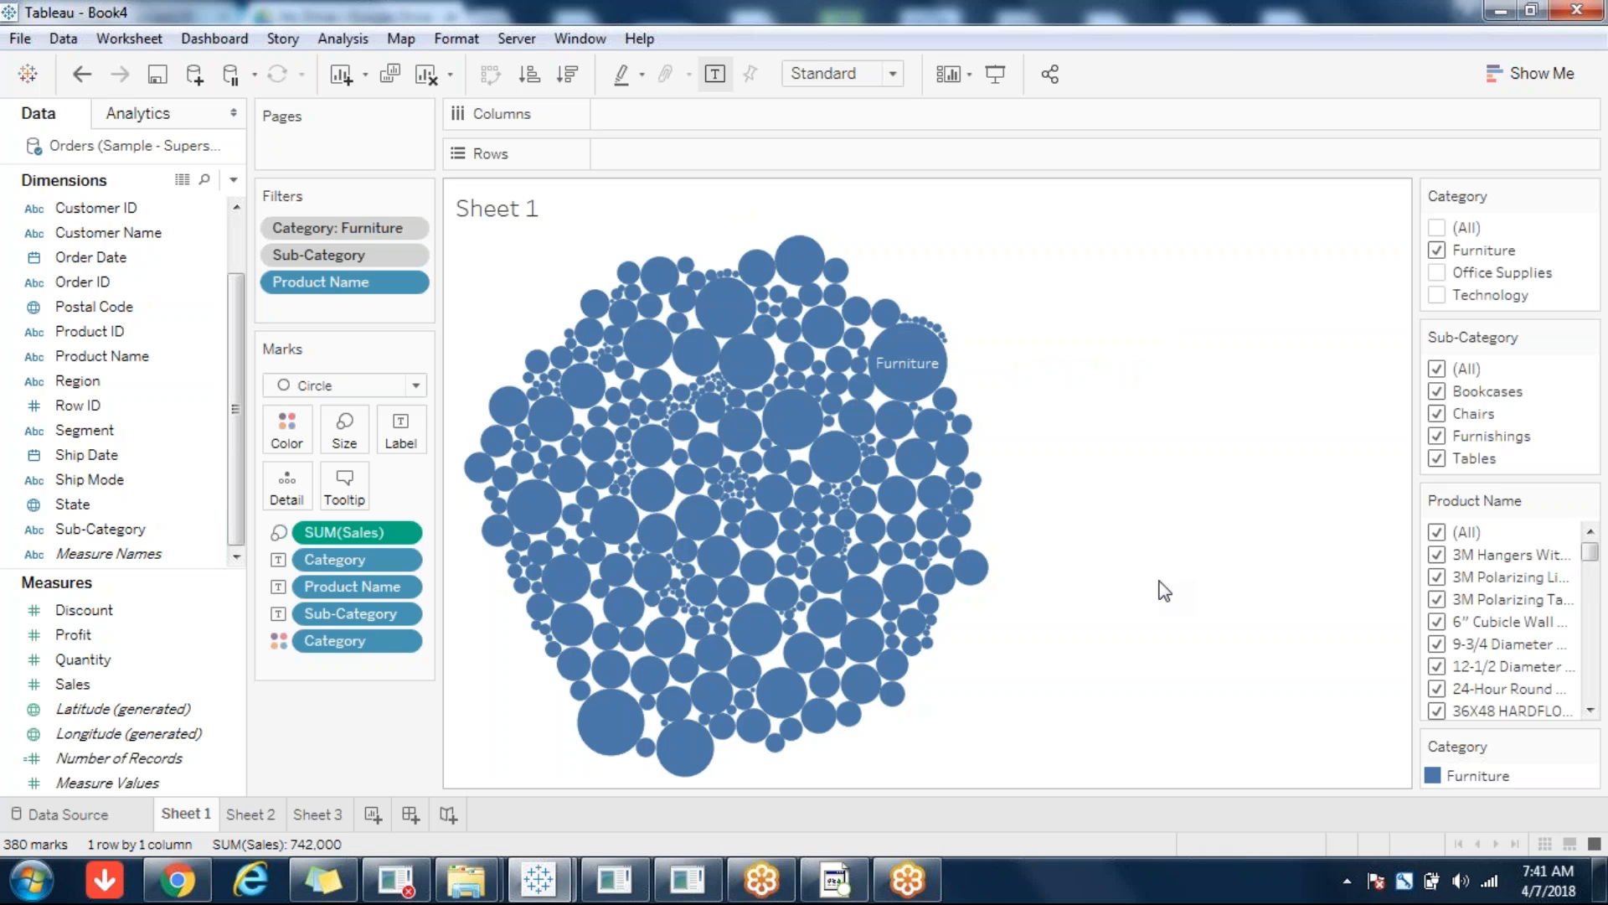
key(ctrl+z)
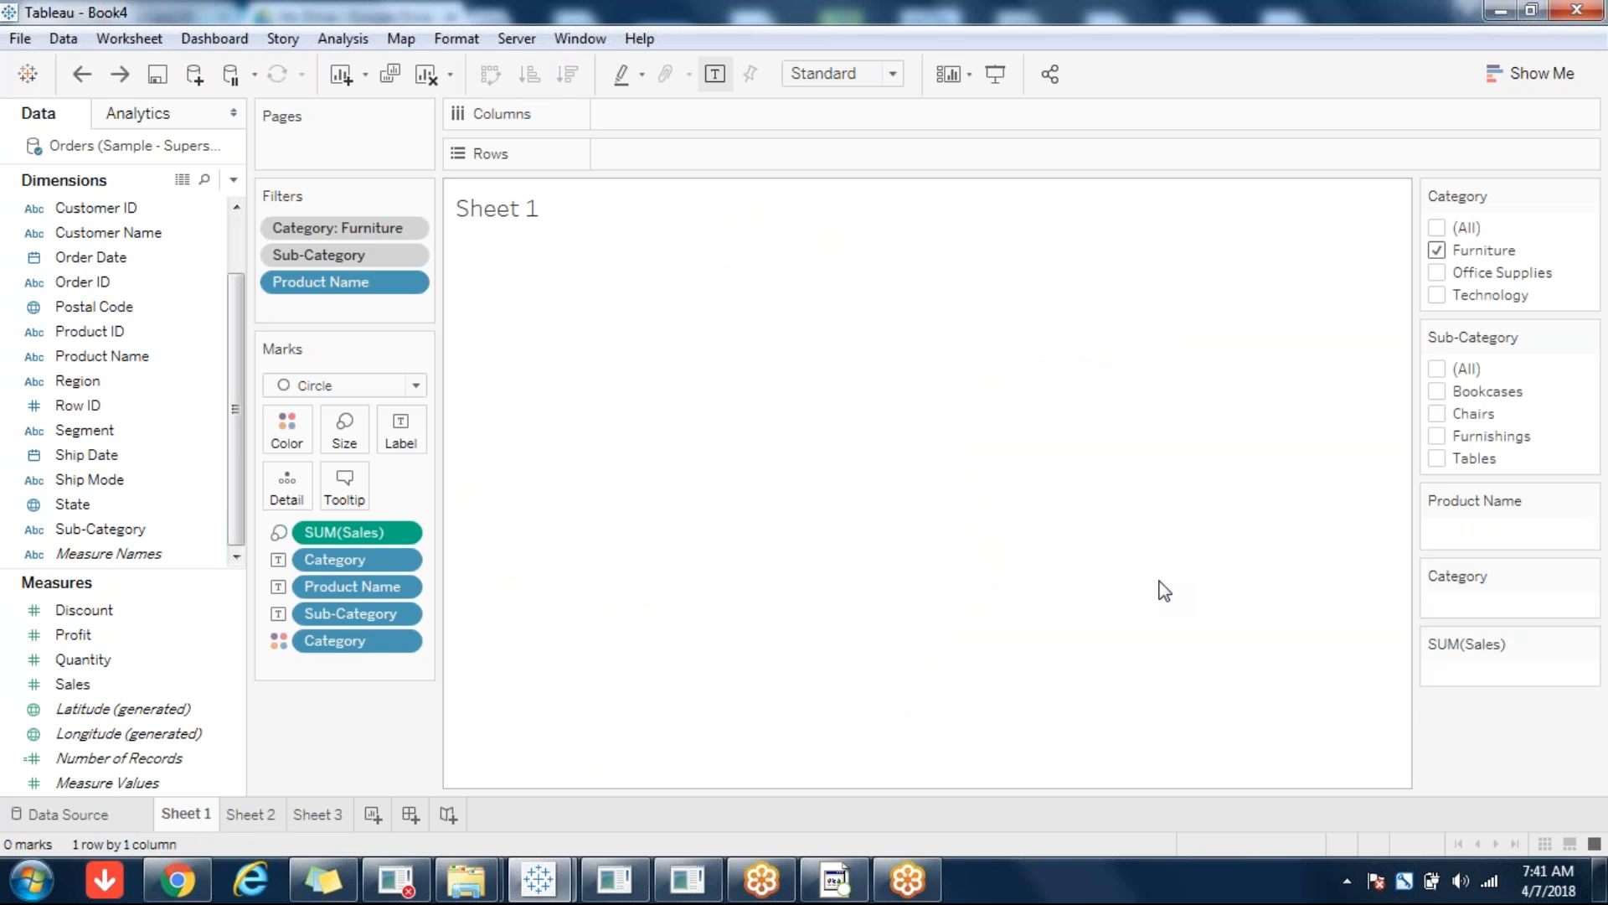
key(ctrl+z)
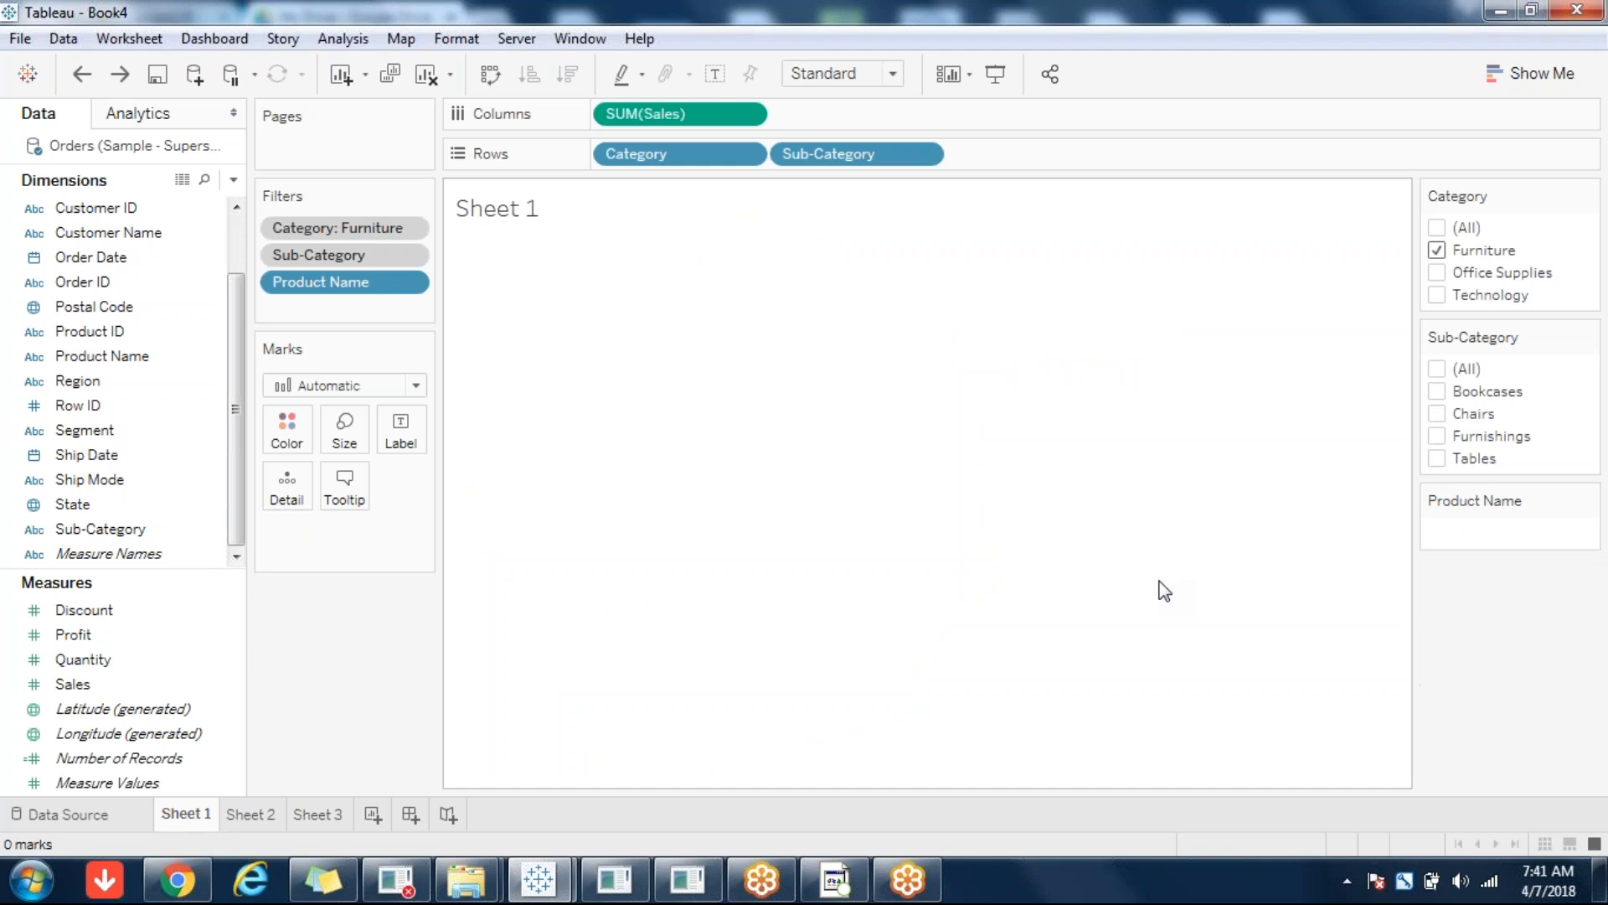
key(ctrl+z)
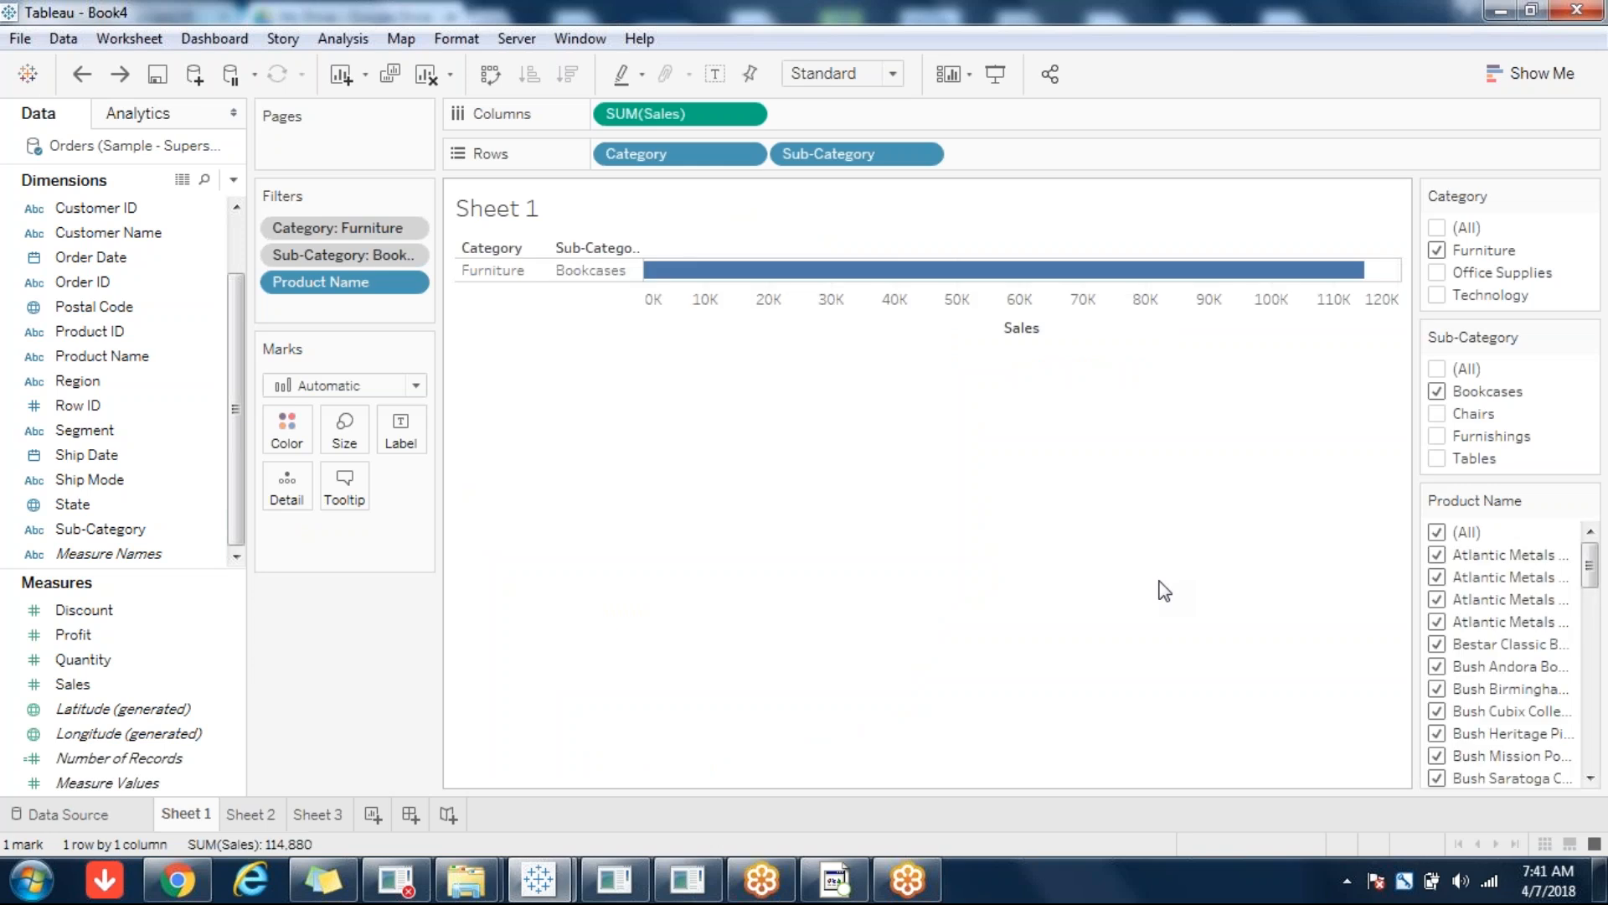
- Include Chairs, Furnishings and Tables alongside Bookcases in the Sub-Category filter on Sheet 1
click(1439, 414)
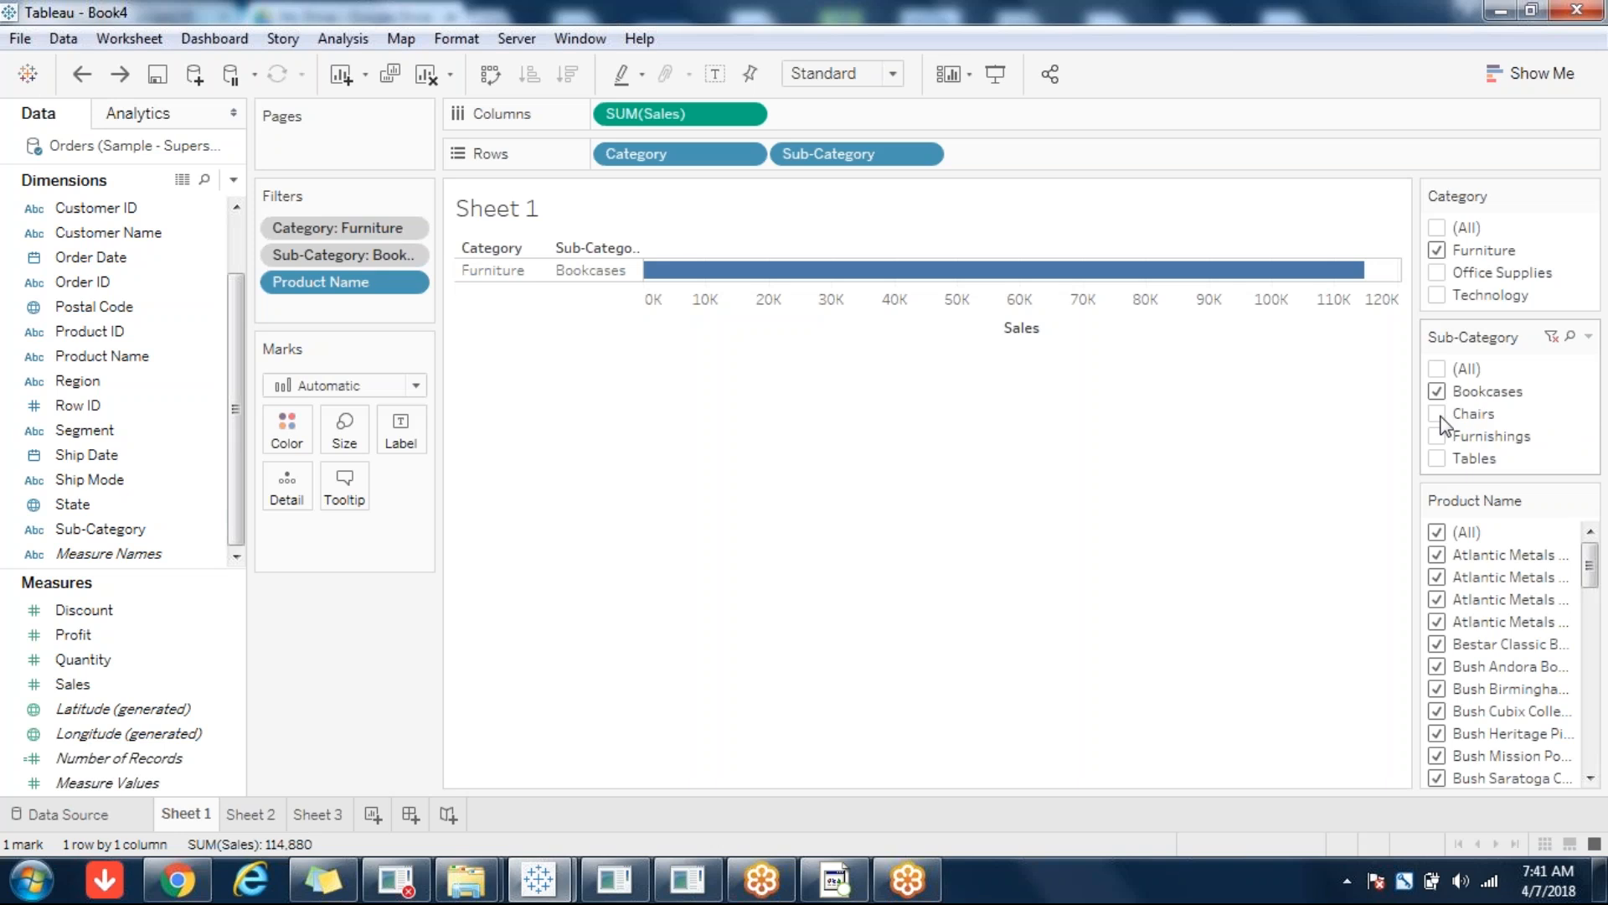
click(1437, 436)
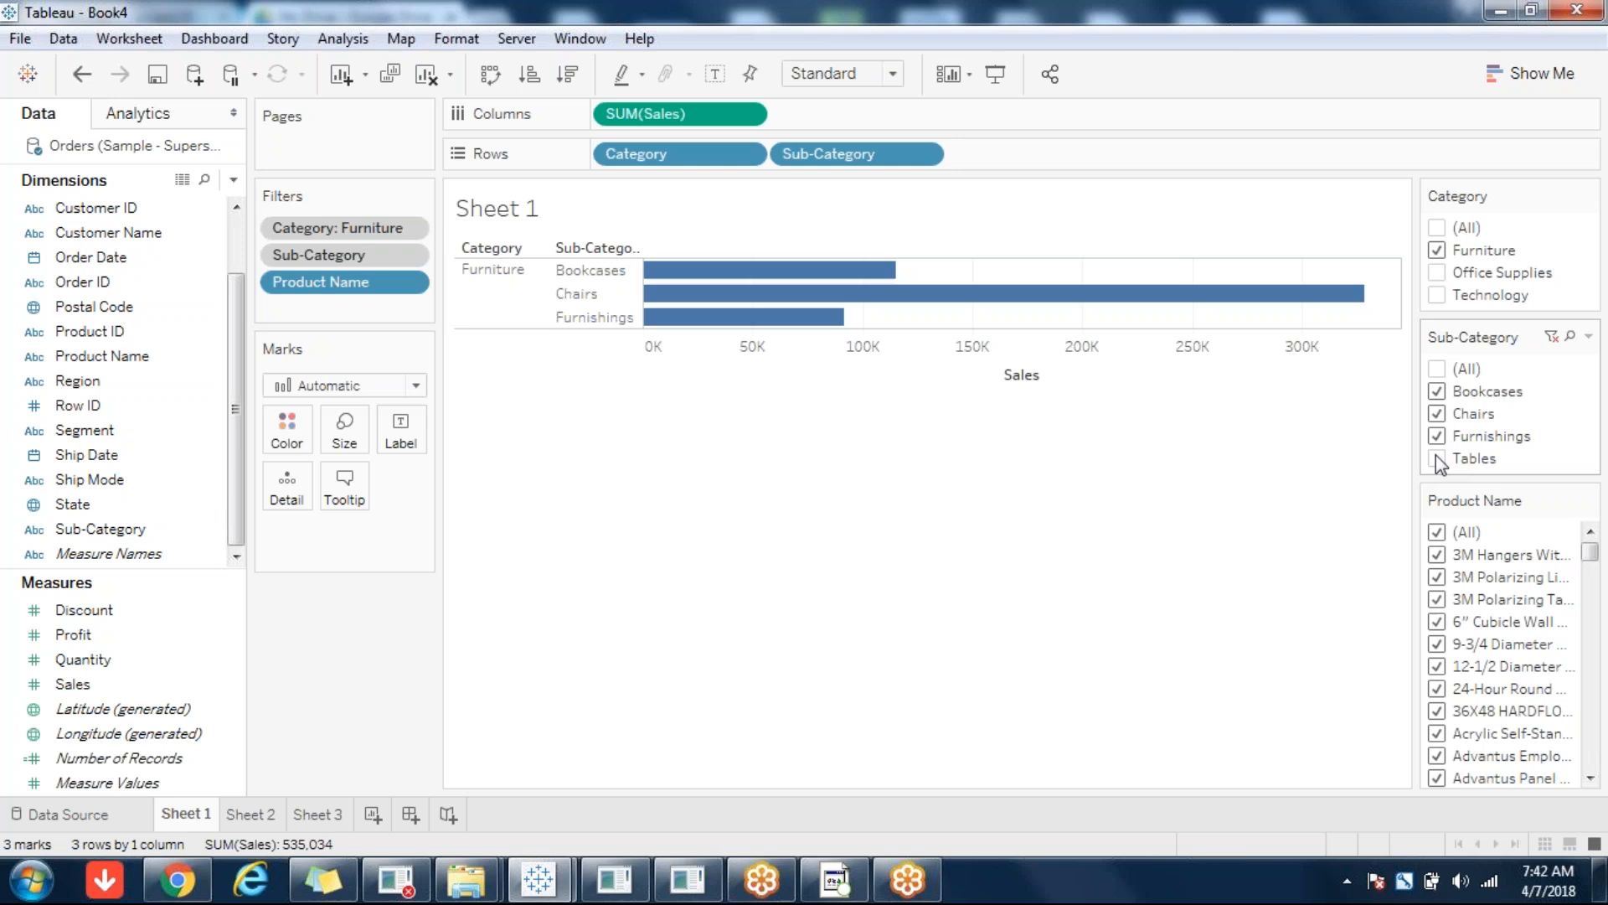
click(1436, 456)
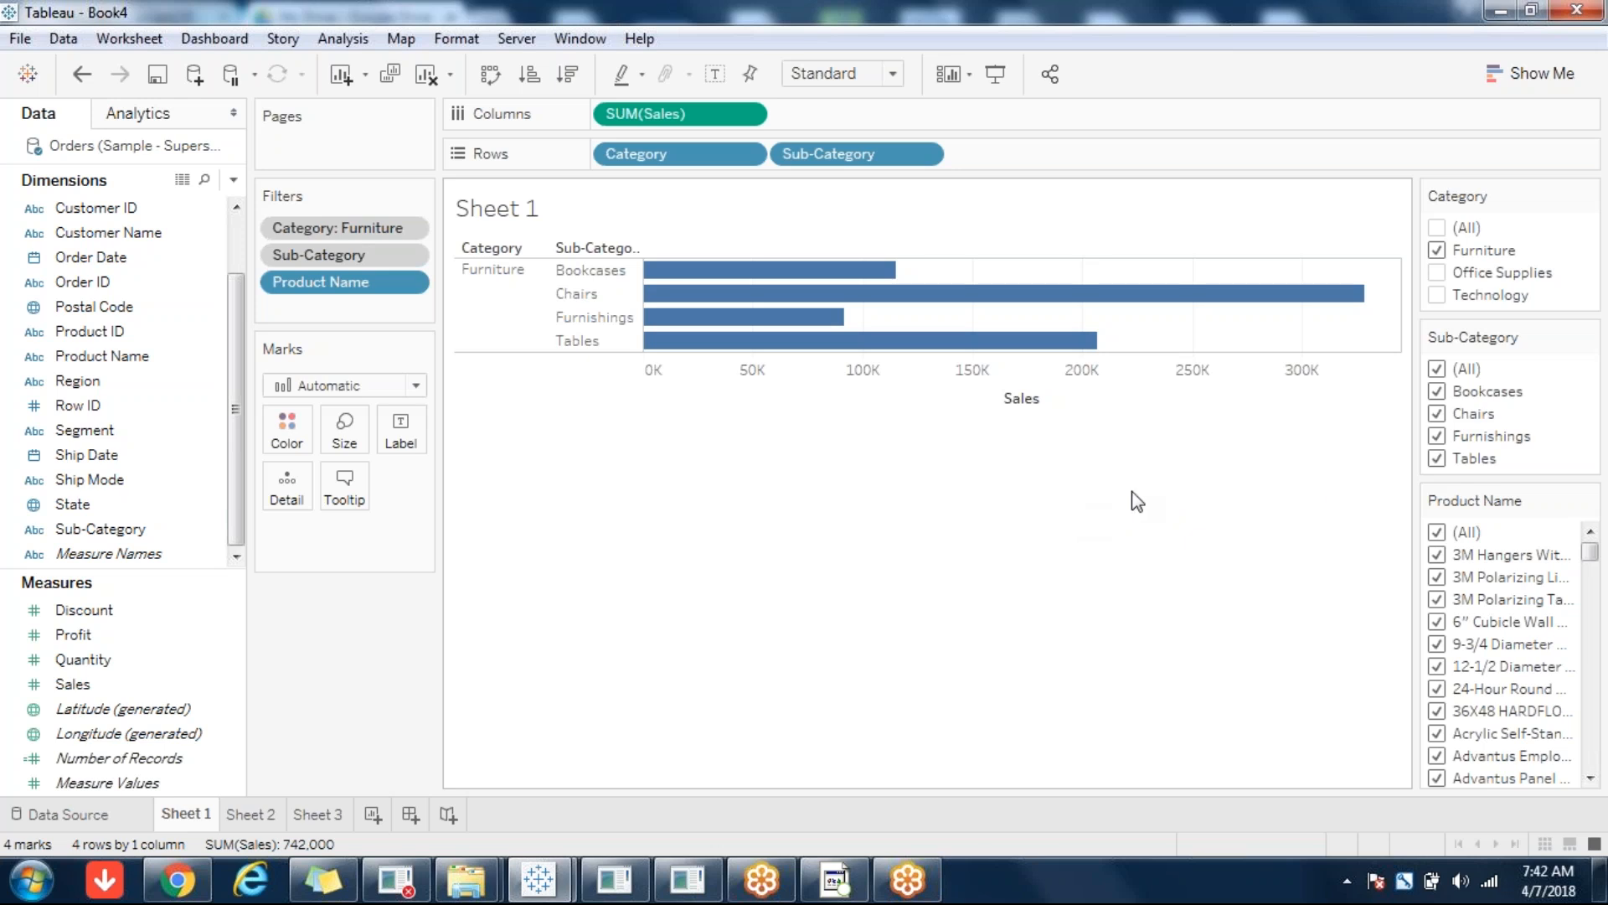
click(1173, 399)
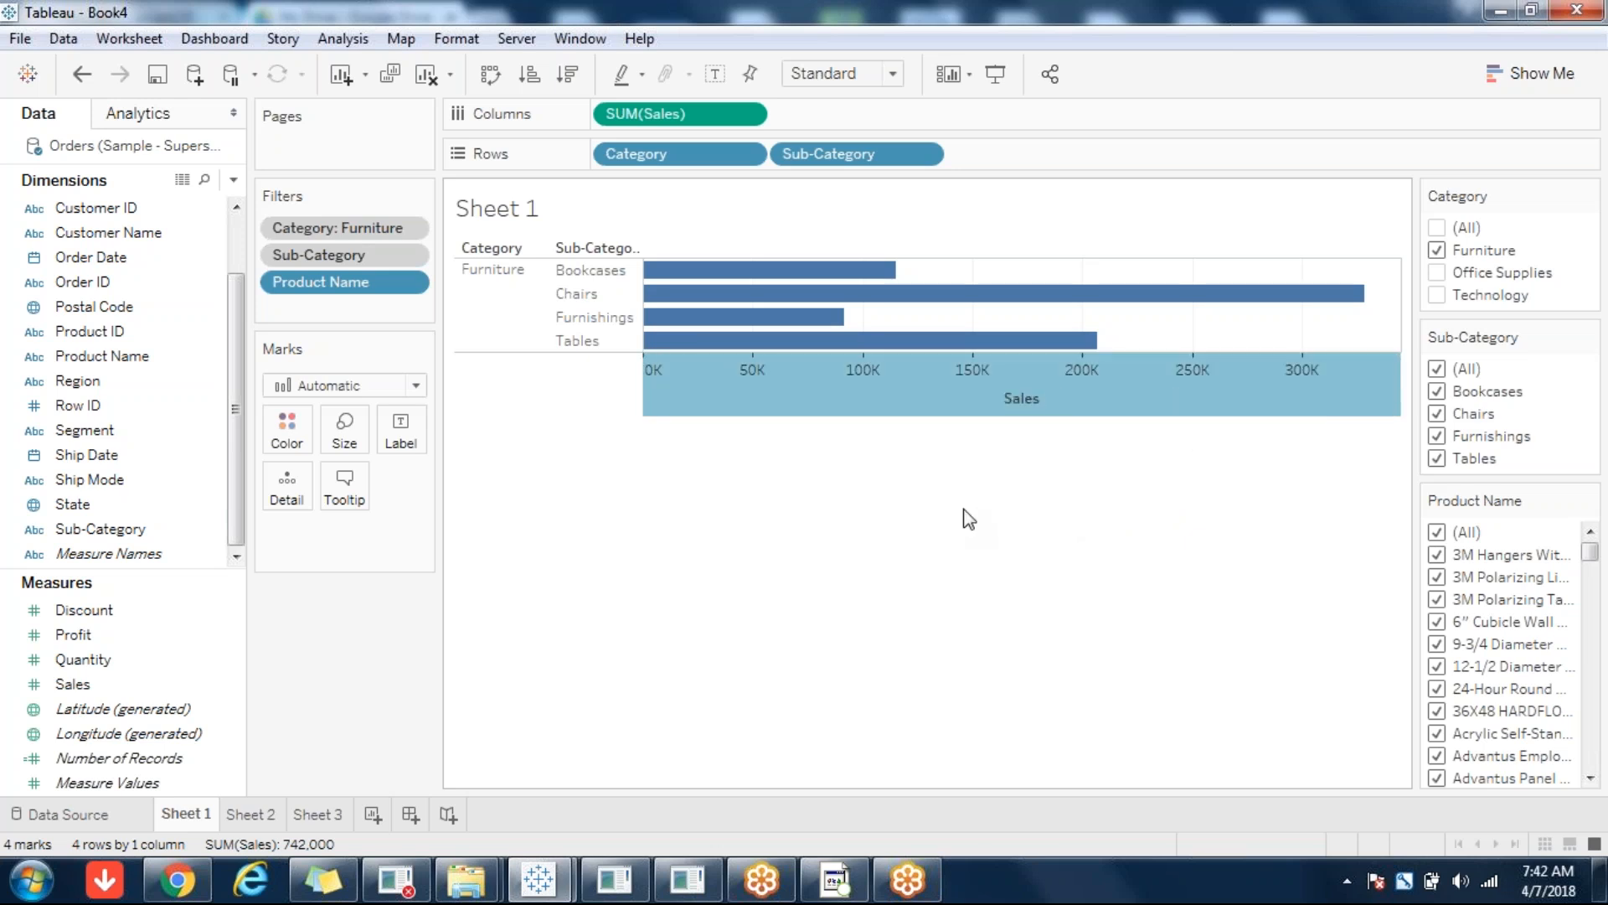
click(788, 559)
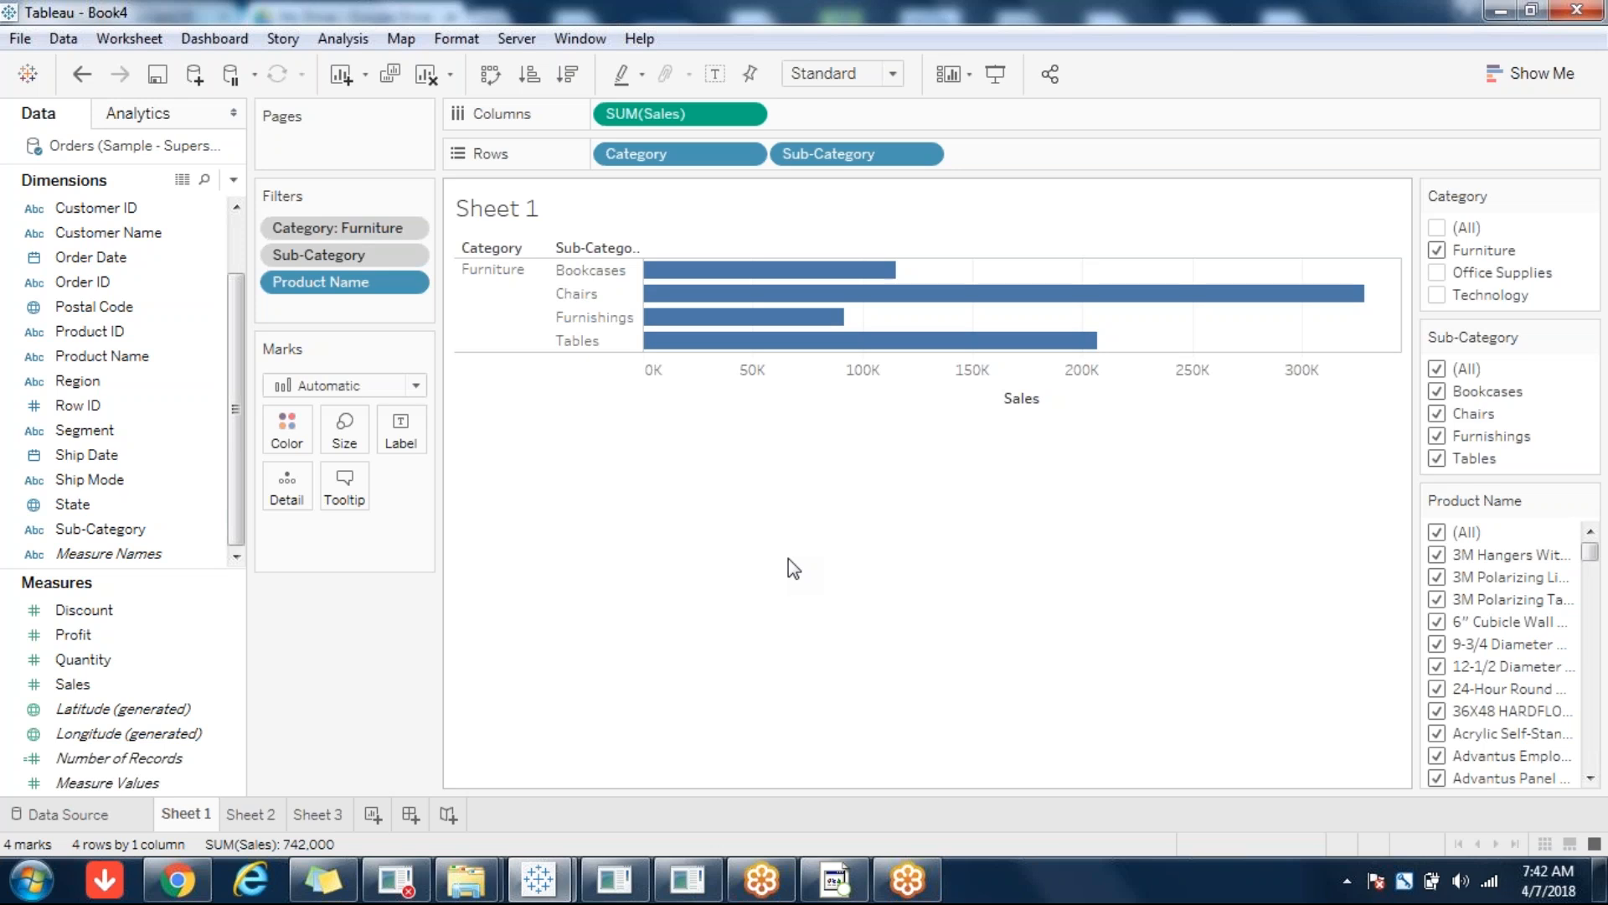
- Add a new worksheet after Sheet 3 and build a column chart of total Sales by Sub-Category
click(315, 815)
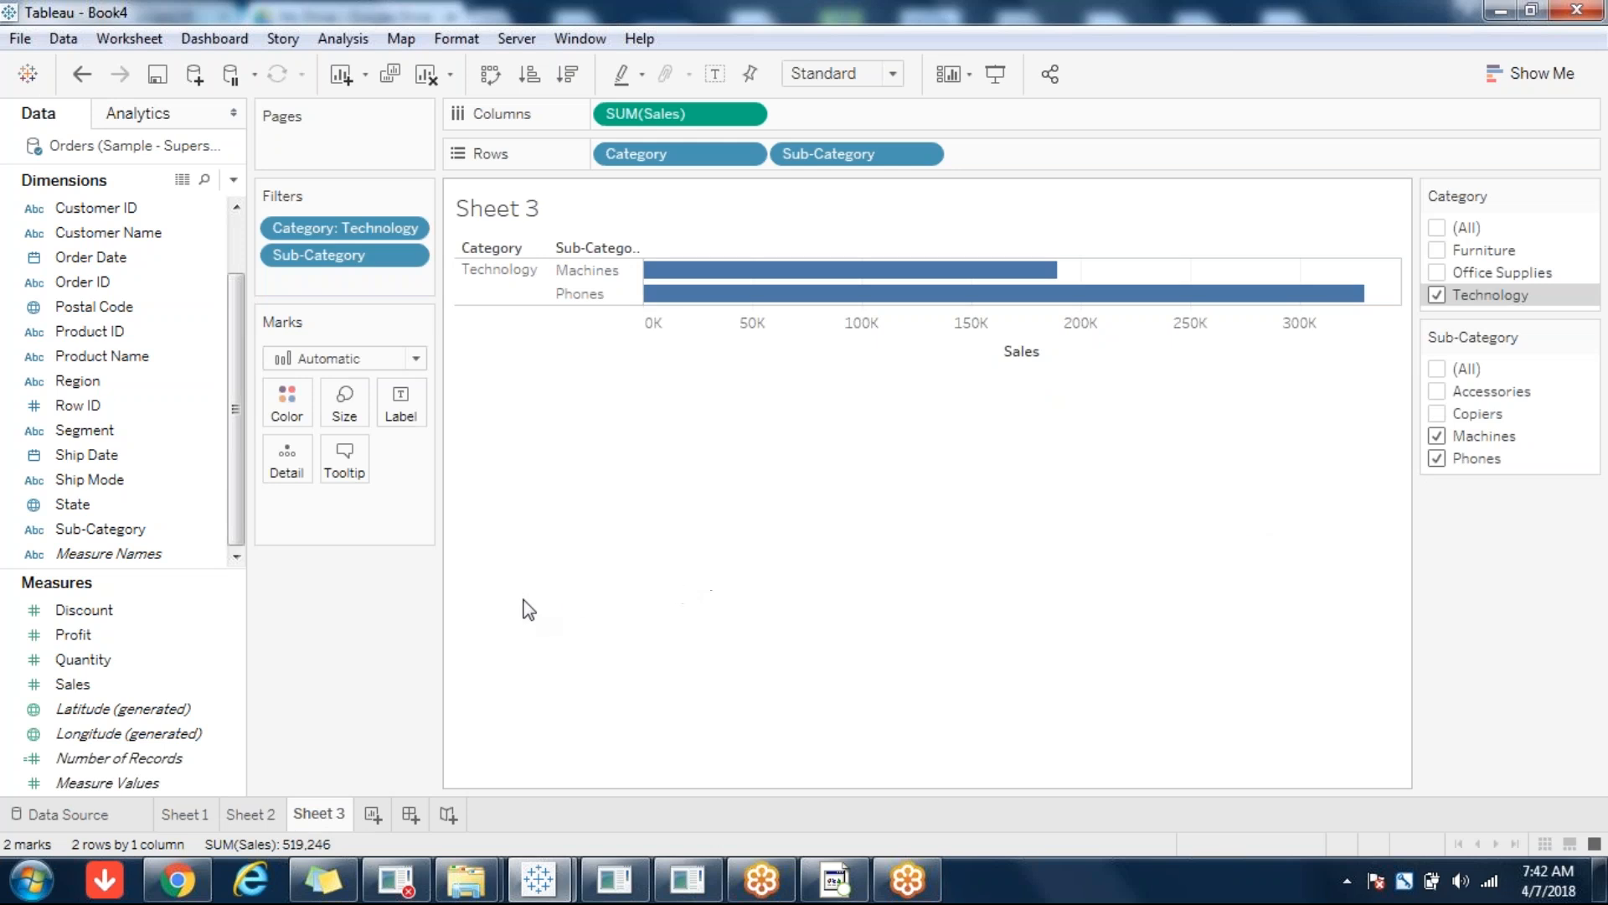
click(266, 821)
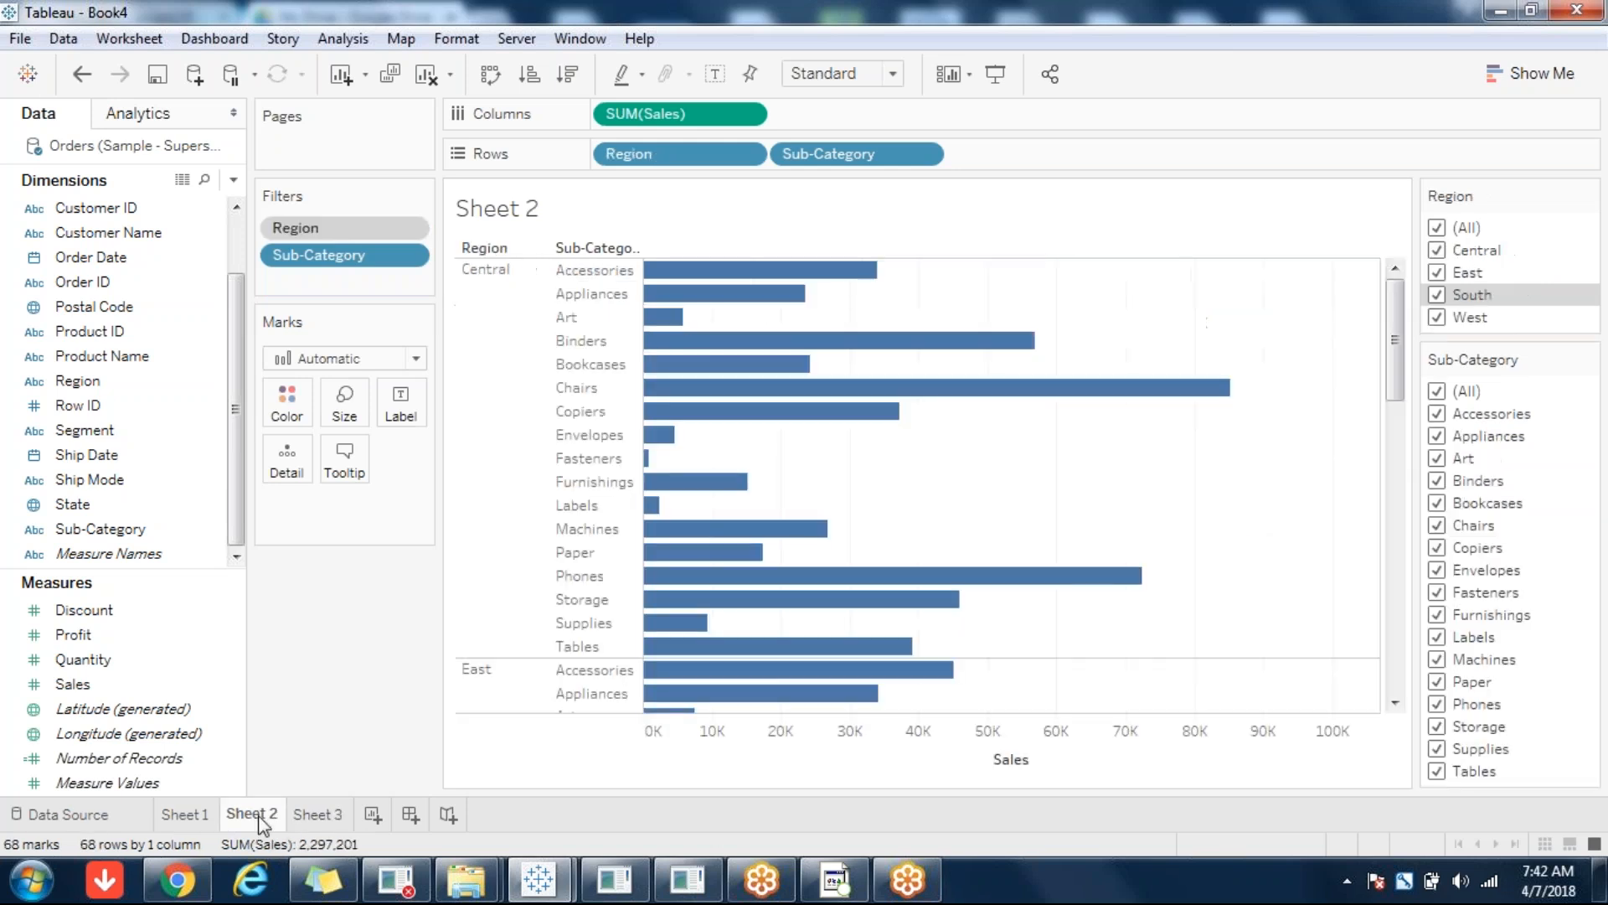
click(317, 815)
click(373, 815)
double_click(113, 688)
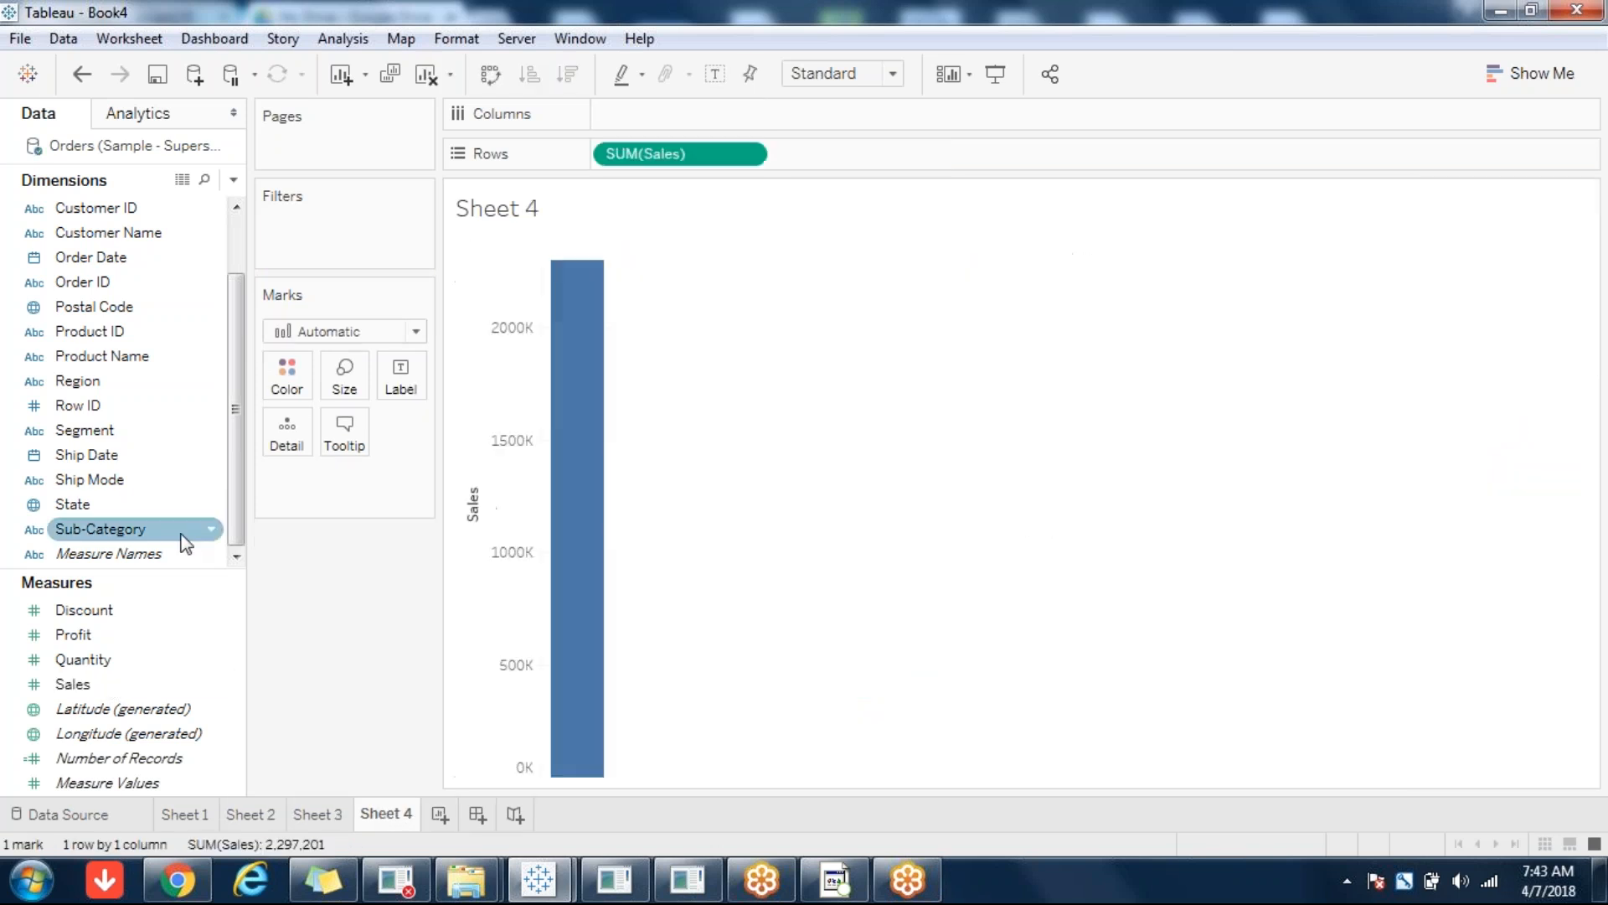
double_click(135, 541)
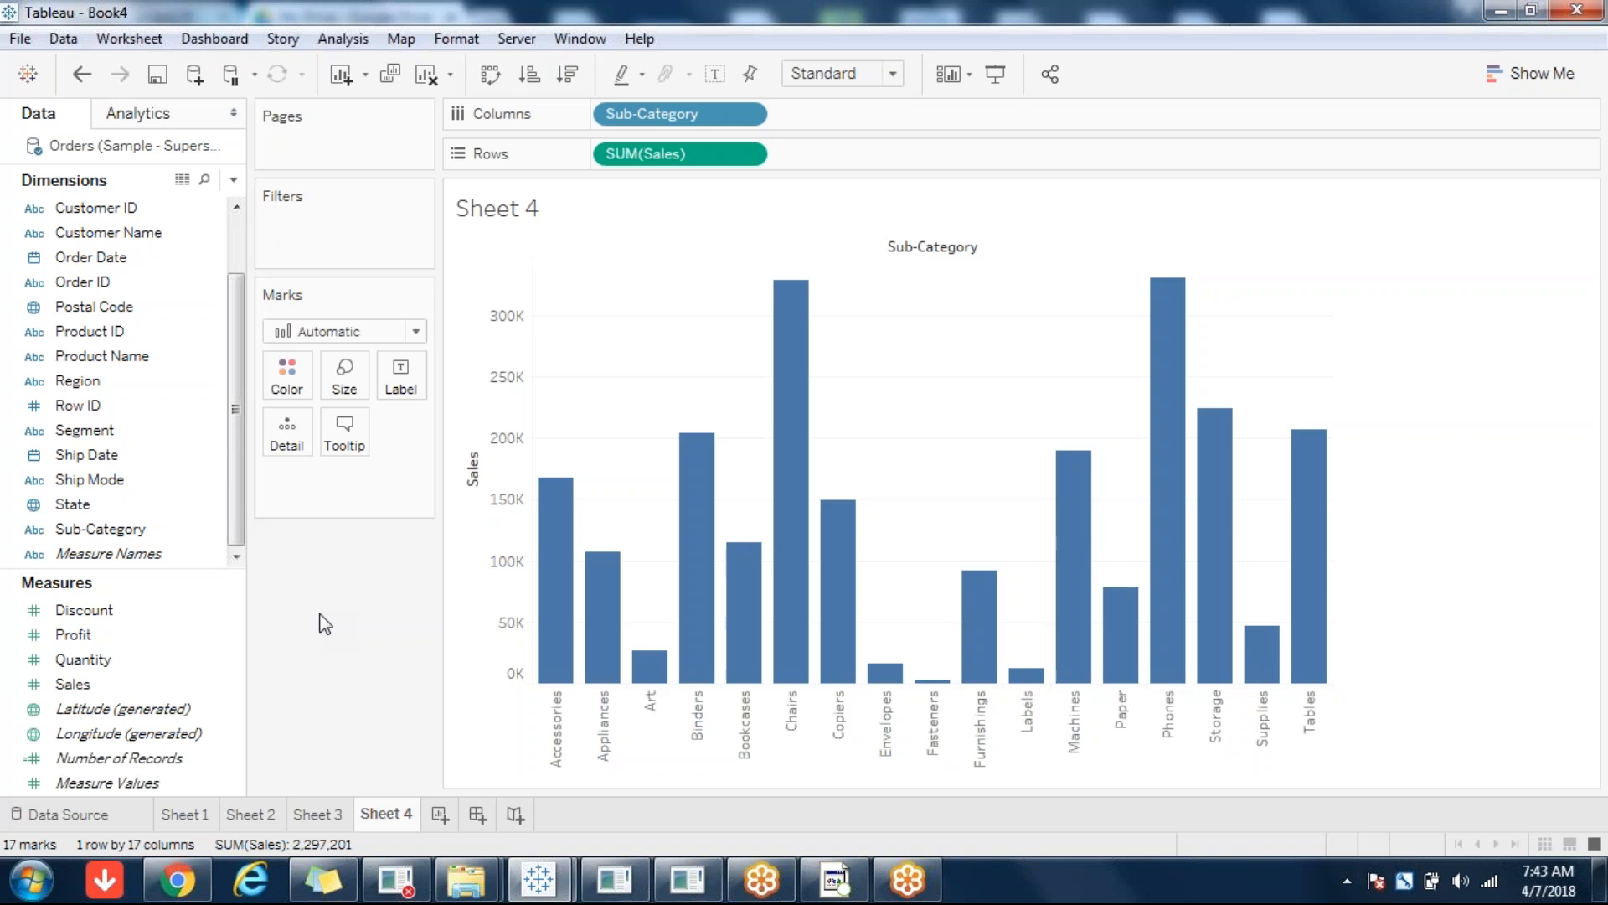
- Show interactive filters for both Sub-Category and SUM(Sales) on Sheet 4
click(710, 117)
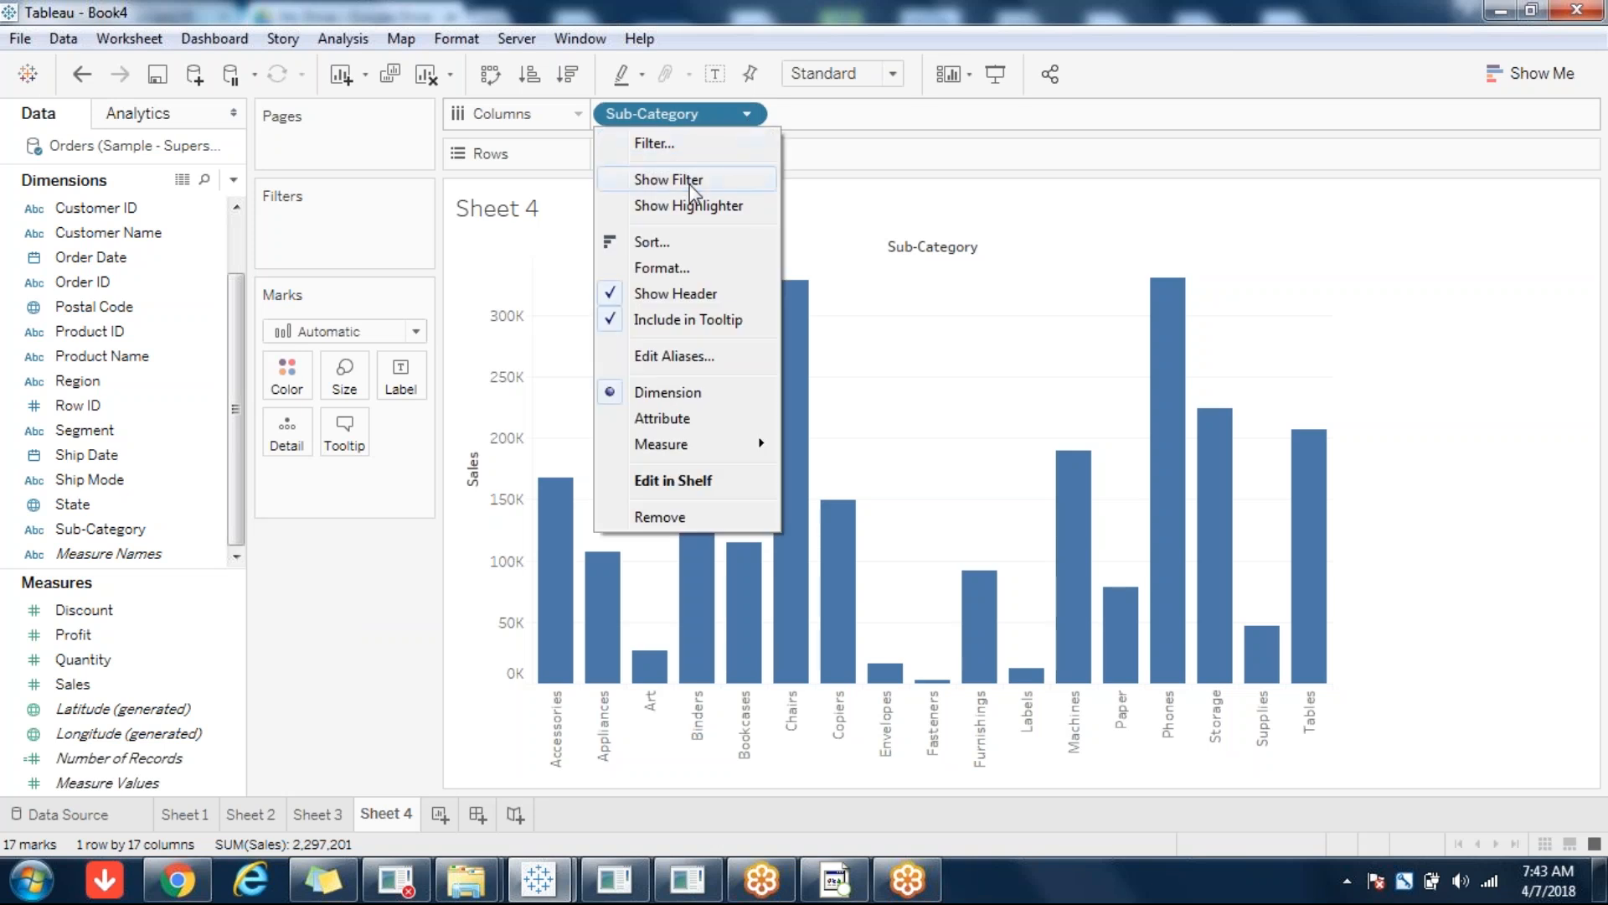
click(685, 179)
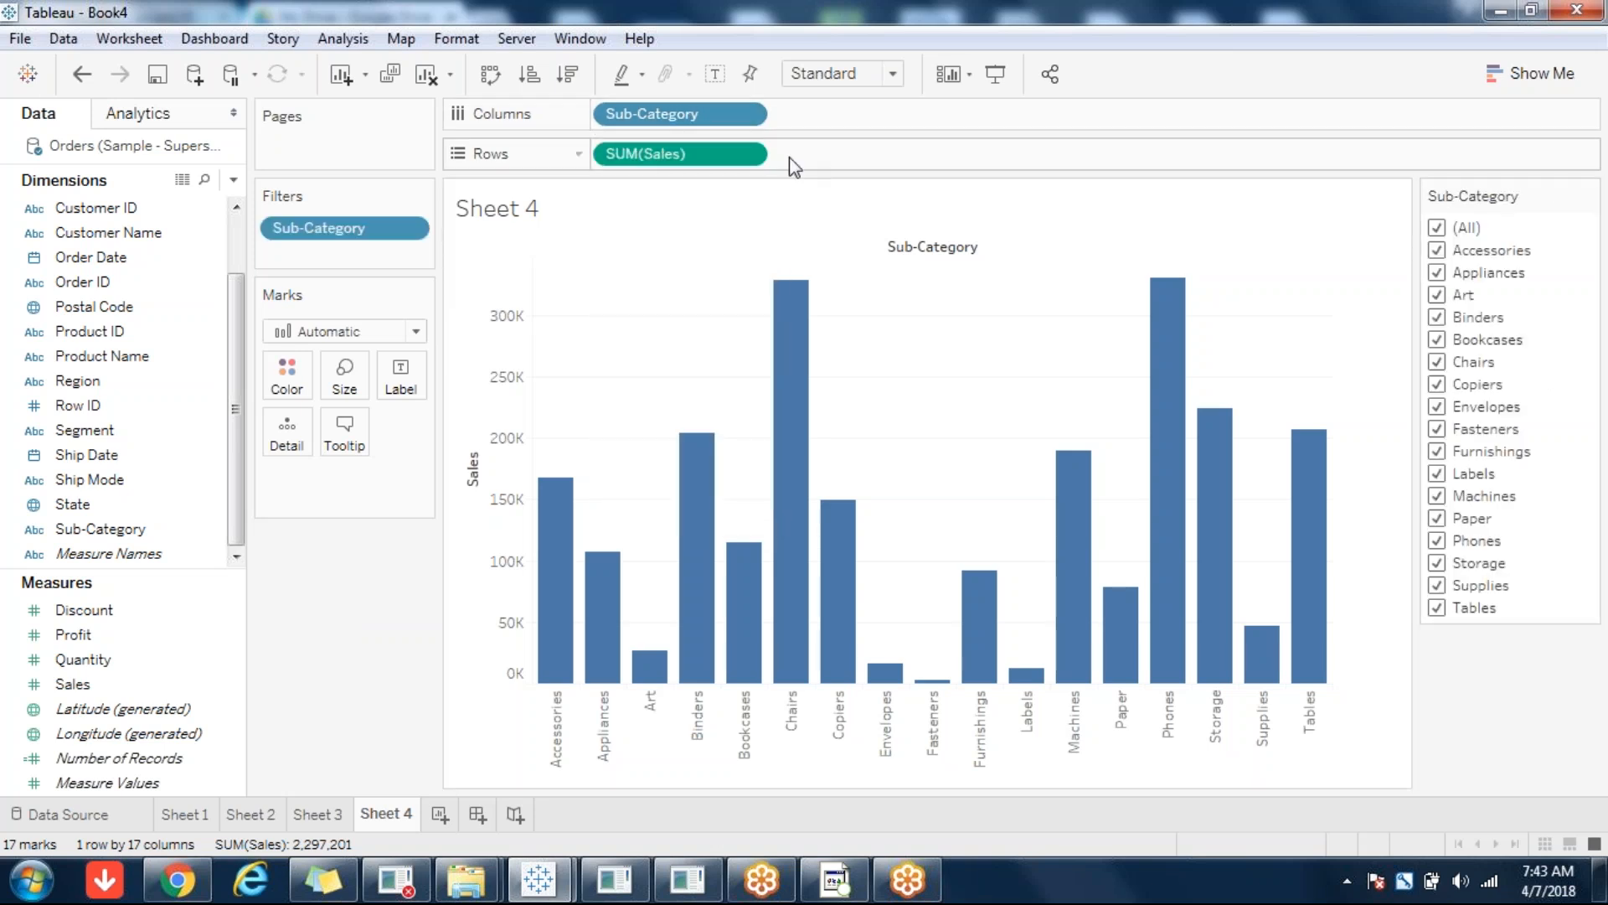
click(746, 154)
click(695, 220)
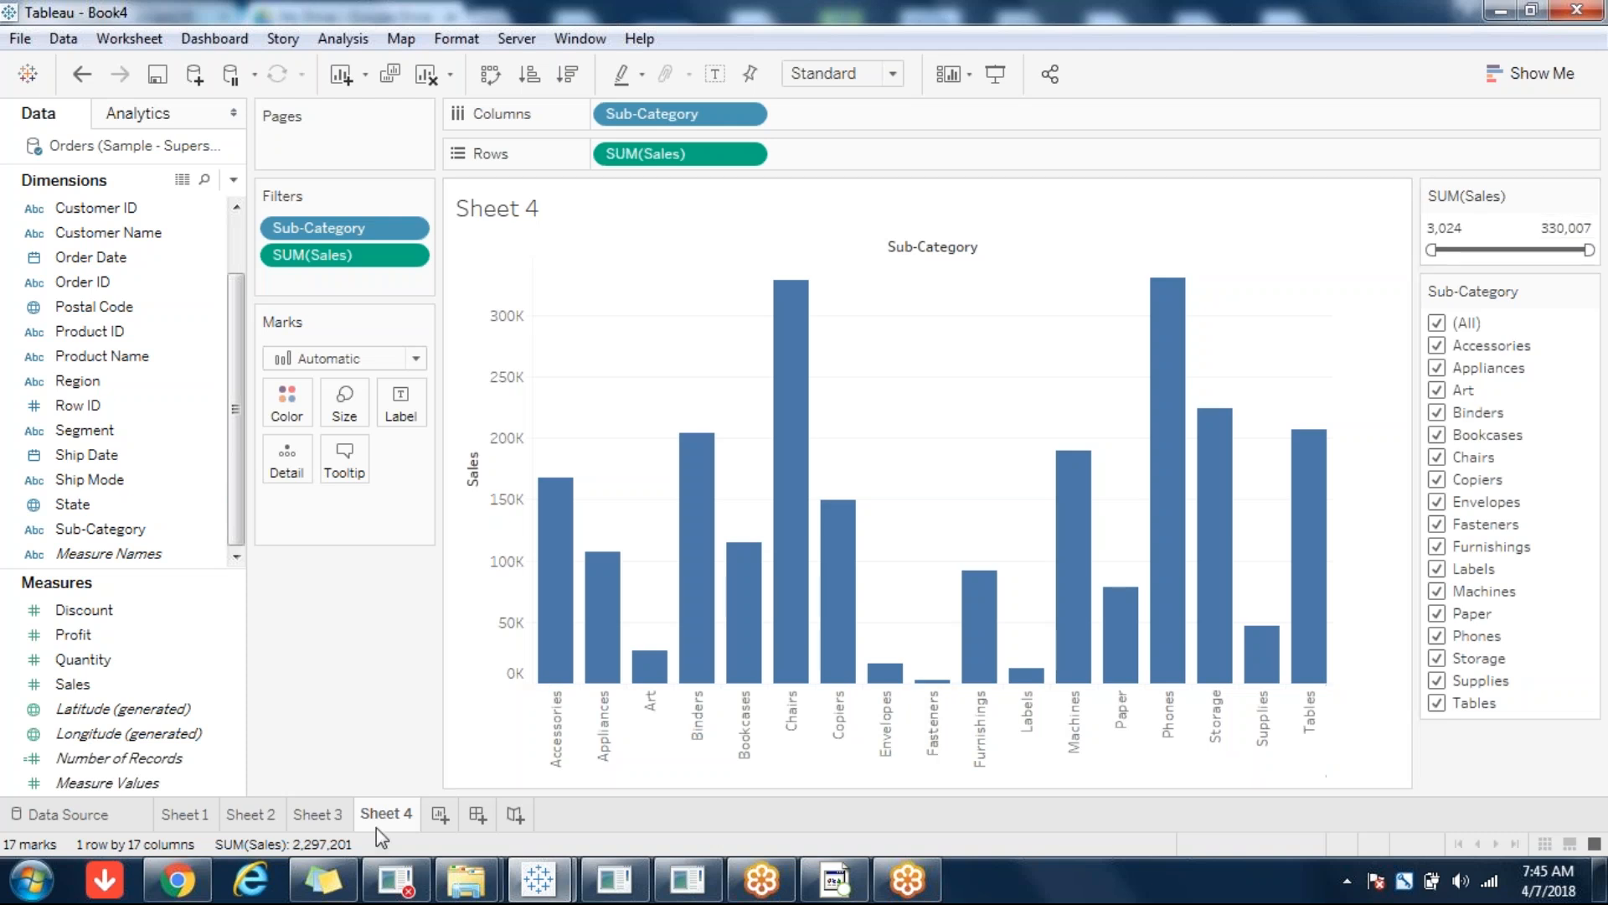
- Try to switch the Orders data source connection from Live to Extract, cancelling the saving of the extract file
click(36, 824)
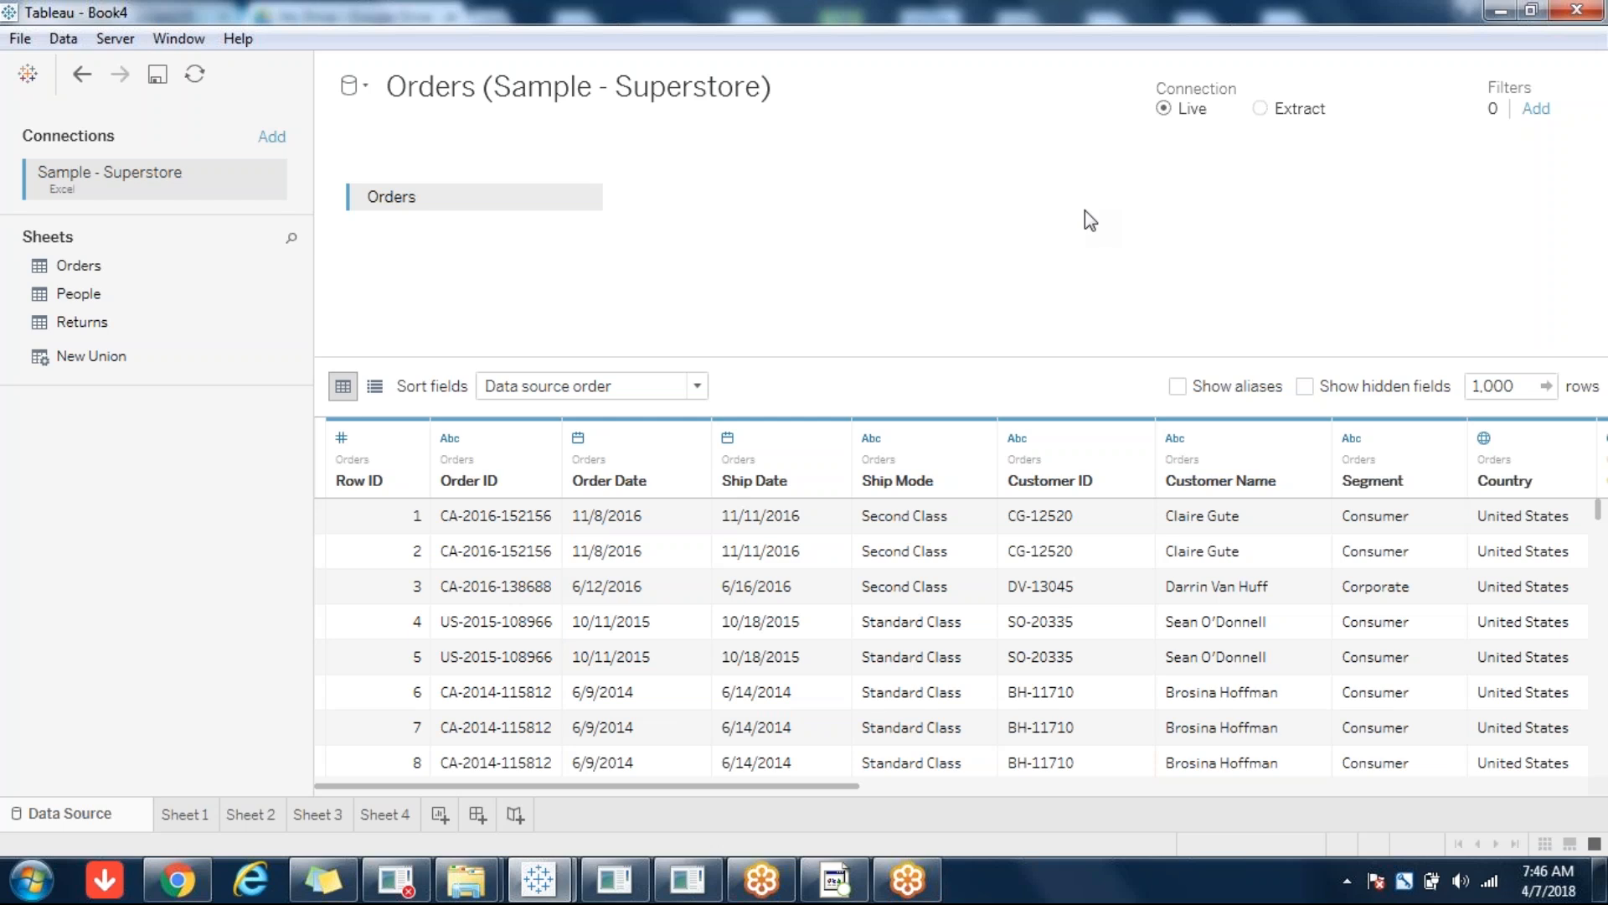
click(1286, 111)
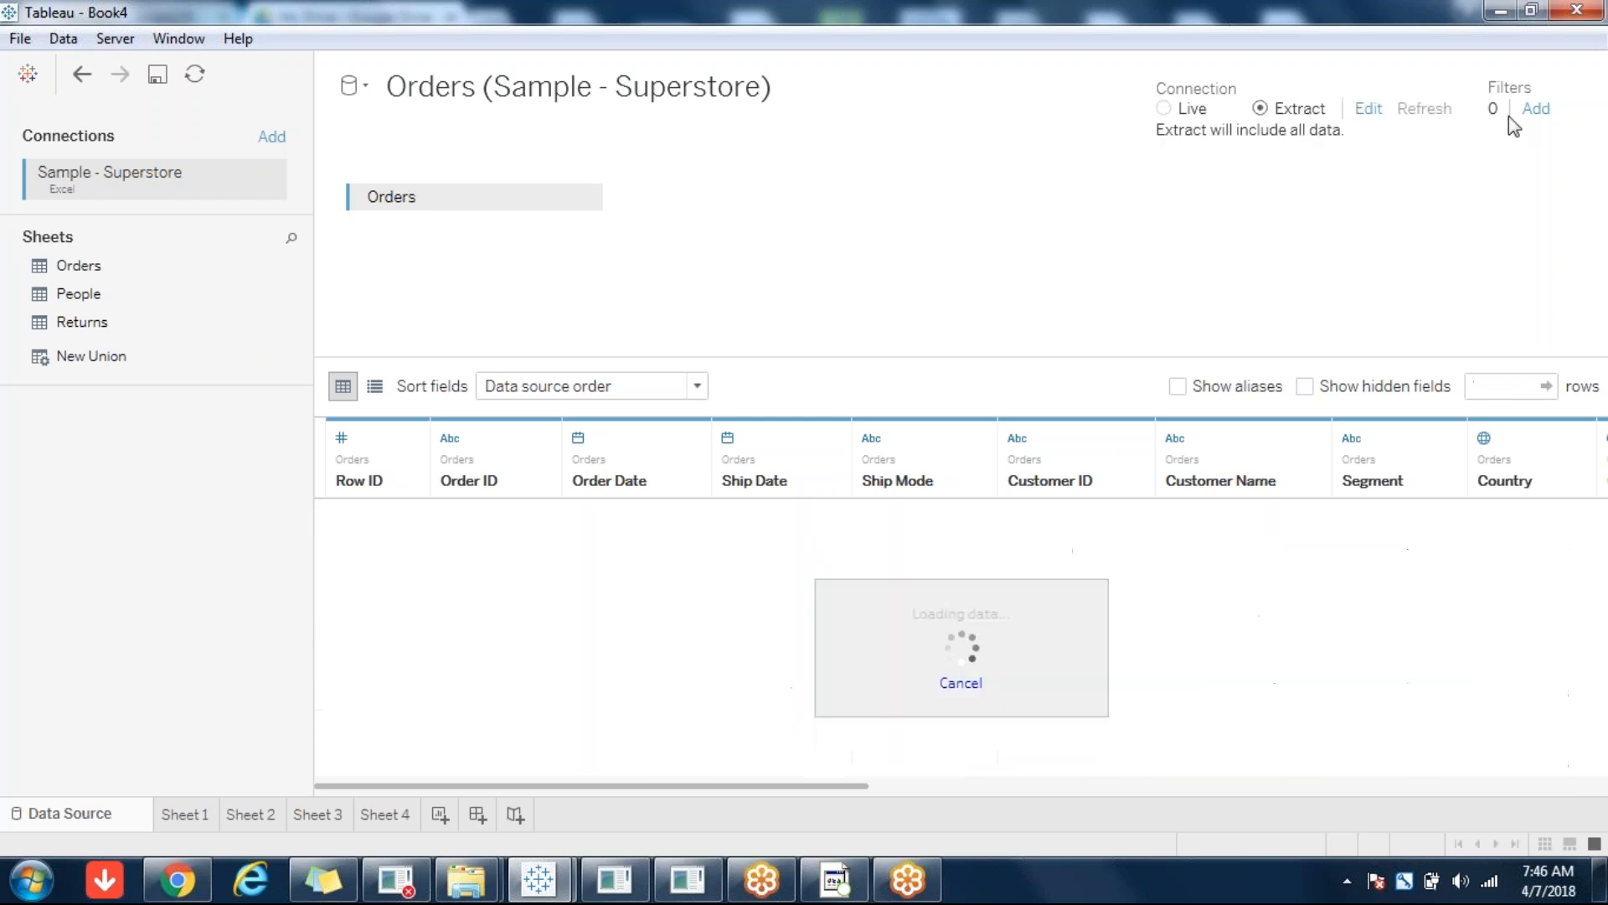
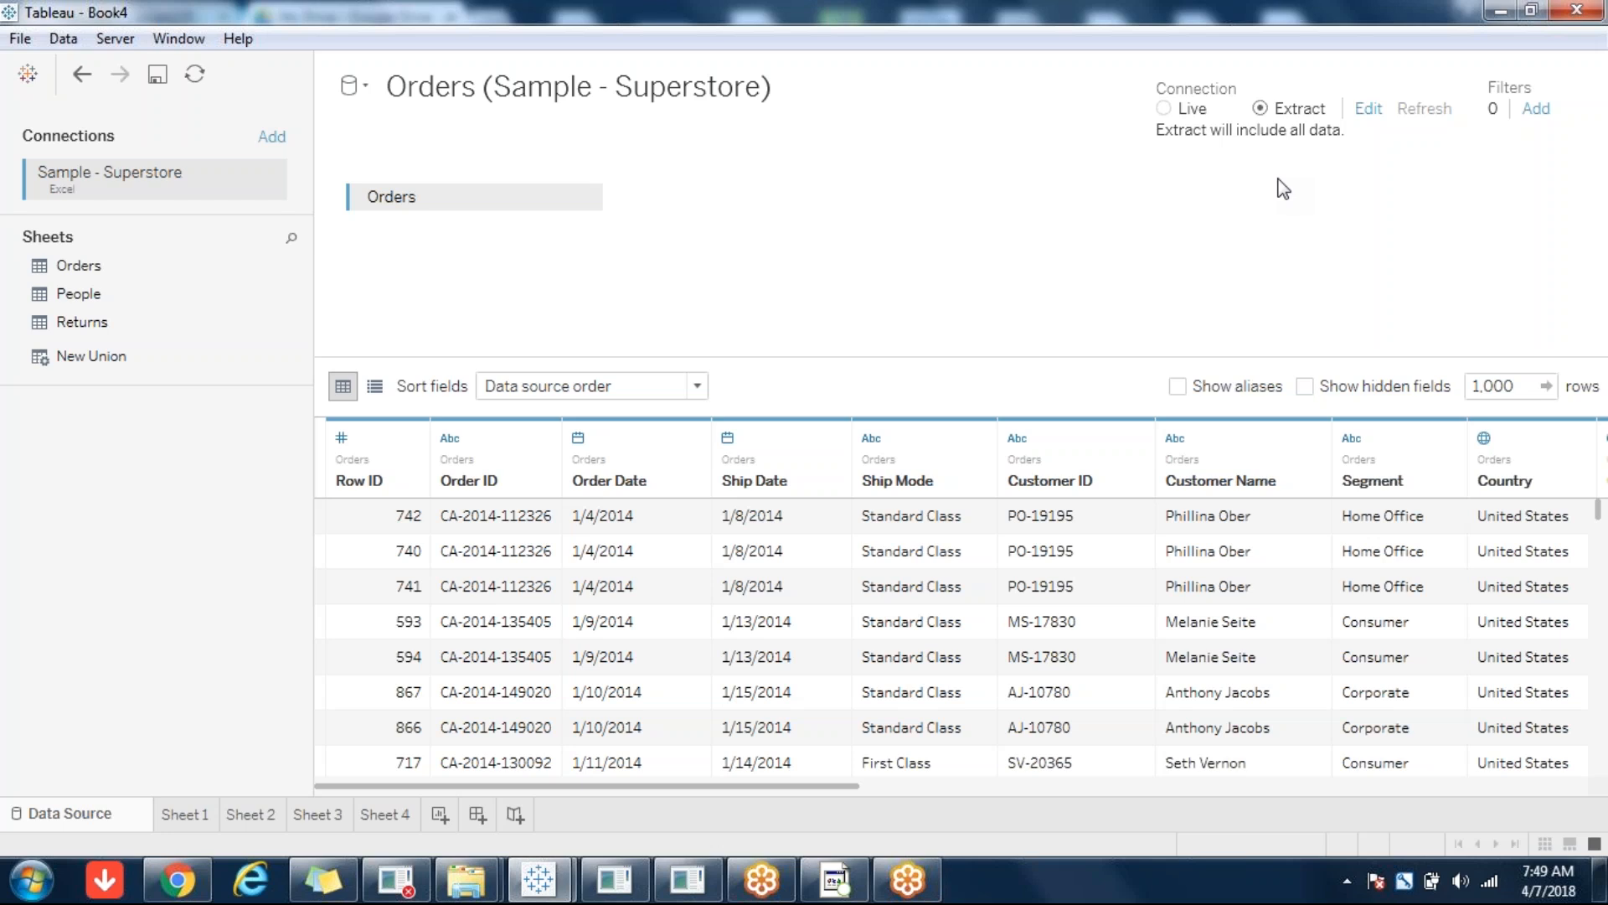
click(312, 817)
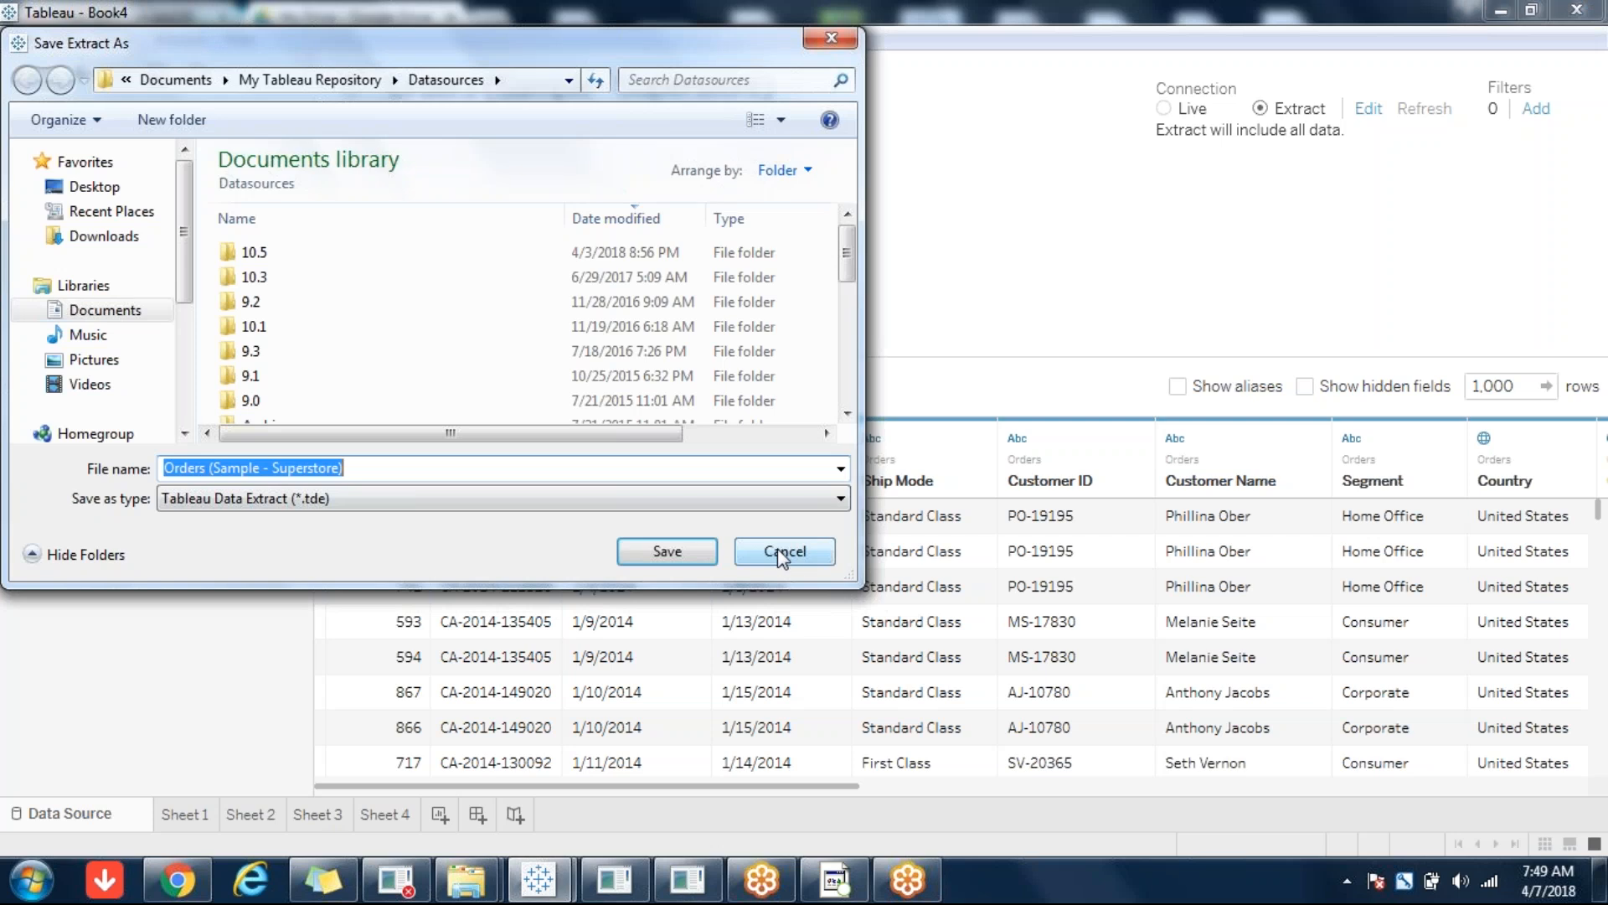
click(786, 551)
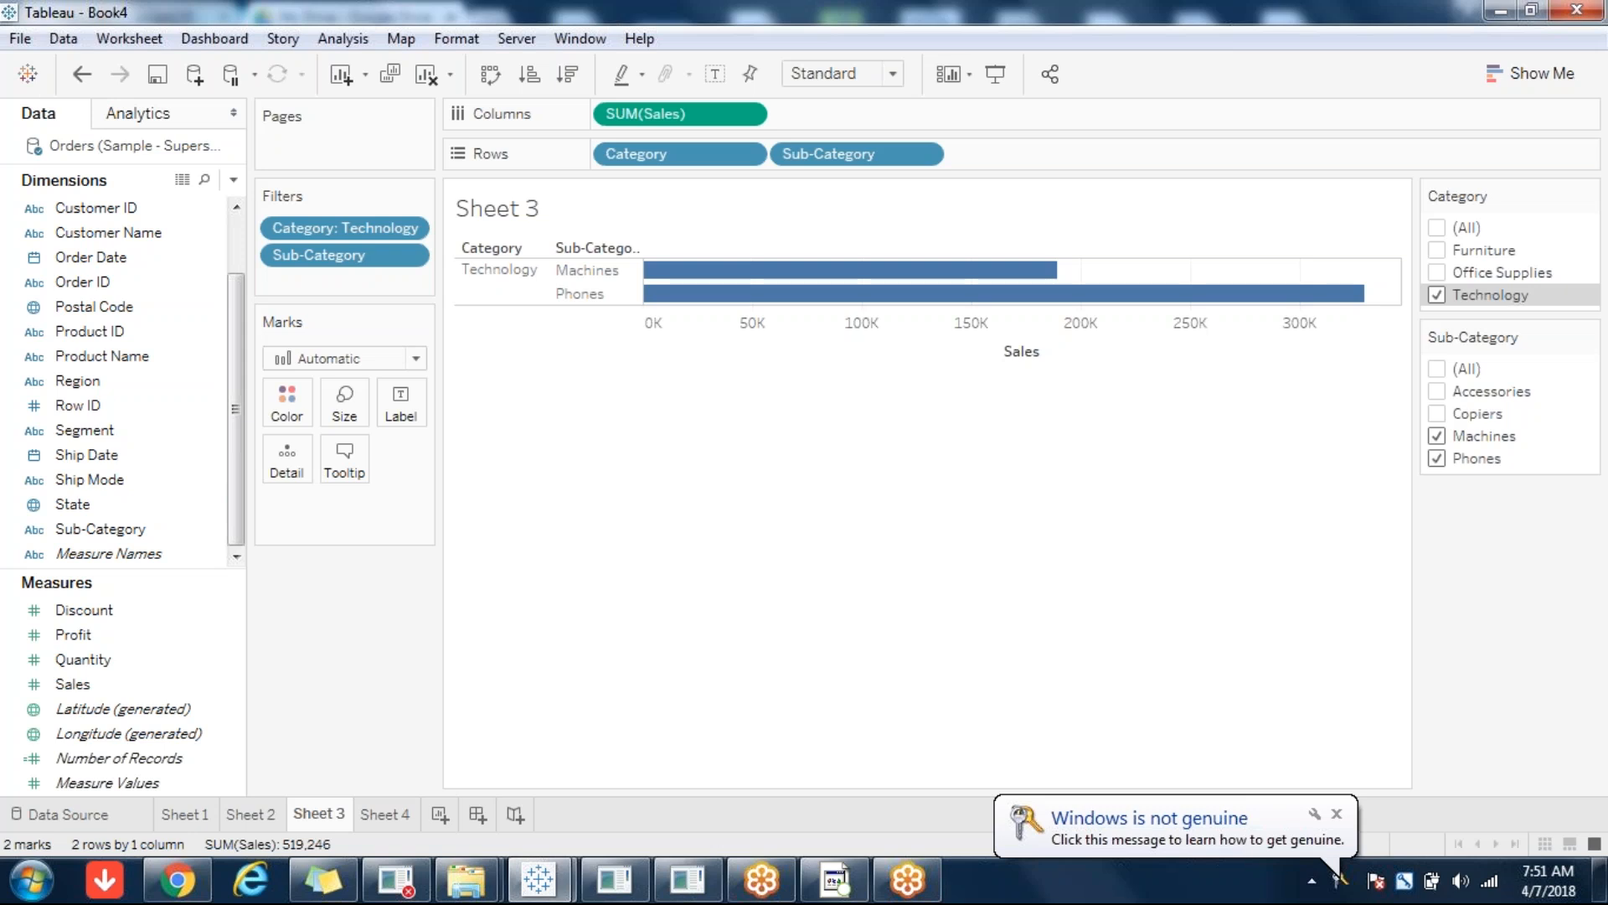
- Examine the data source filter settings of the Orders connection without adding a filter
click(265, 817)
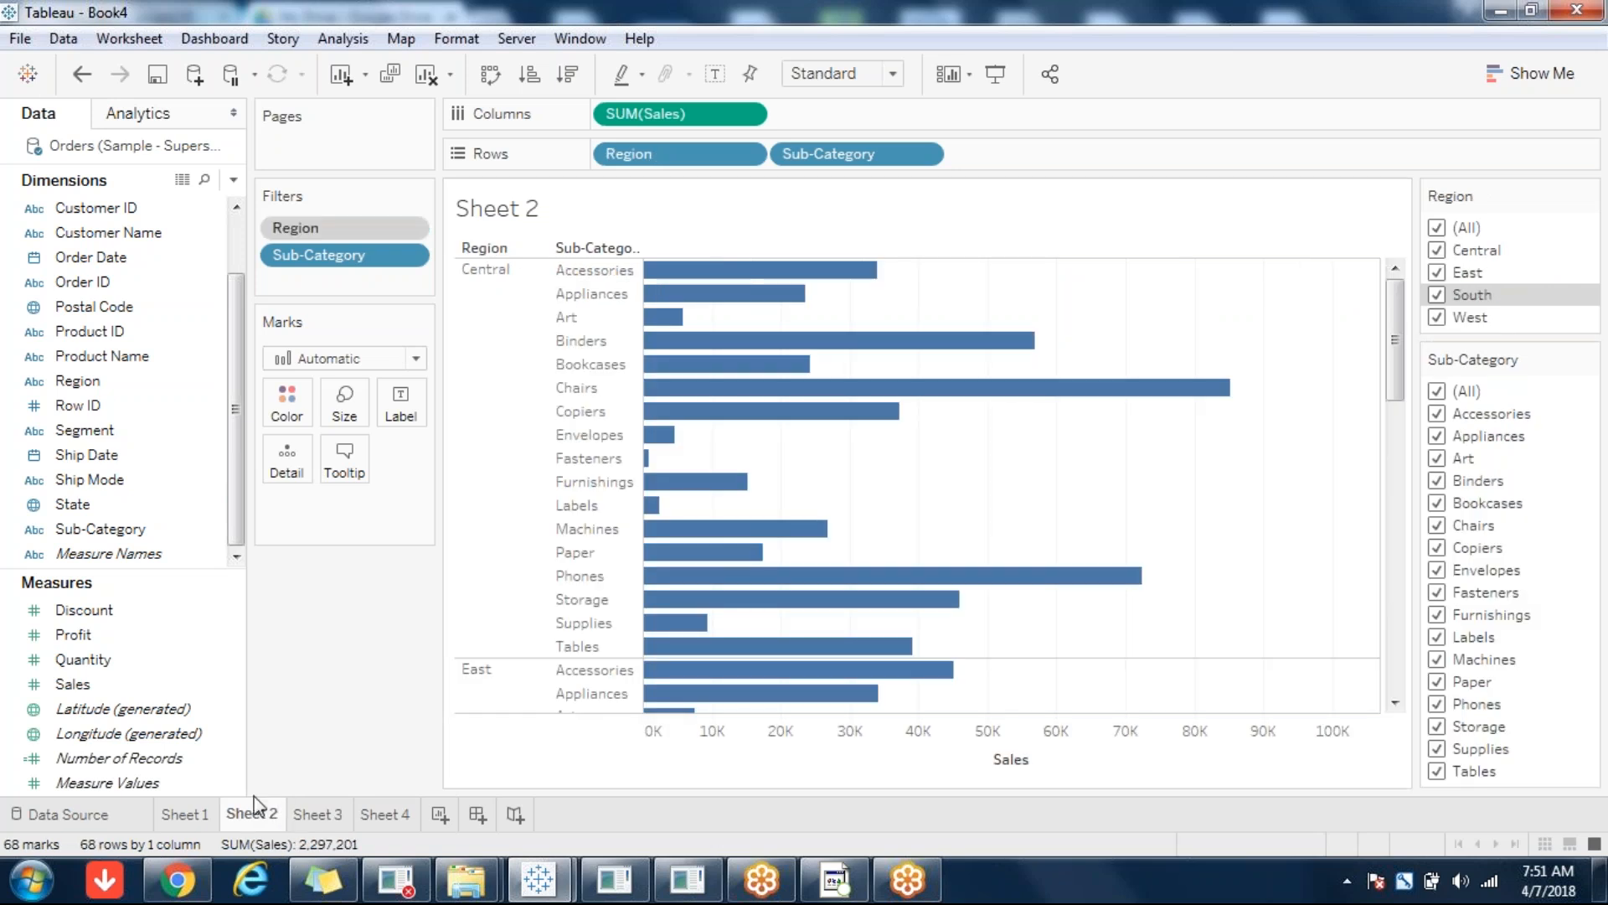
click(183, 815)
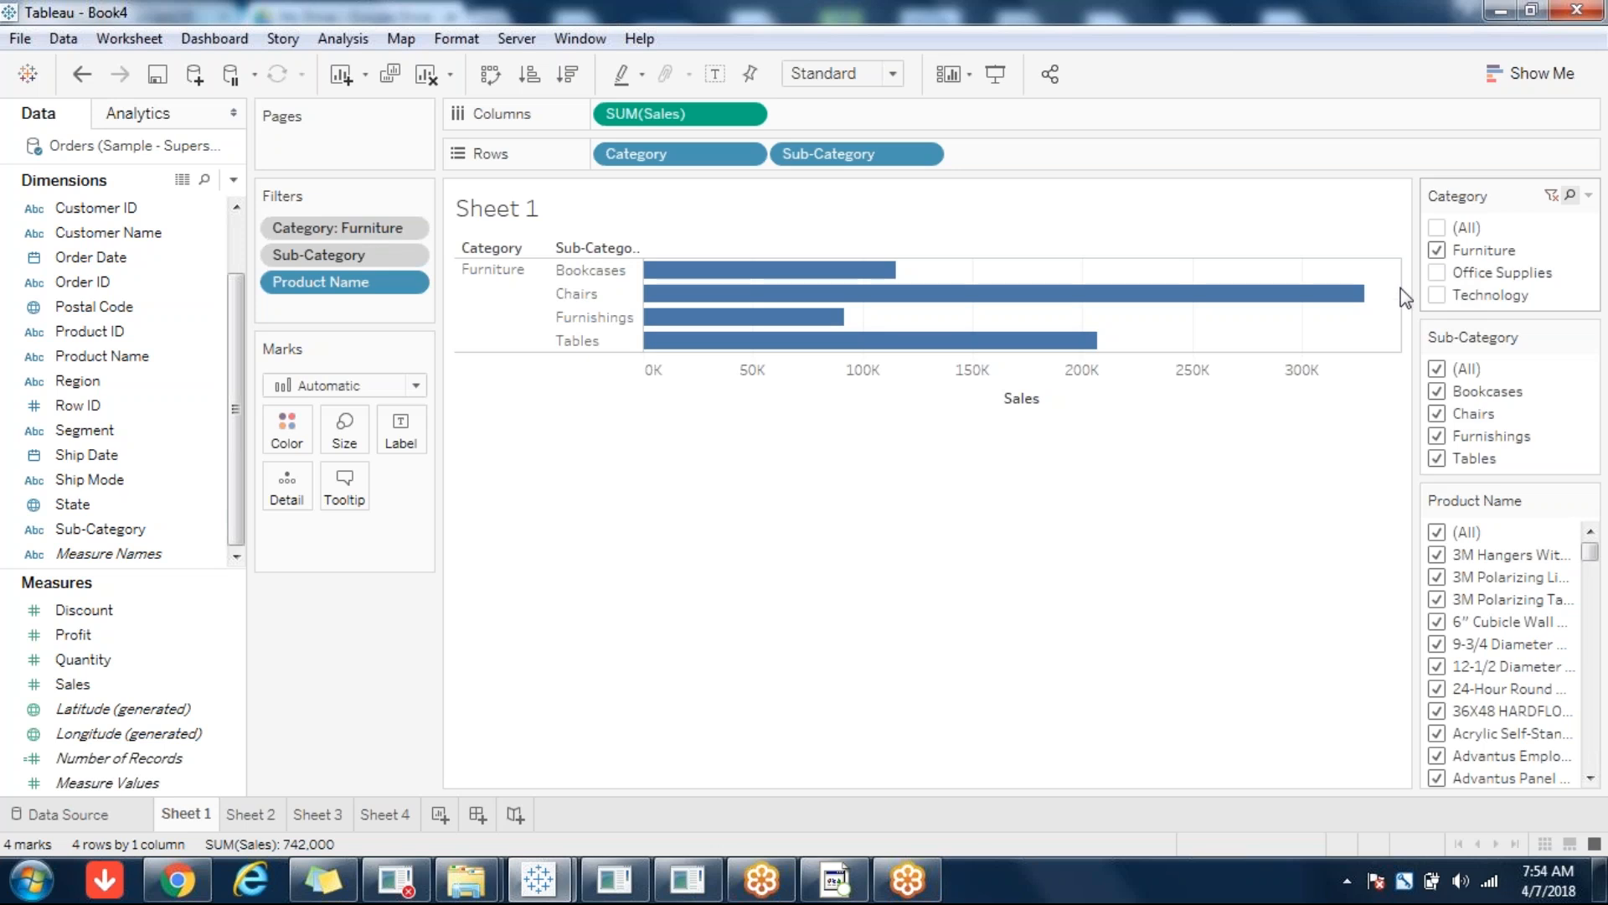
click(83, 817)
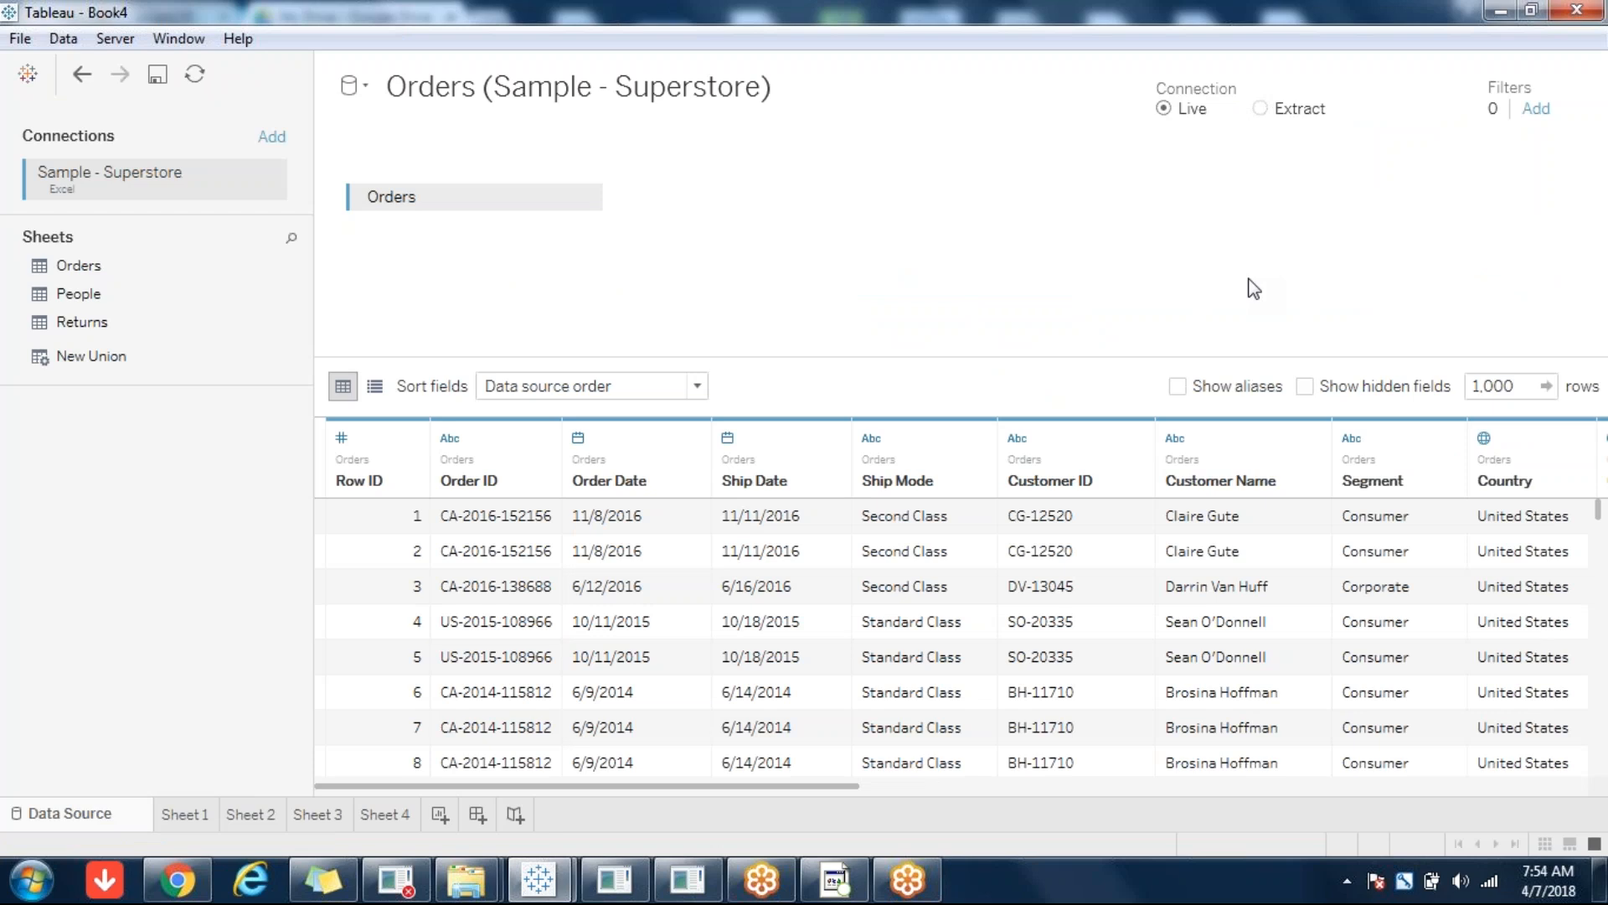
click(1538, 112)
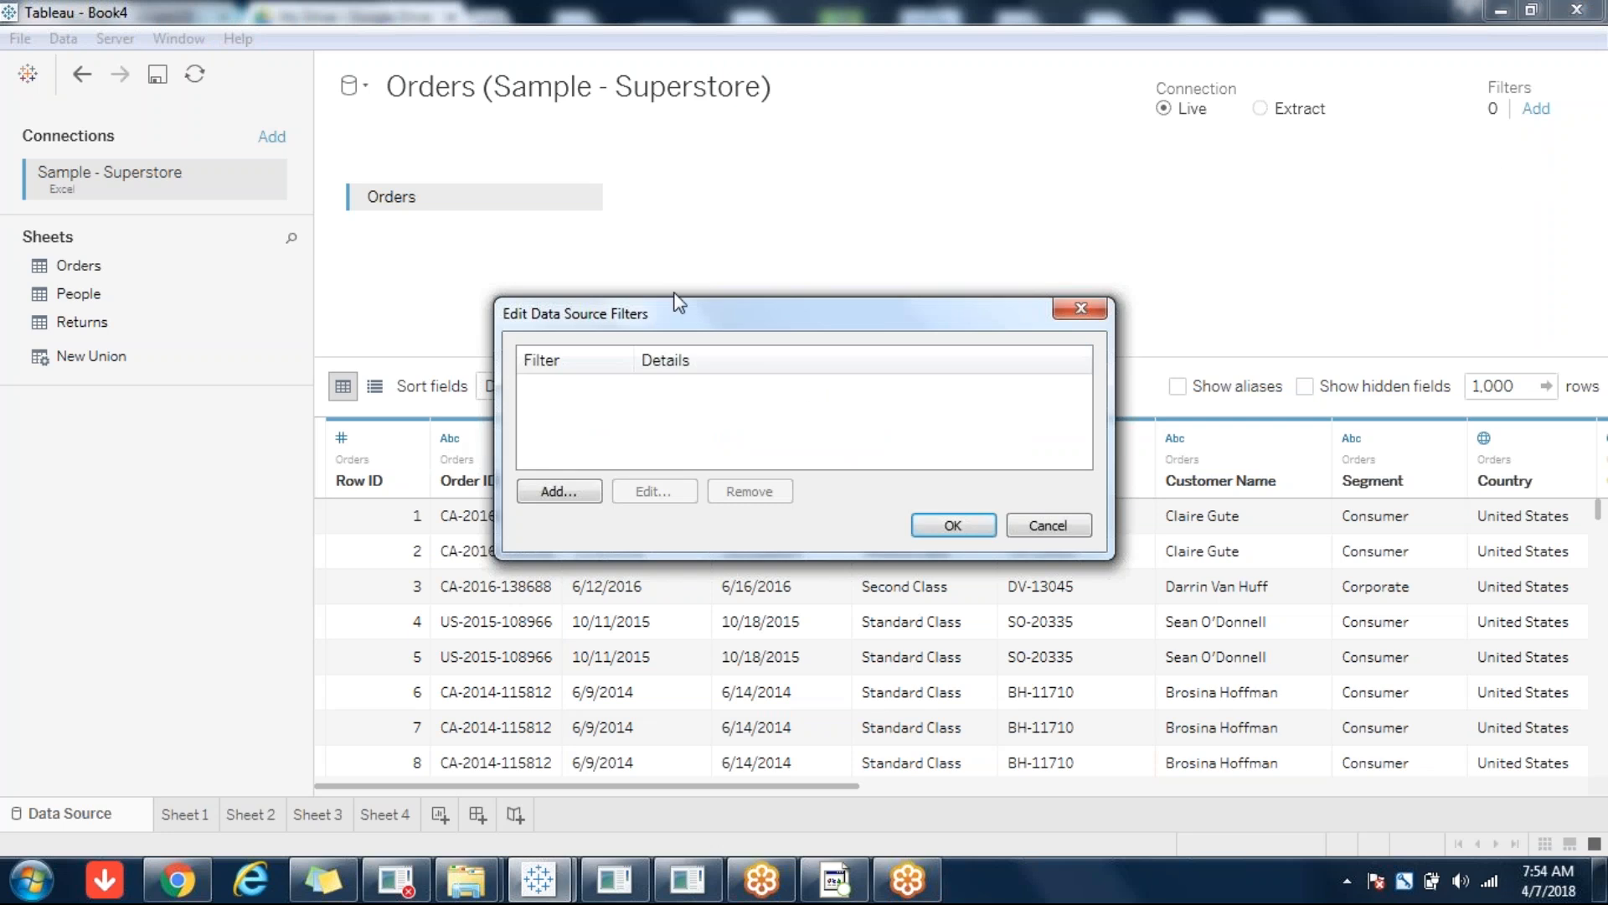
click(1037, 534)
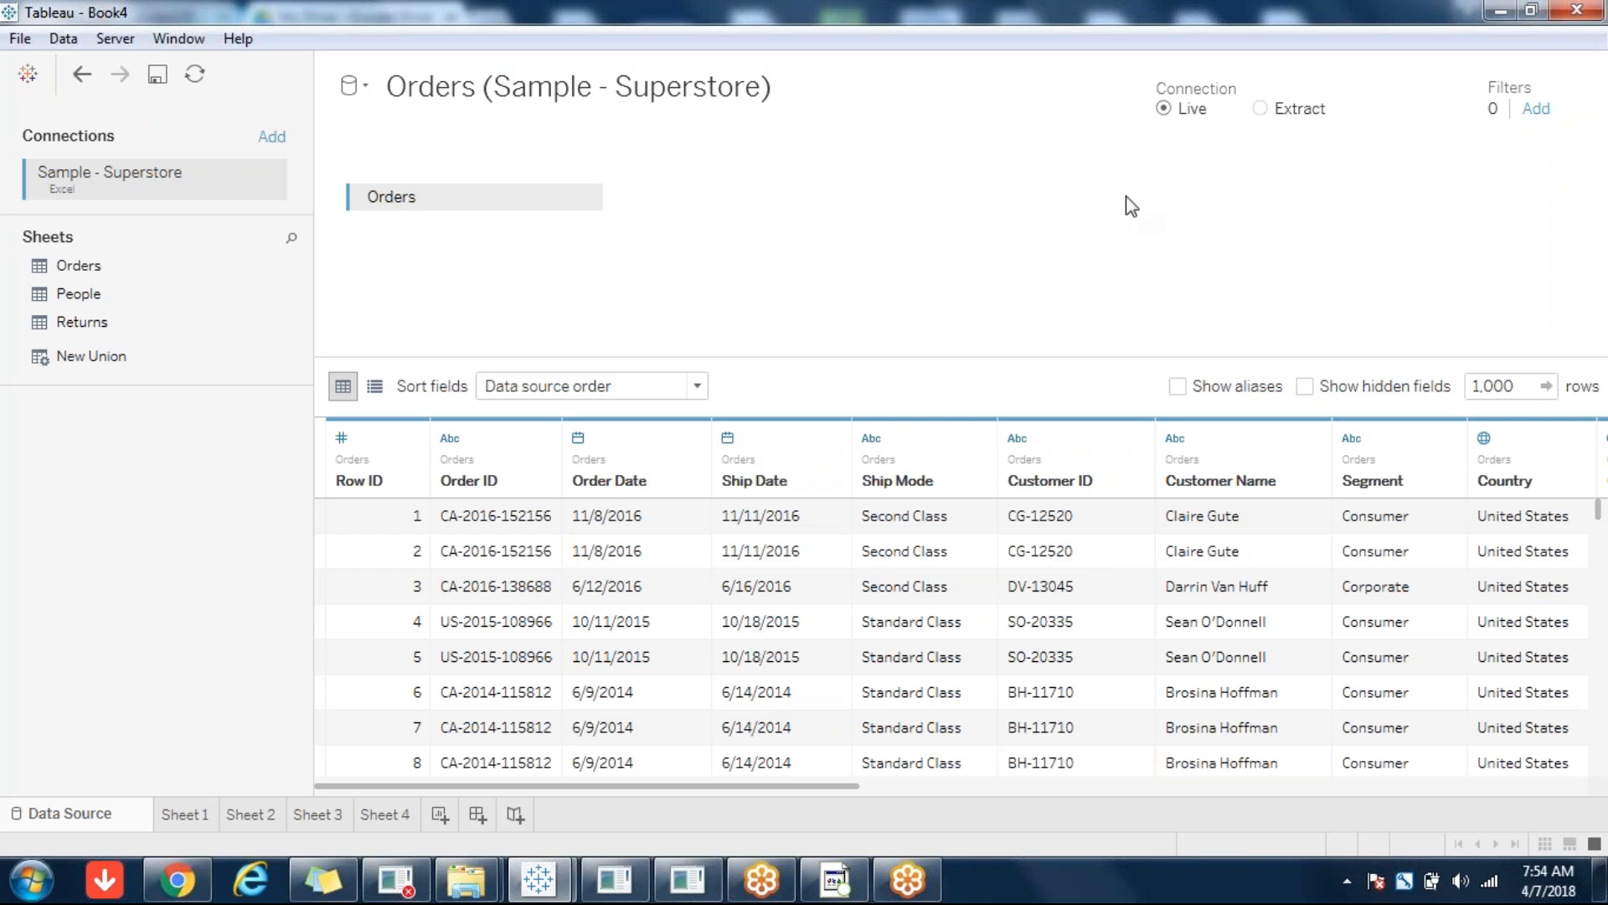
click(1538, 110)
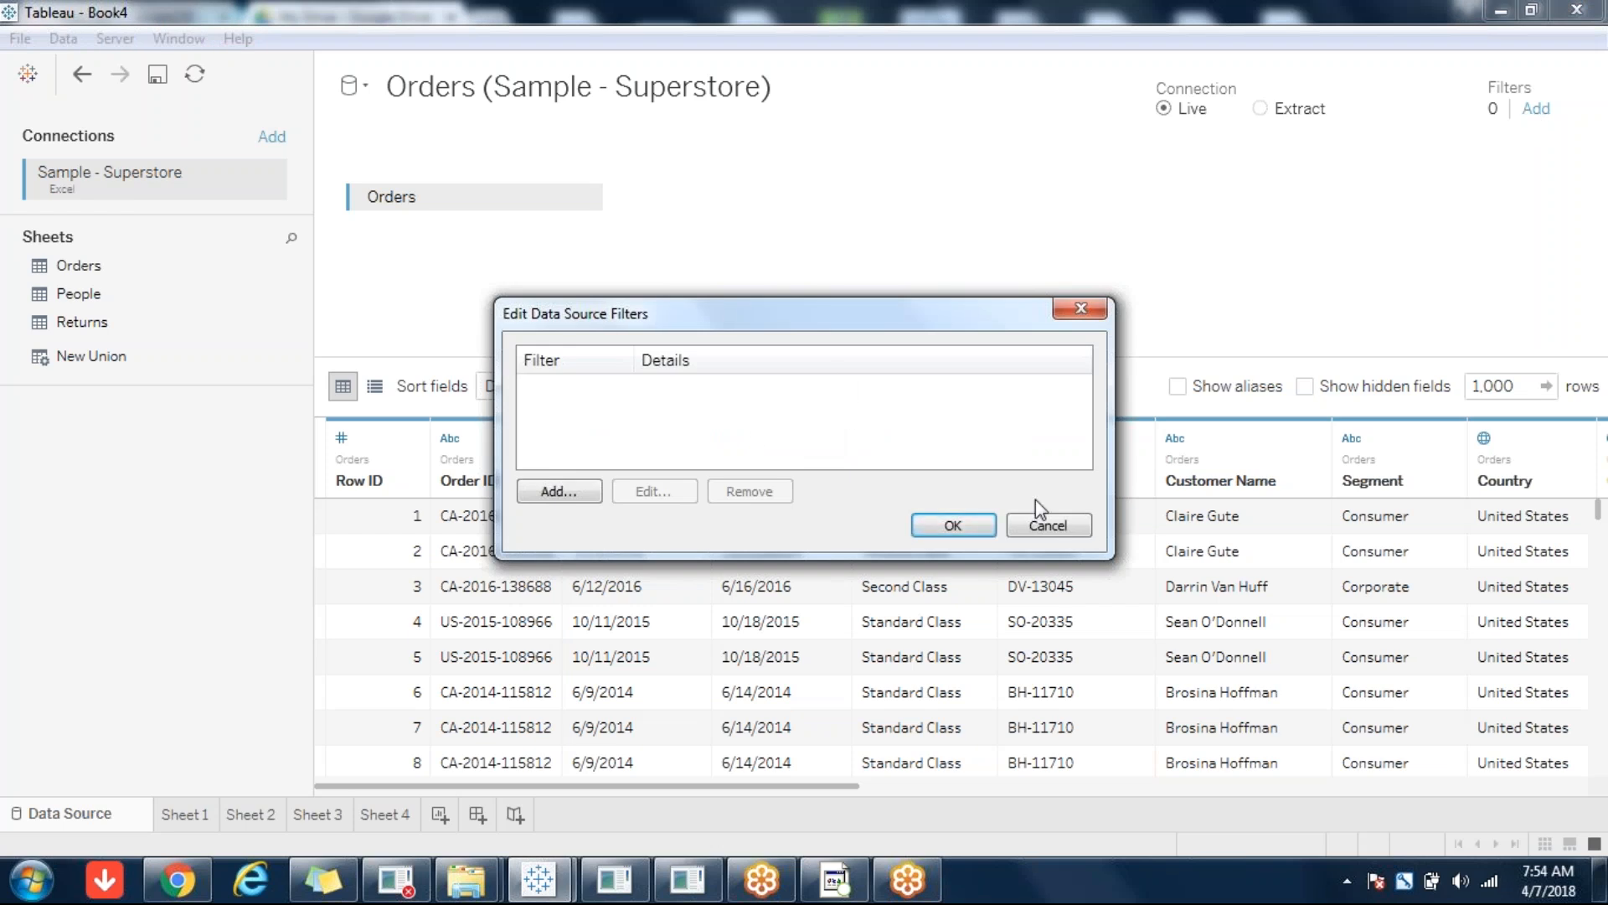
click(1027, 525)
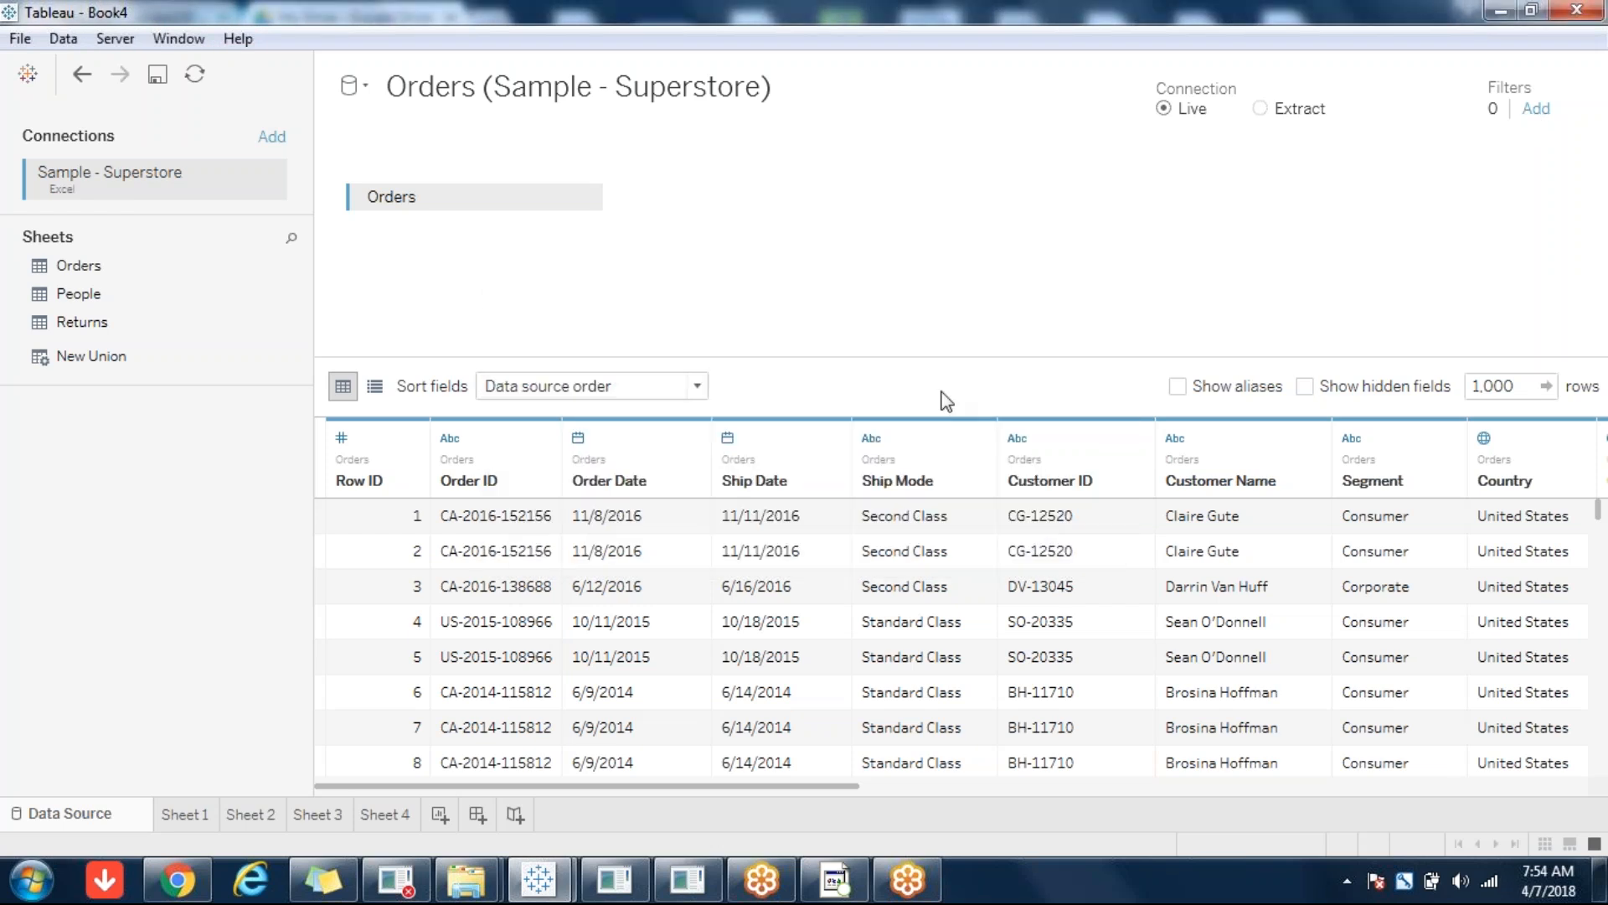